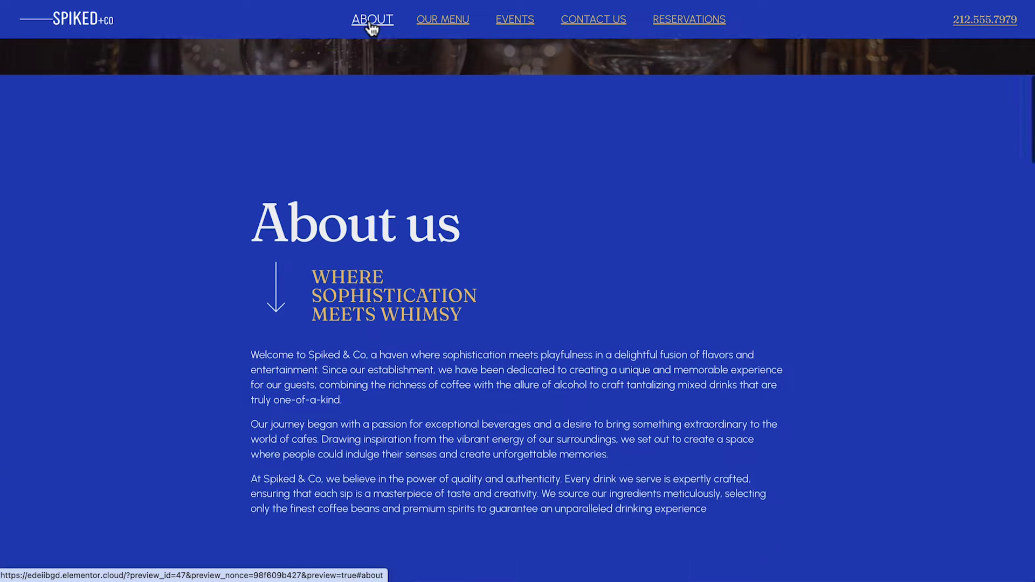
Step: Preview the finished site's Our menu and Upcoming events sections via the anchor links
left_click(445, 24)
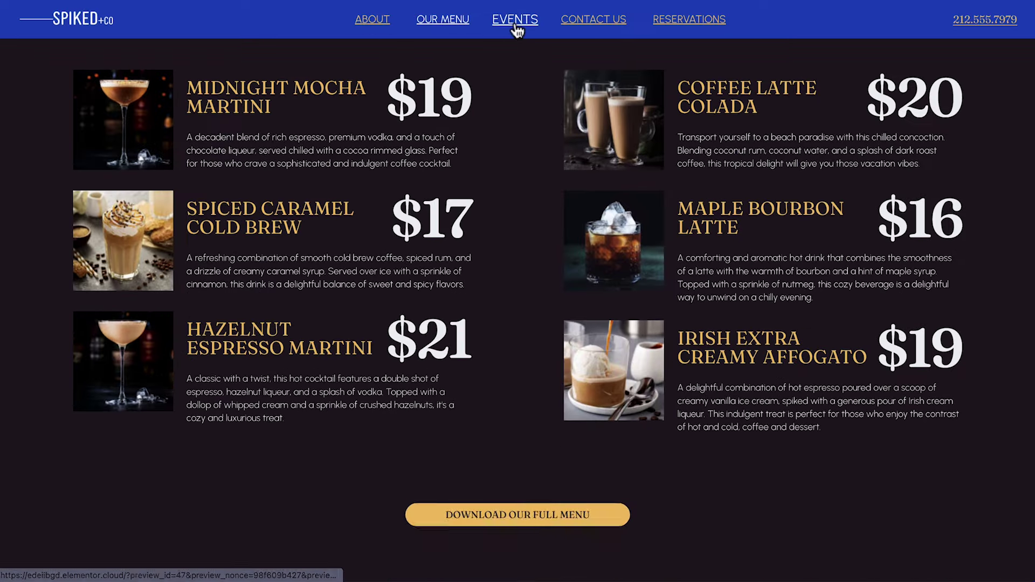
left_click(514, 24)
mouse_move(224, 404)
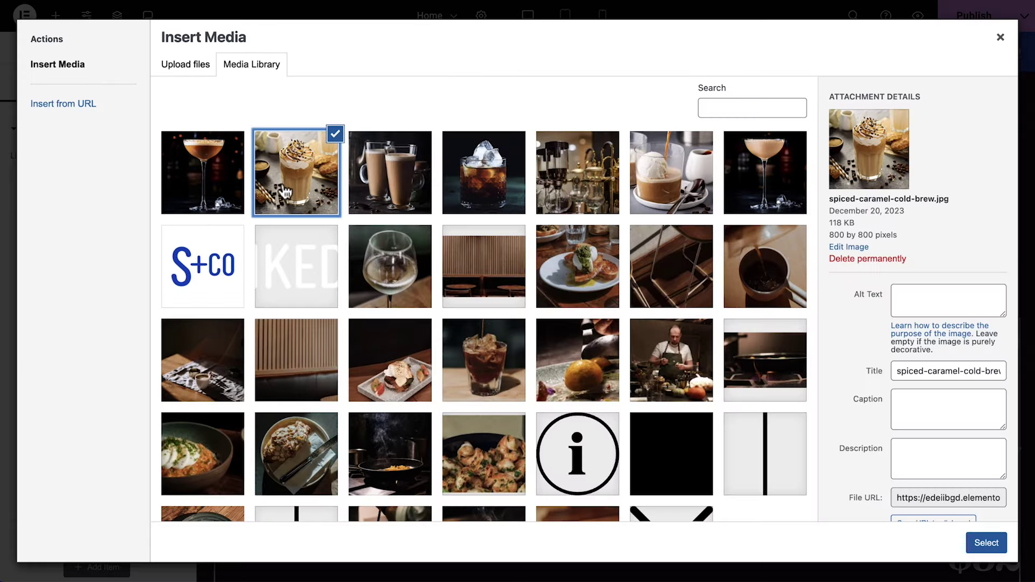
Step: Describe the cold brew image as 'Spiced caramel cold brew' and insert it
left_click(948, 300)
type("Spiced caramel cold brew")
left_click(986, 543)
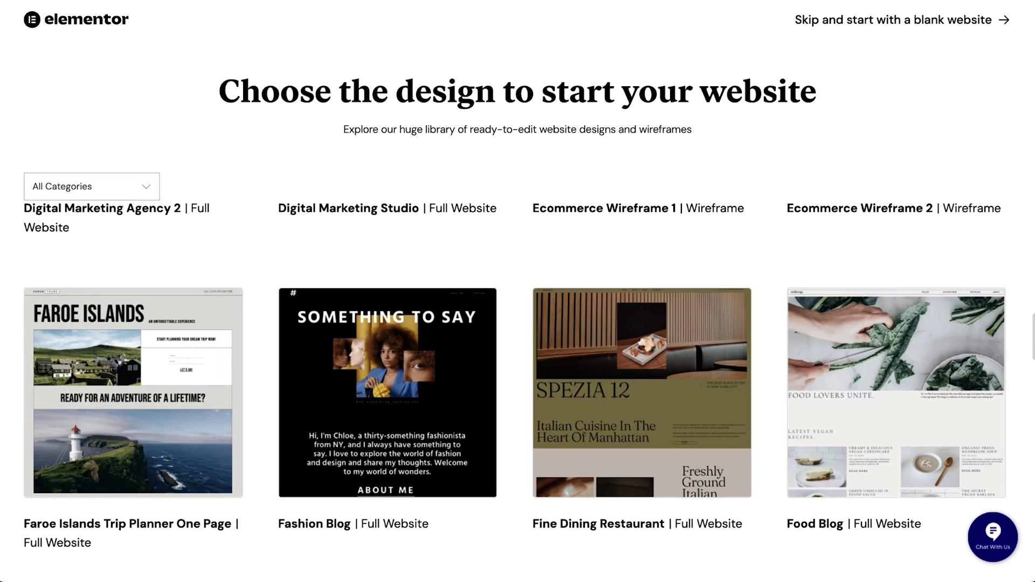
Step: Preview the Fine Dining Restaurant design and scroll through its Contact Us page
left_click(642, 369)
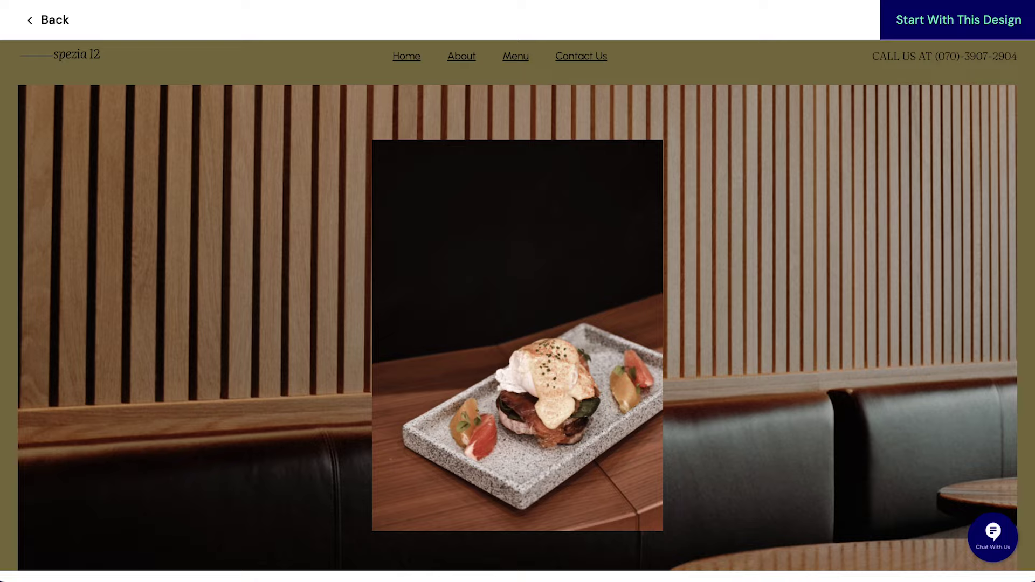
left_click(578, 56)
scroll(518, 306, "down", 4)
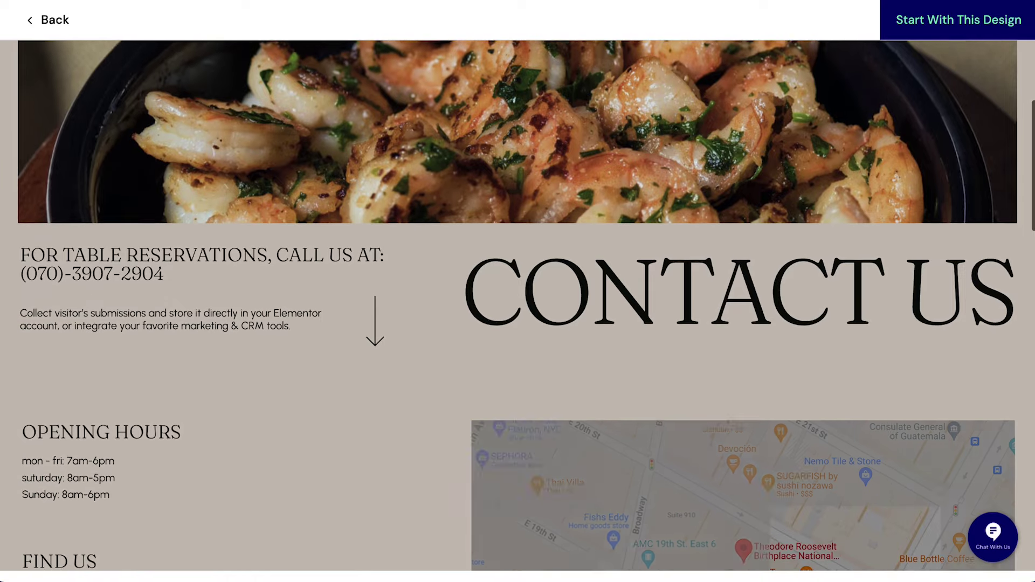
scroll(518, 302, "down", 2)
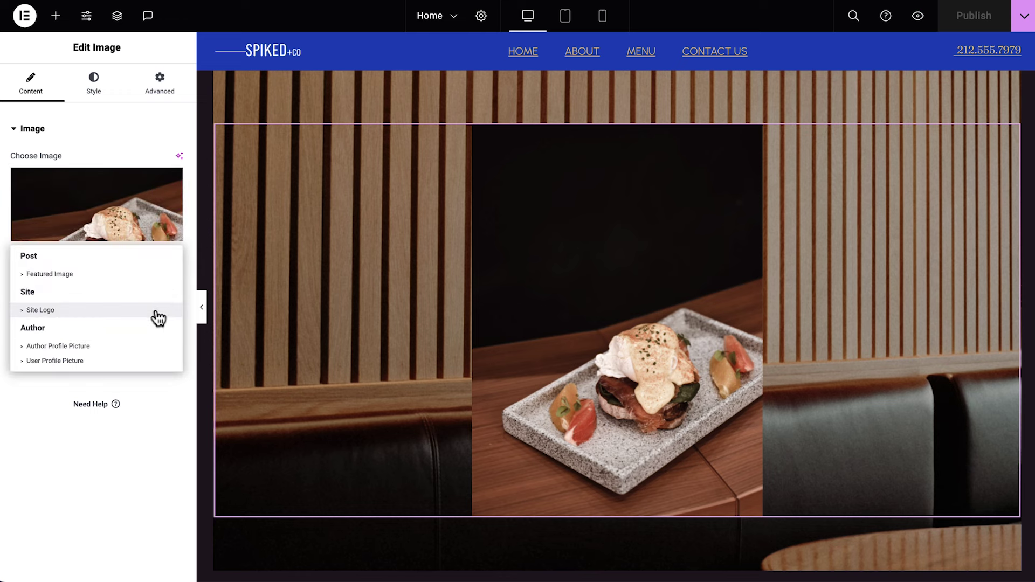
Step: Set the logo image to 50% width and add a heading below the SPIKED+CO logo
left_click(155, 312)
left_click(97, 97)
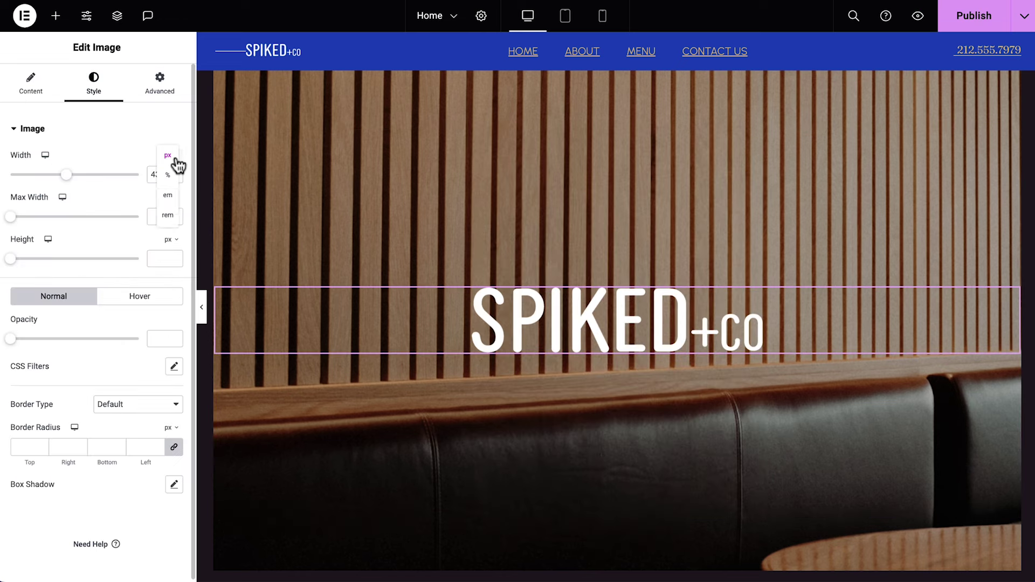
left_click(177, 175)
double_click(169, 175)
type("50")
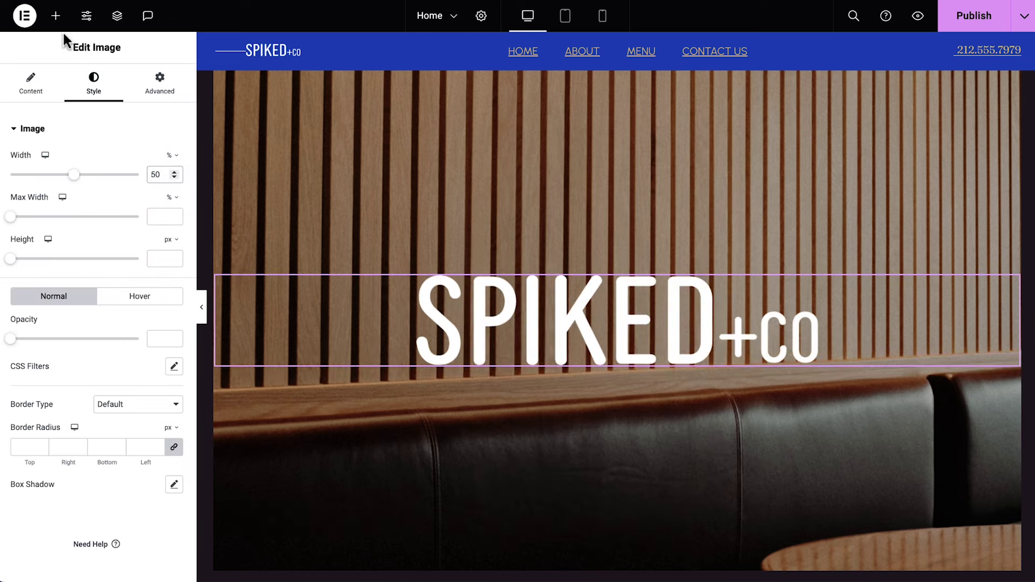
left_click(55, 15)
left_click_drag(48, 288, 444, 367)
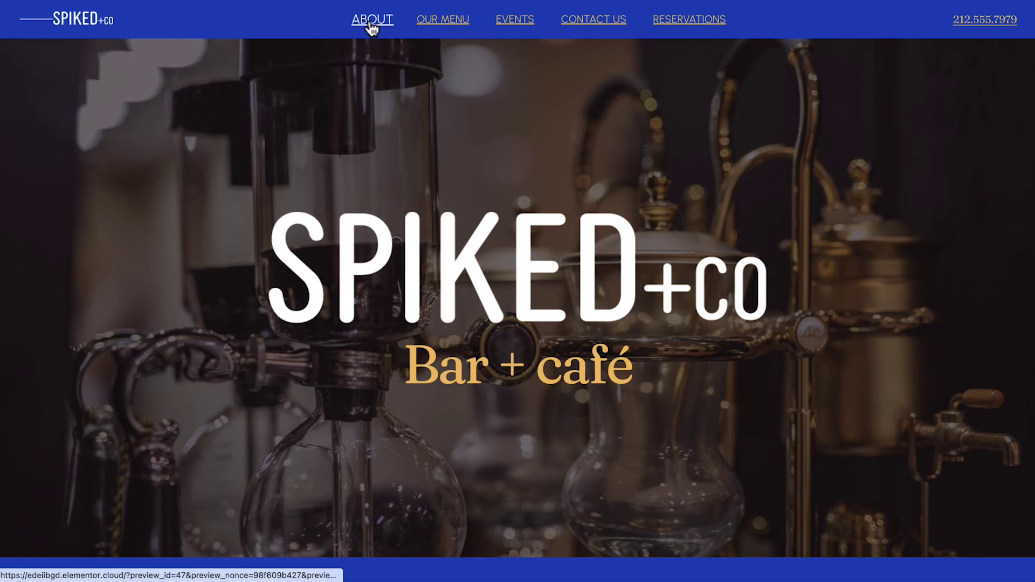
Step: Test the About us, Our menu, Upcoming events and Contact us anchor links, downloading the menu PDF
left_click(371, 22)
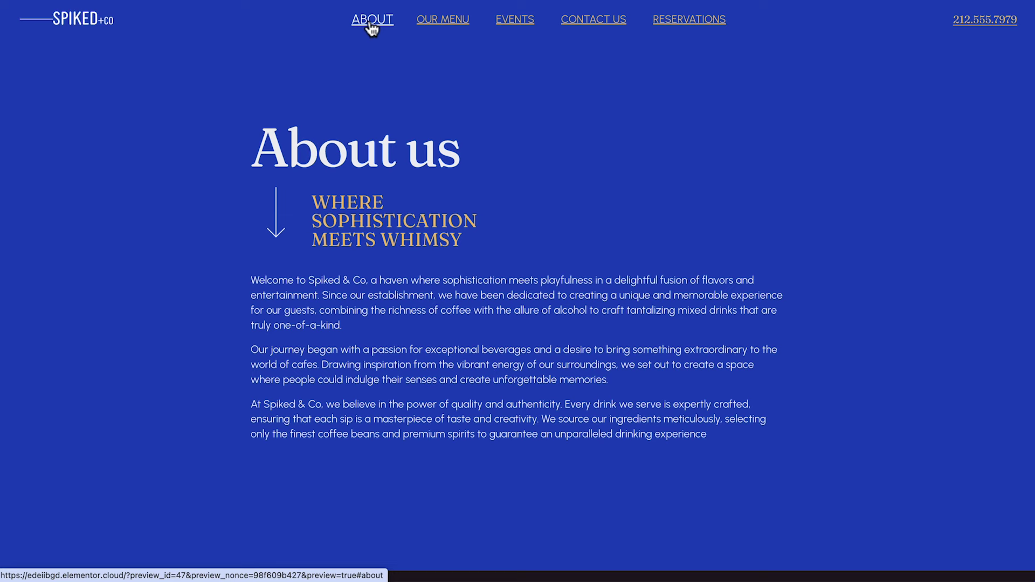
left_click(445, 25)
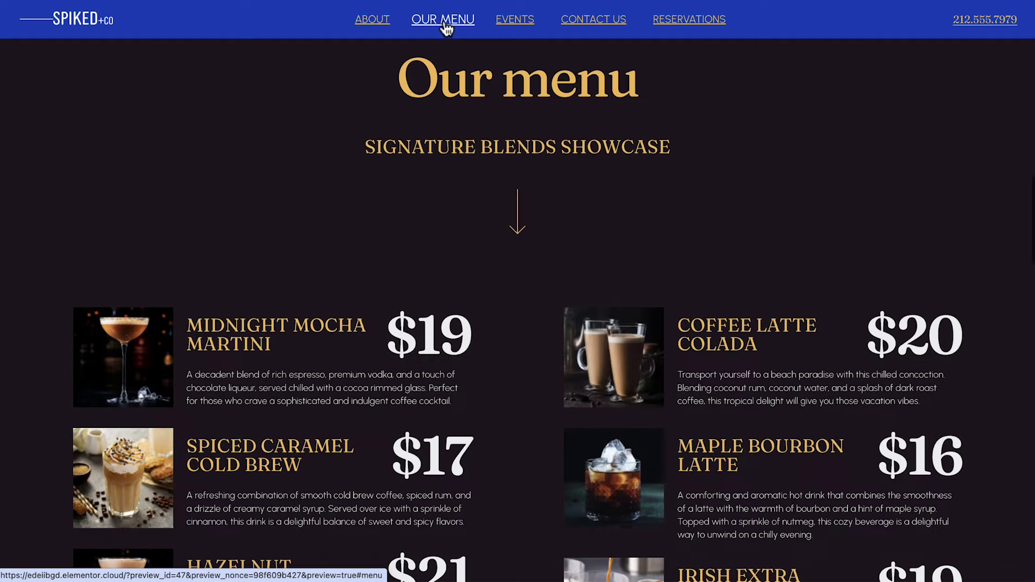
scroll(518, 291, "down", 4)
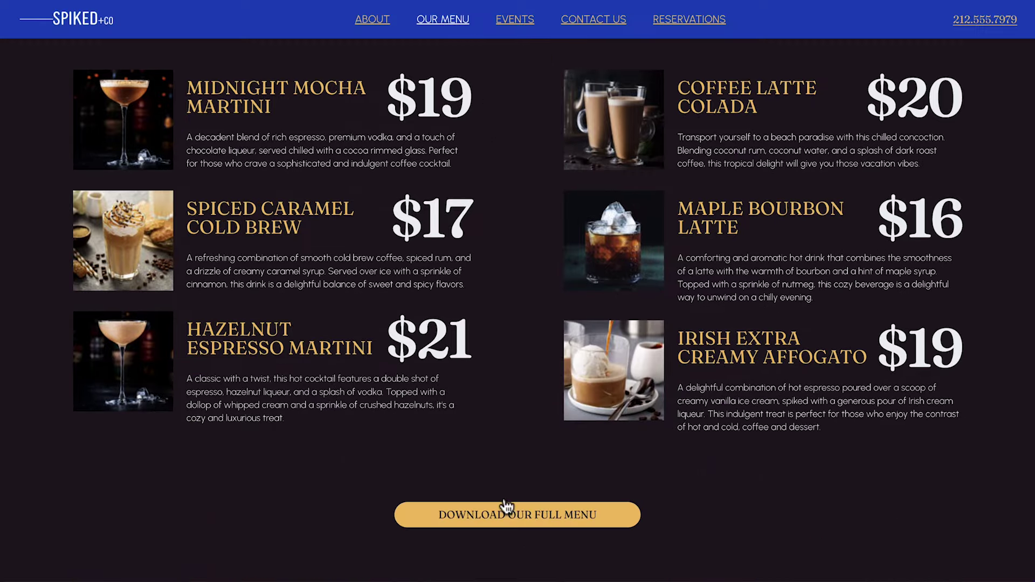
left_click(506, 519)
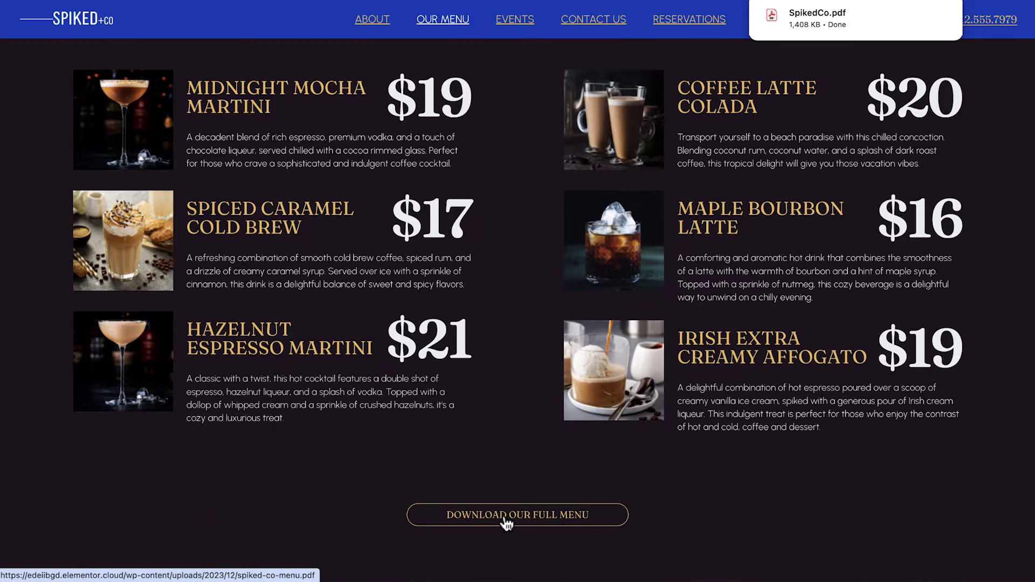
left_click(514, 21)
mouse_move(228, 403)
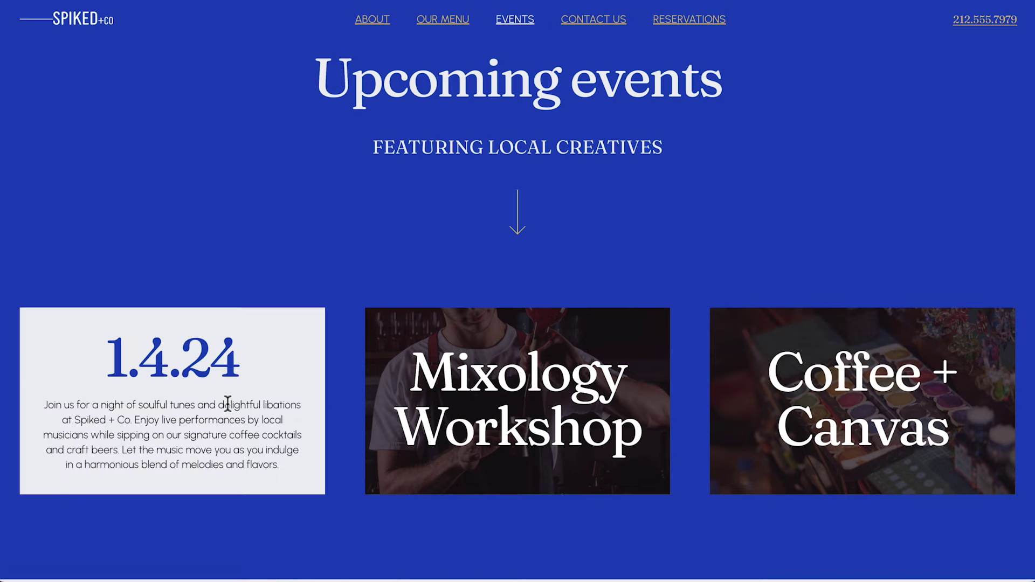
mouse_move(518, 401)
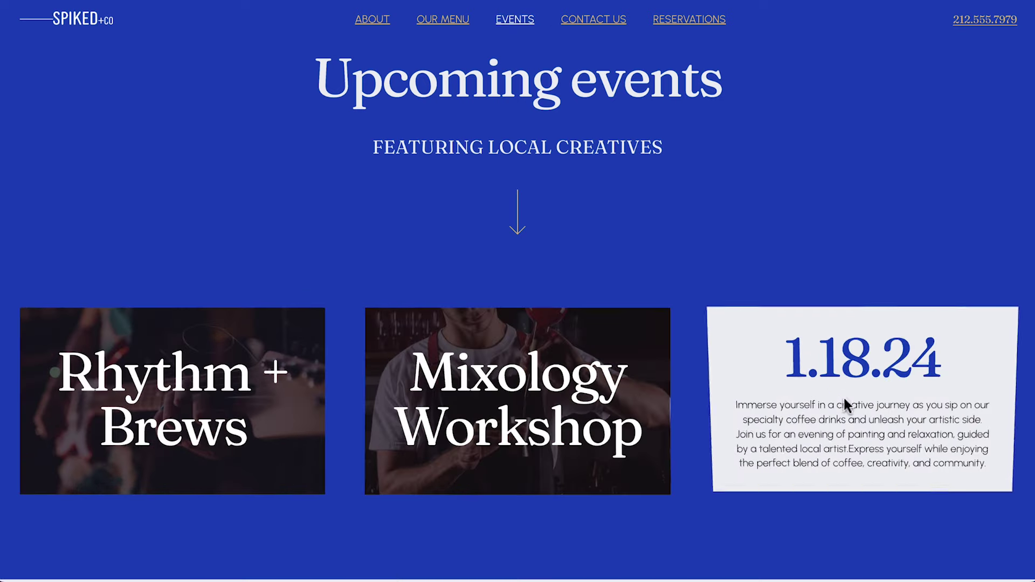
left_click(609, 33)
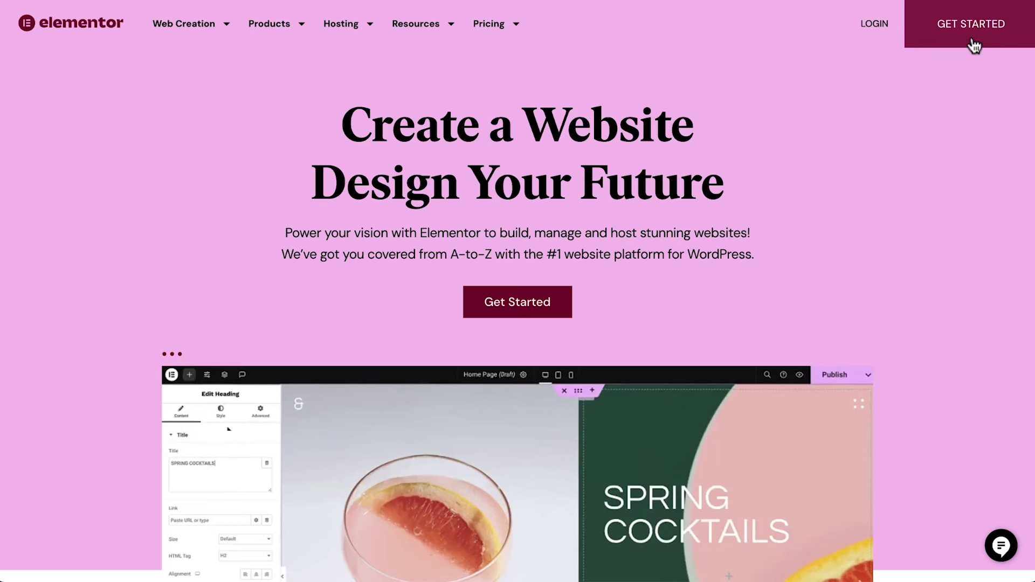
Step: Start a new website and scroll the design library to Fine Dining Restaurant
left_click(974, 28)
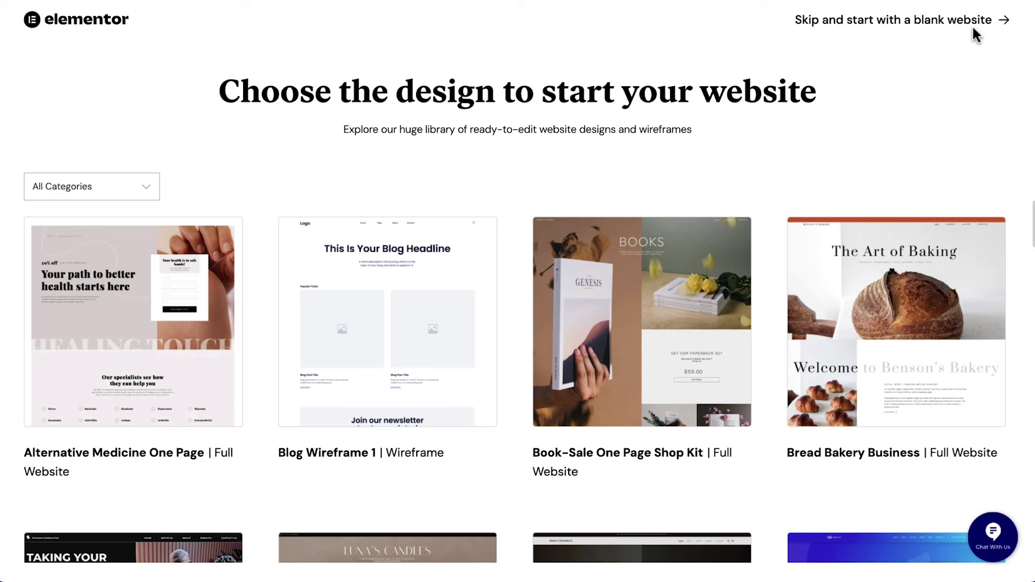
scroll(514, 383, "down", 4)
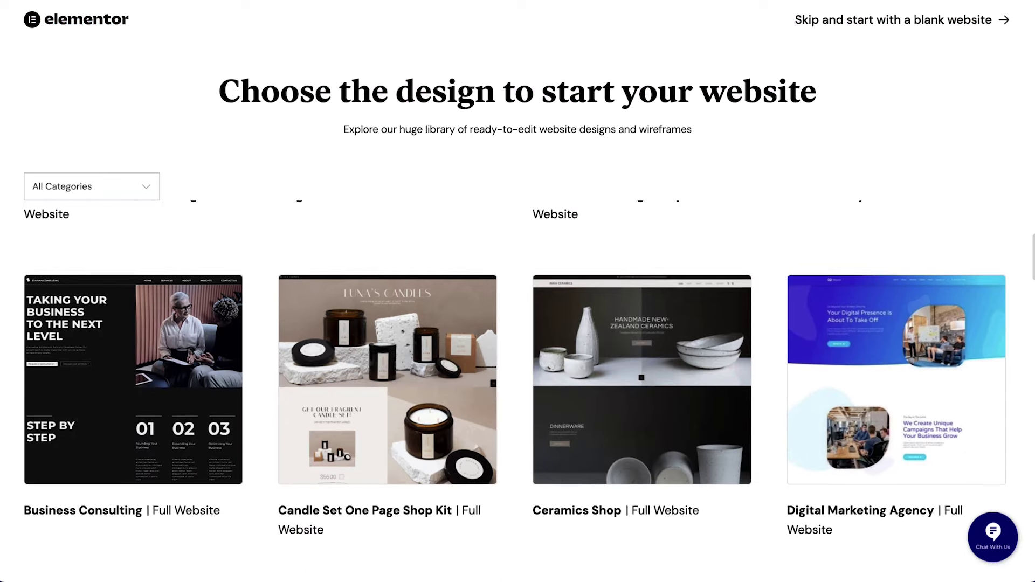
scroll(514, 383, "down", 5)
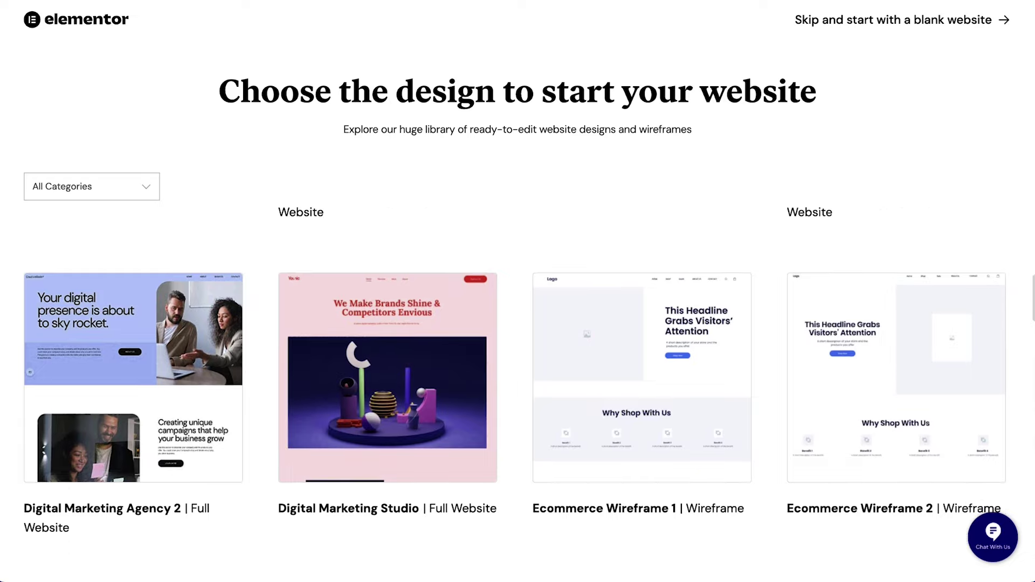
scroll(514, 382, "down", 3)
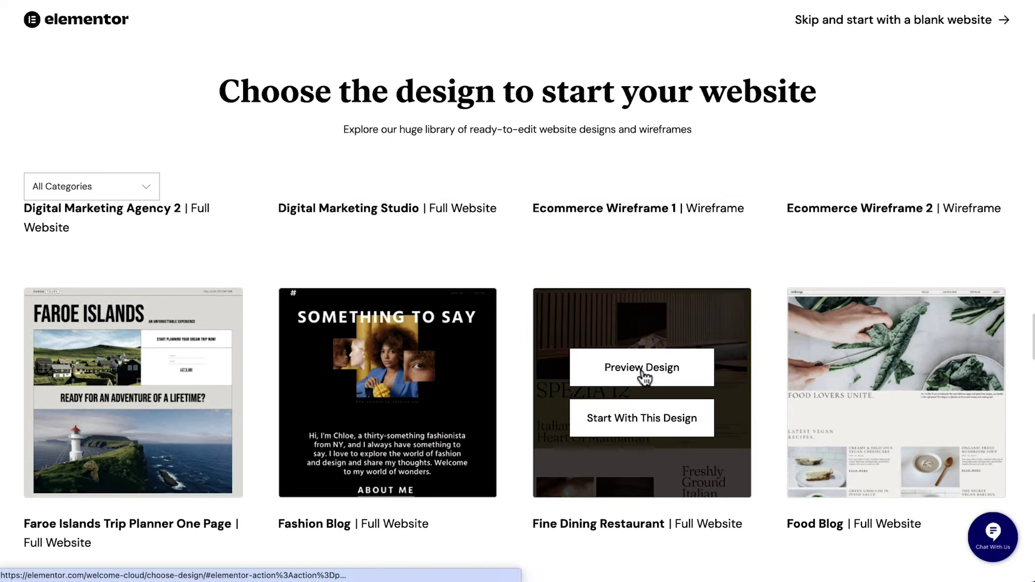
Step: Preview the Fine Dining Restaurant design and browse down its Contact Us page
left_click(641, 370)
scroll(642, 369, "down", 12)
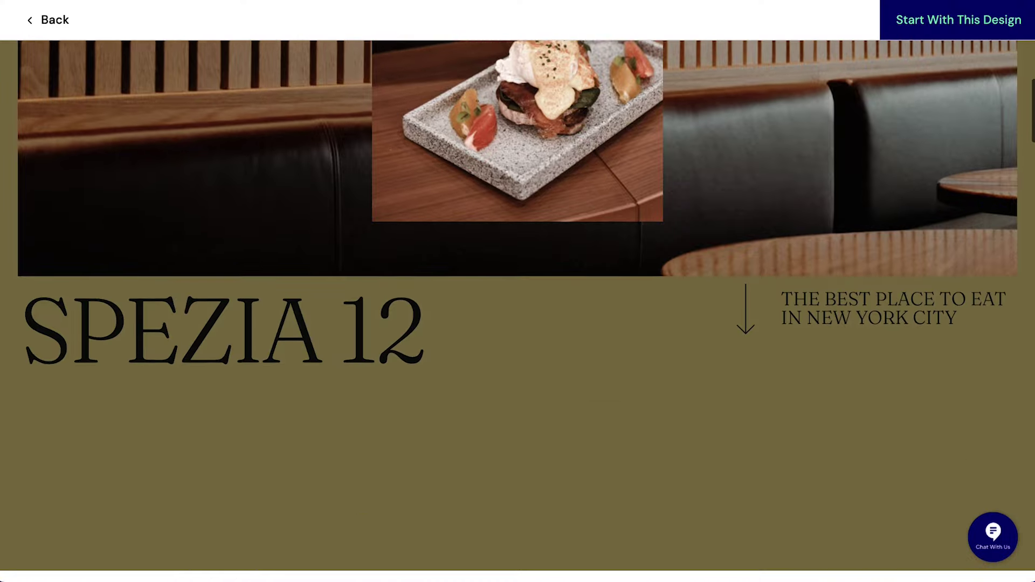
scroll(517, 305, "down", 12)
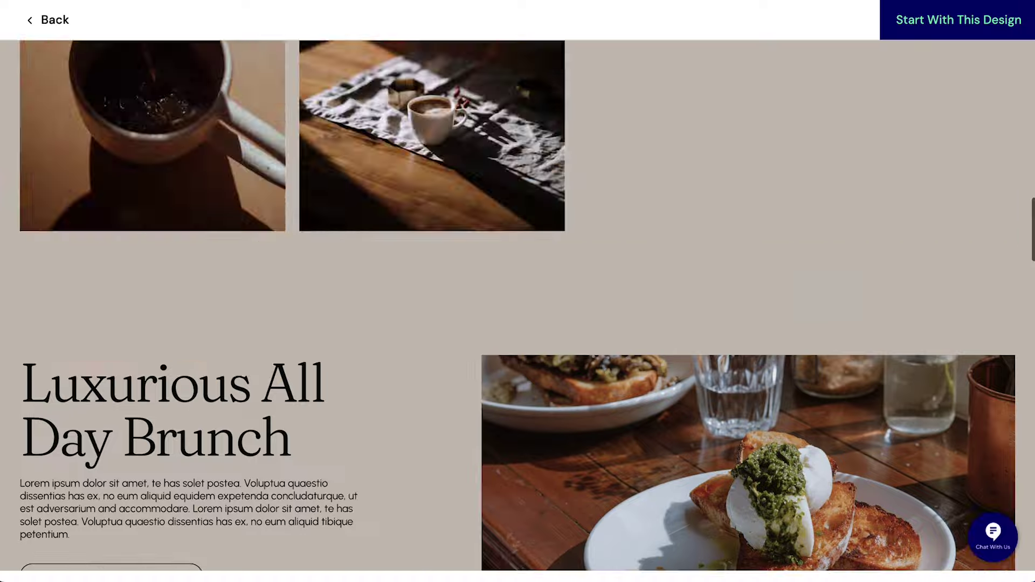
scroll(903, 104, "up", 20)
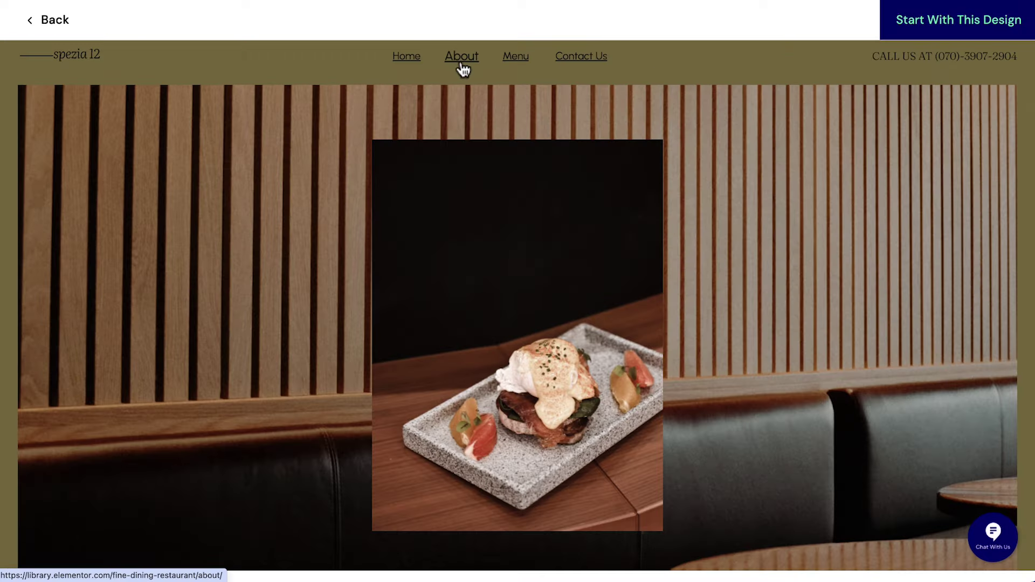
left_click(579, 66)
scroll(580, 65, "down", 5)
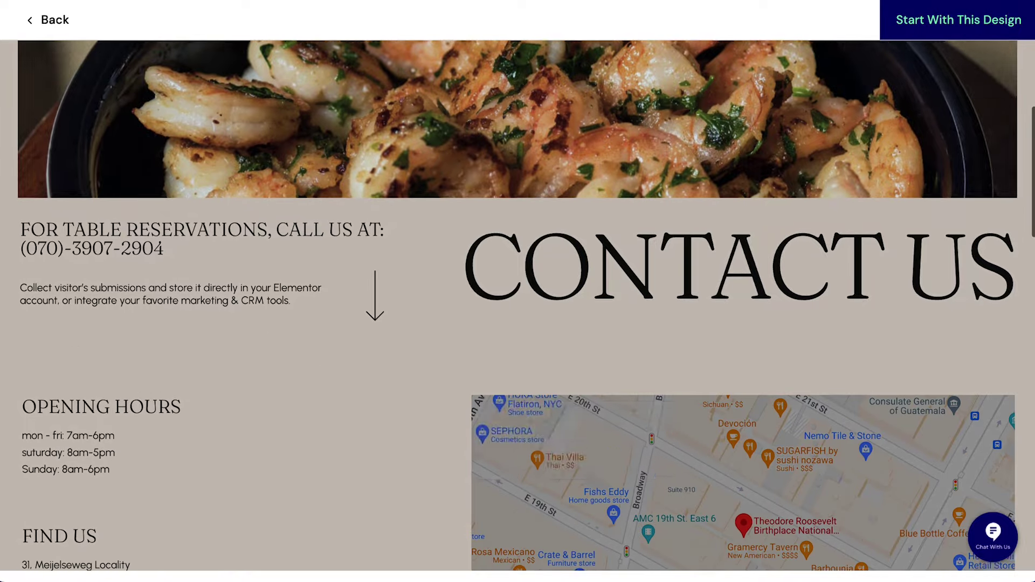
scroll(518, 307, "down", 6)
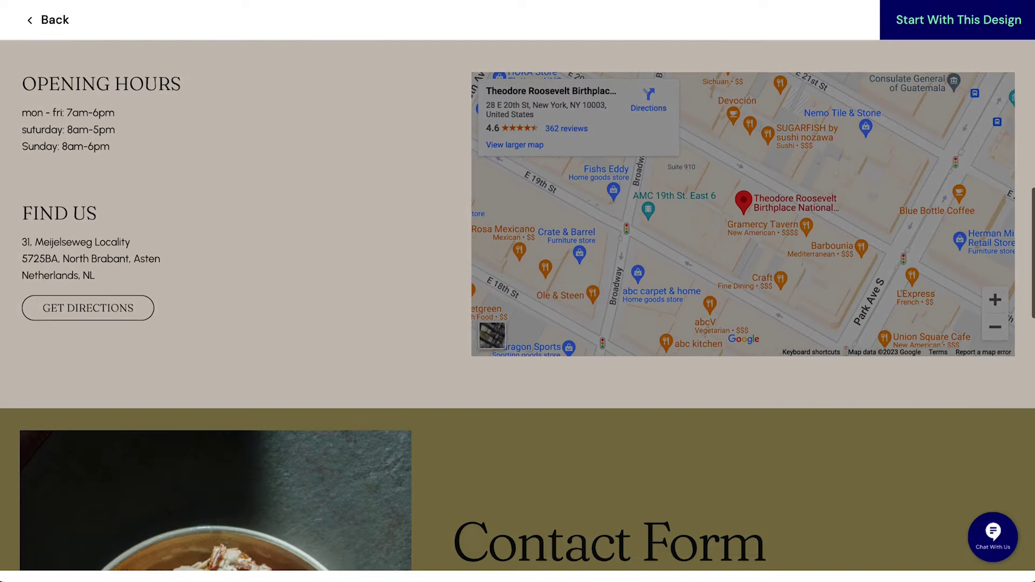
scroll(517, 307, "down", 6)
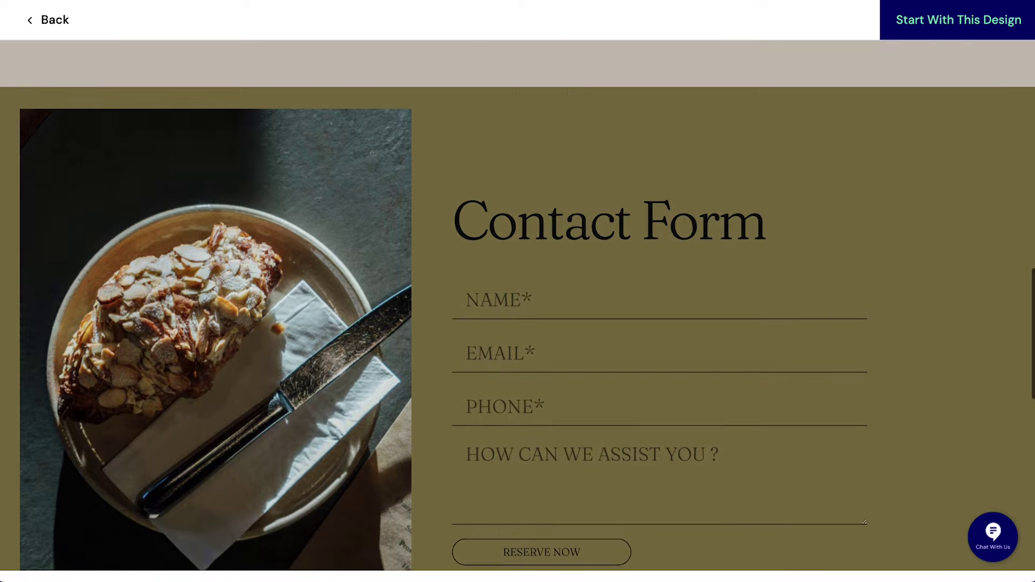
scroll(517, 307, "down", 1)
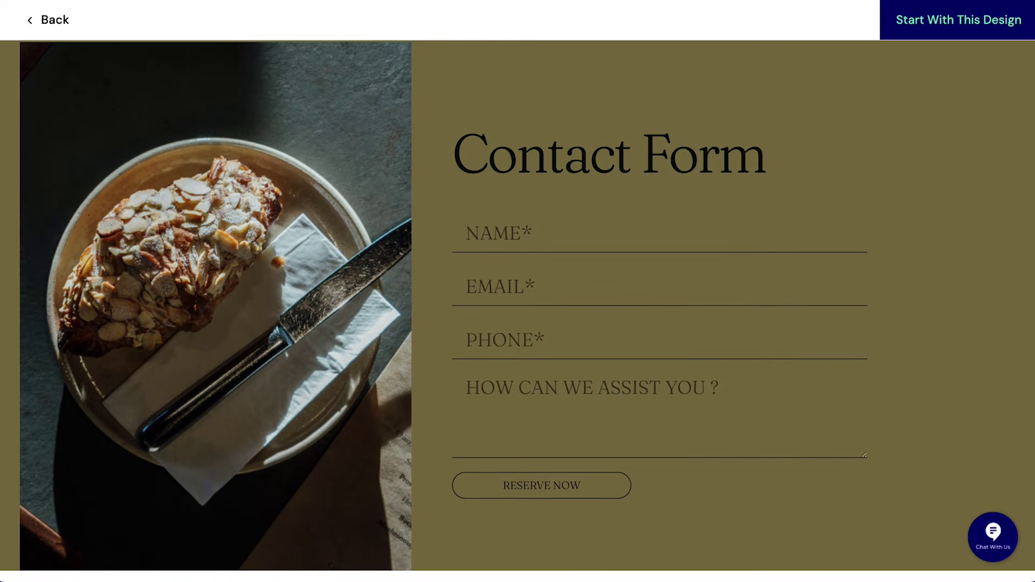
Step: Start with the Fine Dining design and buy the Basic Plan, paying with PayPal
left_click(956, 28)
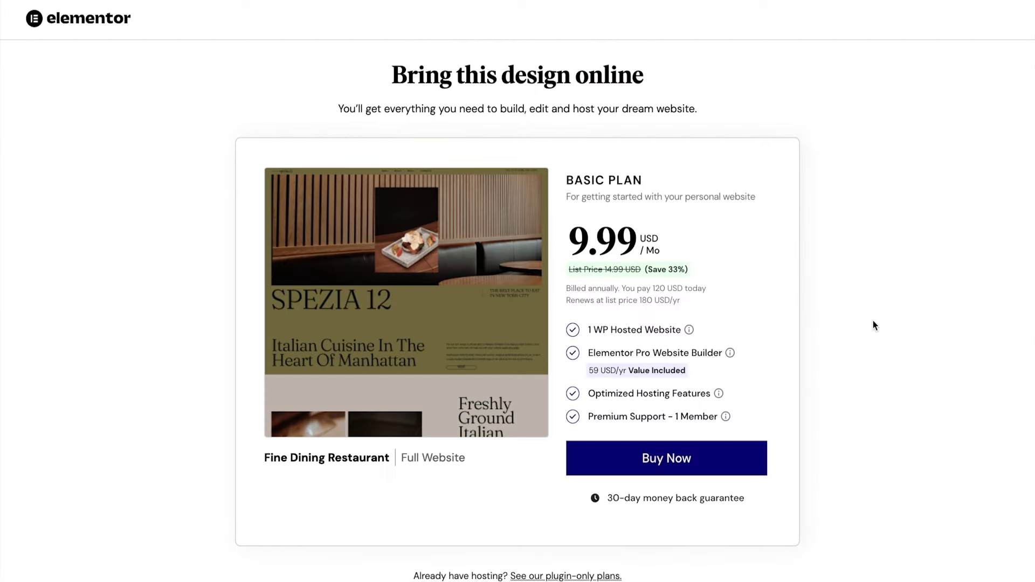
left_click(700, 457)
scroll(141, 455, "down", 4)
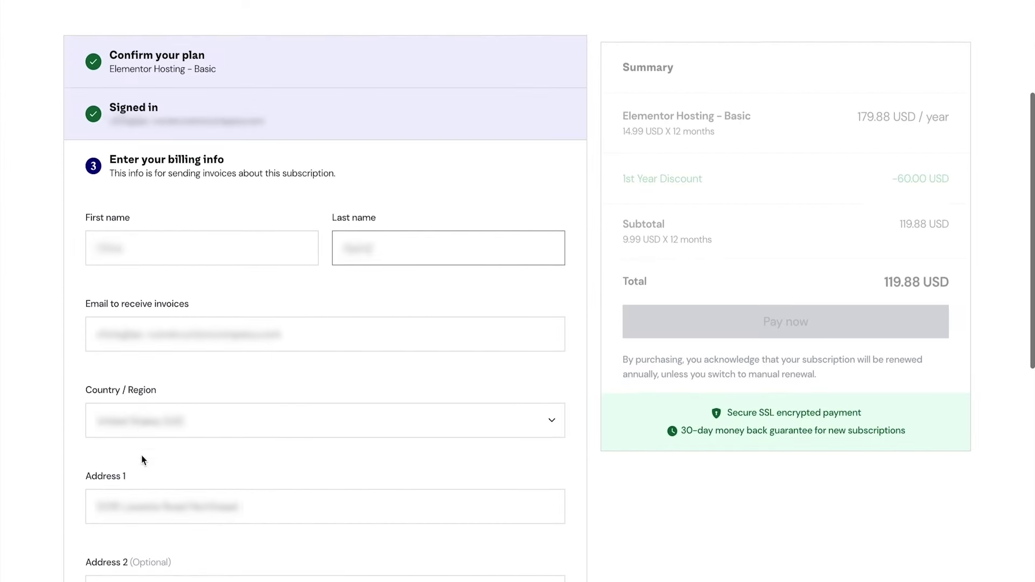
scroll(141, 455, "down", 8)
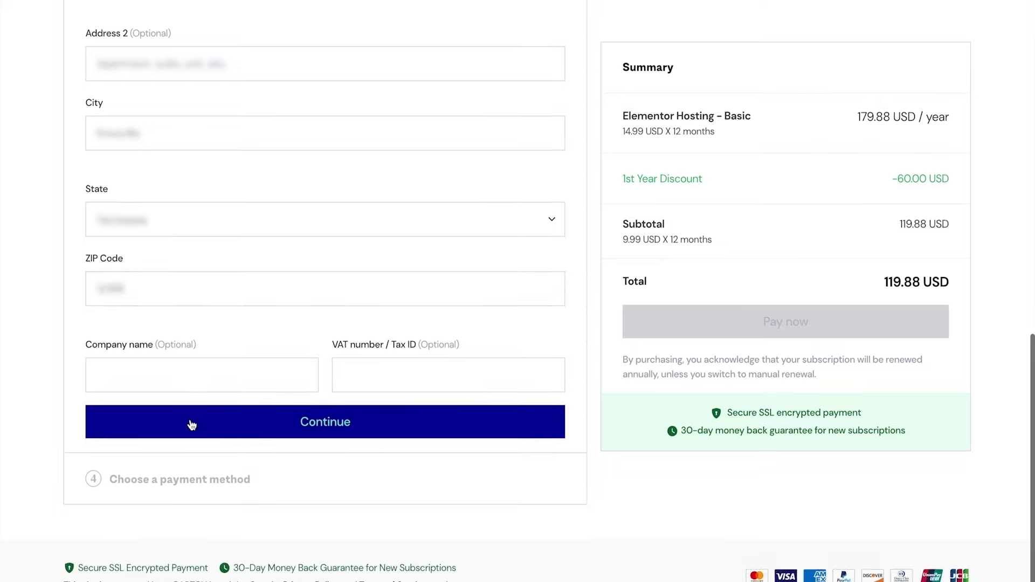
left_click(191, 423)
left_click(140, 450)
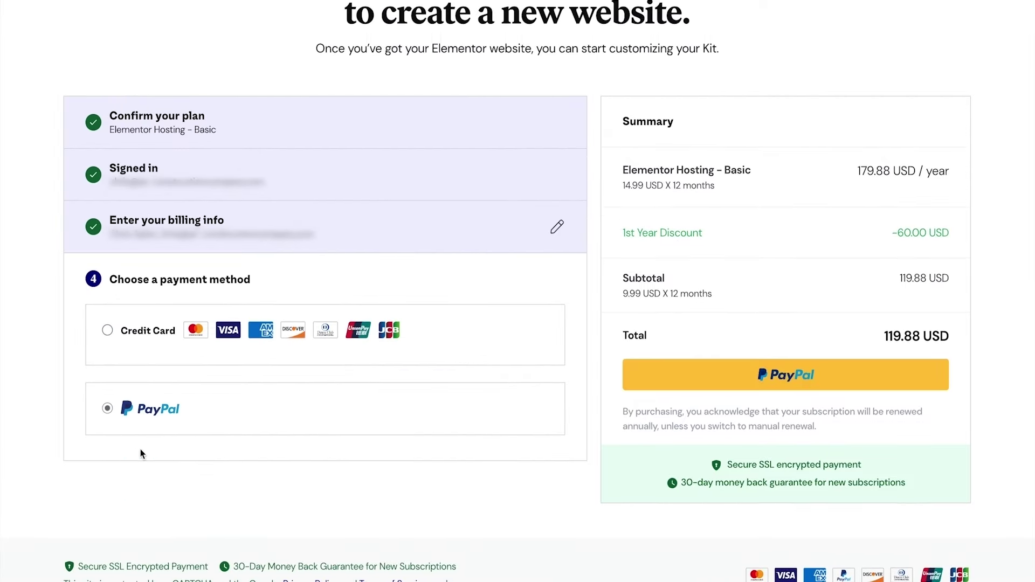
left_click(671, 382)
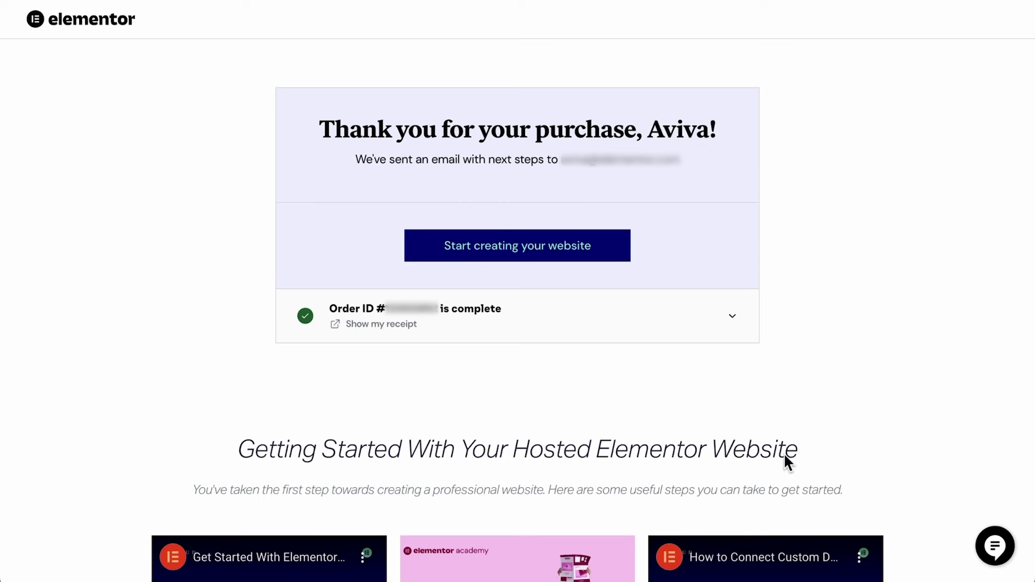
Step: Name the new website spikedandco and continue past the domain step
left_click(507, 253)
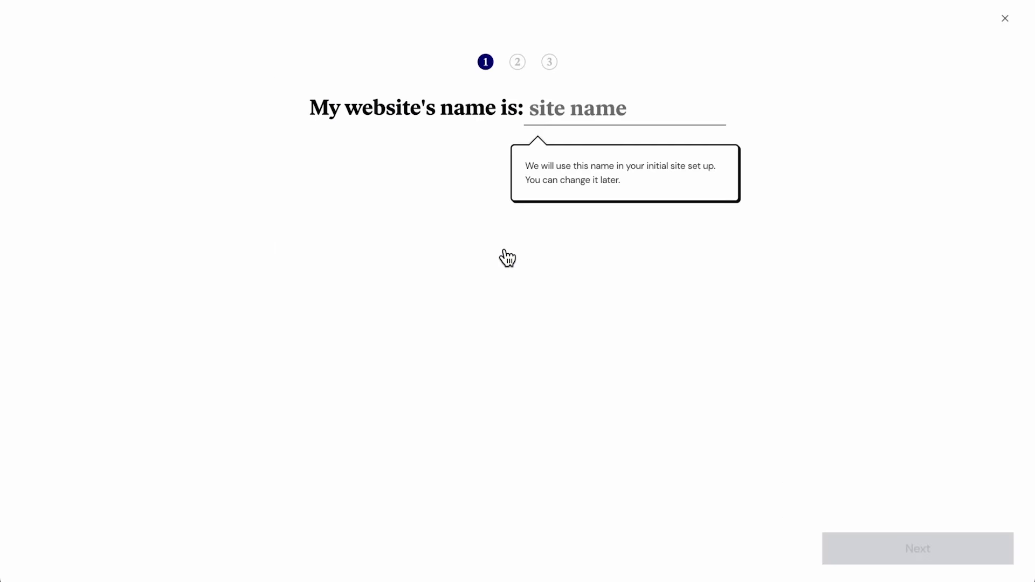
type("spikedandco")
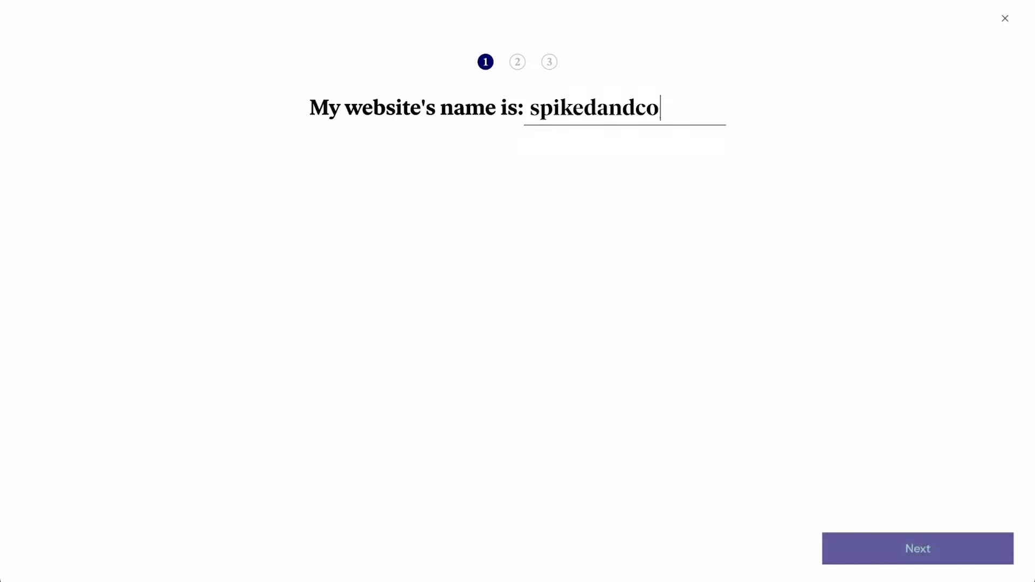
left_click(919, 555)
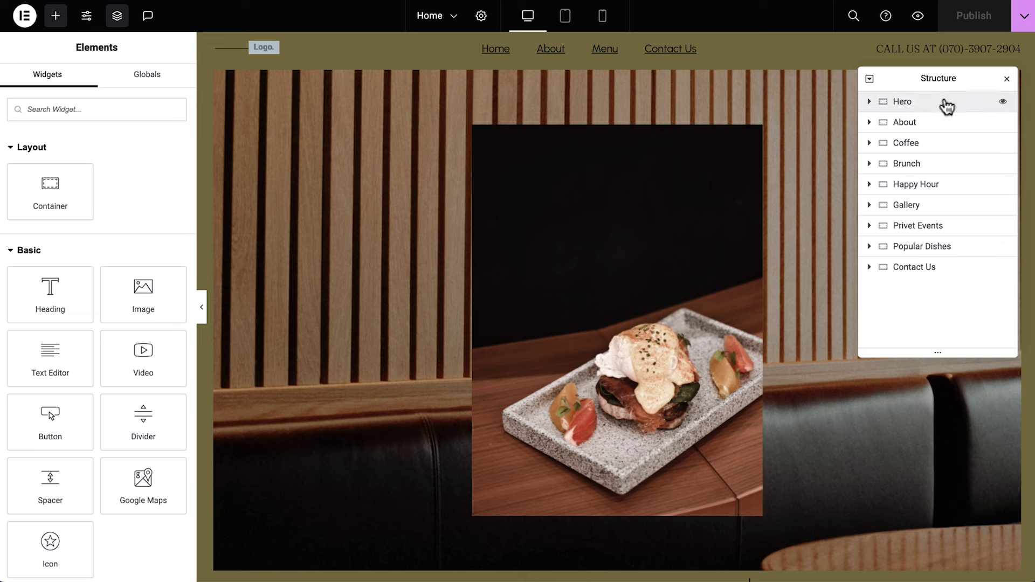
left_click(868, 102)
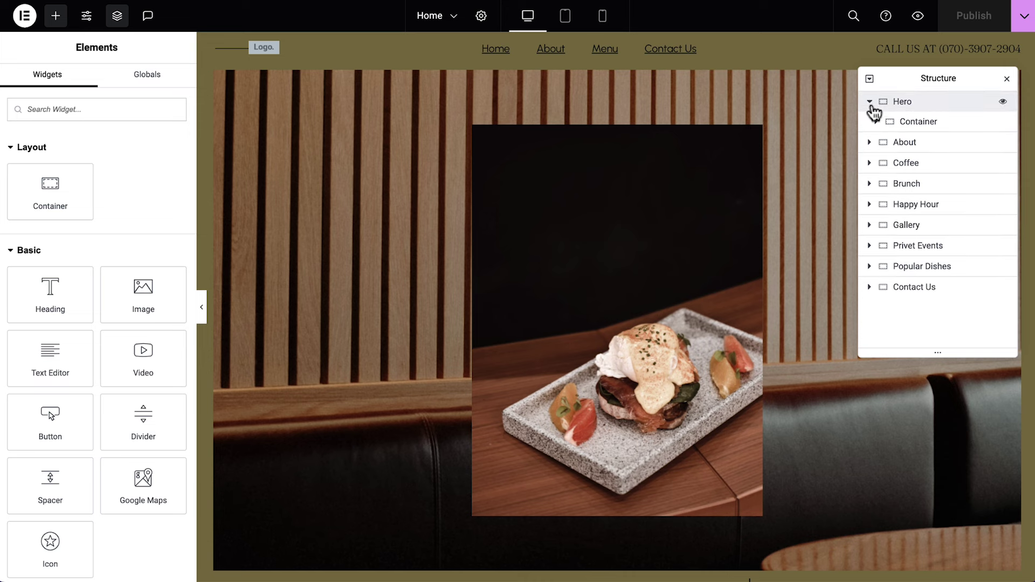
left_click(876, 122)
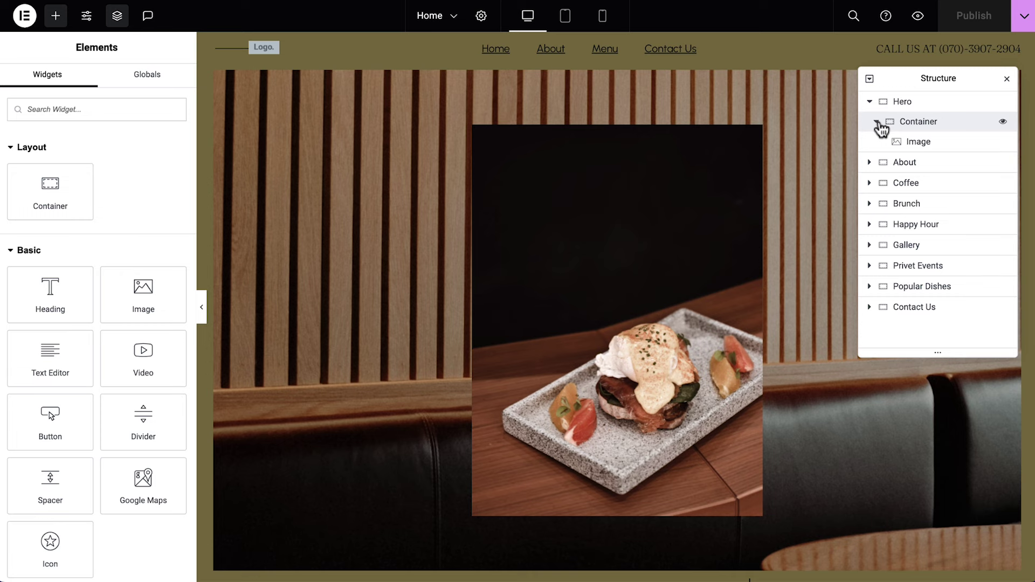
left_click(869, 102)
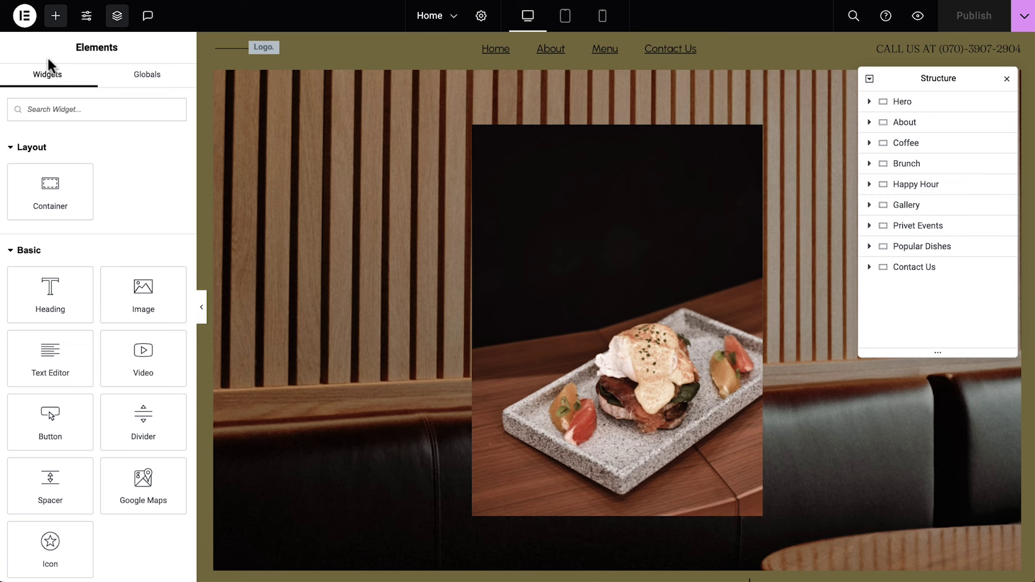
Step: In Site Identity, set the site name to 'Spiked + Co' and description to 'Community cafe and bar'
left_click(86, 24)
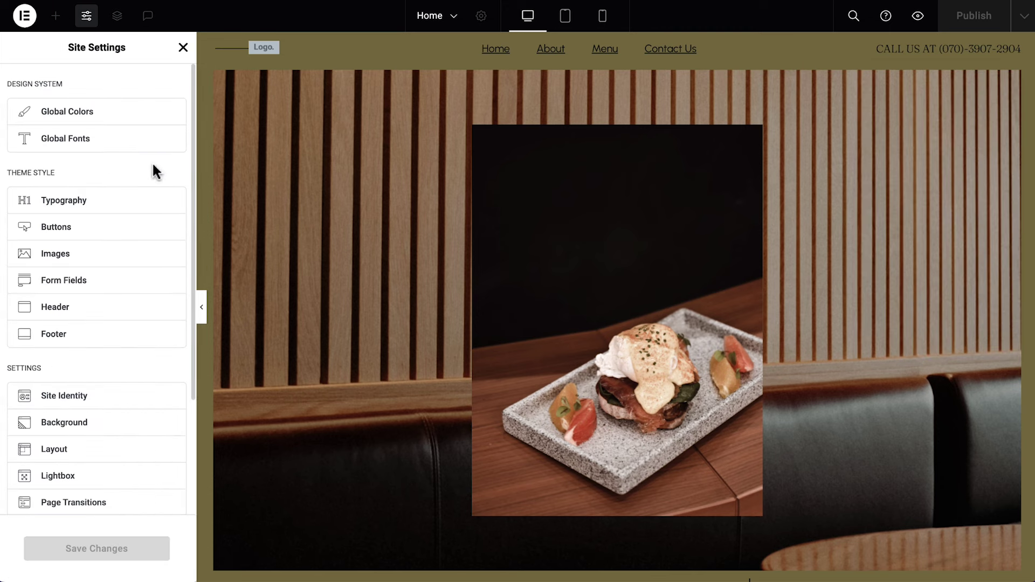
left_click(147, 402)
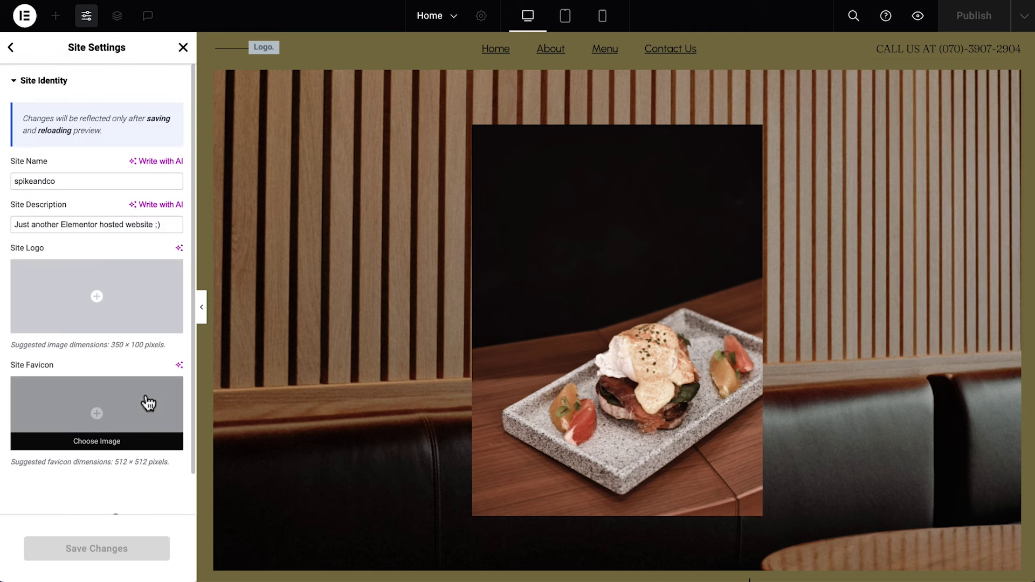
double_click(113, 179)
type("Spiked + Co")
triple_click(170, 222)
type("Community cafe and bar")
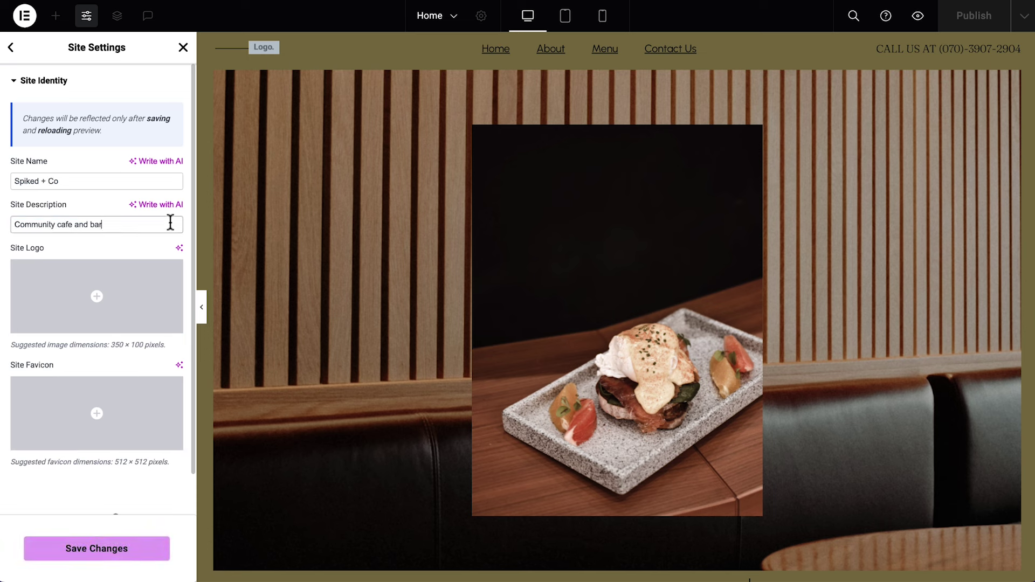
Step: Upload the spiked logo with alt text 'Spiked + Co logo' as site logo and save
left_click(99, 303)
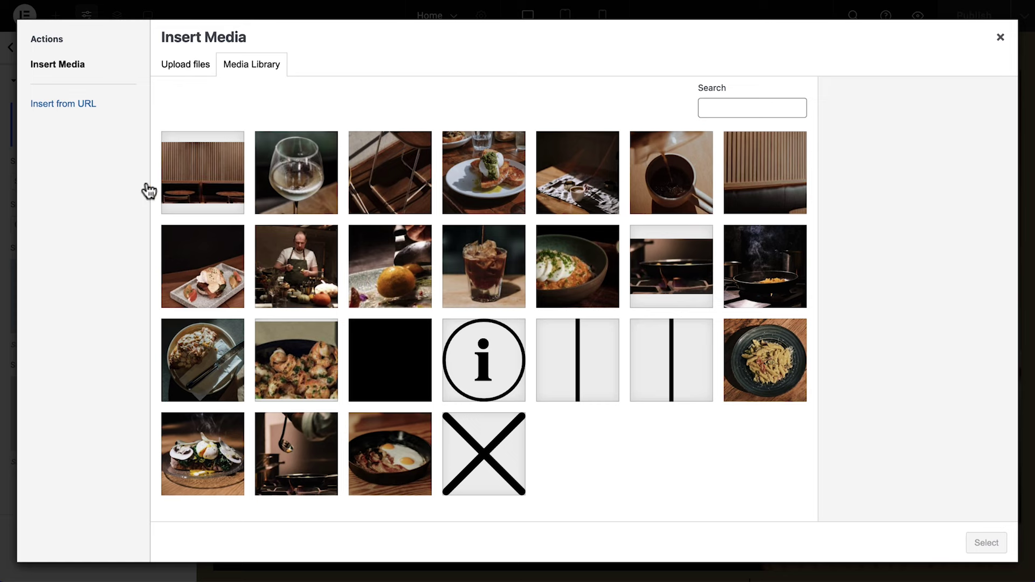
left_click(180, 70)
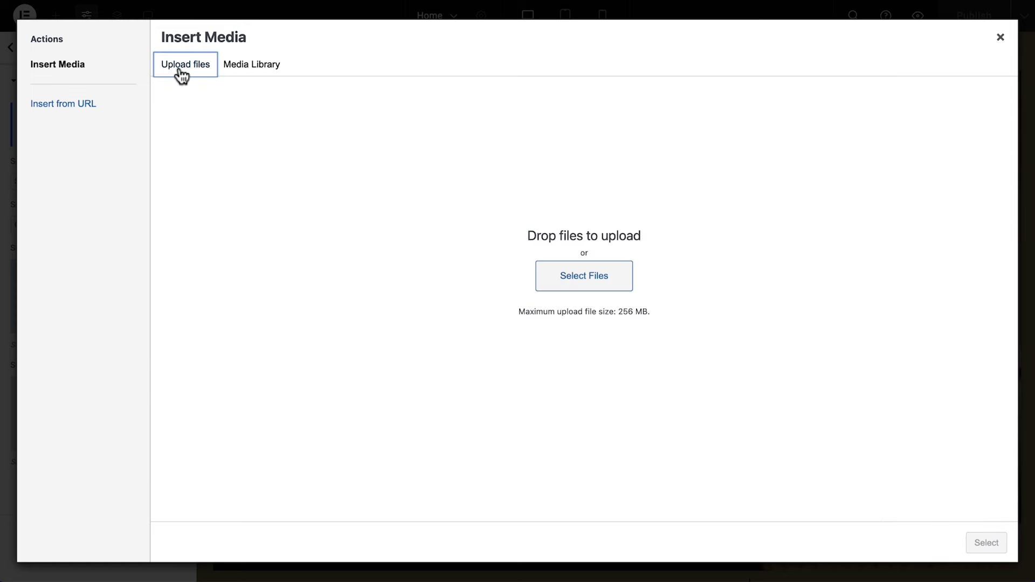
left_click_drag(1034, 378, 539, 326)
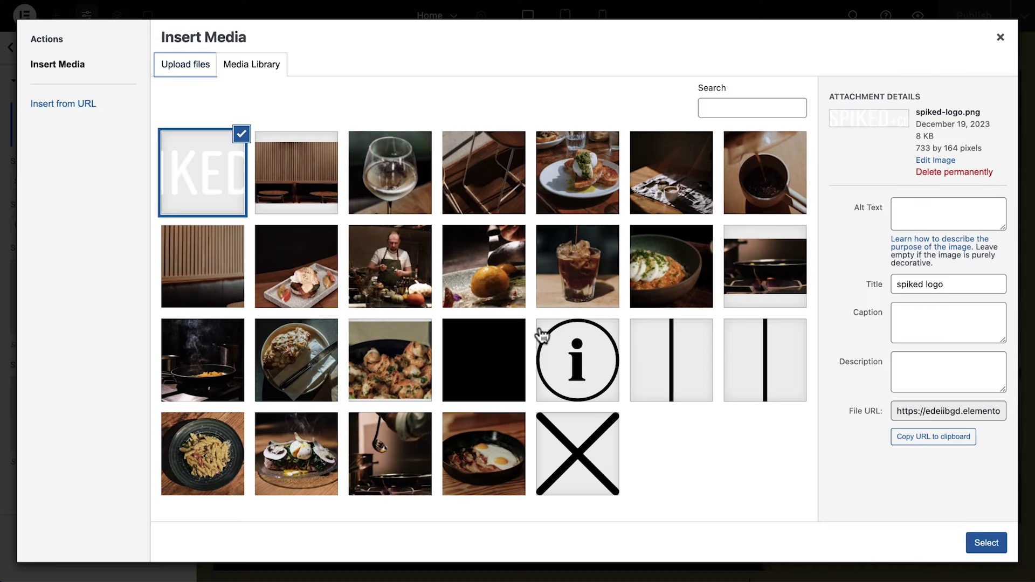
left_click(968, 213)
type("Spiked + Co logo")
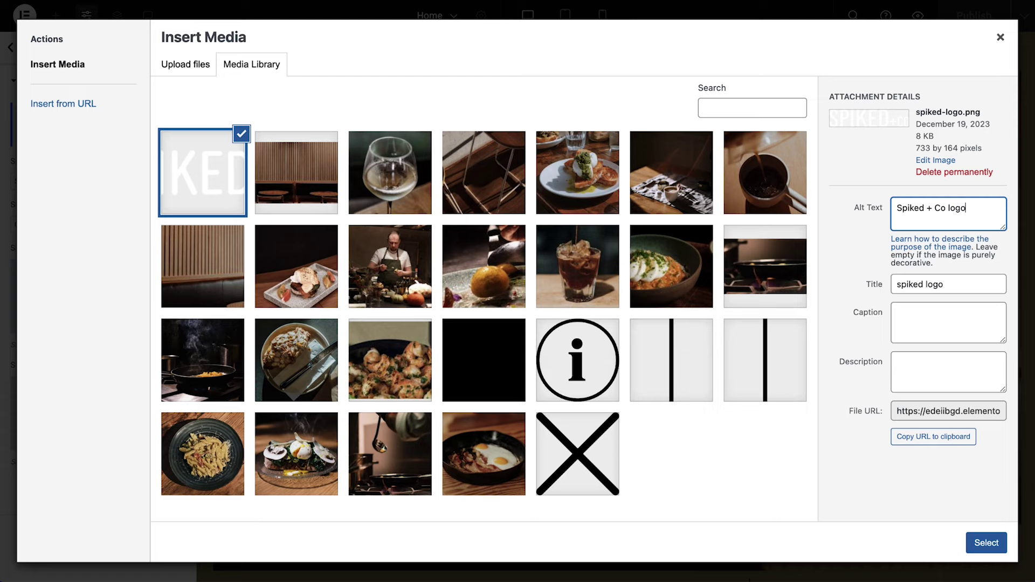
left_click(986, 545)
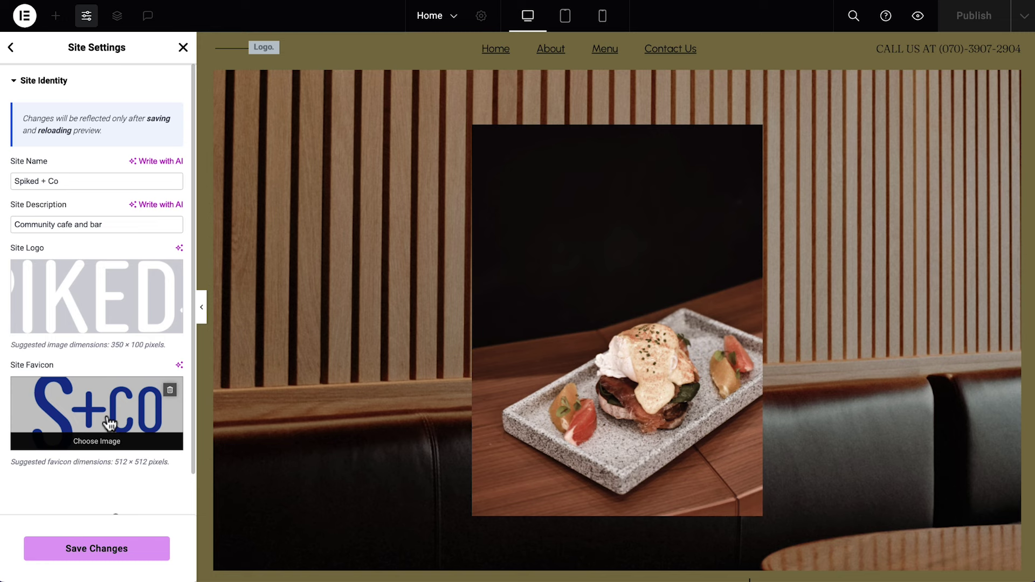
left_click(95, 552)
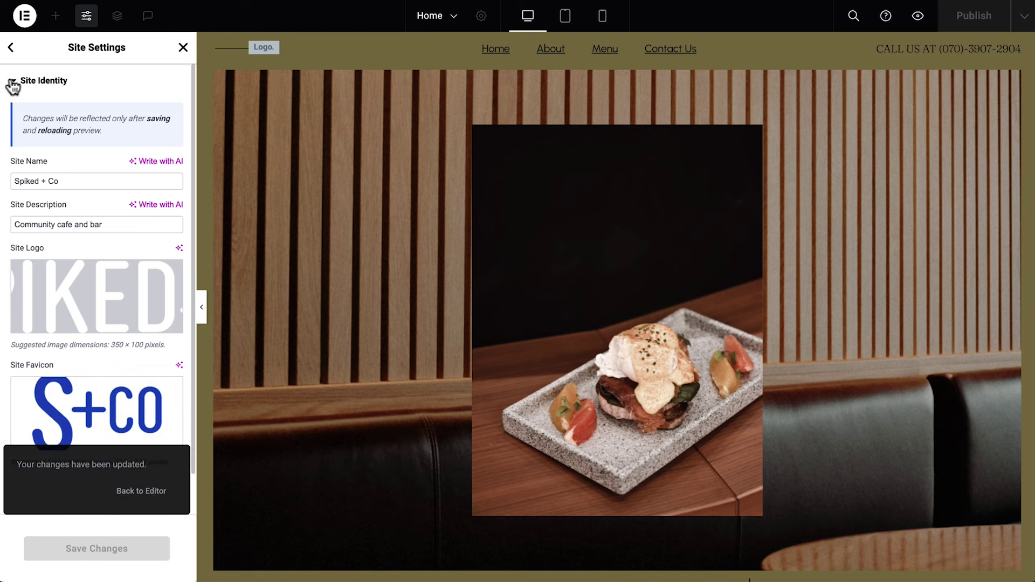
left_click(11, 49)
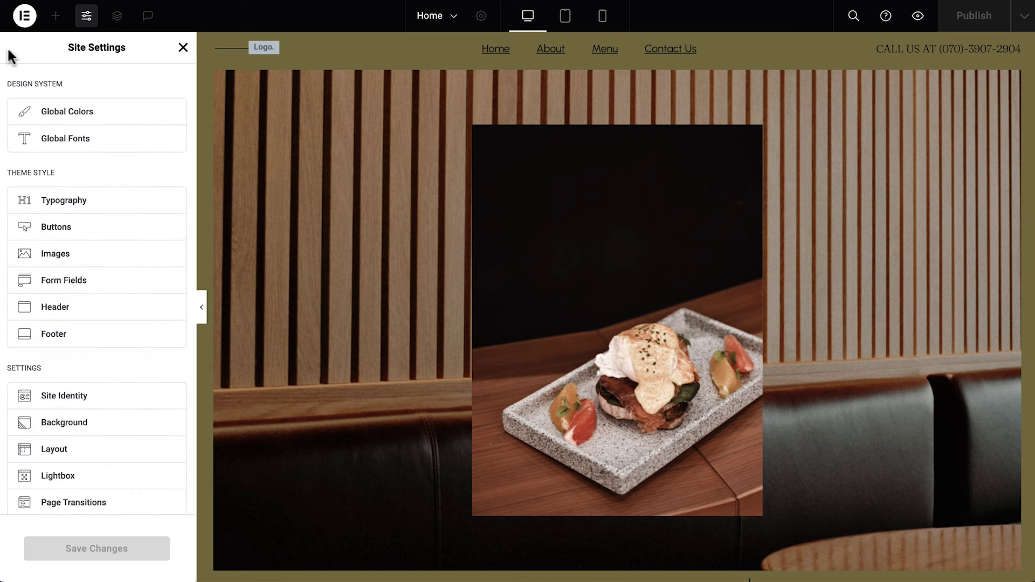
Step: Change the Primary global colour to hex #2F252C
left_click(119, 123)
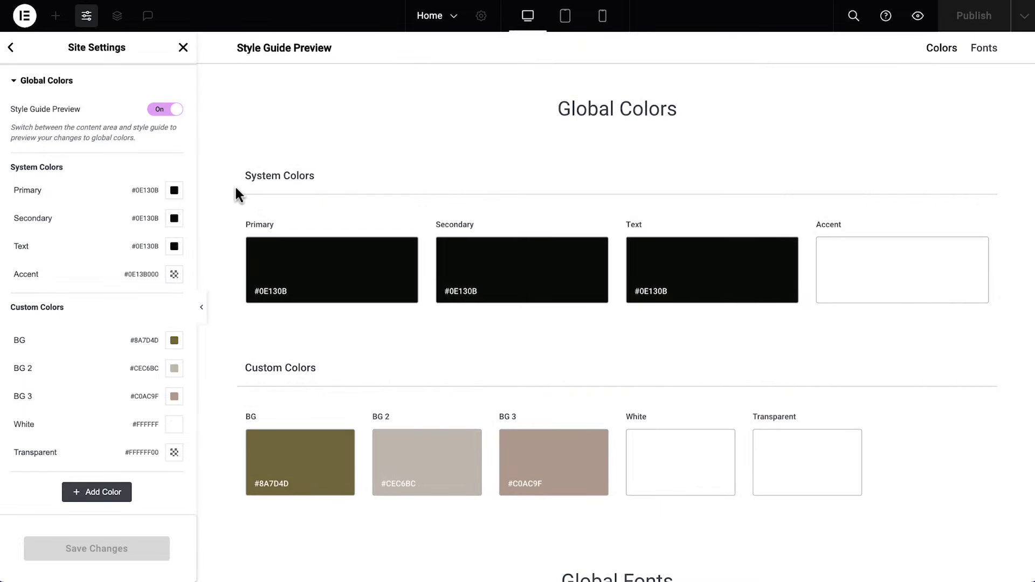
left_click(340, 278)
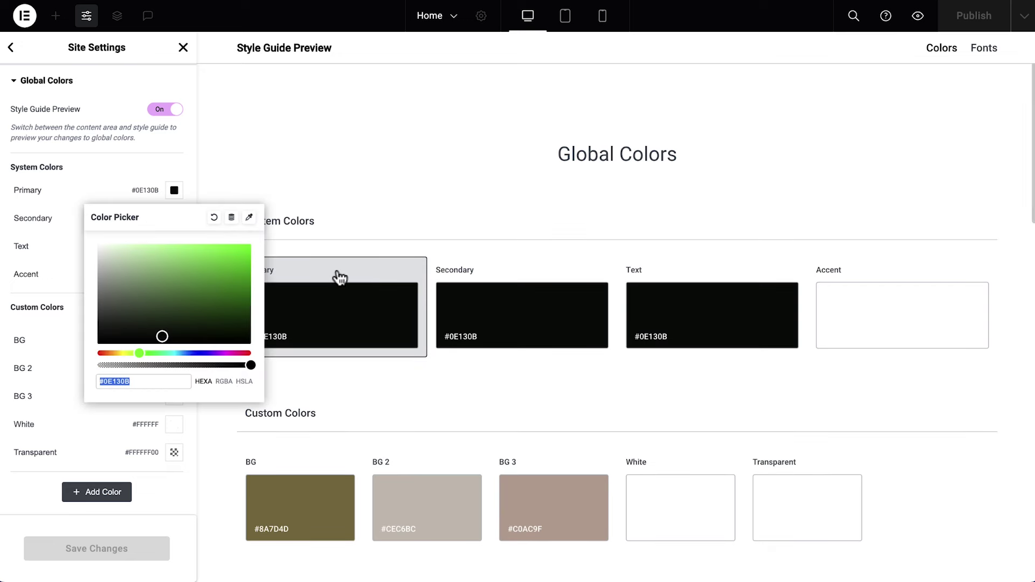
left_click_drag(165, 337, 223, 280)
triple_click(174, 384)
type("#2F252C")
left_click(289, 384)
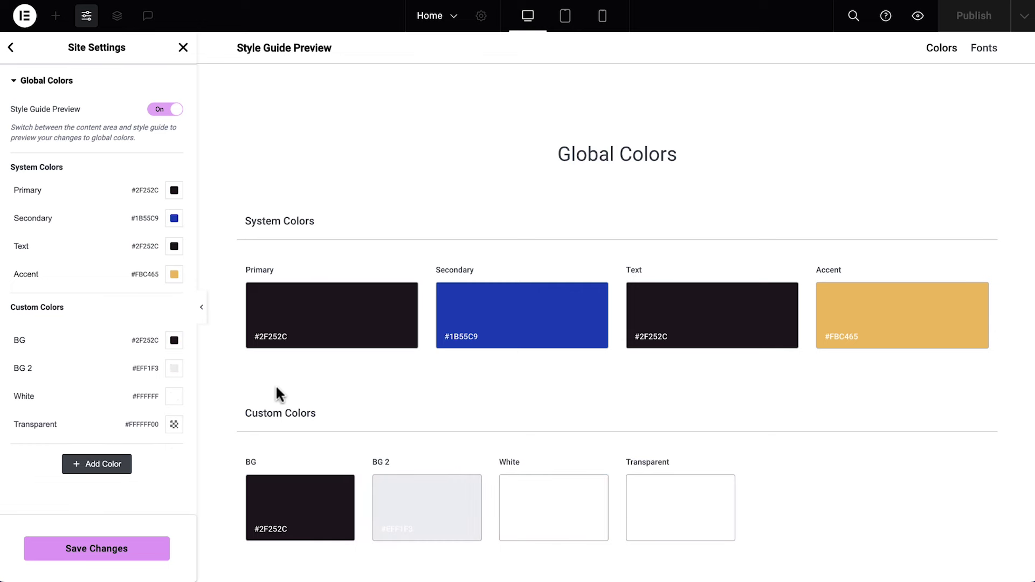
Step: Keep the Primary global font Fraunces but set weight 400 and Normal text transform
scroll(340, 387, "down", 4)
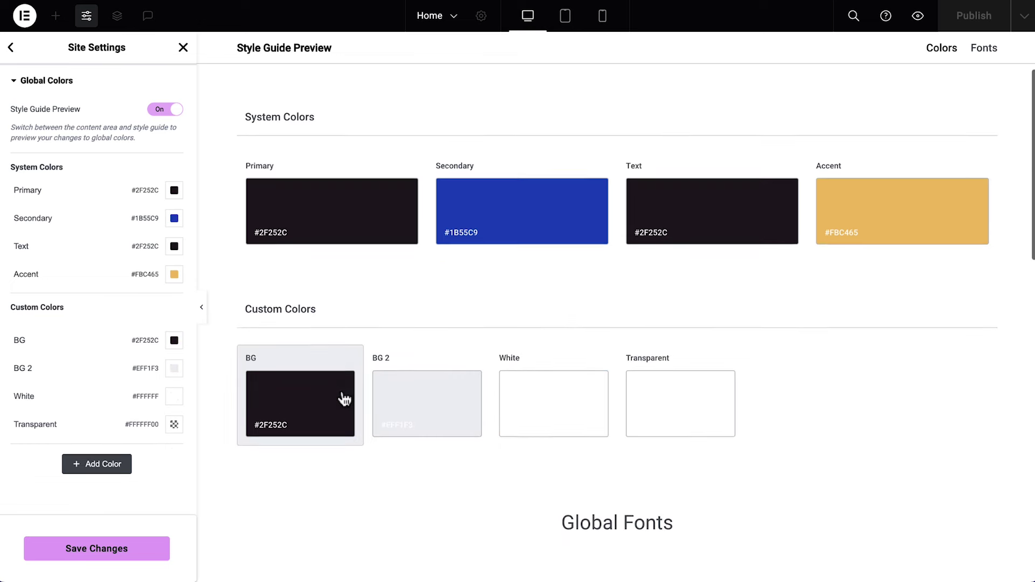
scroll(341, 391, "down", 6)
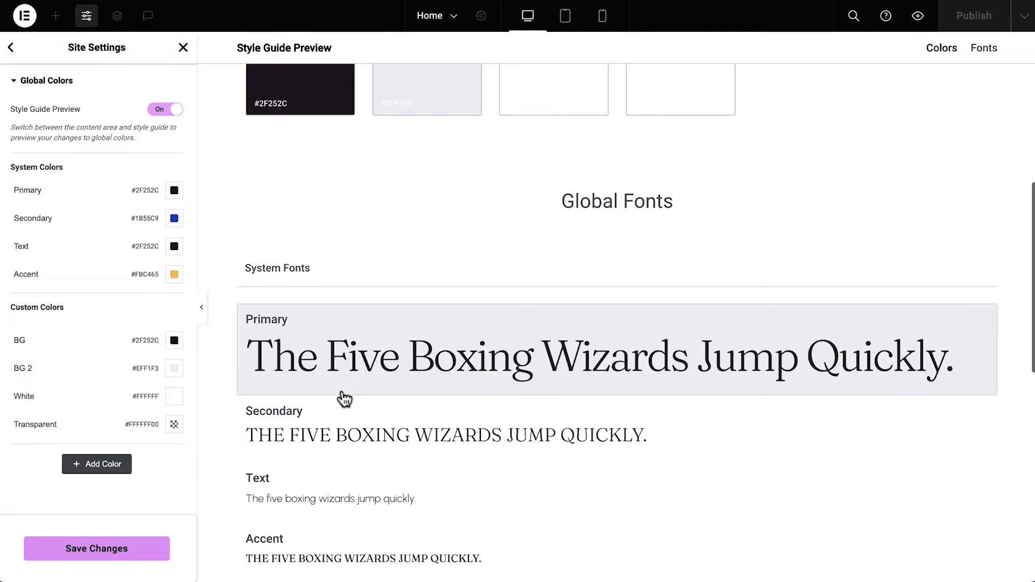
scroll(344, 399, "down", 1)
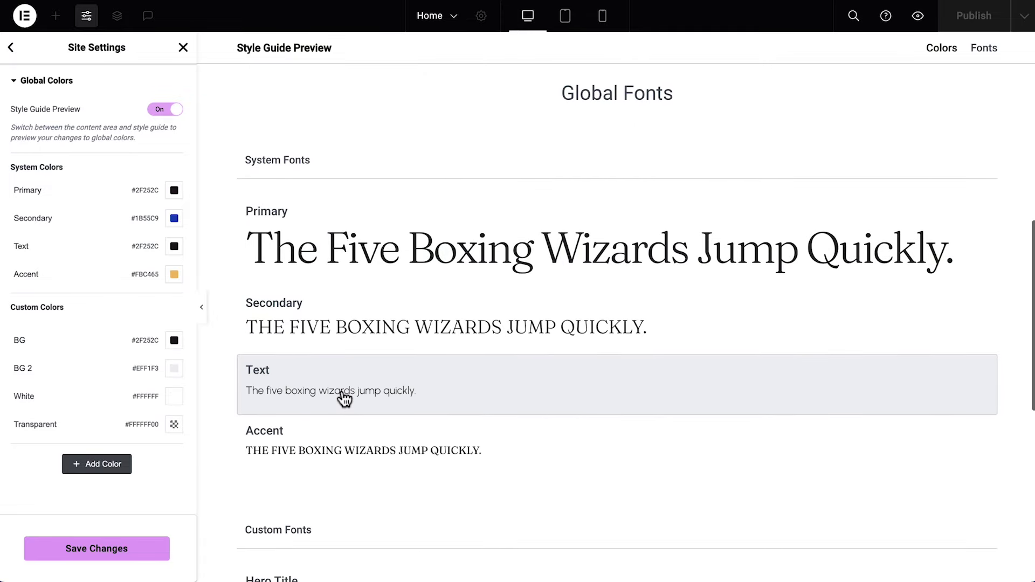
left_click(398, 258)
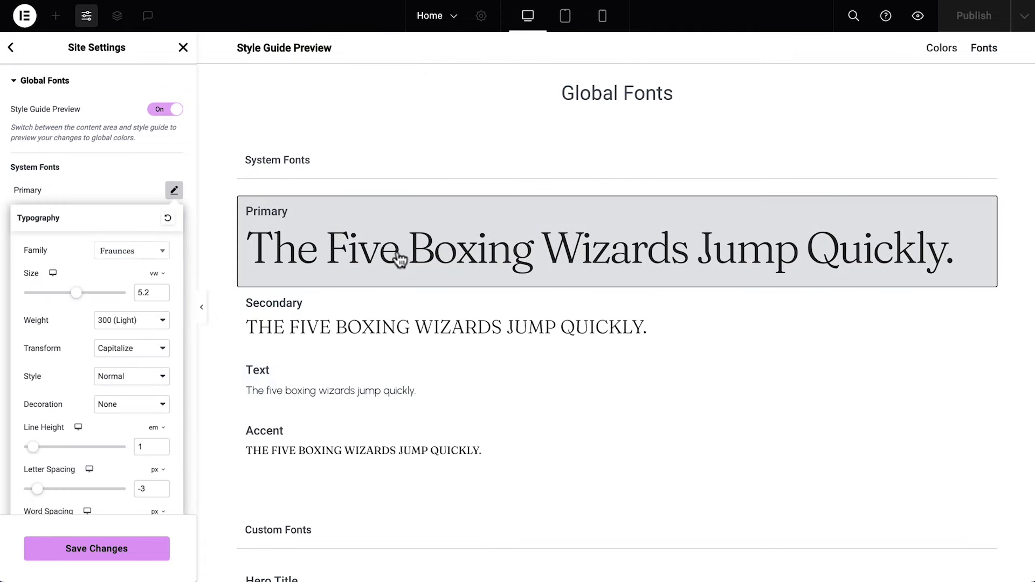
left_click(164, 251)
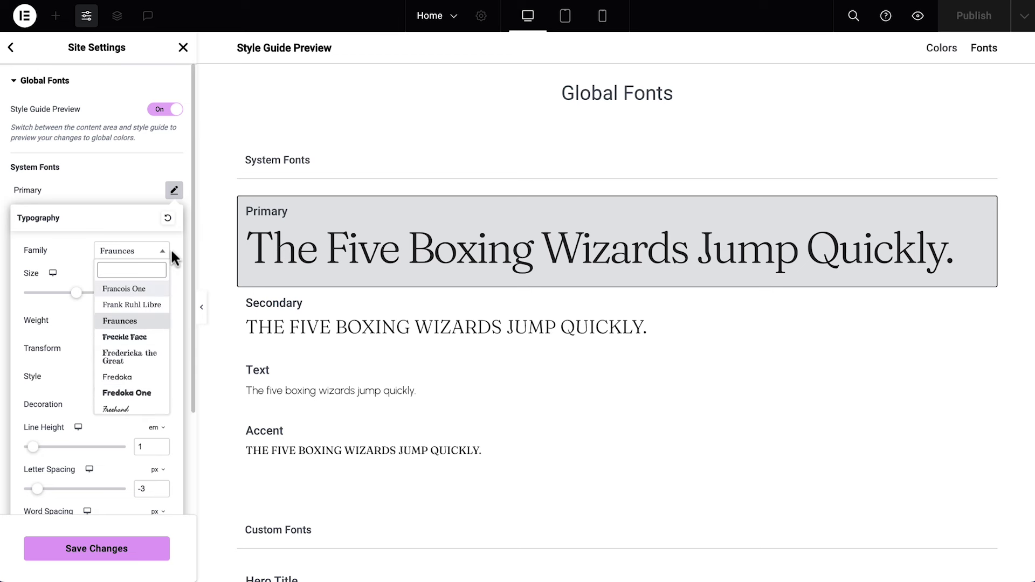
left_click(168, 249)
left_click(157, 323)
left_click(154, 334)
left_click(157, 350)
left_click(159, 361)
Step: Save the site settings and go back to the page editor
left_click(174, 190)
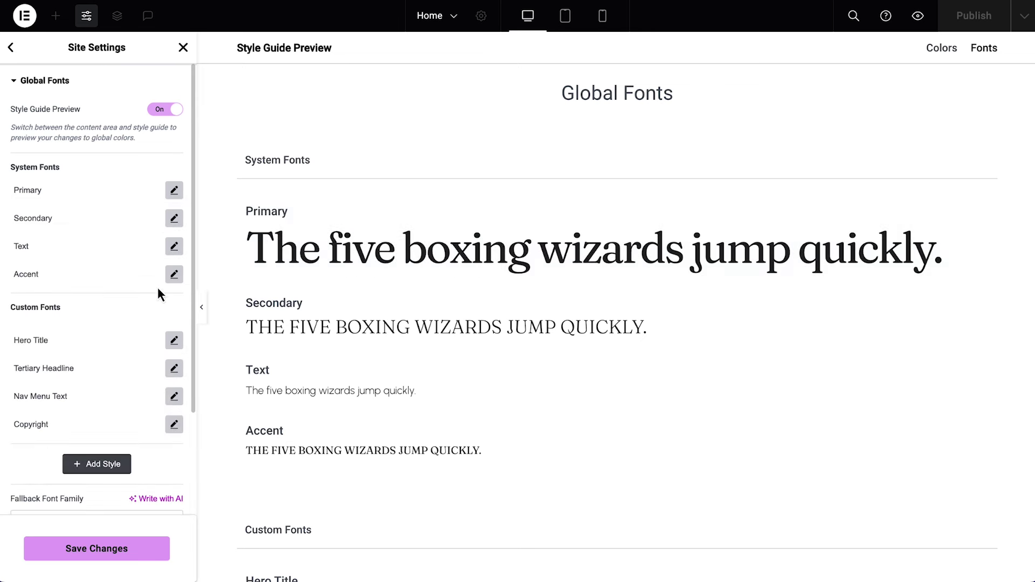
left_click(119, 546)
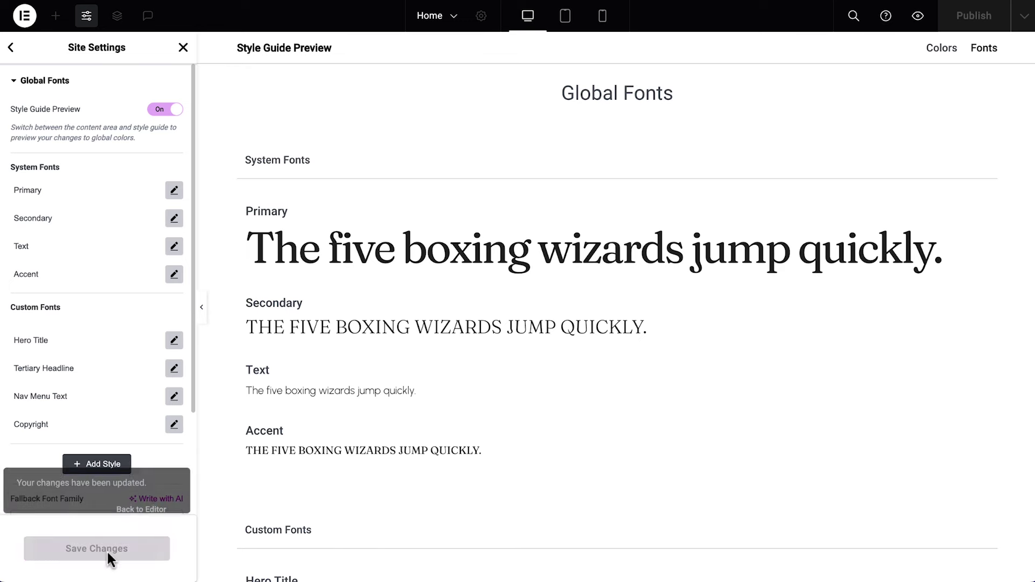
left_click(145, 500)
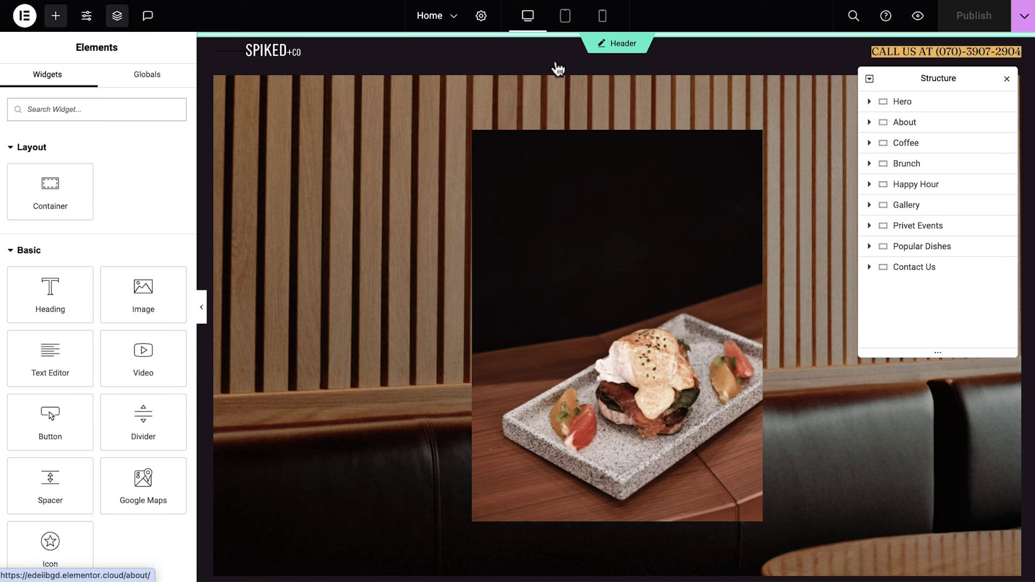
Step: Give the Header template's outer container a Classic background in the Secondary global colour
left_click(621, 46)
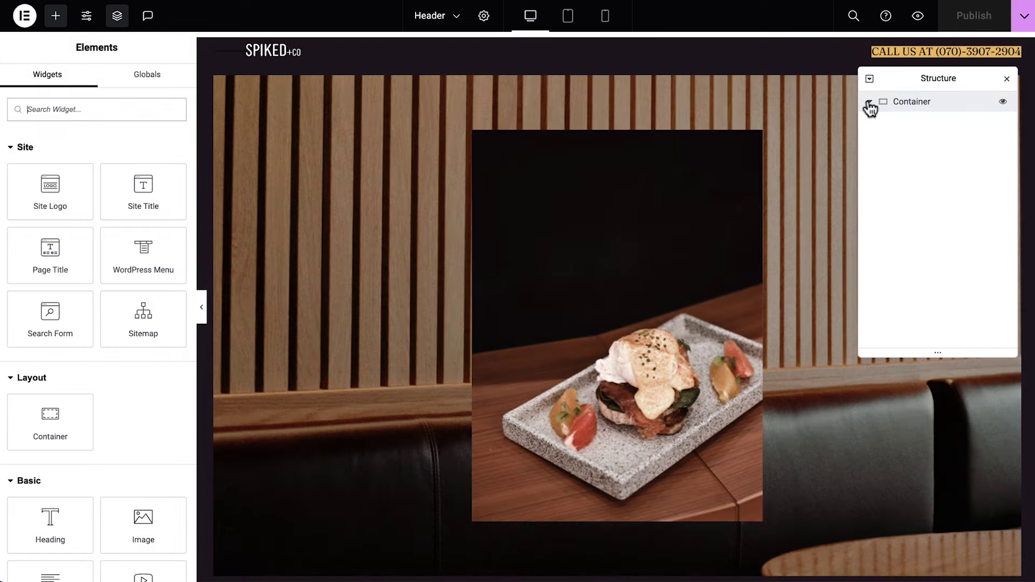
left_click(868, 104)
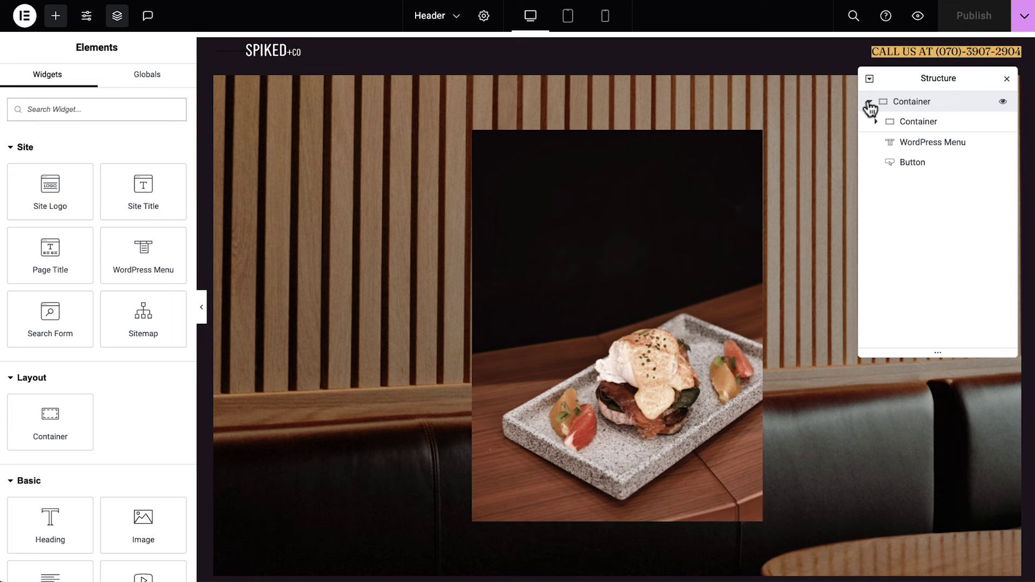
left_click(869, 108)
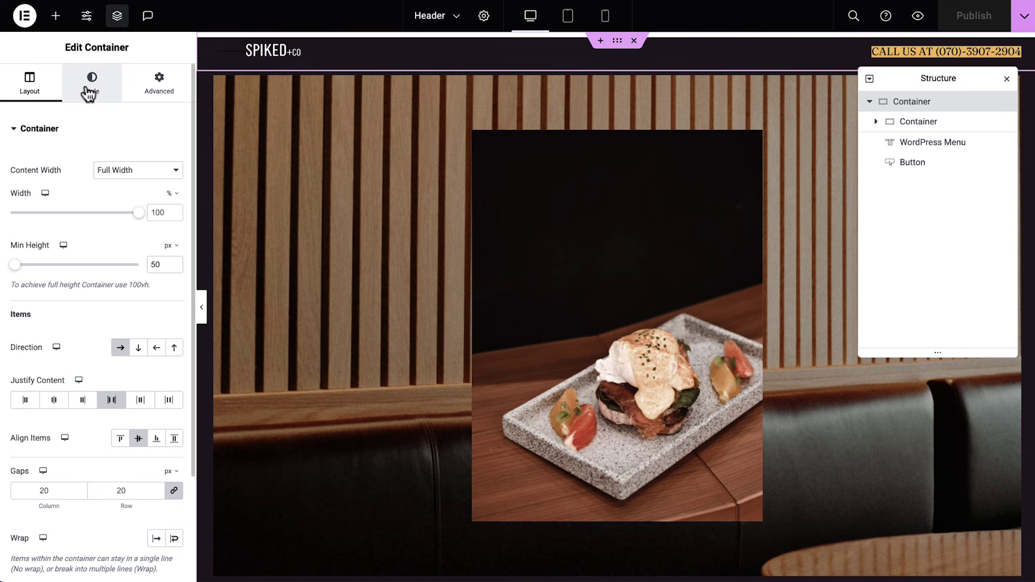
left_click(91, 87)
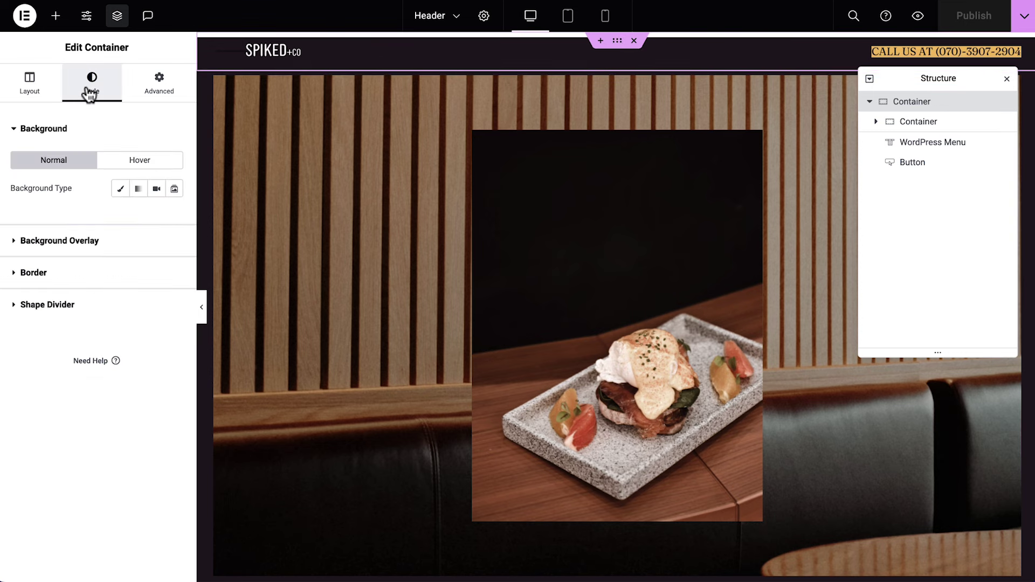
left_click(121, 189)
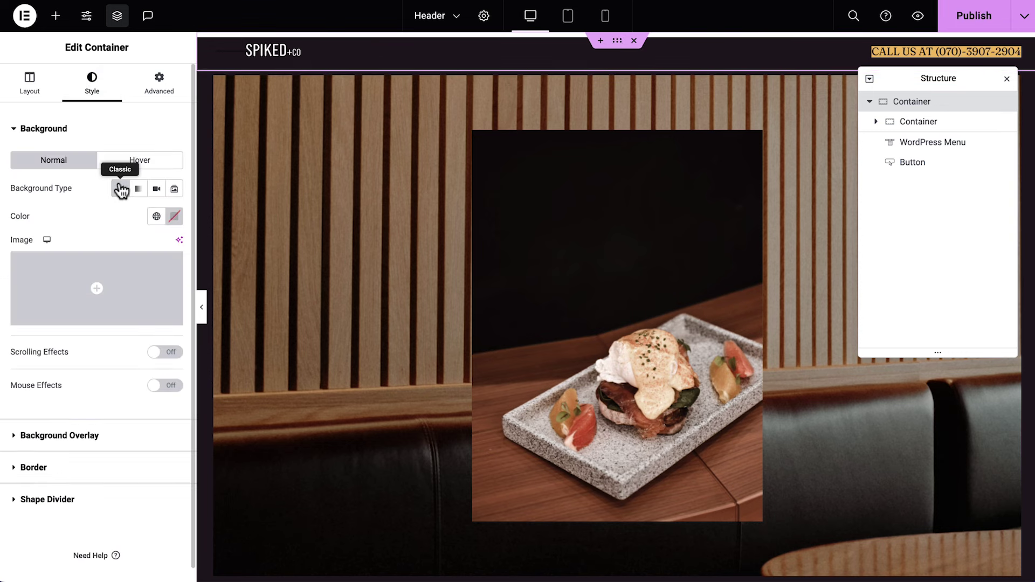
left_click(156, 217)
left_click(132, 305)
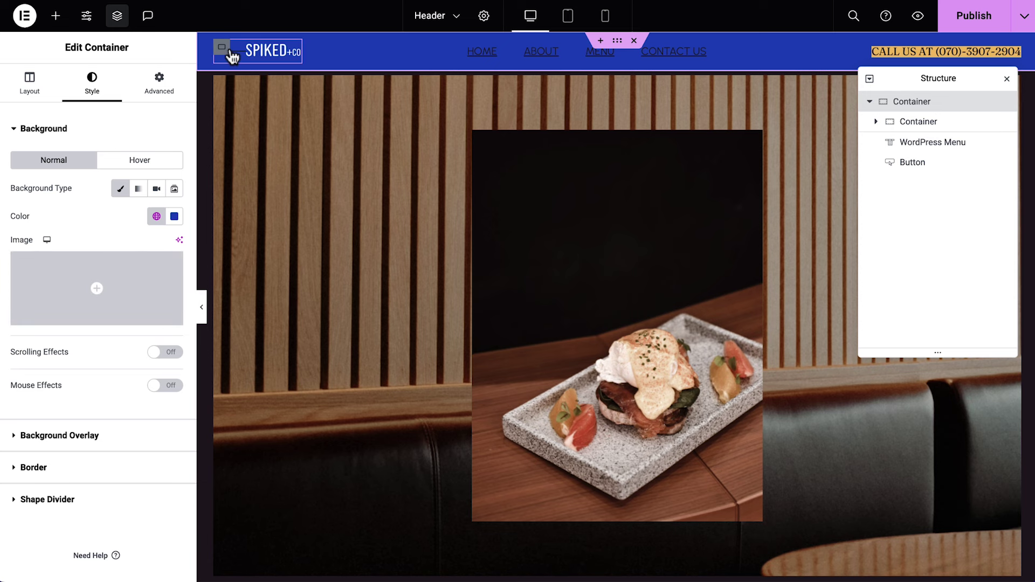
Step: Set the logo divider's line colour to the White global colour
mouse_move(240, 59)
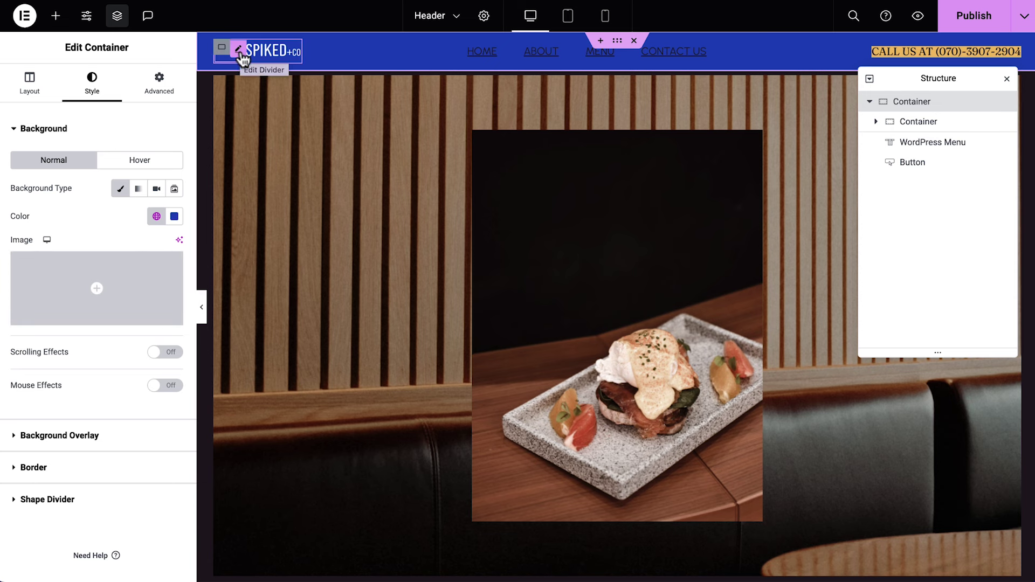
left_click(240, 54)
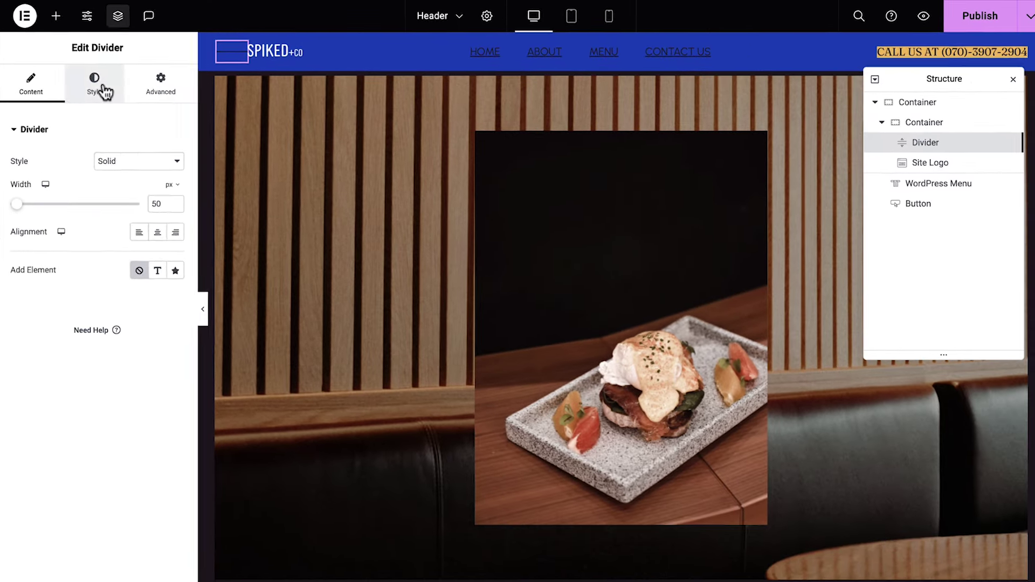
left_click(121, 105)
left_click(157, 160)
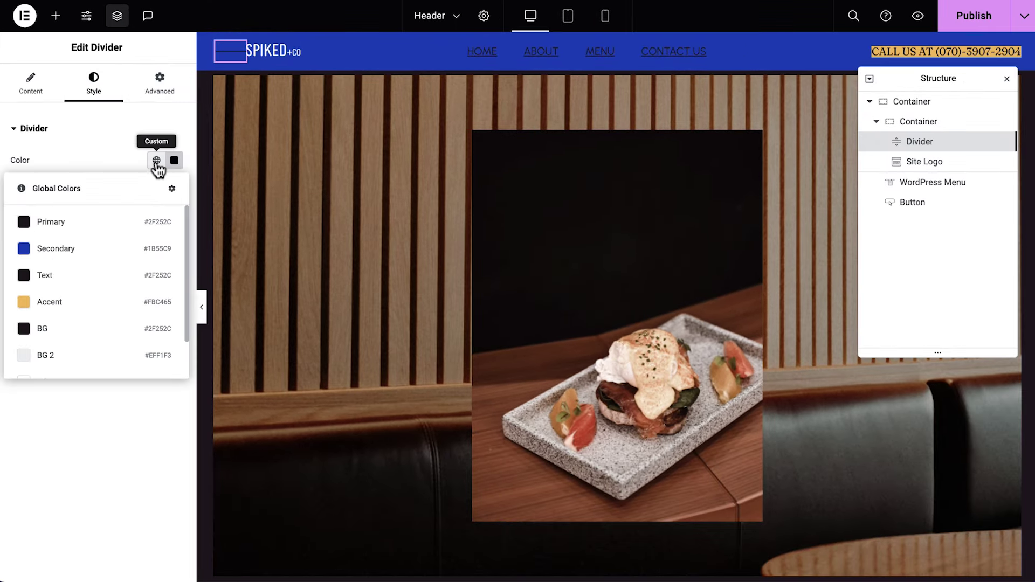
scroll(145, 294, "down", 2)
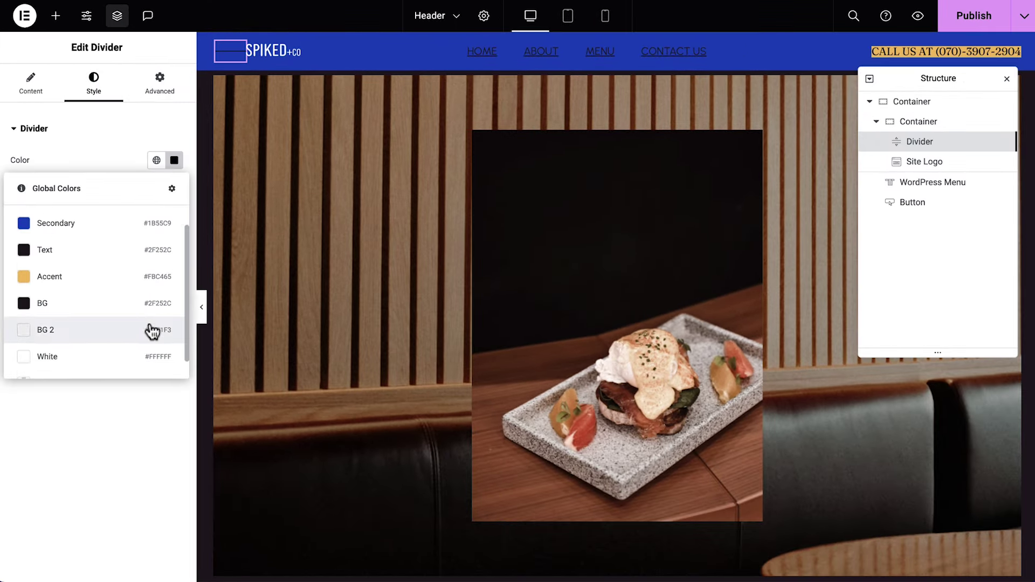
left_click(128, 355)
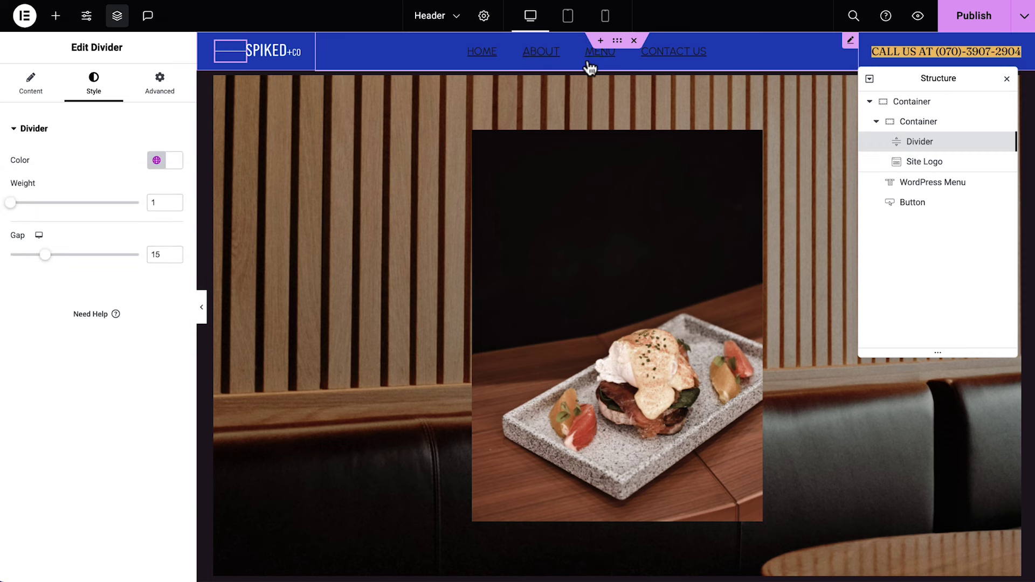
Step: Make the header menu text Accent yellow normally and White on hover
left_click(849, 47)
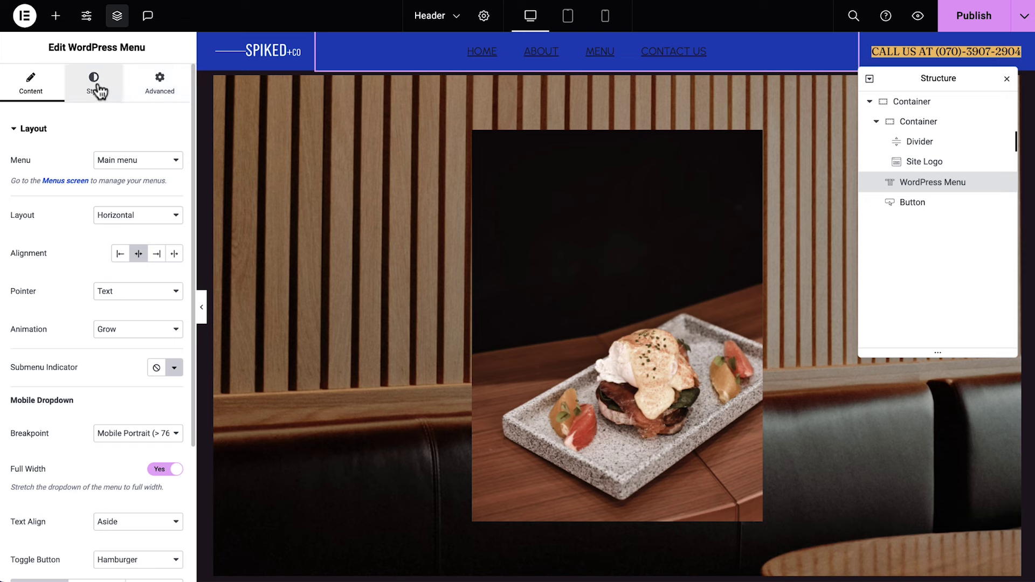
left_click(96, 92)
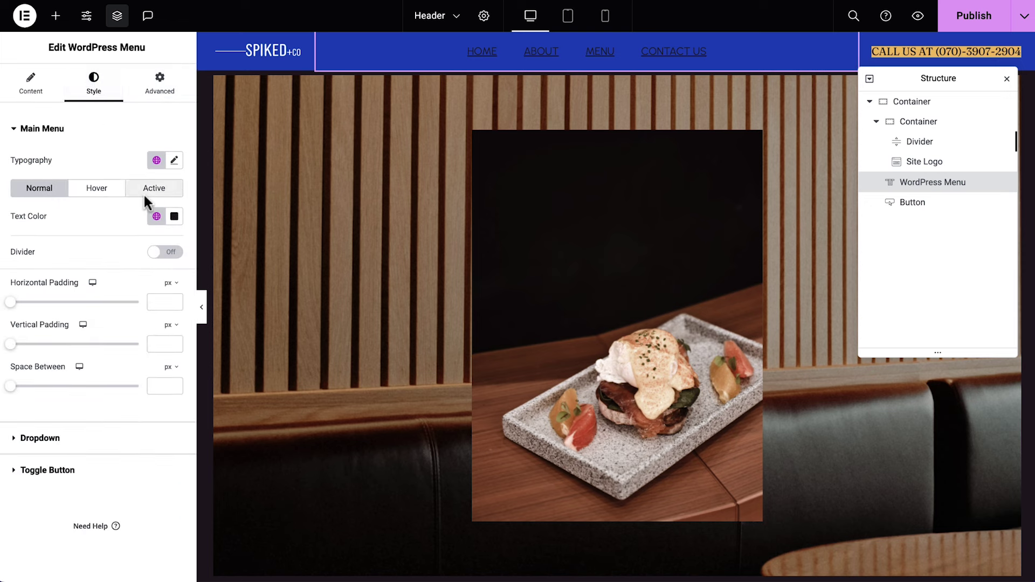
left_click(156, 216)
left_click(132, 357)
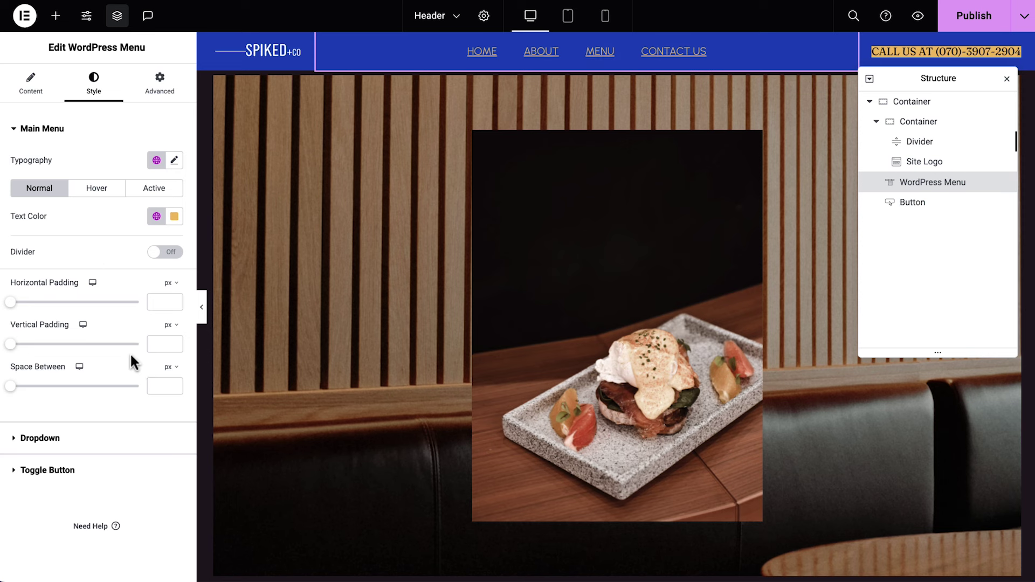
left_click(96, 189)
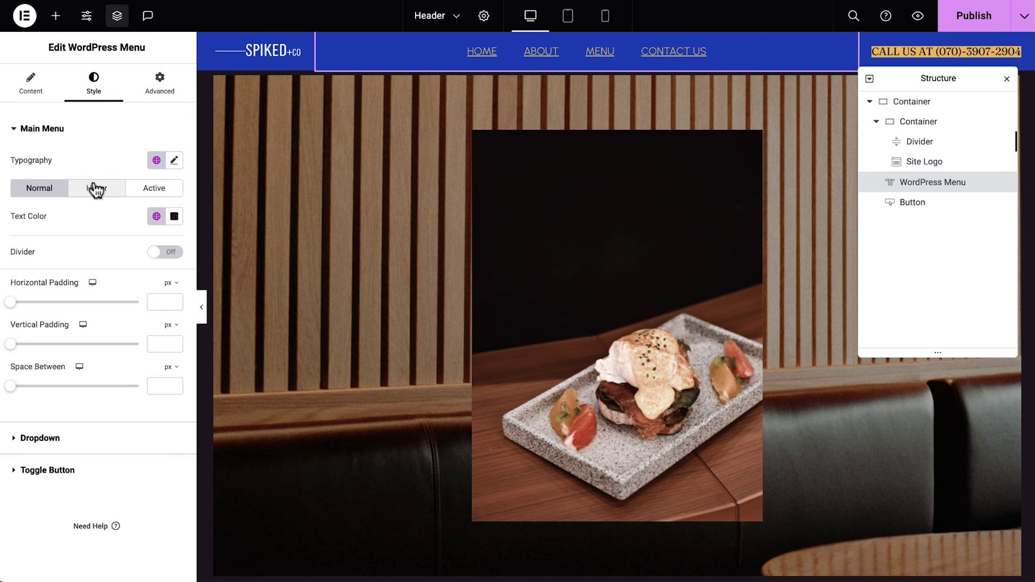
left_click(153, 216)
scroll(149, 413, "down", 1)
left_click(148, 413)
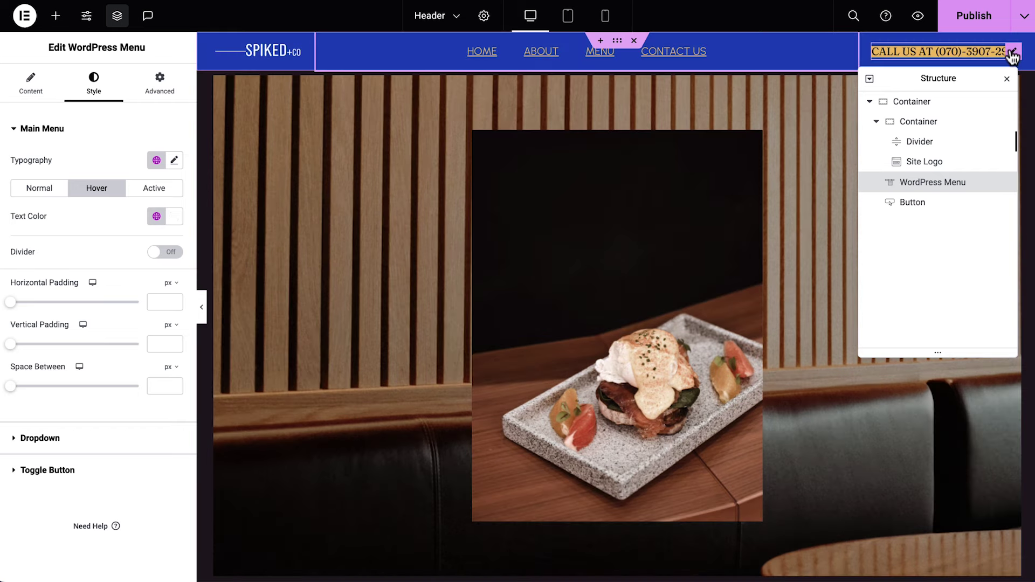
Step: Replace the header button's label and its Tel link number with the café's new phone number
left_click(1013, 55)
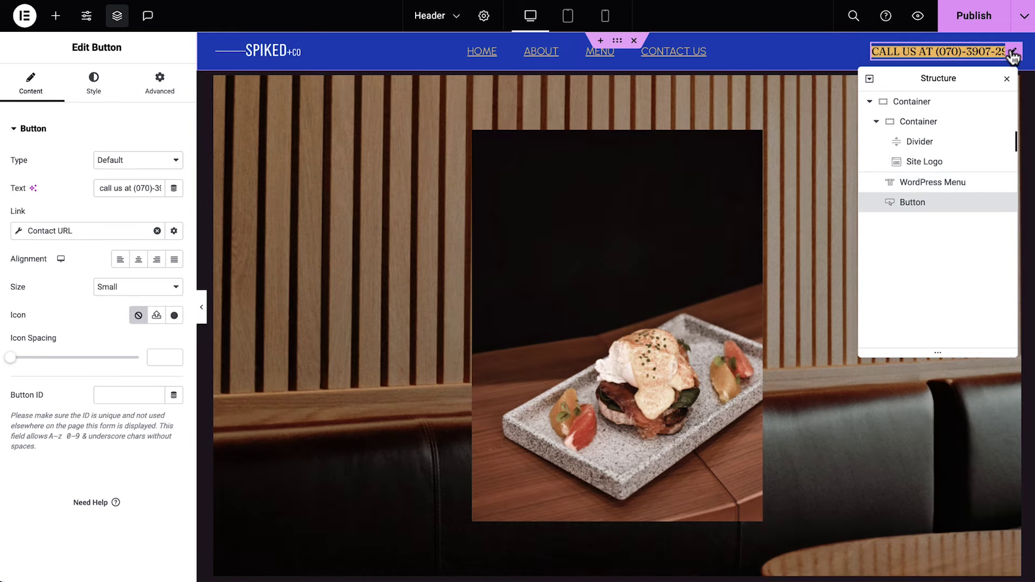
left_click(1006, 81)
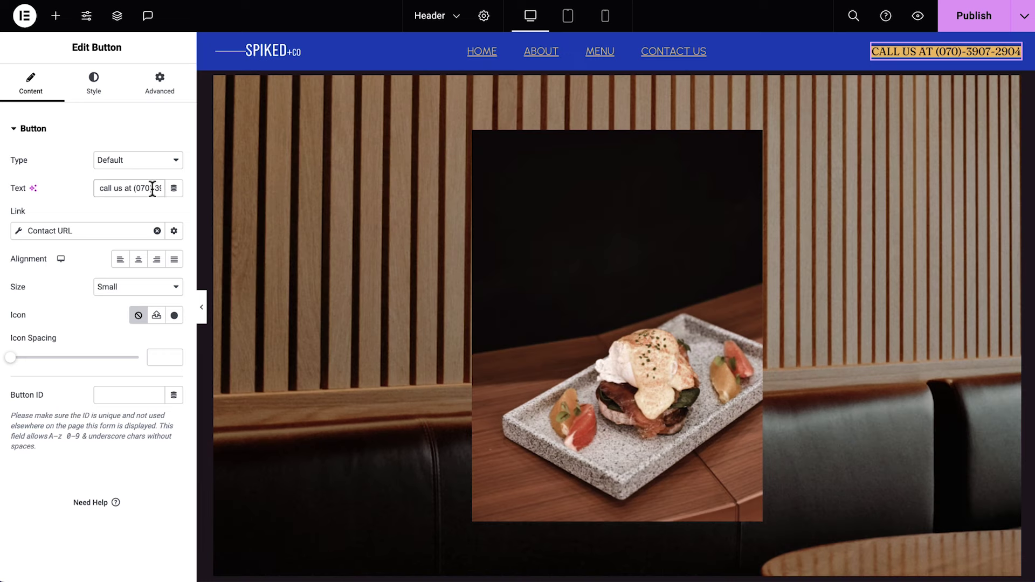
left_click(153, 188)
key("ctrl+a")
type("212.555.7979")
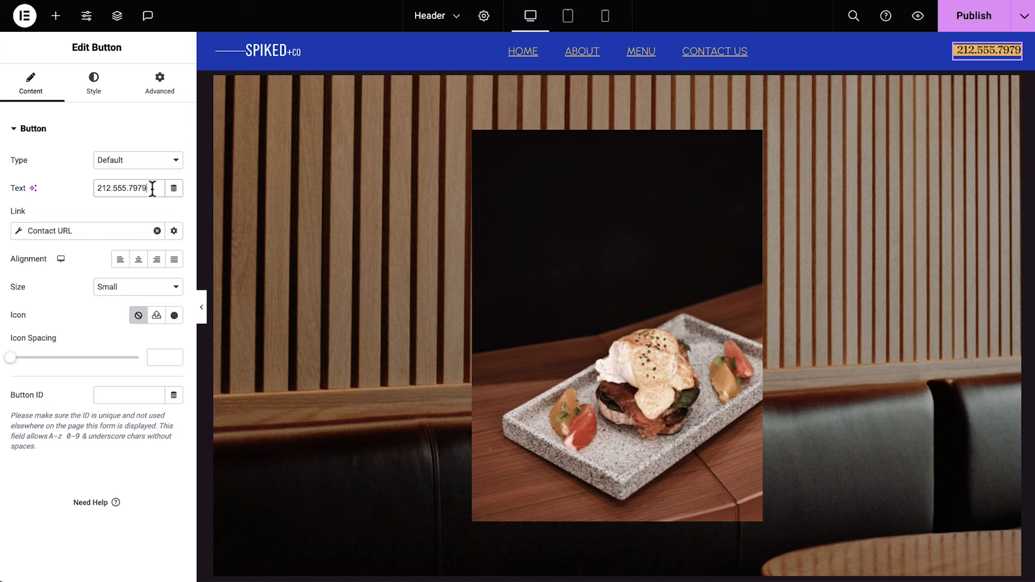
left_click(21, 233)
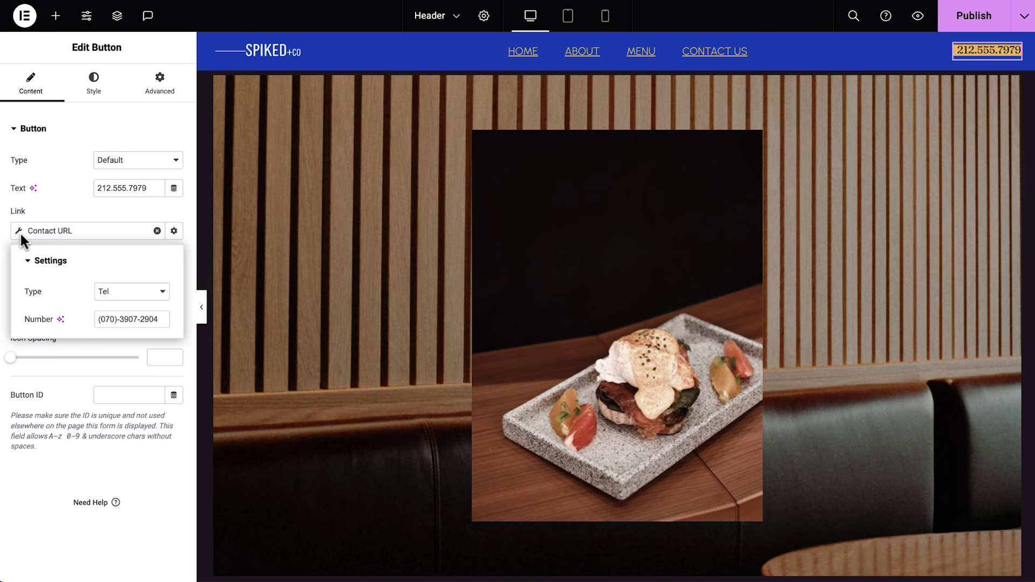
triple_click(131, 321)
type("+1 (212) 555.7979")
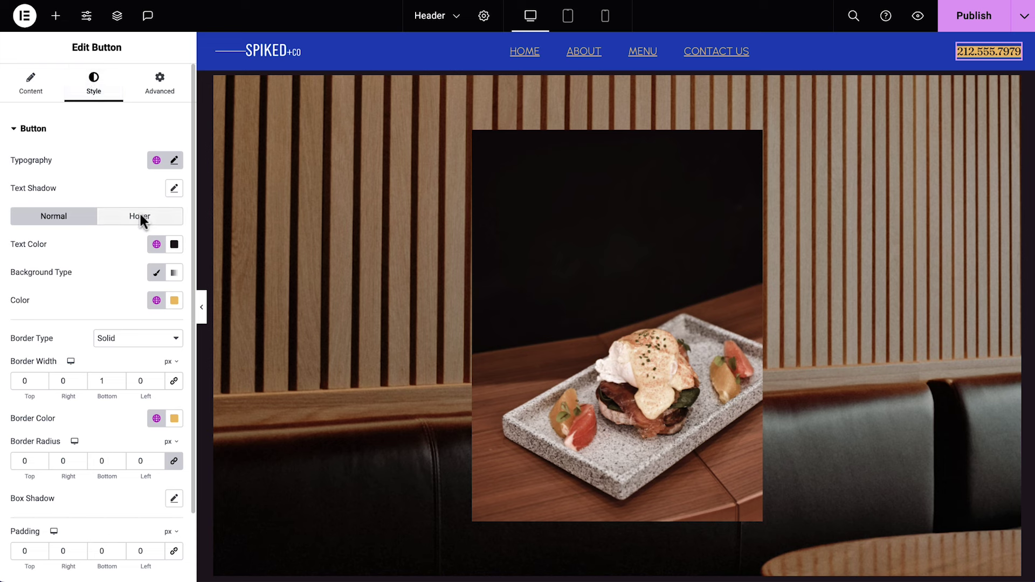
Step: Give the phone button Accent yellow text on a transparent background
left_click(156, 244)
left_click(150, 389)
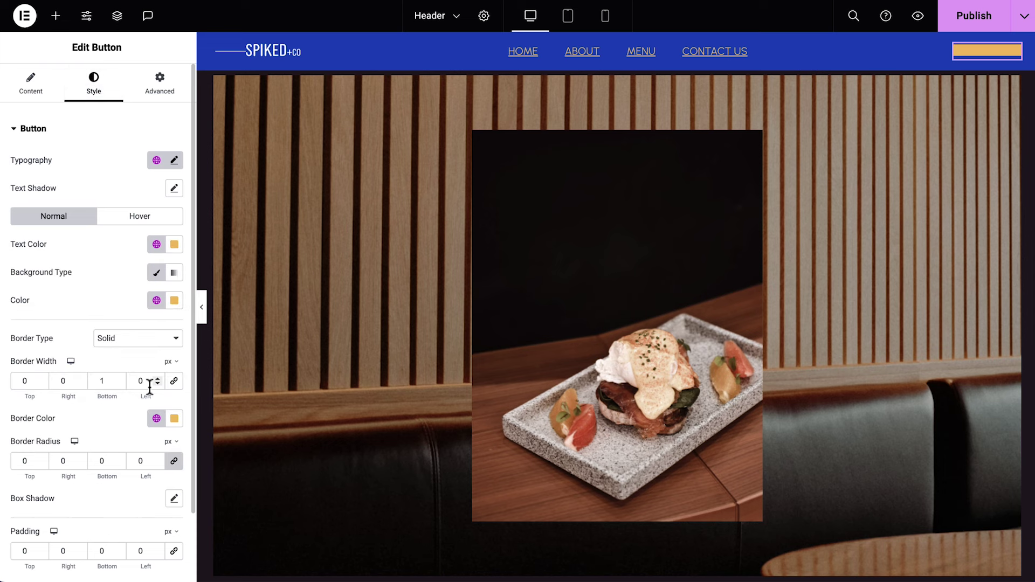
left_click(156, 300)
scroll(165, 454, "down", 1)
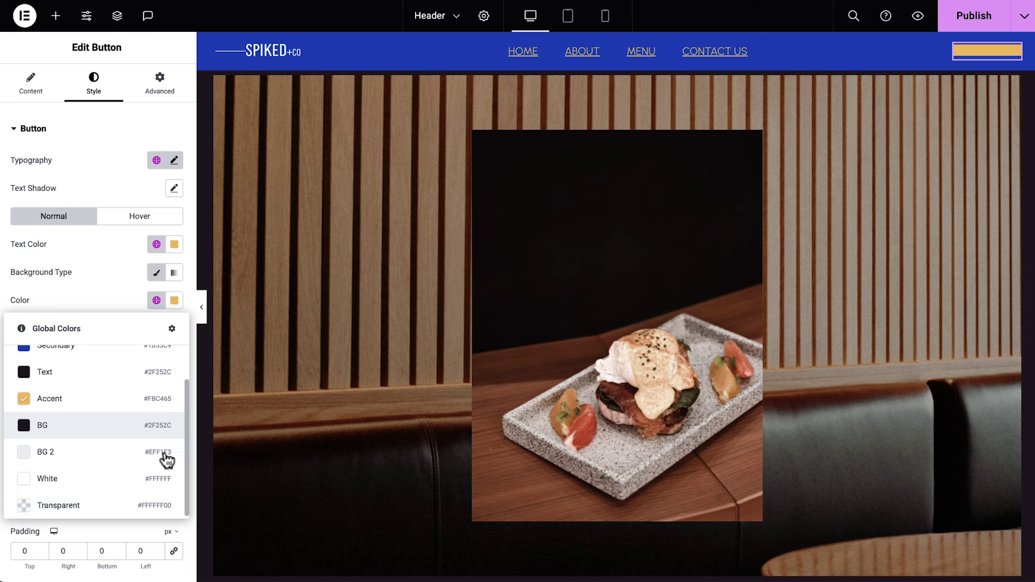
left_click(111, 506)
Step: Make the phone button's text and border turn white on hover
left_click(142, 217)
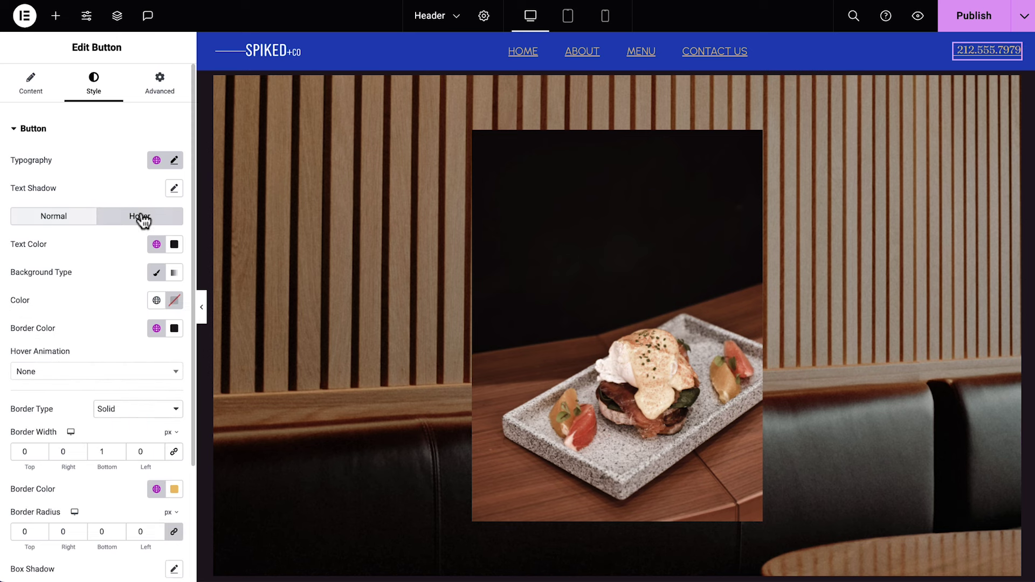
left_click(156, 244)
scroll(162, 409, "down", 1)
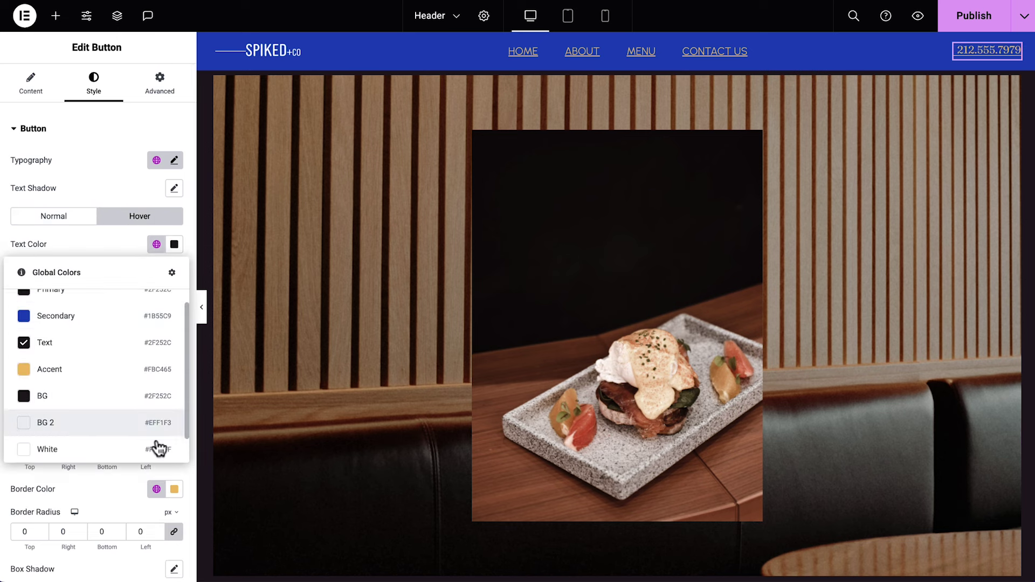
left_click(157, 446)
left_click(157, 329)
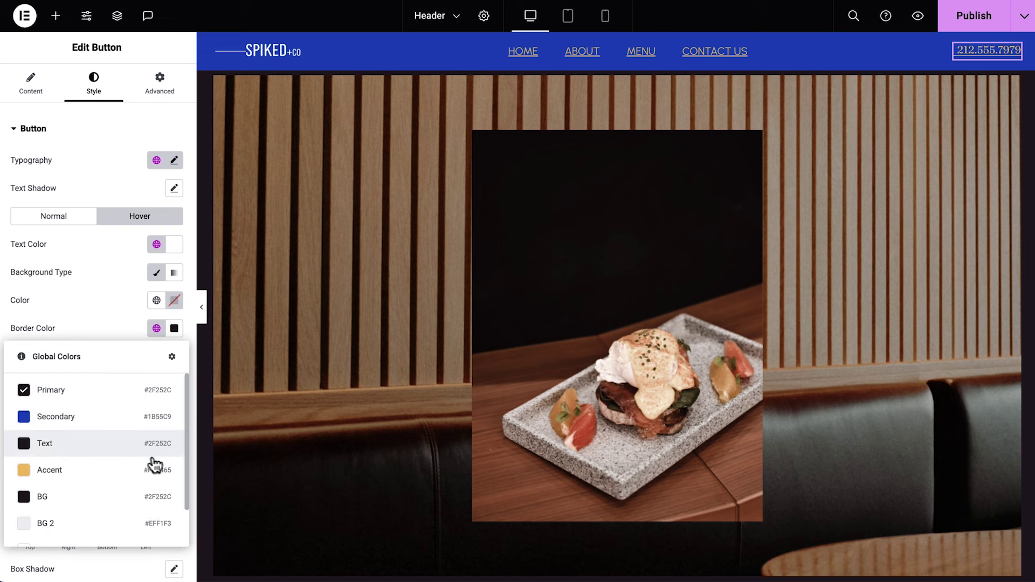
scroll(153, 486, "down", 1)
left_click(148, 525)
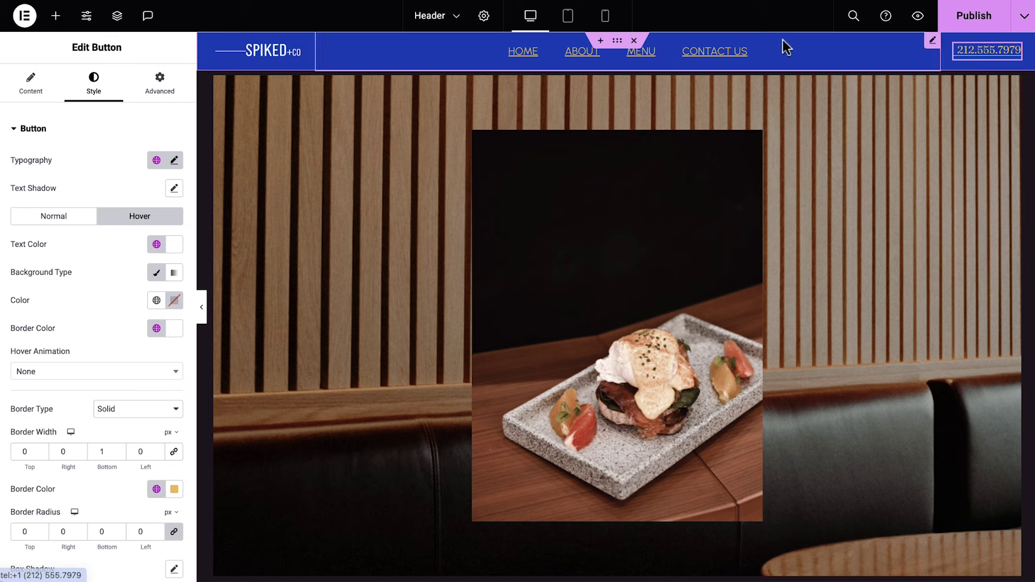
Step: Make the header container sticky to the top while the page scrolls
left_click(618, 41)
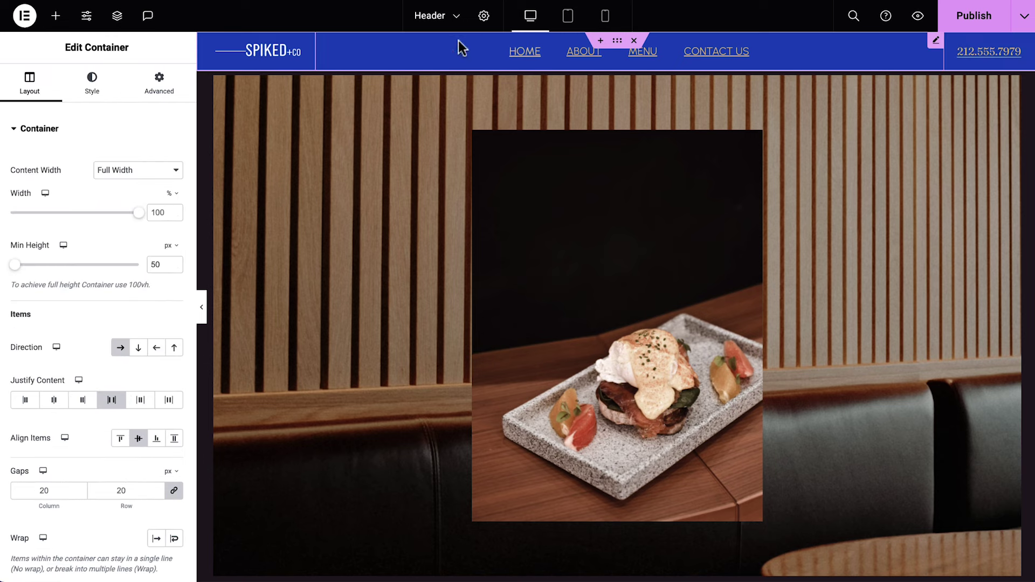
left_click(158, 87)
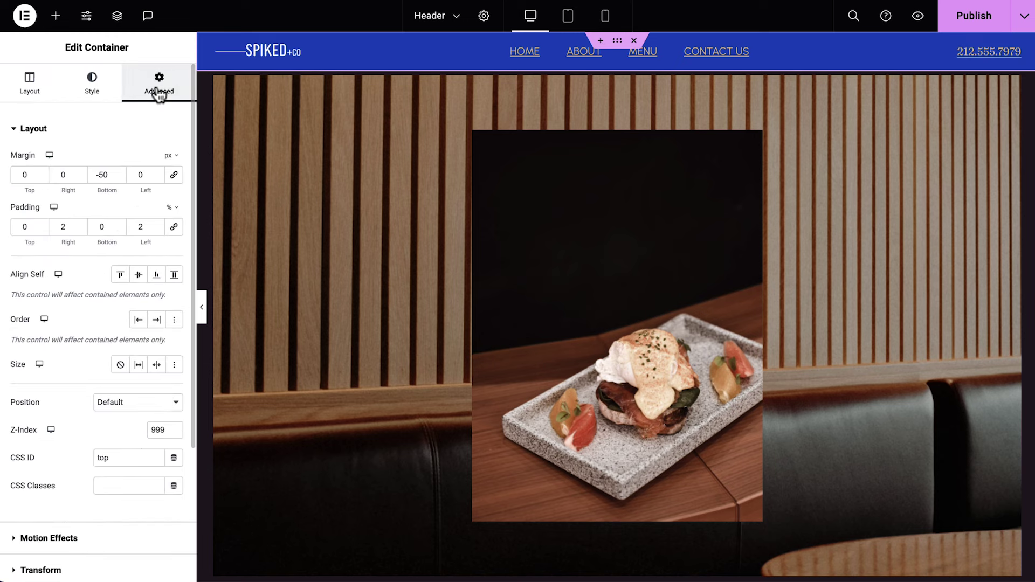
left_click(153, 538)
left_click(161, 261)
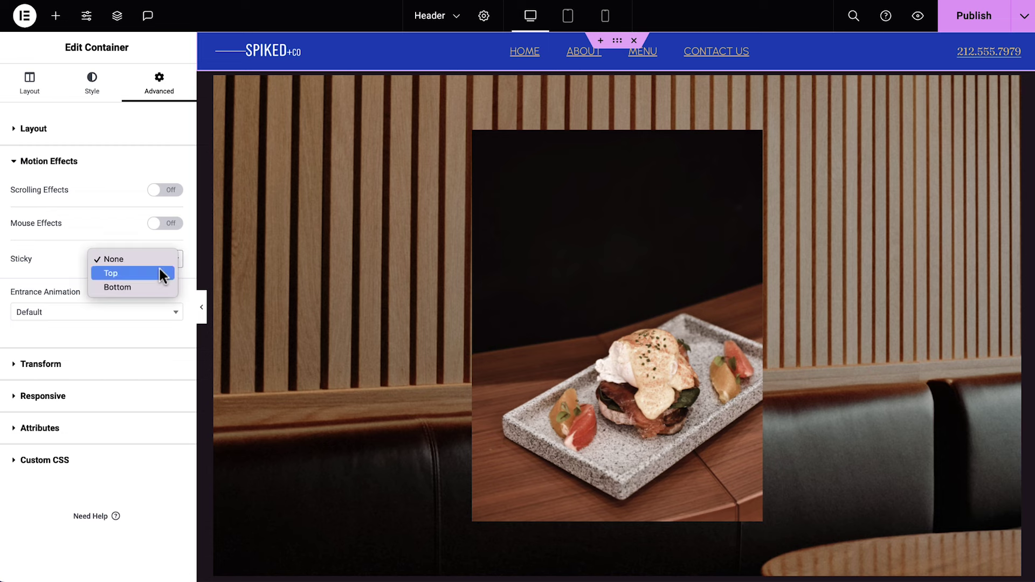
left_click(162, 272)
left_click(408, 54)
scroll(408, 54, "down", 3)
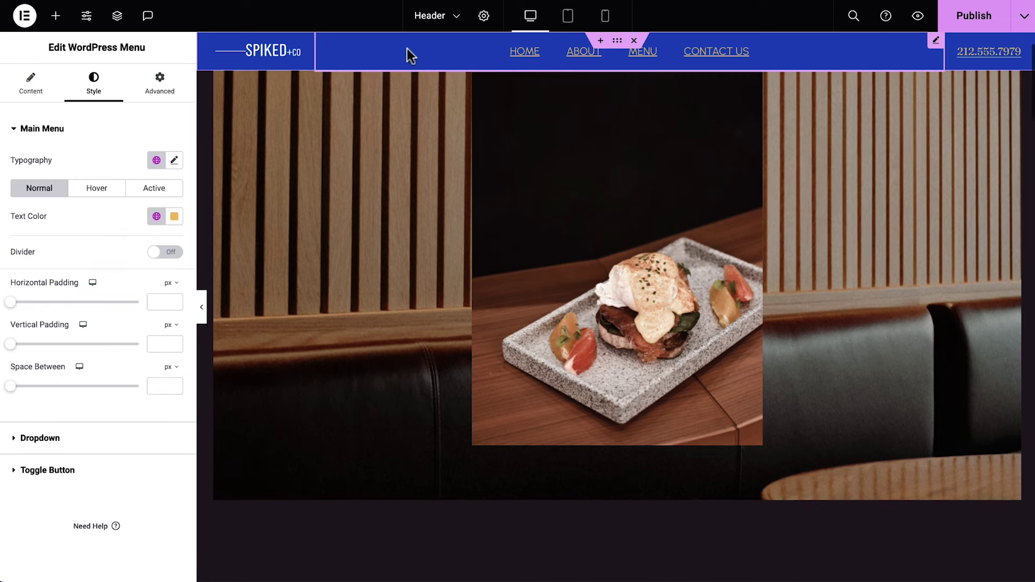
scroll(408, 54, "up", 3)
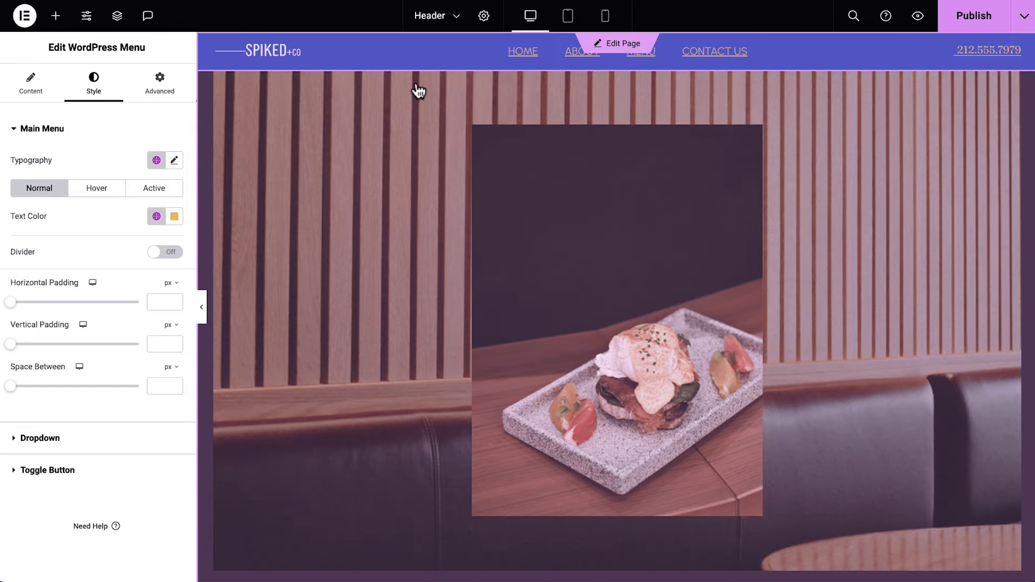
left_click(418, 91)
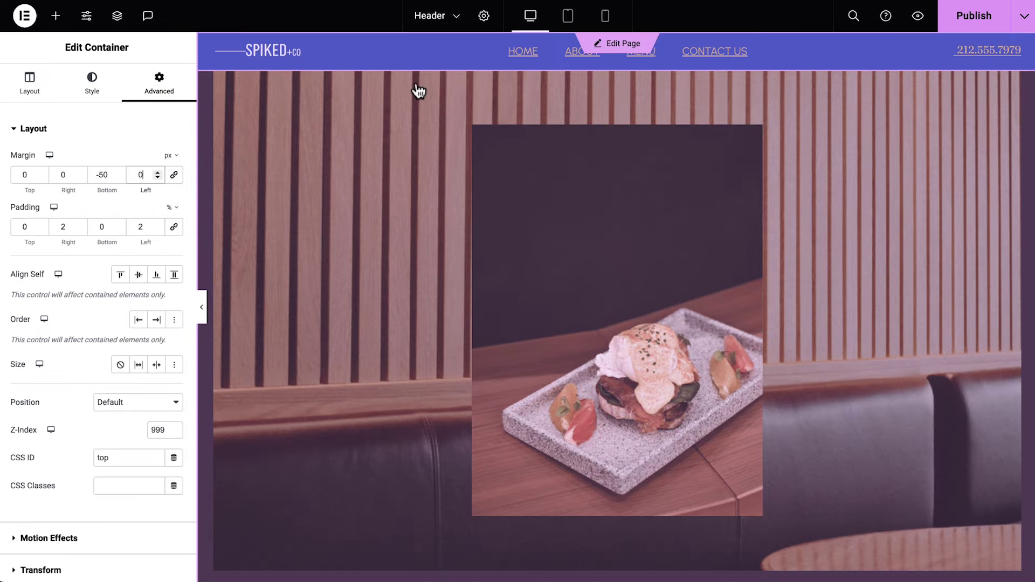
Step: Save the header changes, then set the hero image to the dynamic Site Logo
left_click(614, 43)
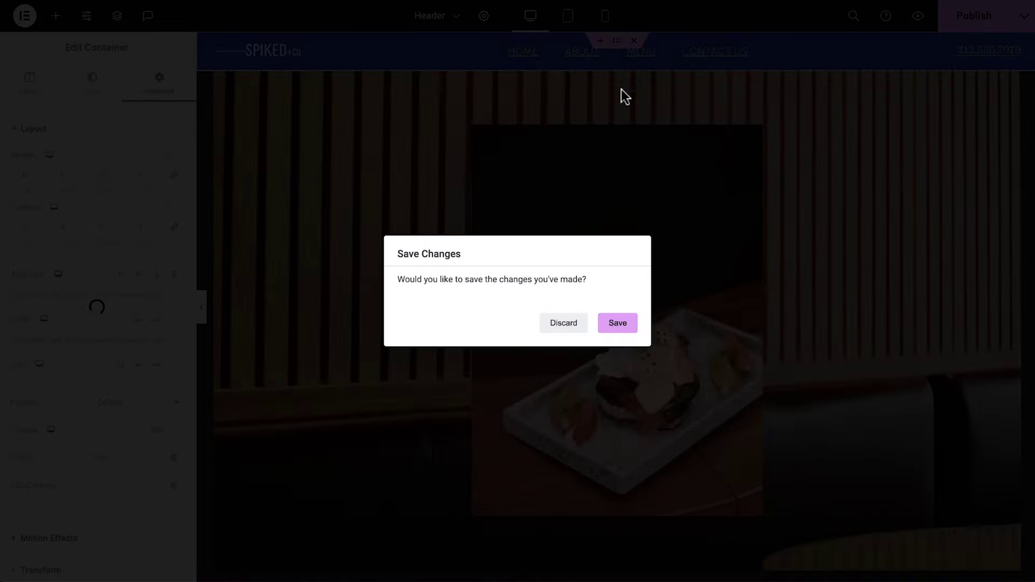
left_click(617, 321)
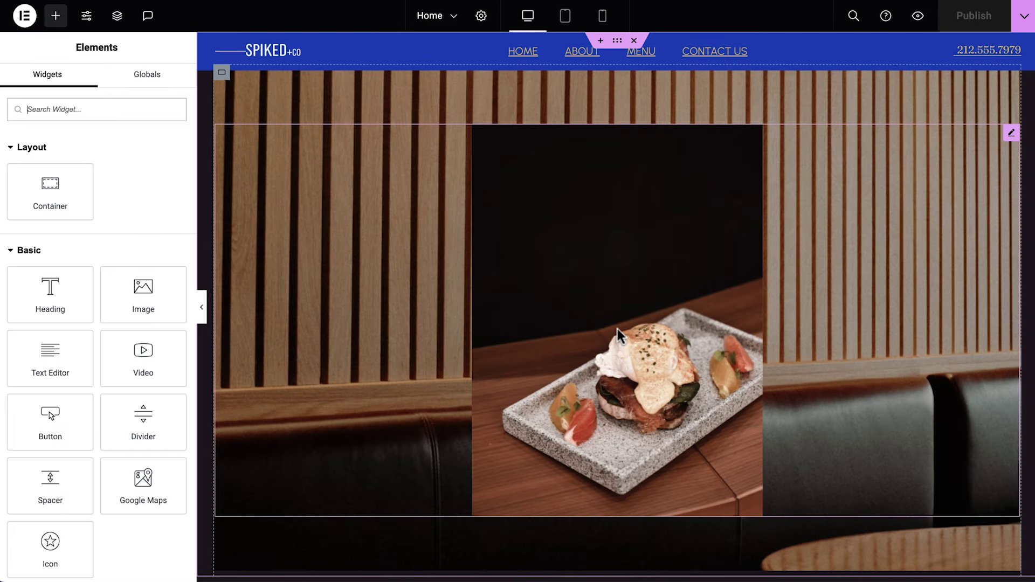
left_click(1012, 135)
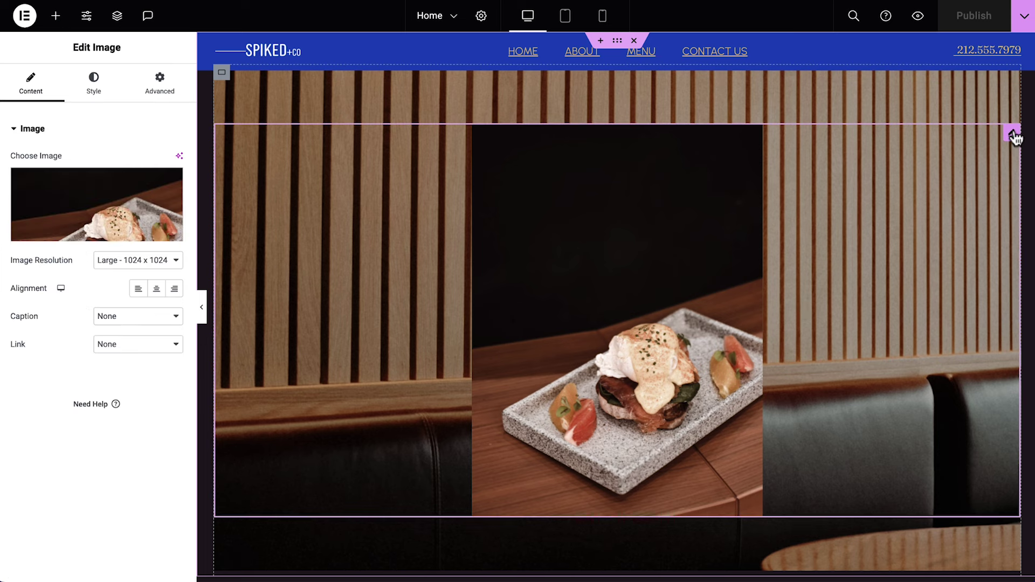
left_click(174, 233)
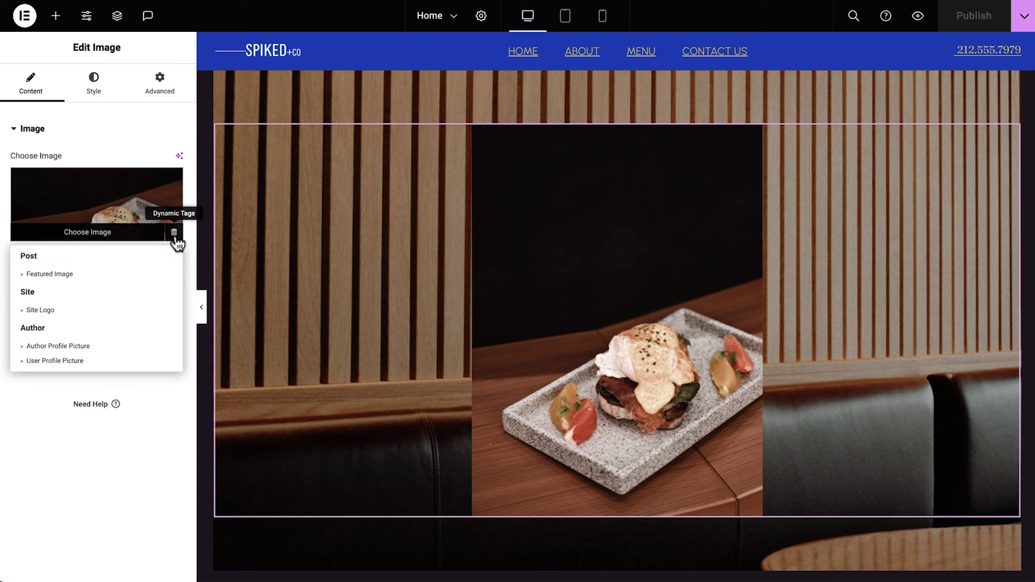
left_click(156, 310)
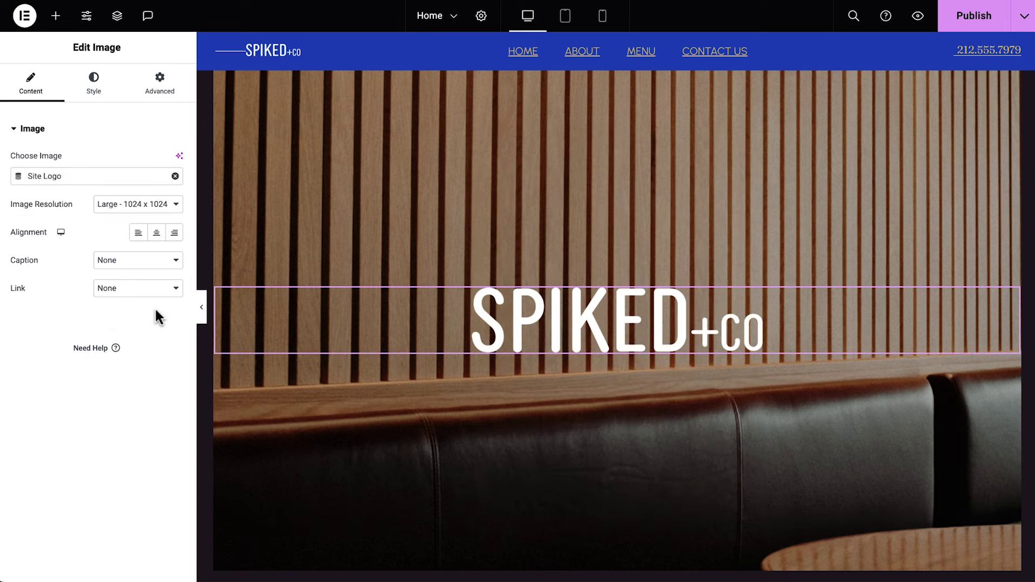
Step: Set the logo image width to 50%
left_click(97, 90)
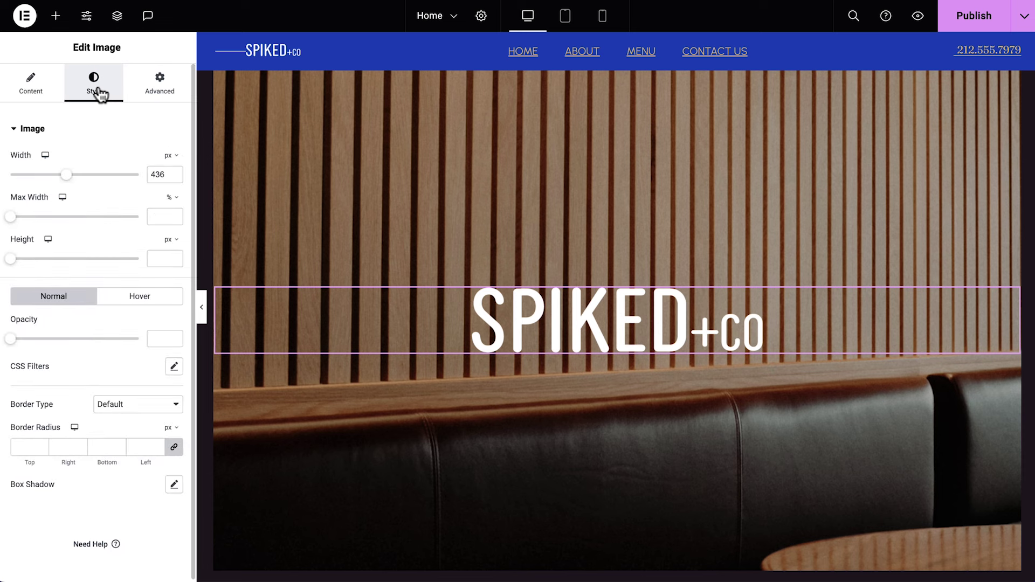
left_click(170, 155)
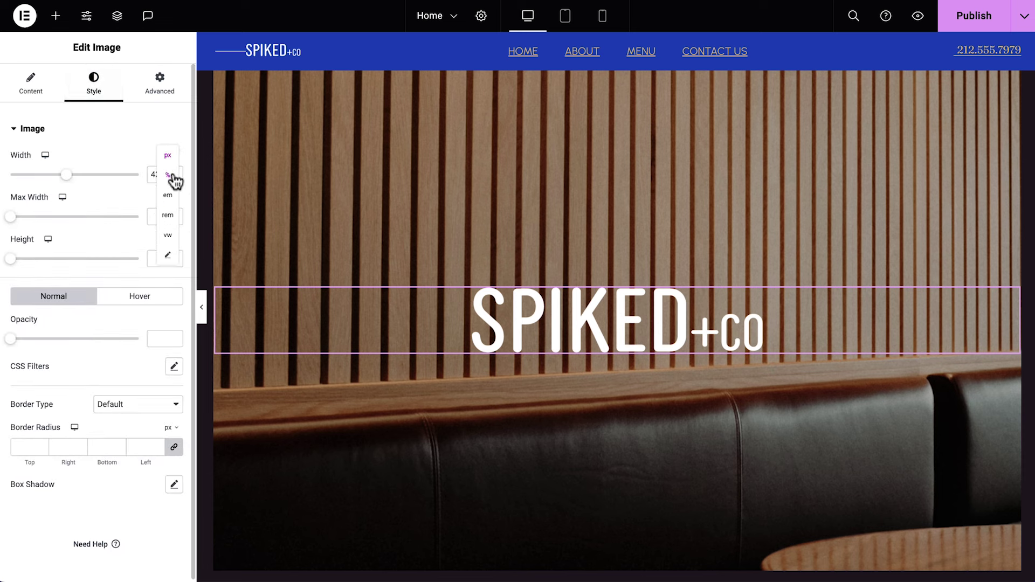
left_click(168, 175)
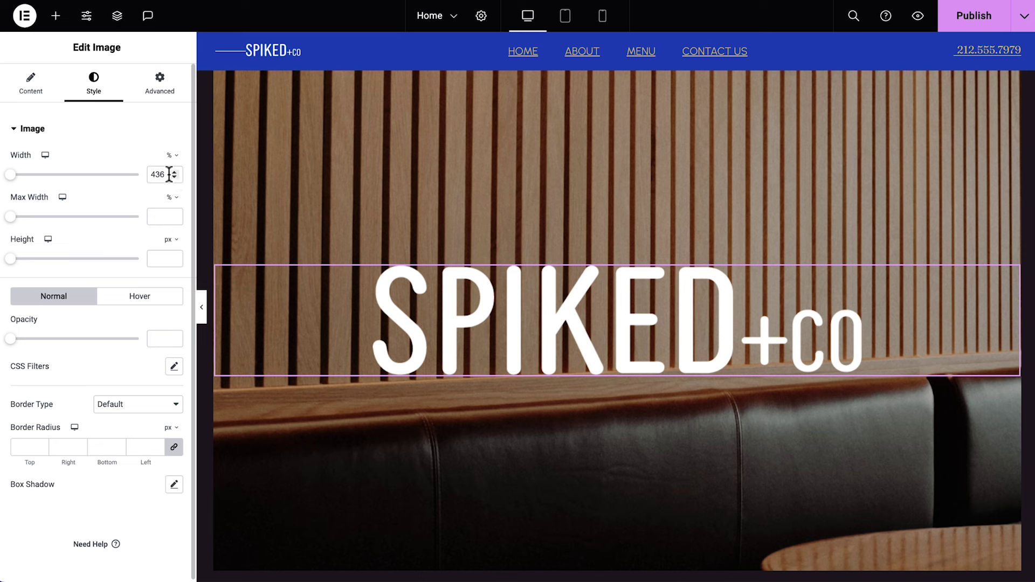
double_click(162, 174)
type("50")
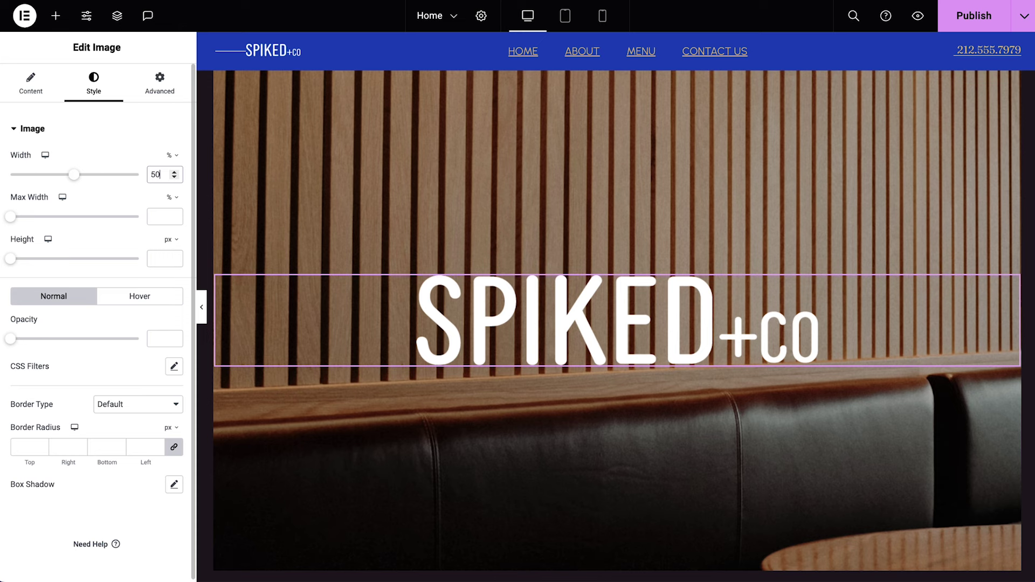
Step: Add a centred H1 heading reading 'Bar + café' below the SPIKED+CO logo
left_click(56, 20)
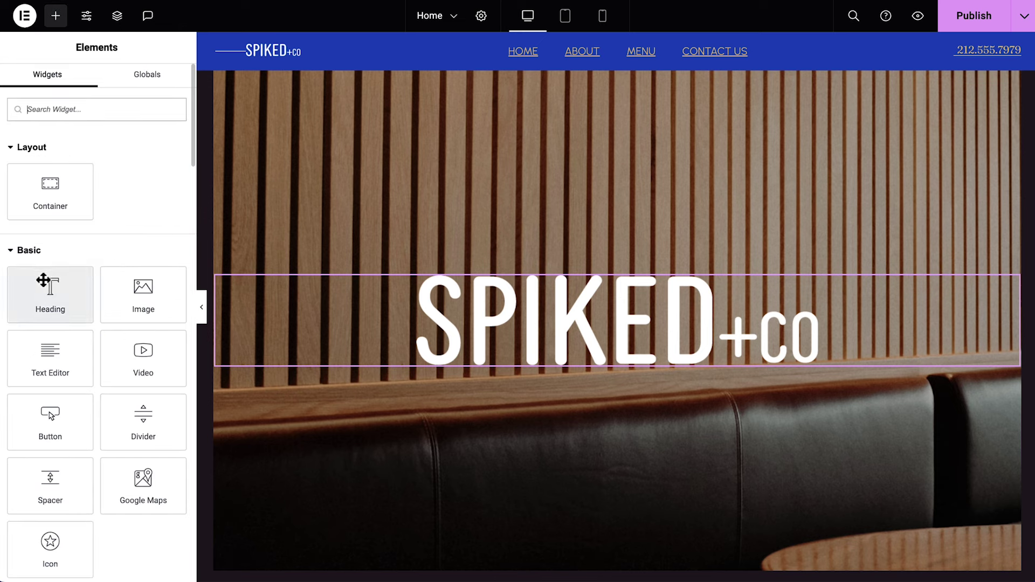
left_click_drag(49, 298, 467, 341)
triple_click(153, 181)
type("Bar + café")
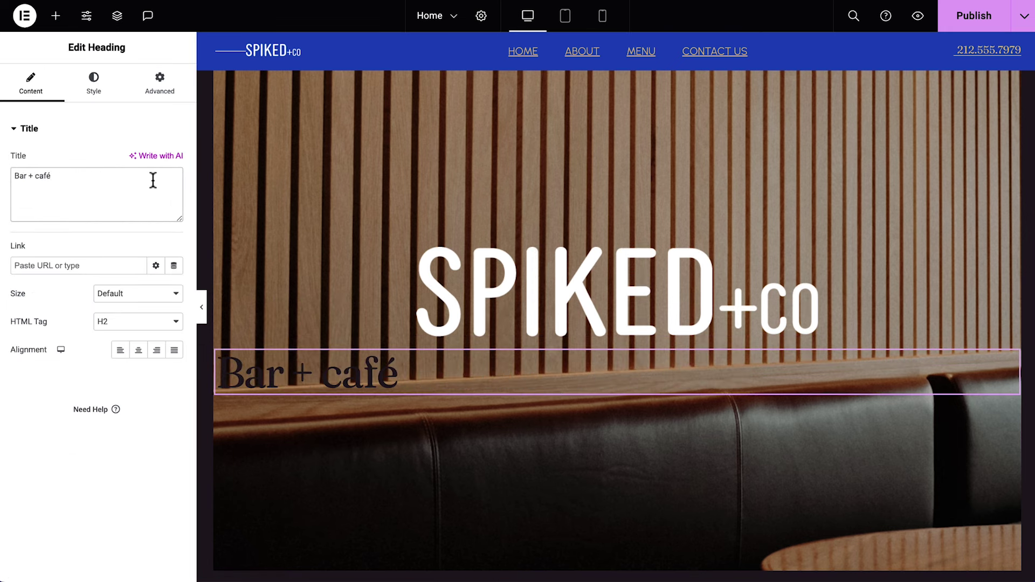
left_click(152, 323)
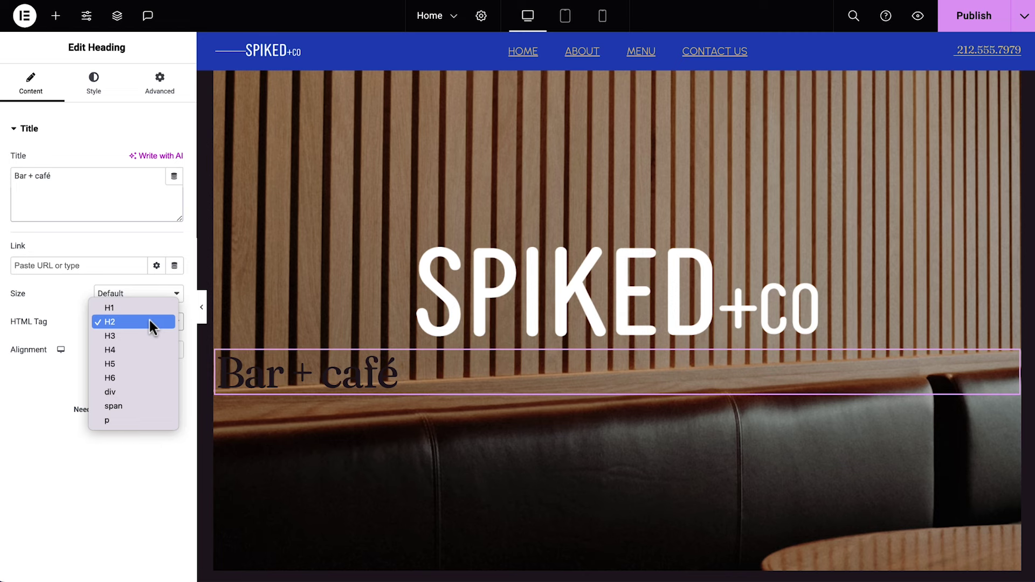
left_click(151, 308)
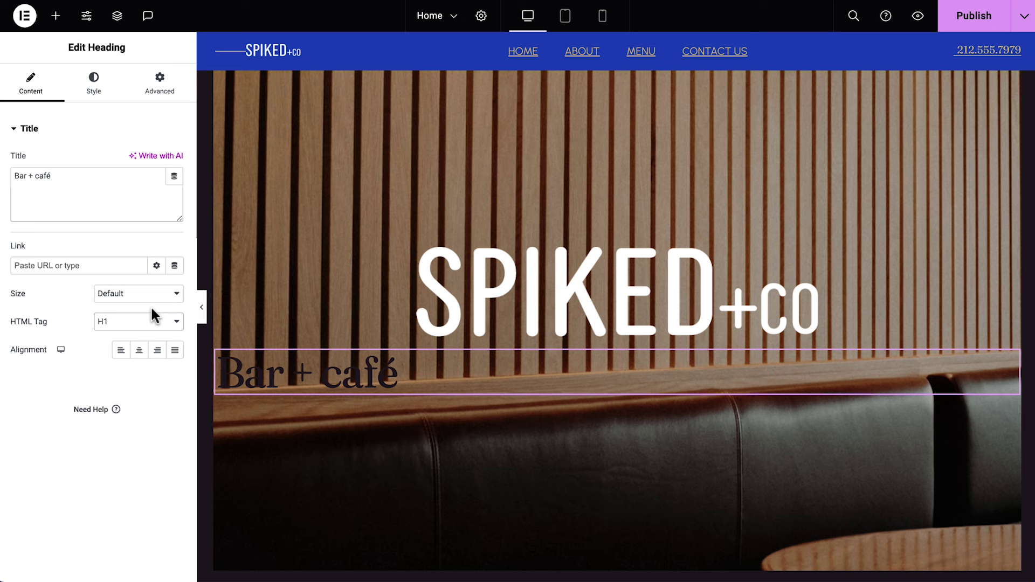
left_click(138, 351)
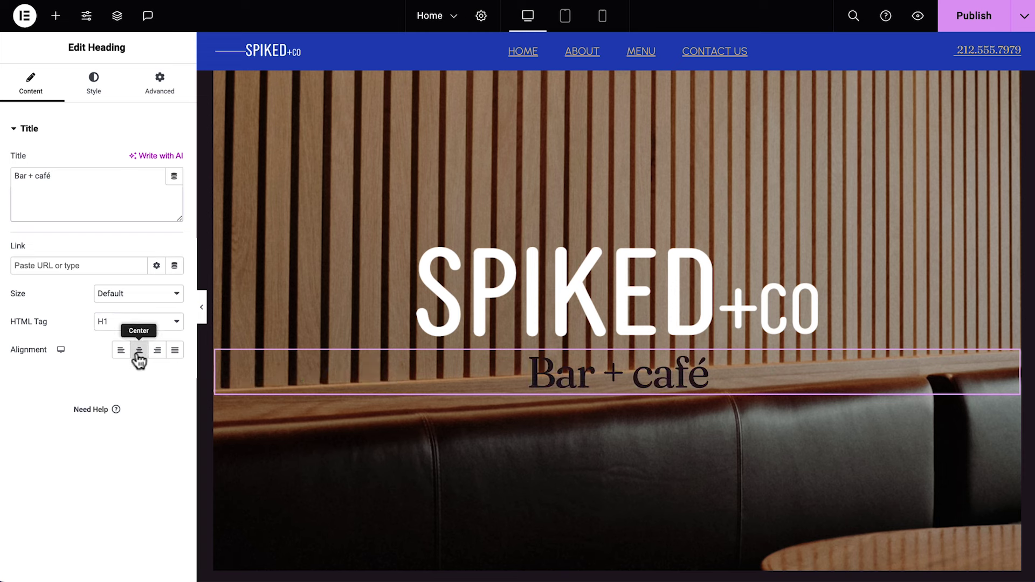
Step: Colour the Bar + café heading with the gold Accent global colour
left_click(92, 91)
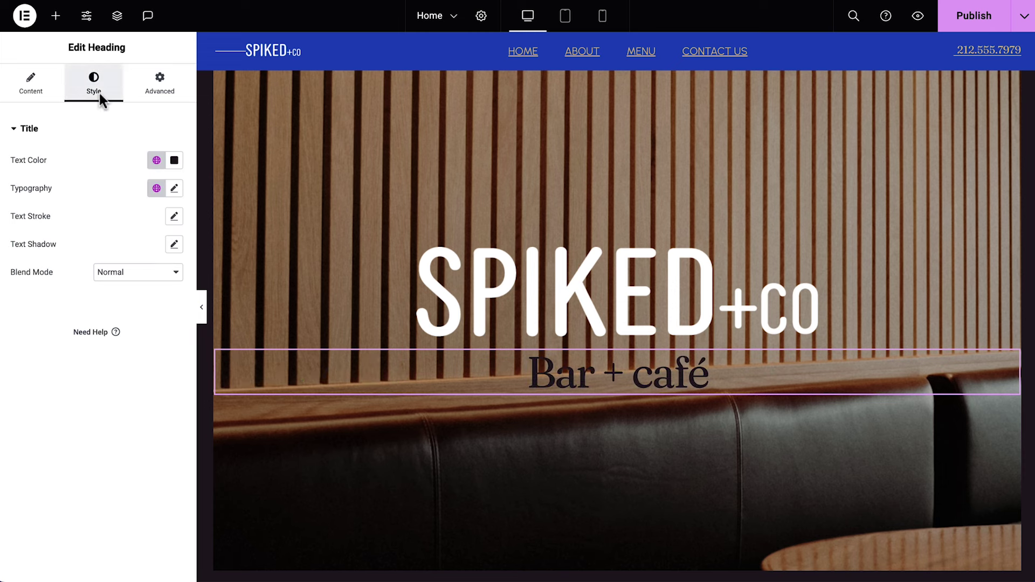
left_click(157, 160)
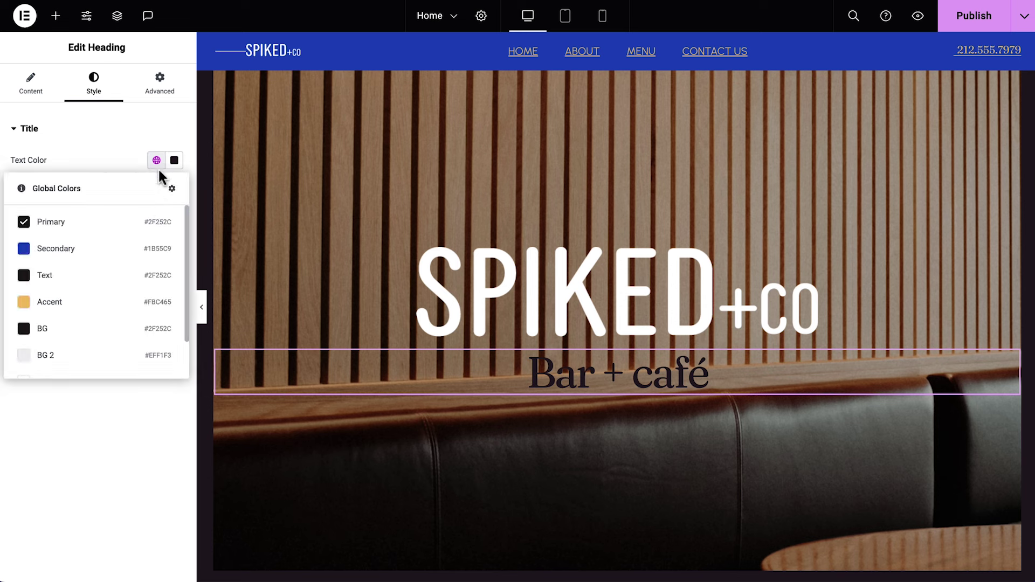
left_click(135, 302)
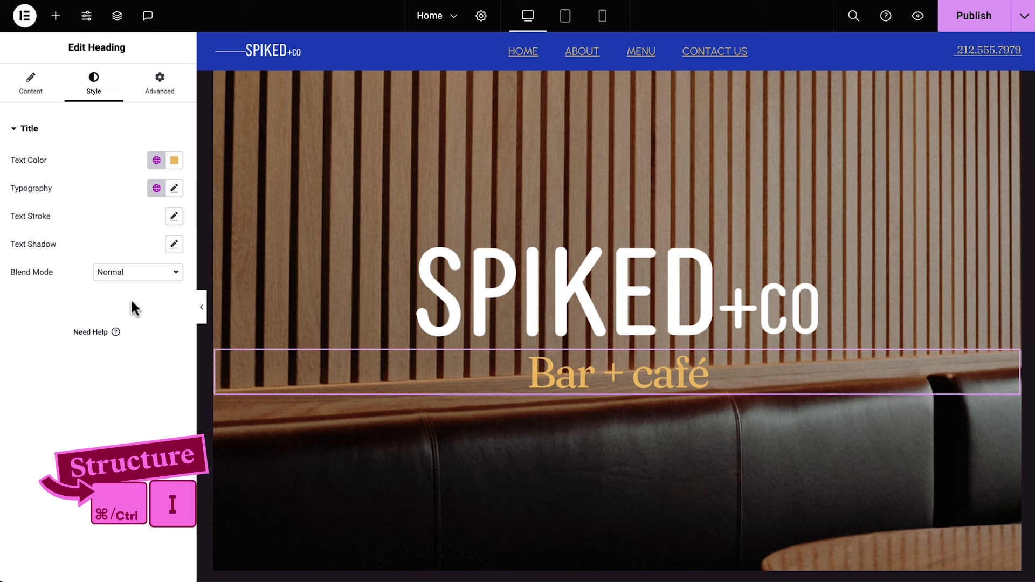
Step: Open the Structure navigator (Ctrl+I) and delete the hero inner container's background image
key("ctrl+i")
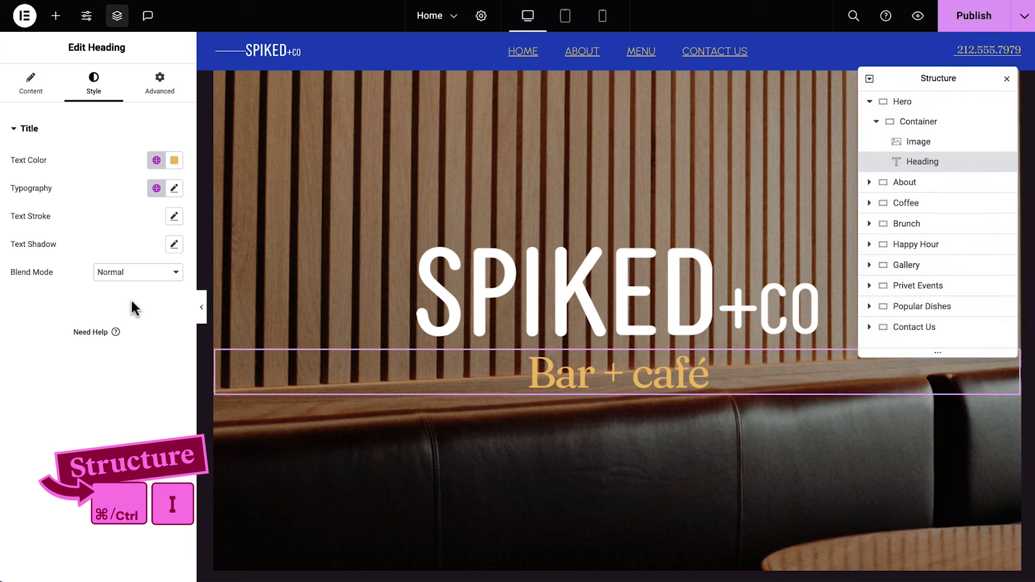
left_click(967, 125)
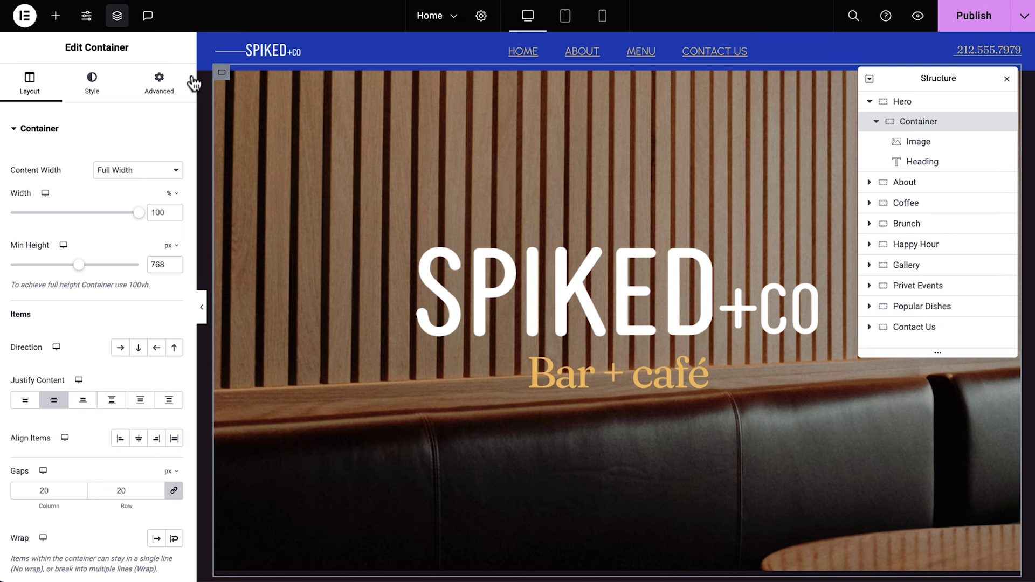
left_click(93, 88)
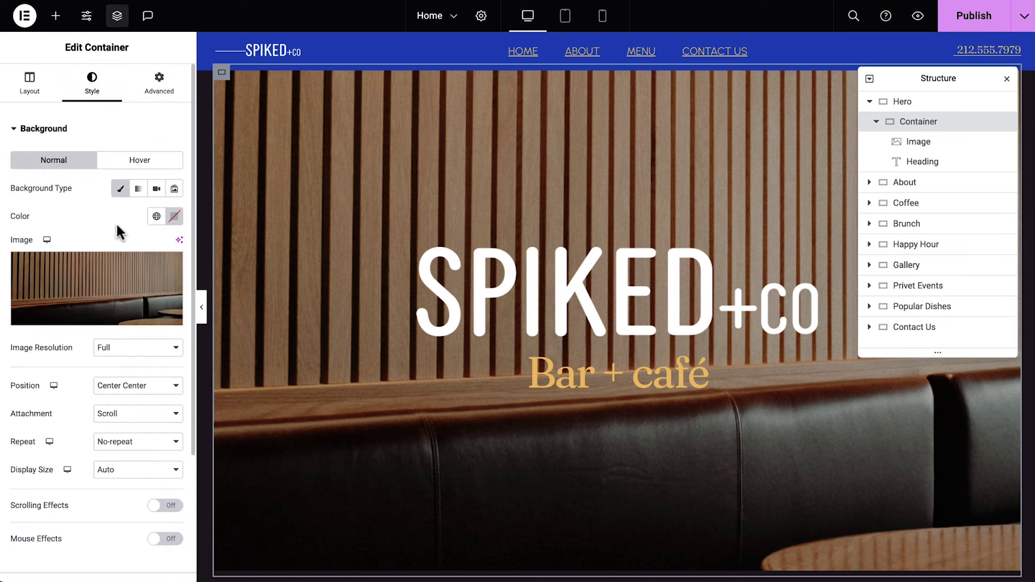
mouse_move(126, 277)
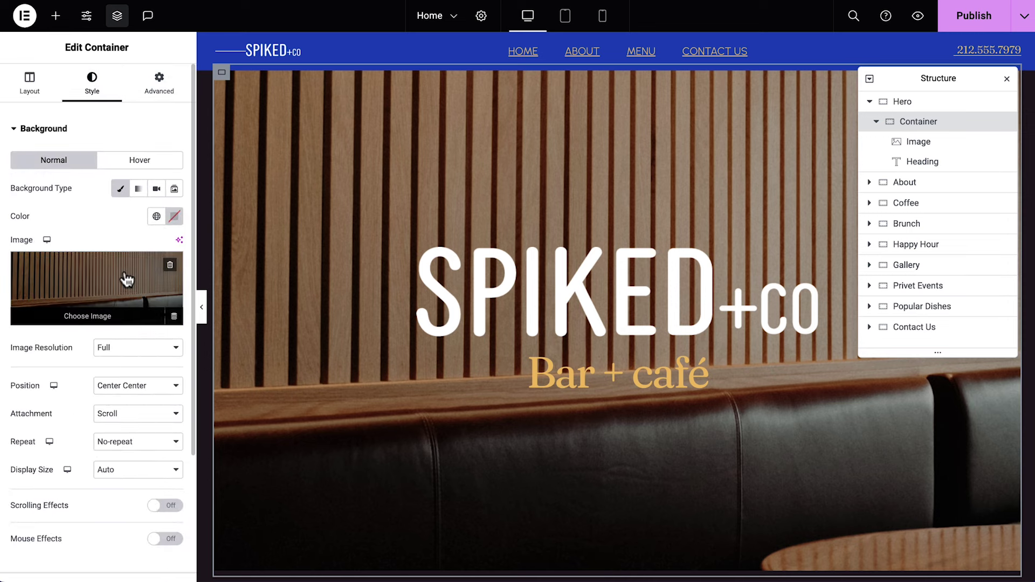
left_click(170, 265)
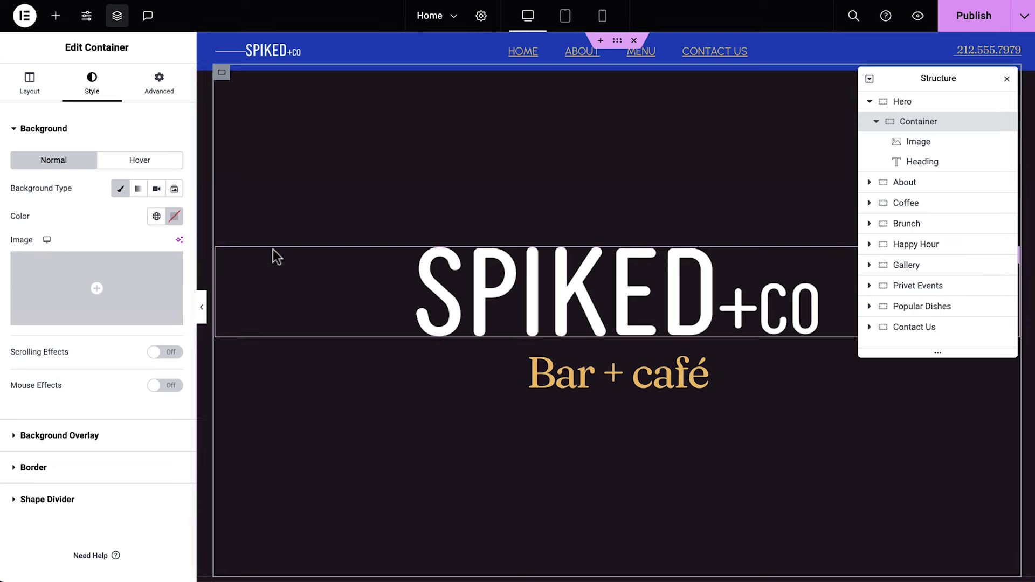
Step: Upload hero.jpg and set it as the Hero background with alt text 'Spiked + Co bar and cafe'
left_click(930, 105)
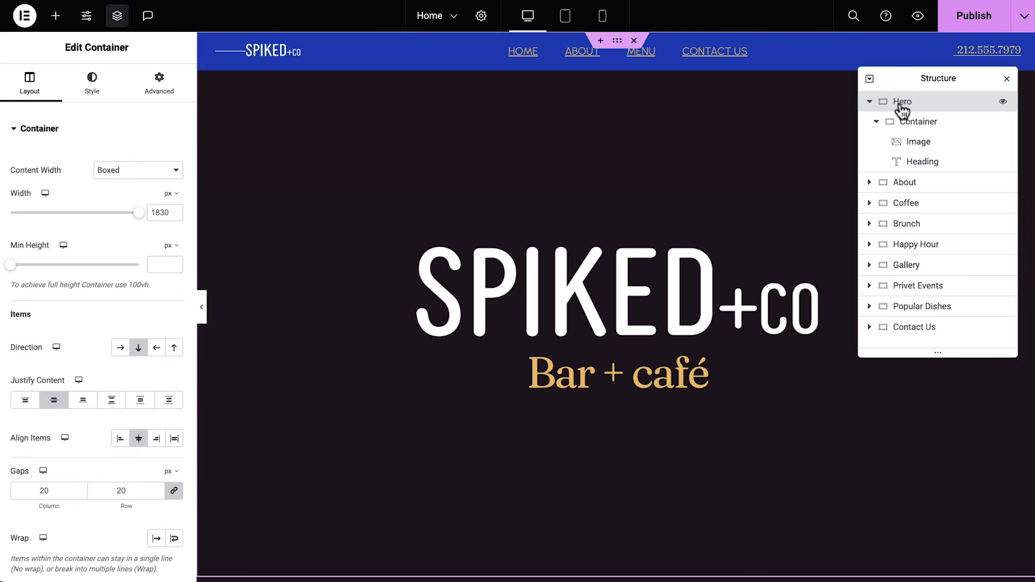
left_click(87, 89)
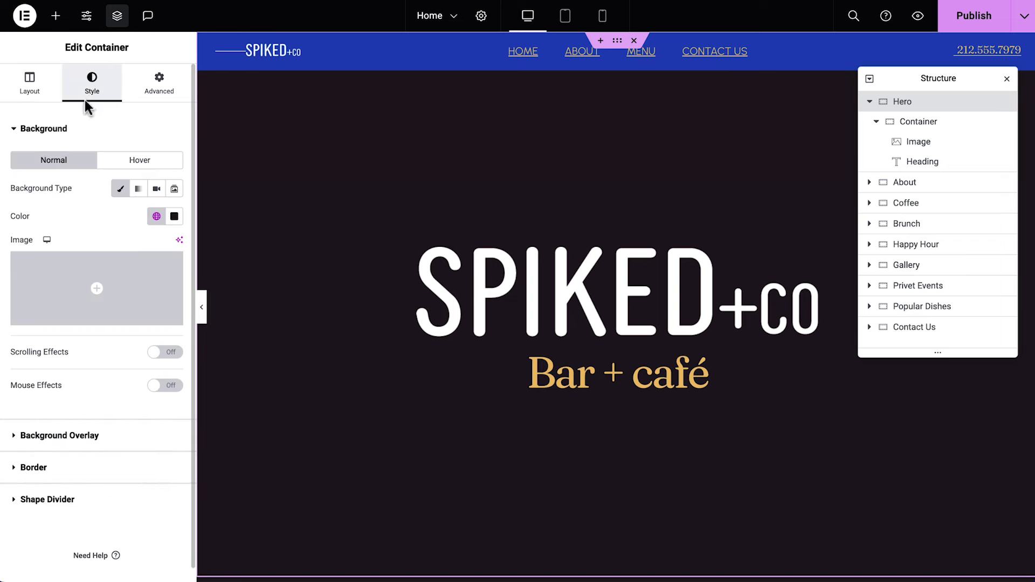
left_click(95, 291)
left_click_drag(1034, 351, 483, 201)
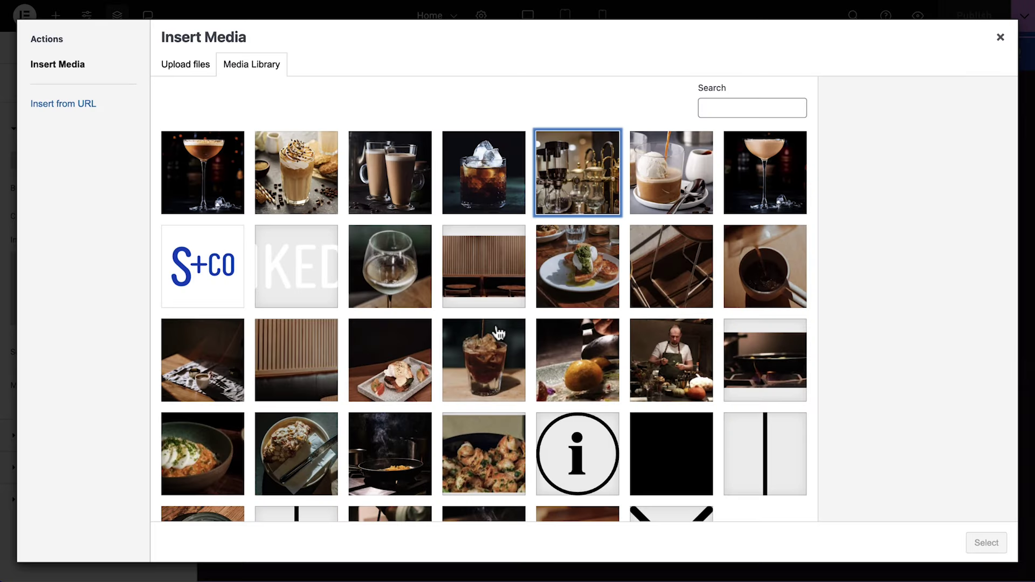
left_click(578, 180)
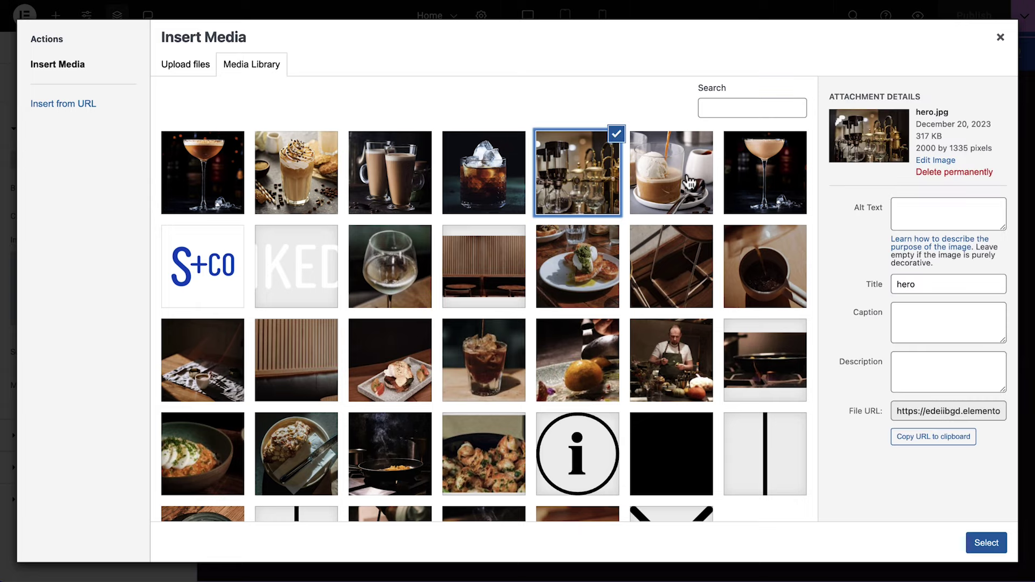
left_click(996, 209)
type("Spiked + Co bar and cafe")
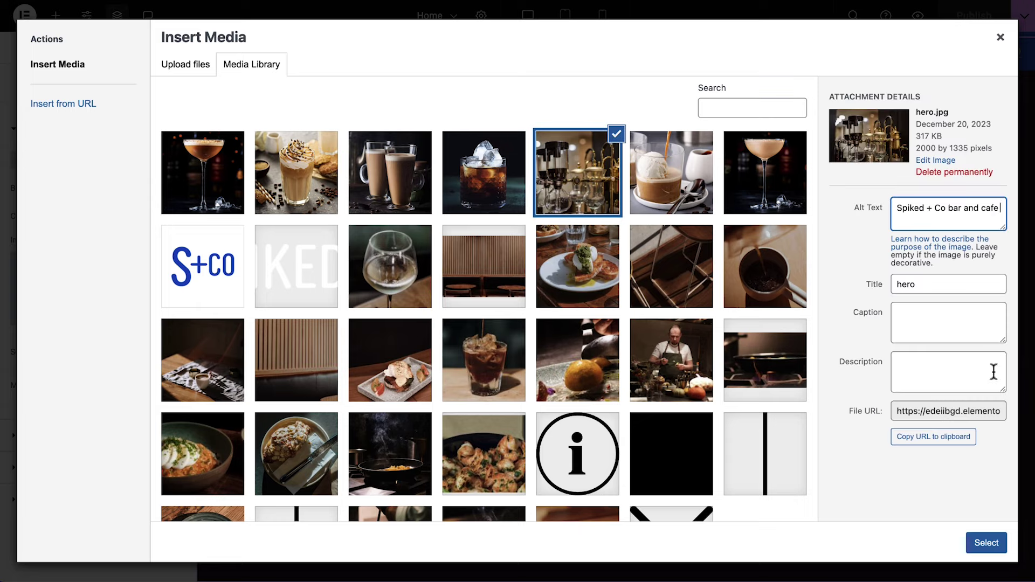
left_click(986, 543)
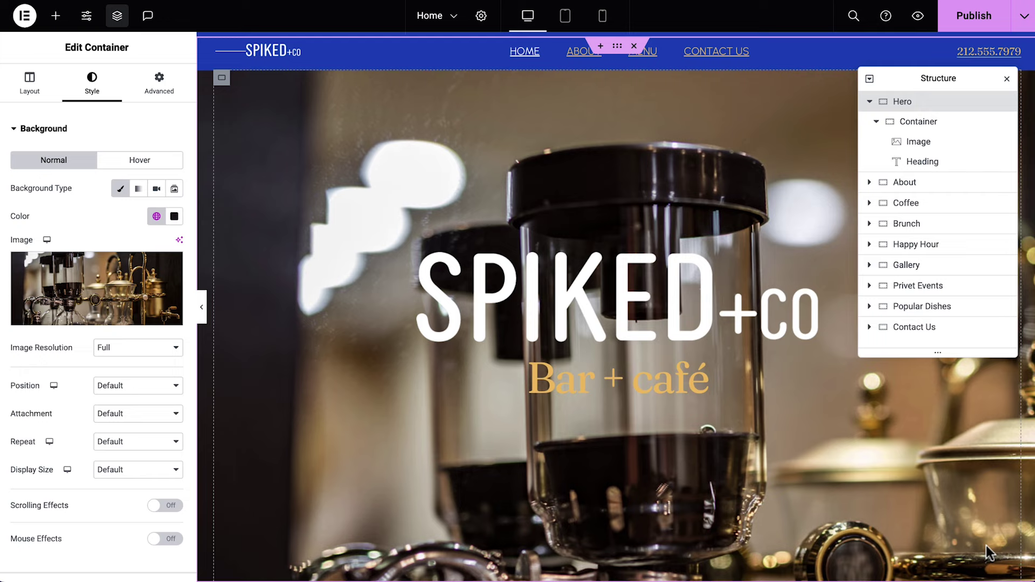
Step: Centre the Hero background image and size it to Cover
left_click(164, 385)
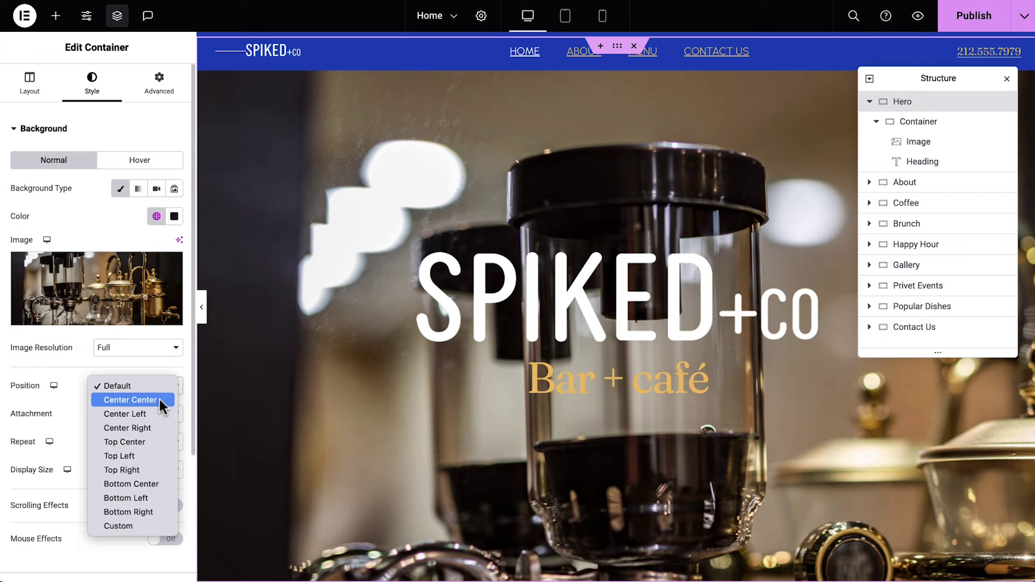
left_click(160, 402)
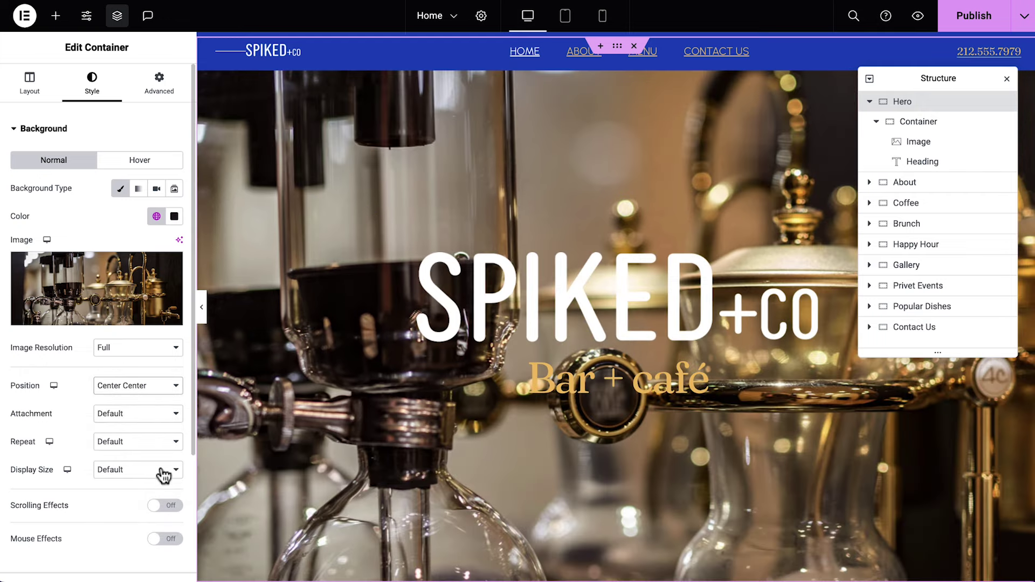
left_click(164, 470)
left_click(159, 496)
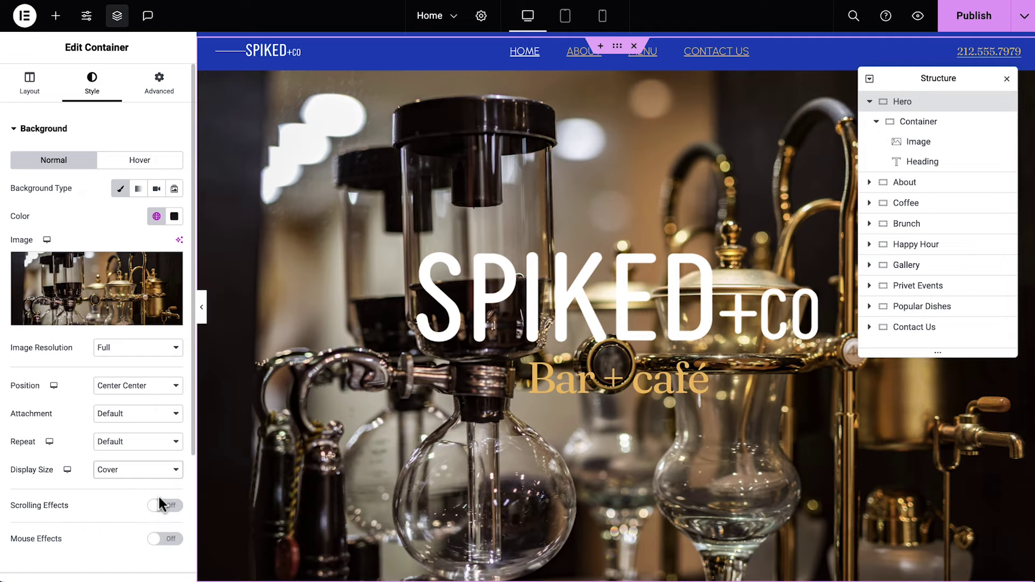
Step: Add a Primary-colour background overlay to the Hero at 0.6 opacity
scroll(158, 494, "down", 3)
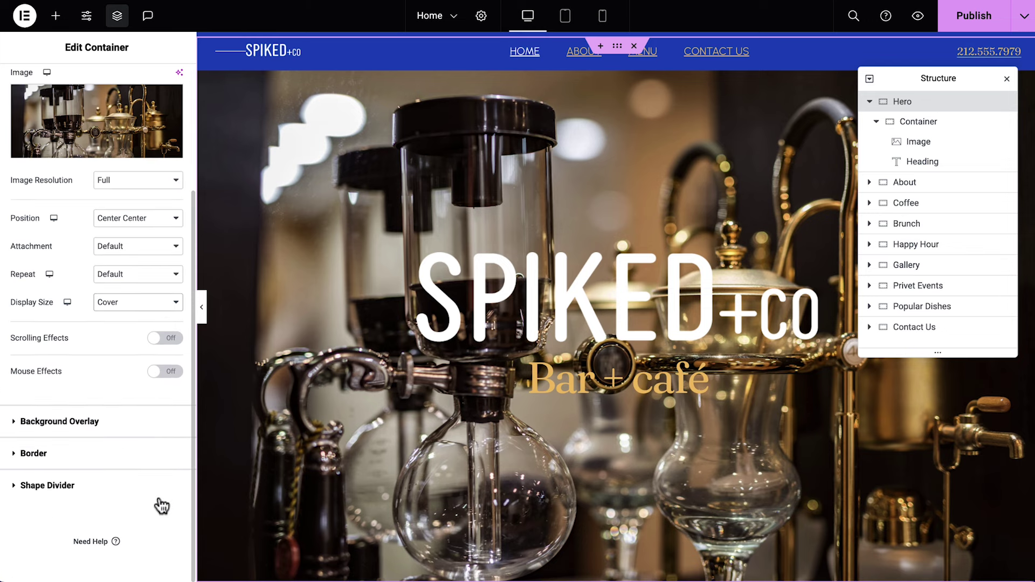
left_click(163, 429)
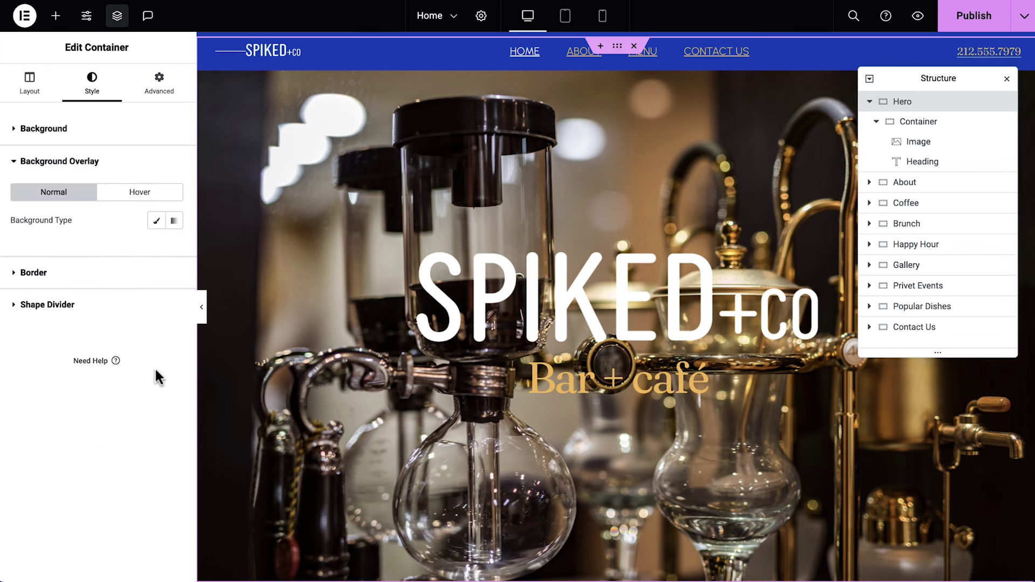
left_click(156, 223)
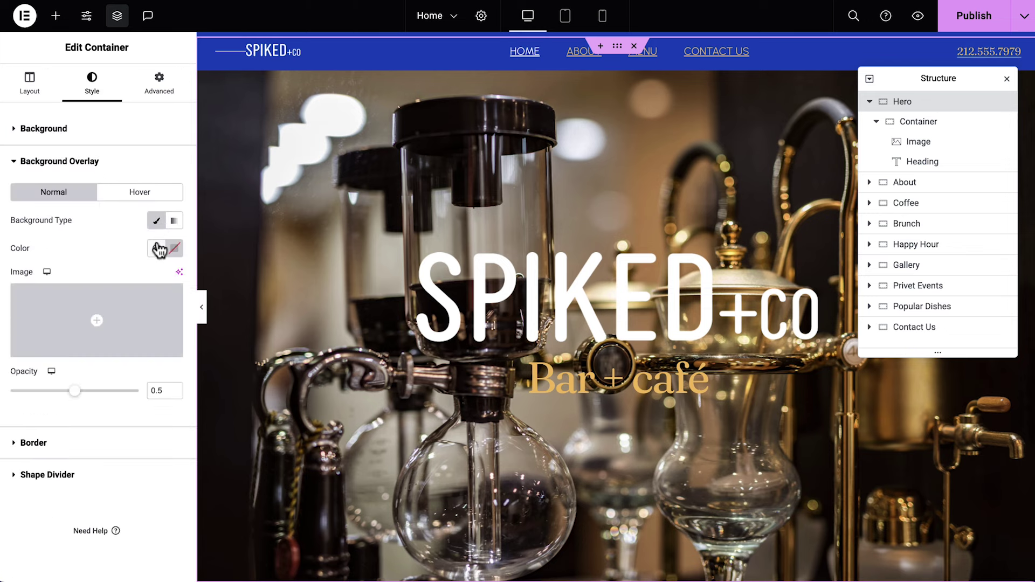
left_click(156, 248)
left_click(151, 311)
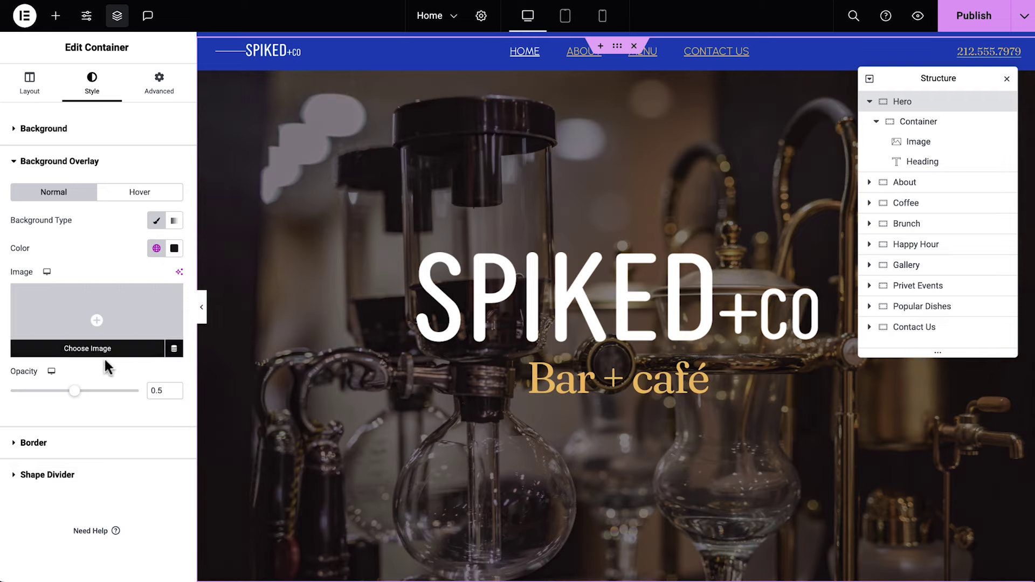
left_click_drag(82, 401, 87, 402)
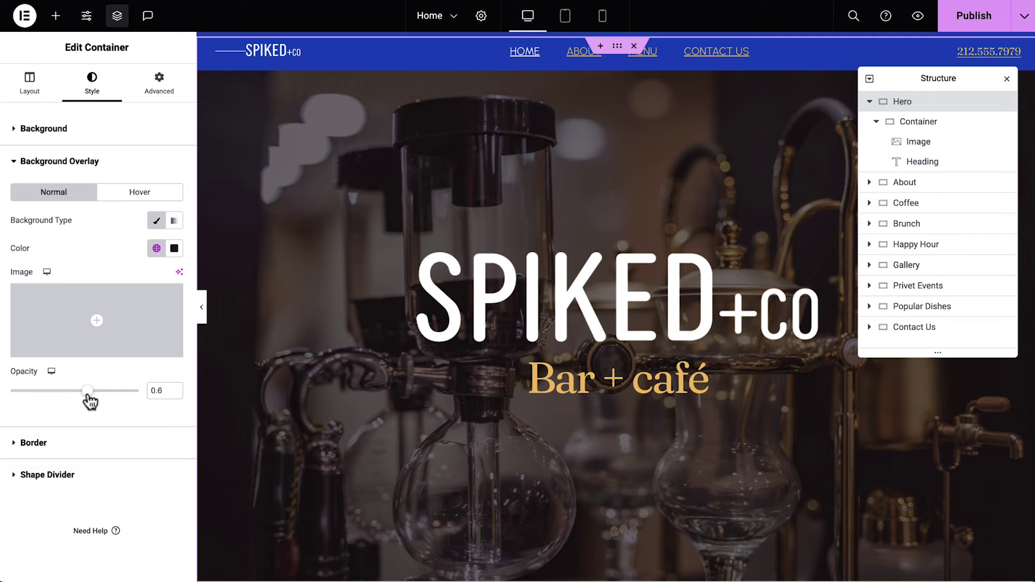
Step: Give the About container the Secondary blue (#1B55C9) background and close the navigator
scroll(238, 425, "down", 5)
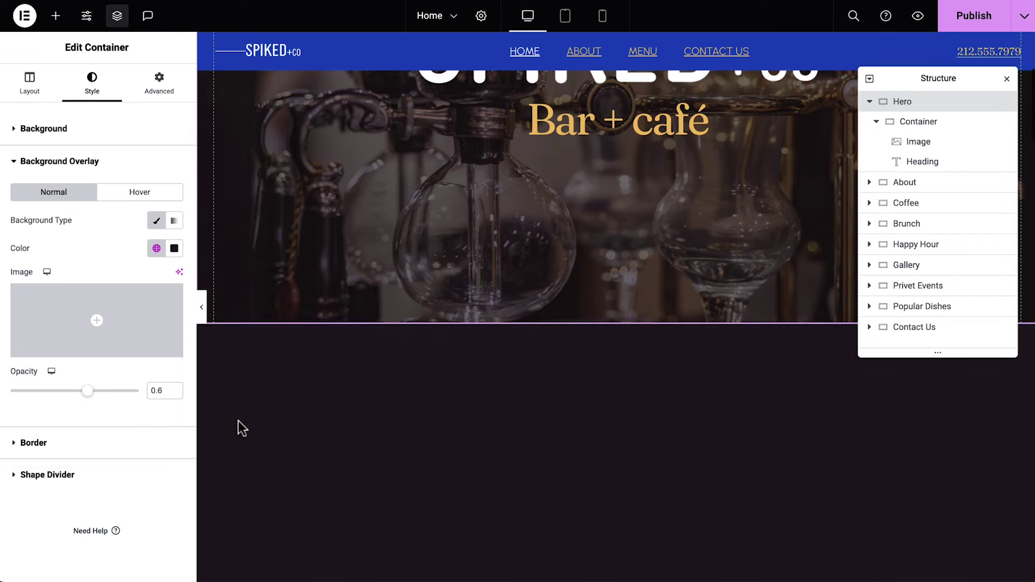
scroll(241, 427, "down", 4)
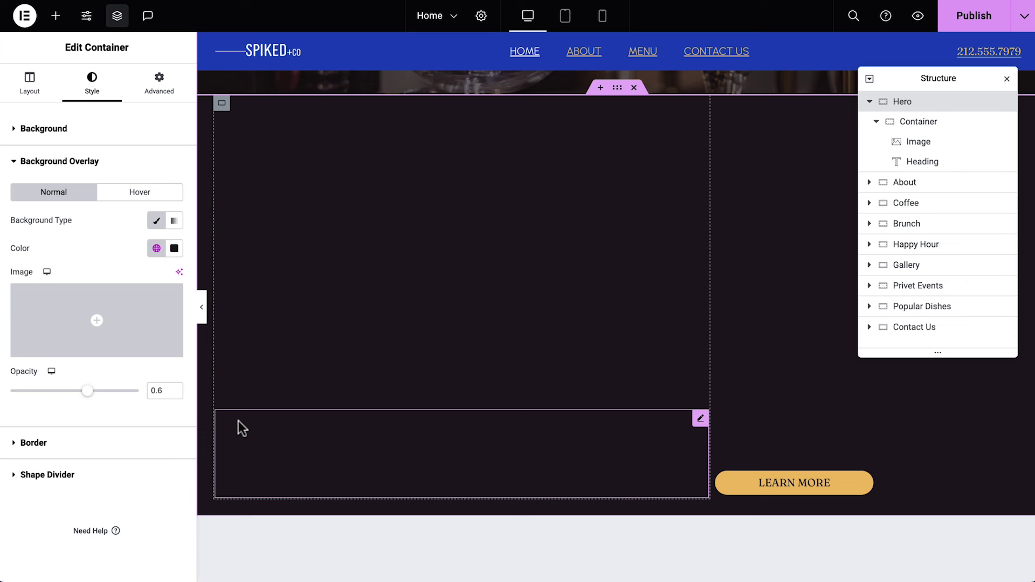
left_click(618, 90)
left_click(92, 84)
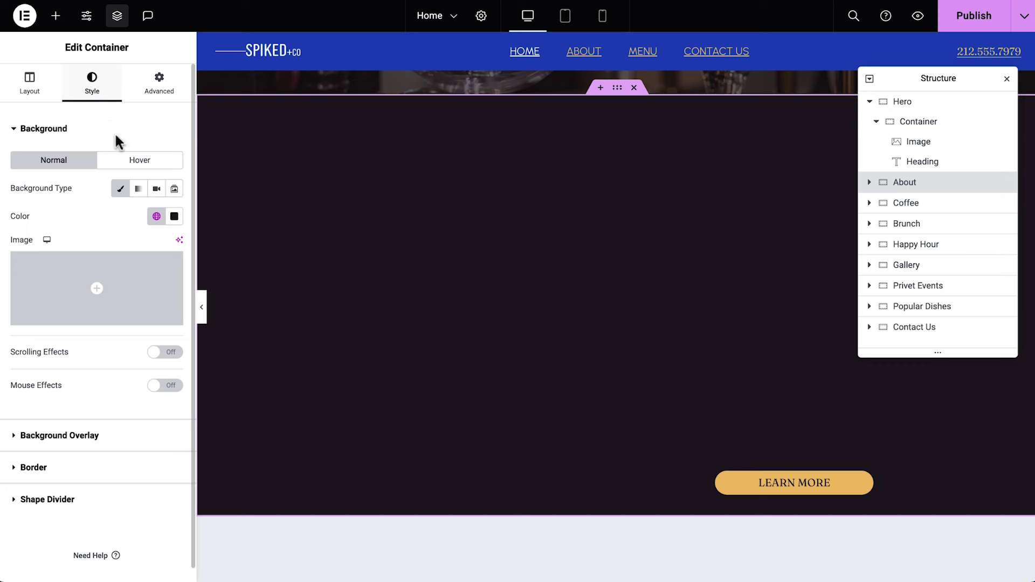
left_click(156, 218)
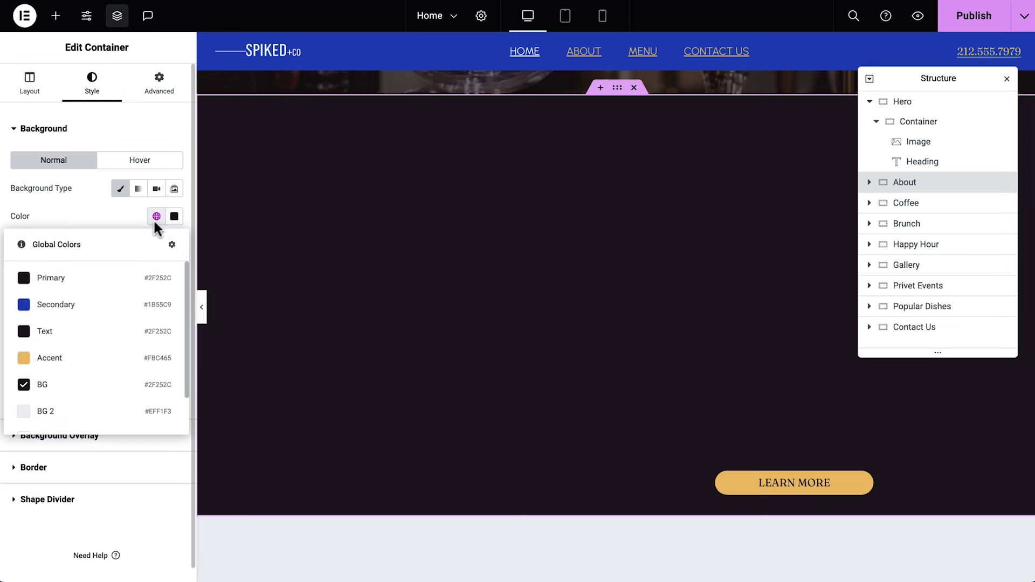
left_click(123, 305)
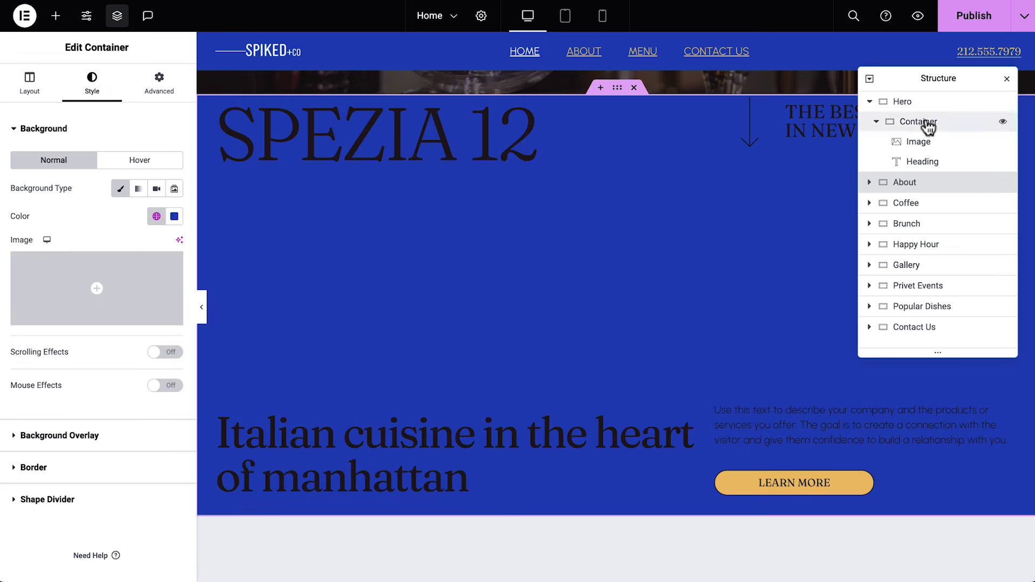
left_click(1006, 78)
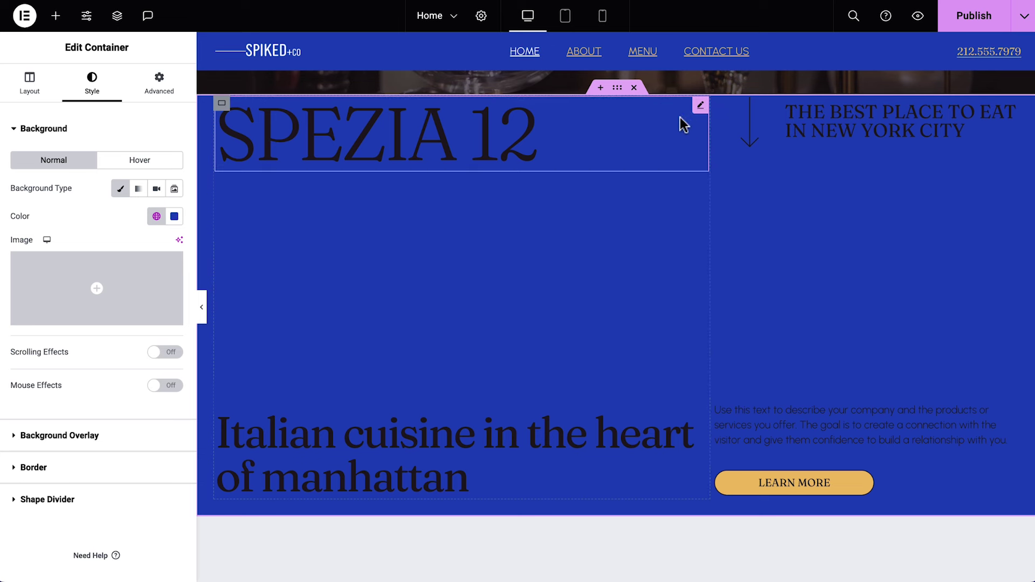
Step: Change the Spezia 12 heading to an H2 reading 'About us'
left_click(700, 106)
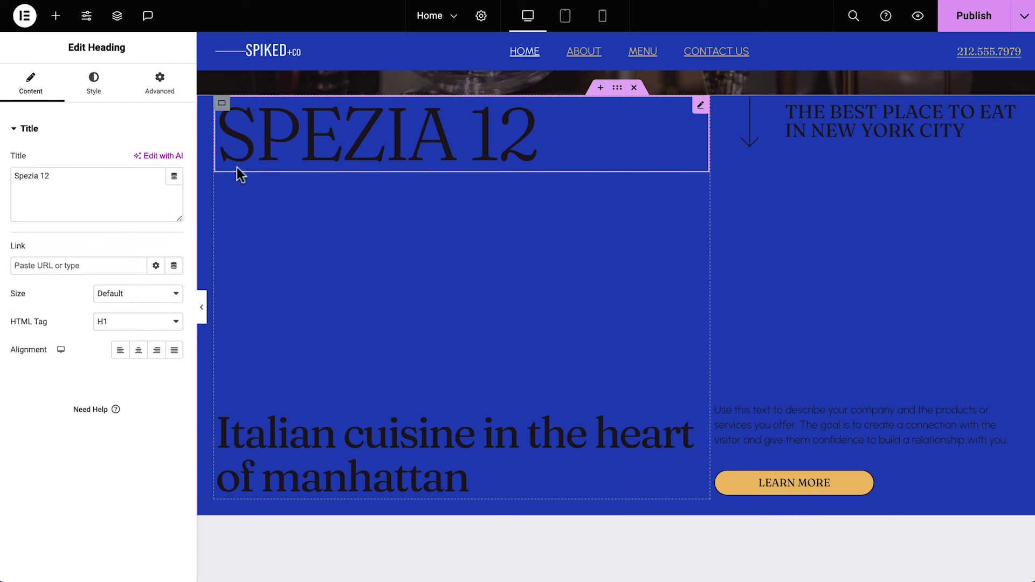
triple_click(147, 175)
type("About us")
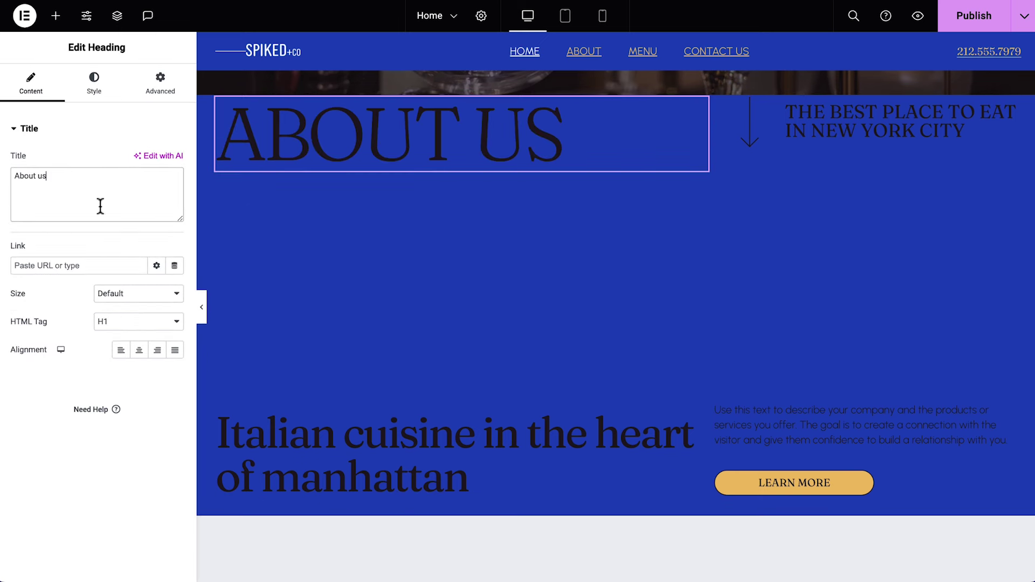
left_click(135, 322)
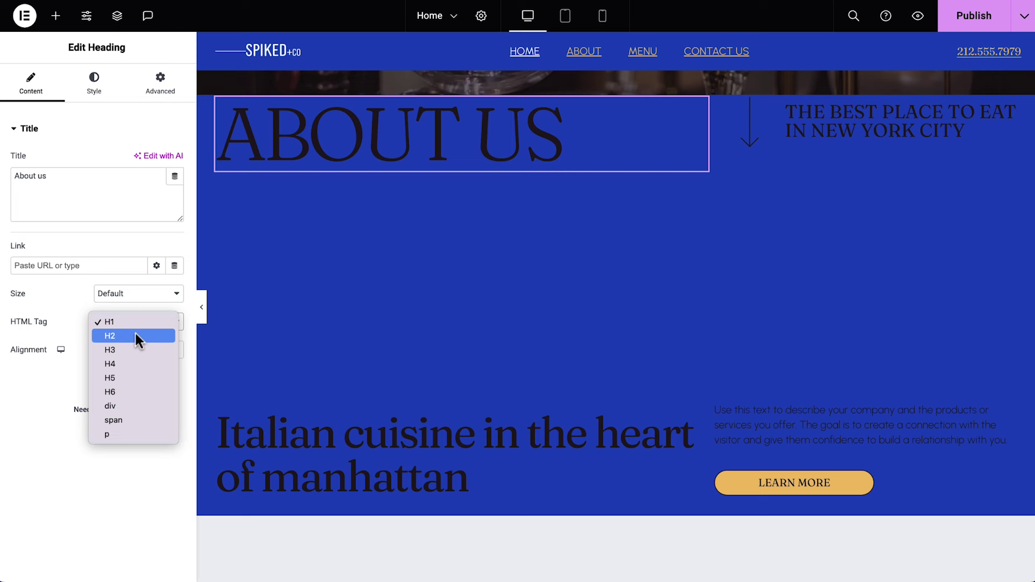
left_click(139, 338)
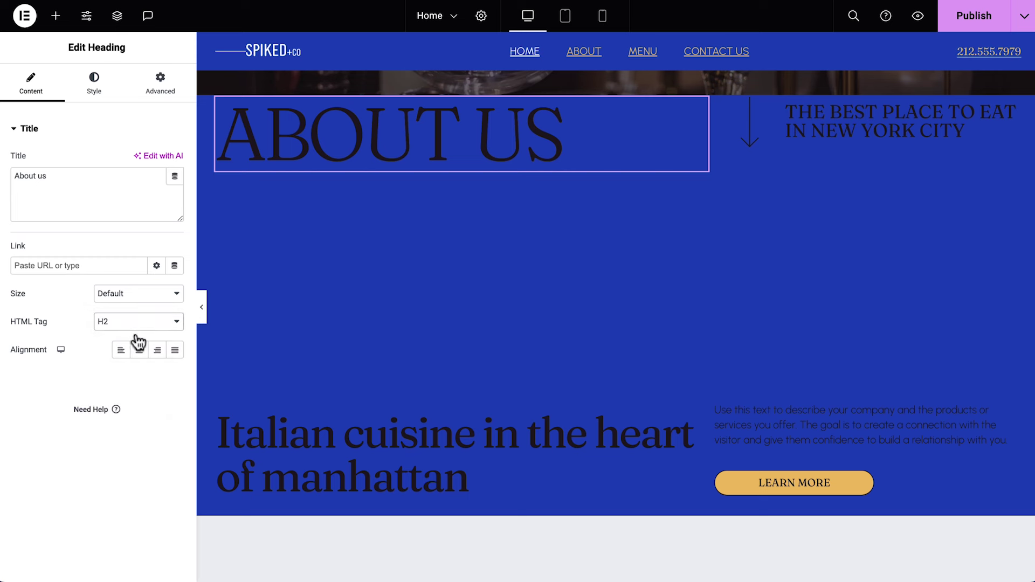
Step: Make the About us heading white (BG 2) in the Primary global font
left_click(95, 86)
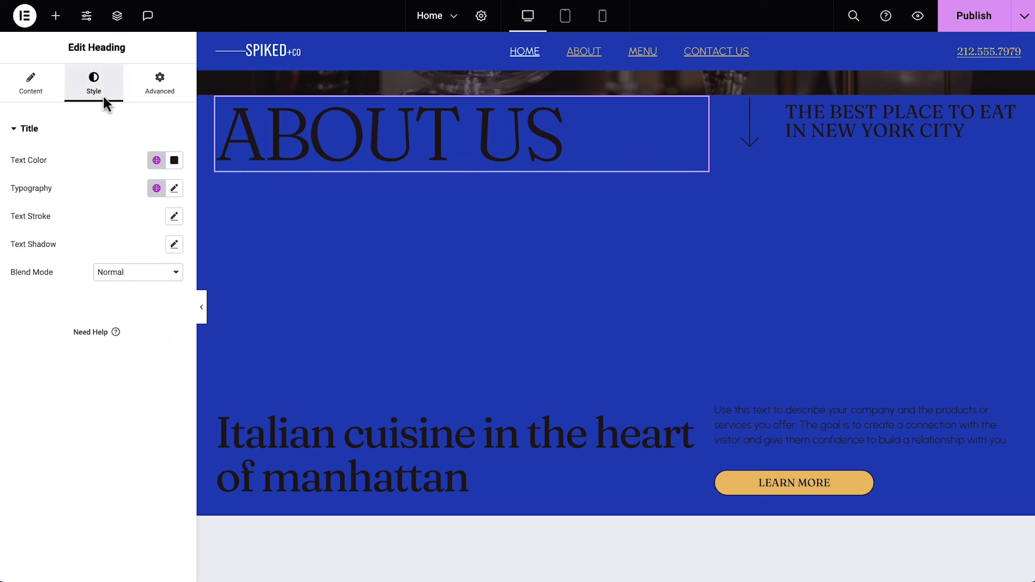
left_click(157, 160)
left_click(115, 354)
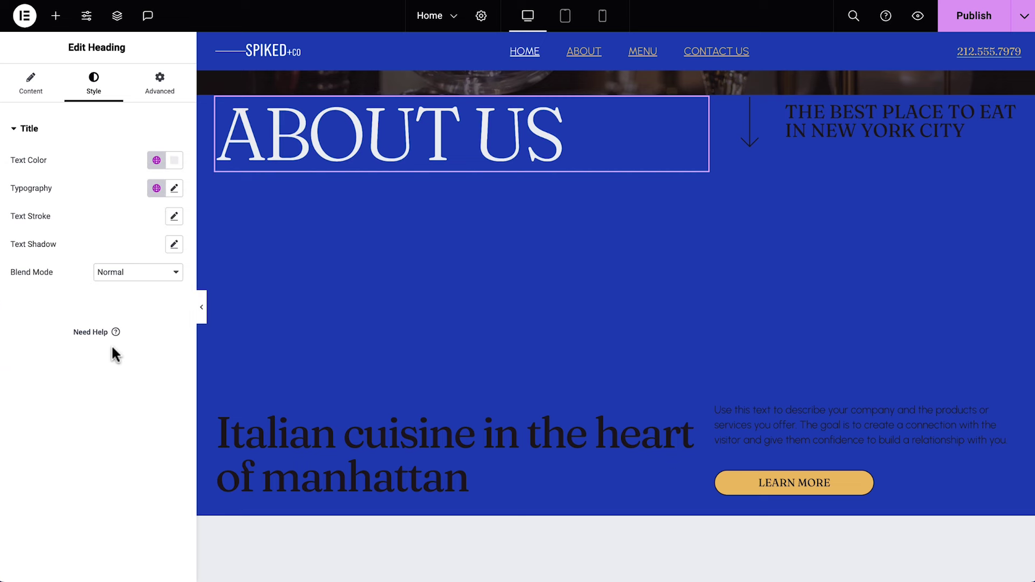
left_click(156, 188)
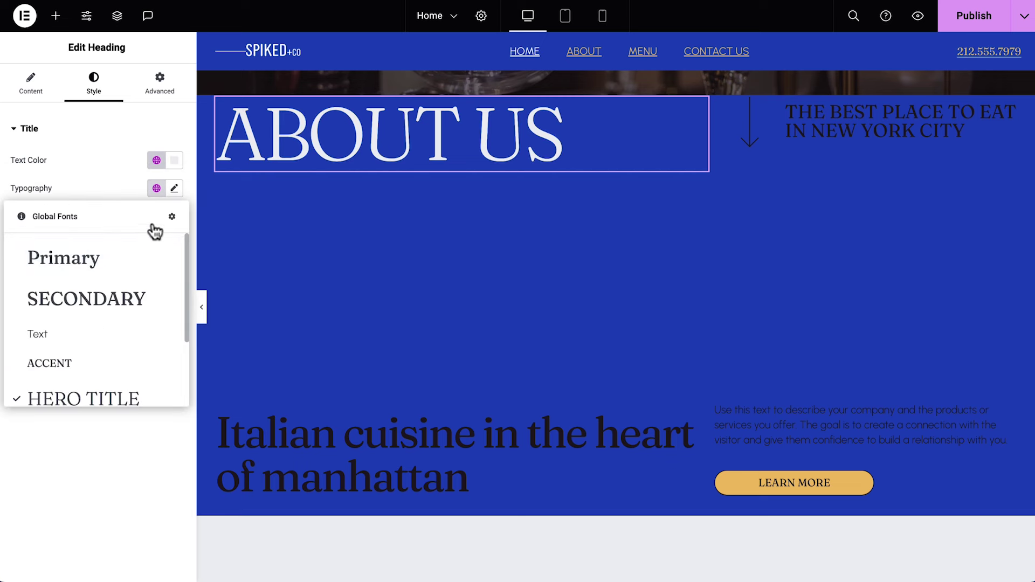
left_click(147, 261)
Step: Delete the Italian cuisine heading
left_click(699, 420)
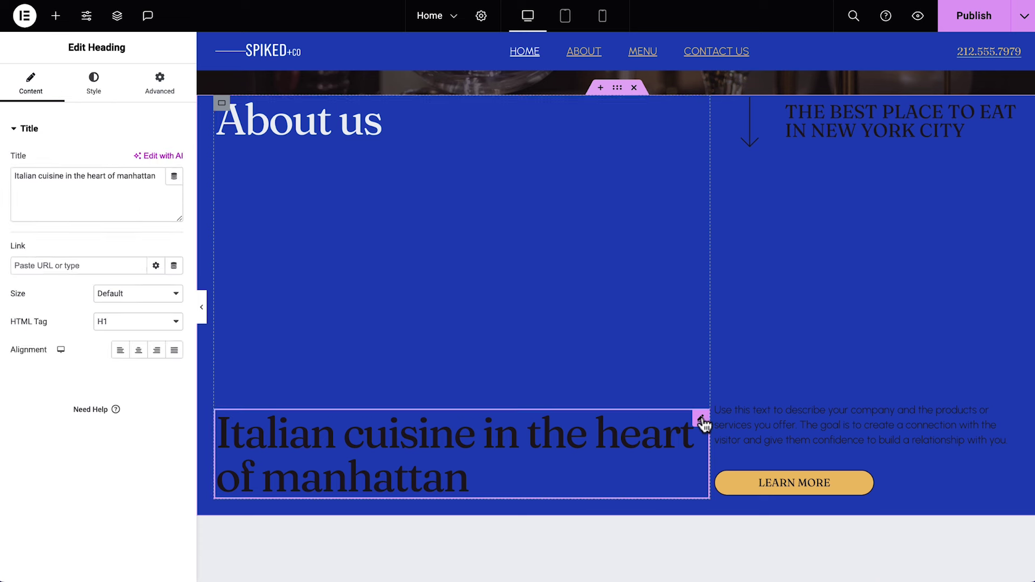
right_click(701, 423)
left_click(744, 567)
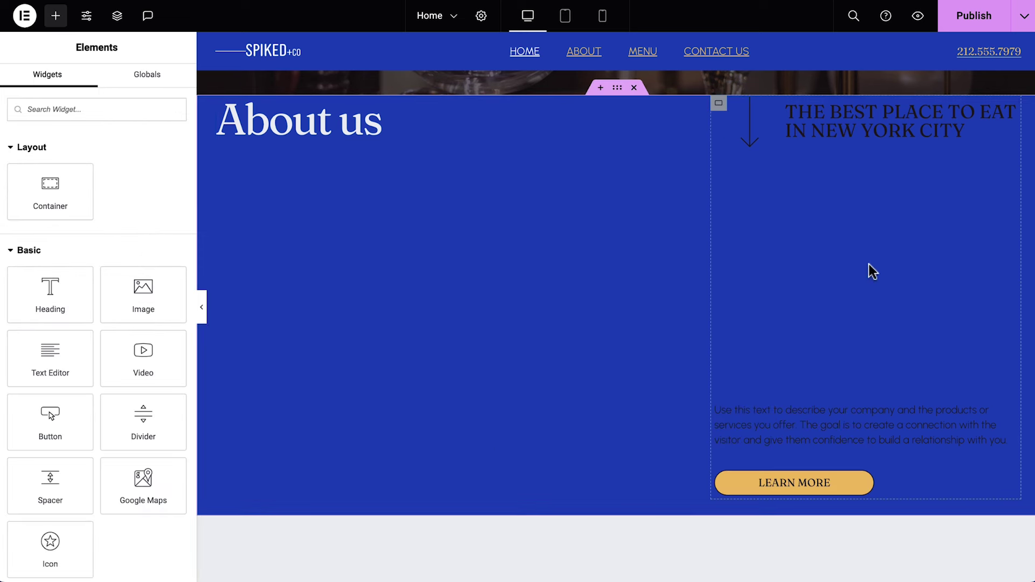
Step: Paste the new title into the icon box, with a BG 2 arrow and Accent gold title
left_click(997, 106)
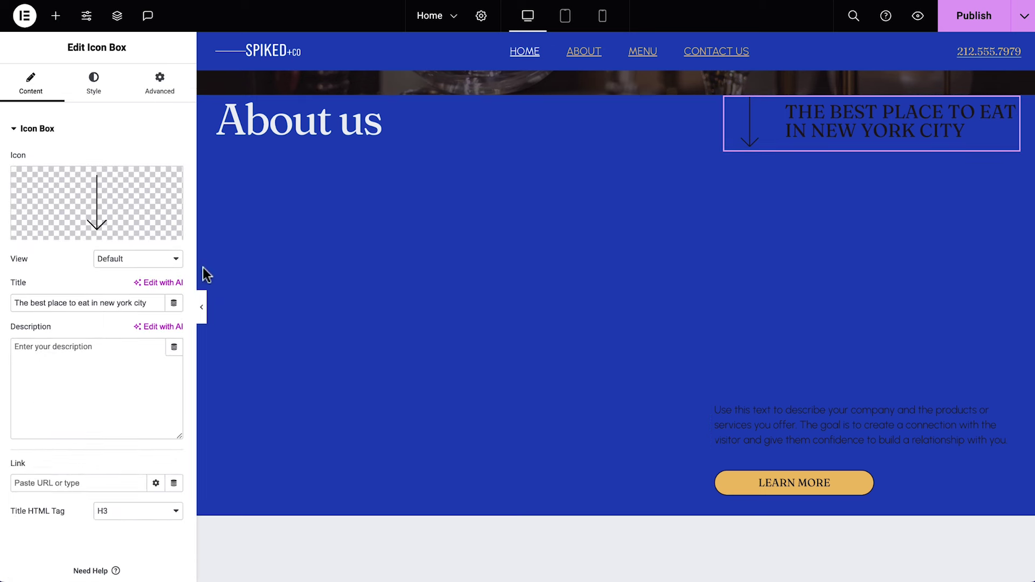
triple_click(155, 303)
type("Where sophistication meets whimsy")
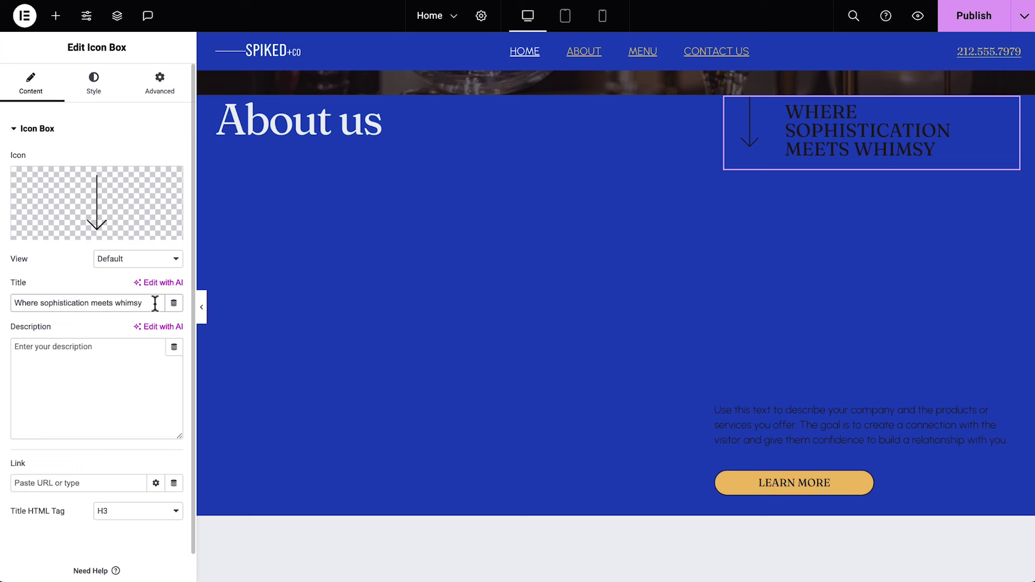
left_click(95, 93)
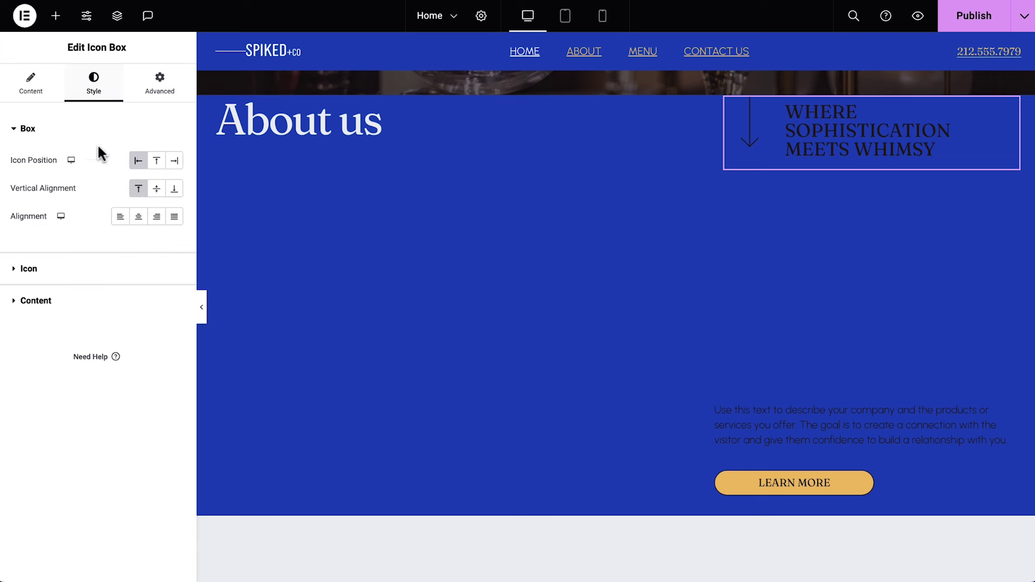
left_click(116, 265)
left_click(156, 221)
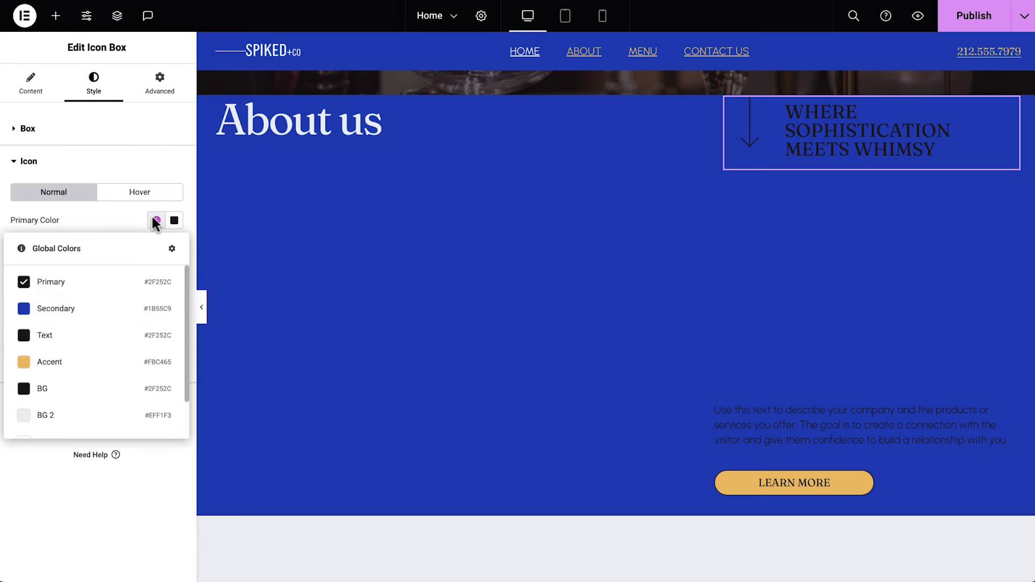
left_click(138, 415)
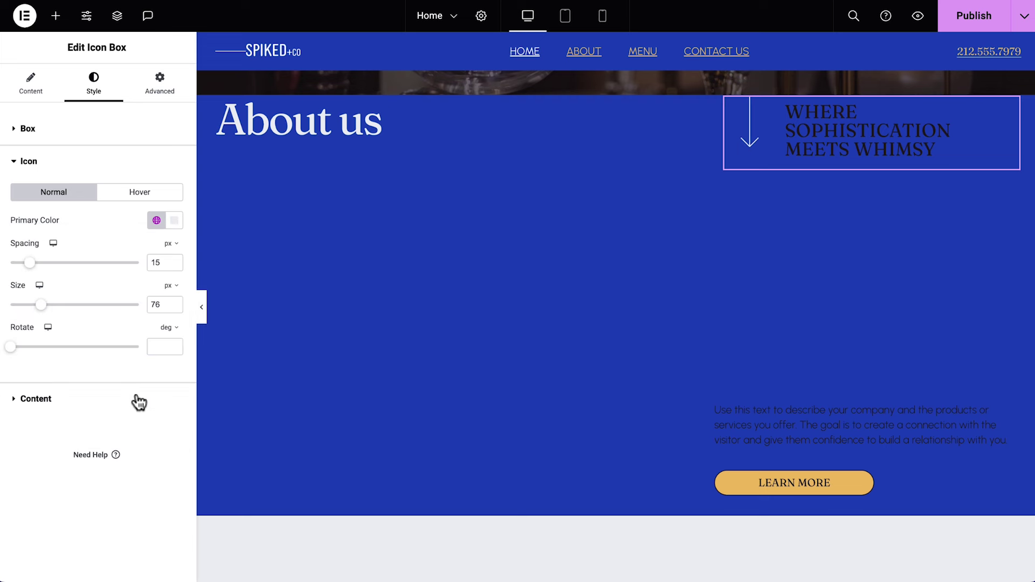
left_click(138, 400)
left_click(157, 295)
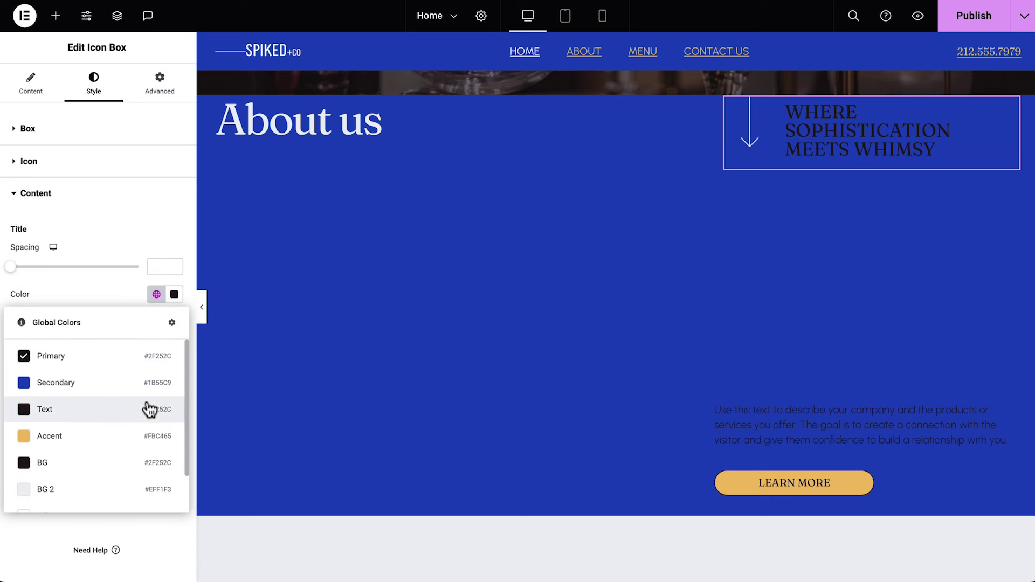
left_click(141, 439)
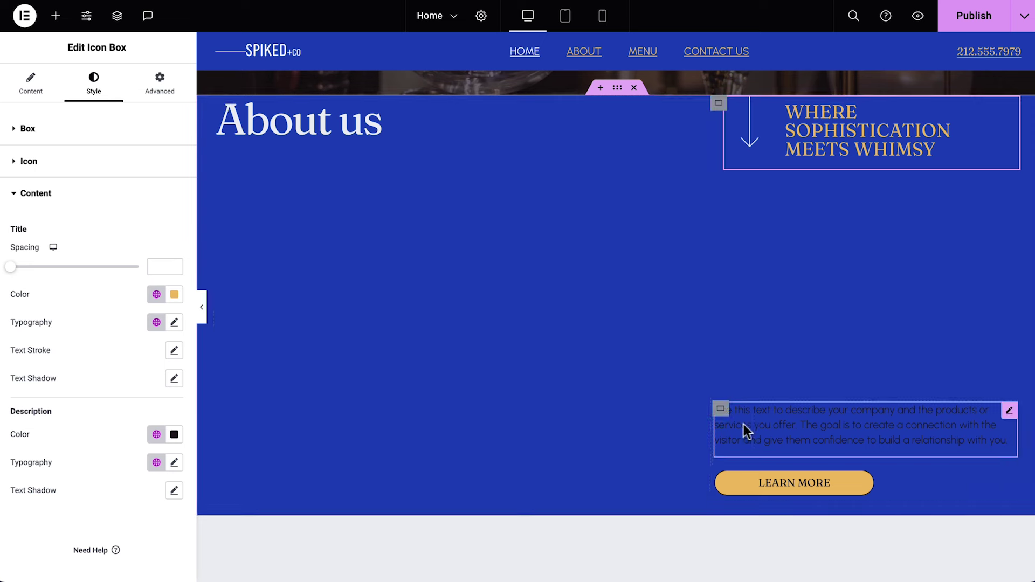
Step: Replace the placeholder text with white Spiked & Co paragraphs and delete the LEARN MORE button
left_click(1008, 413)
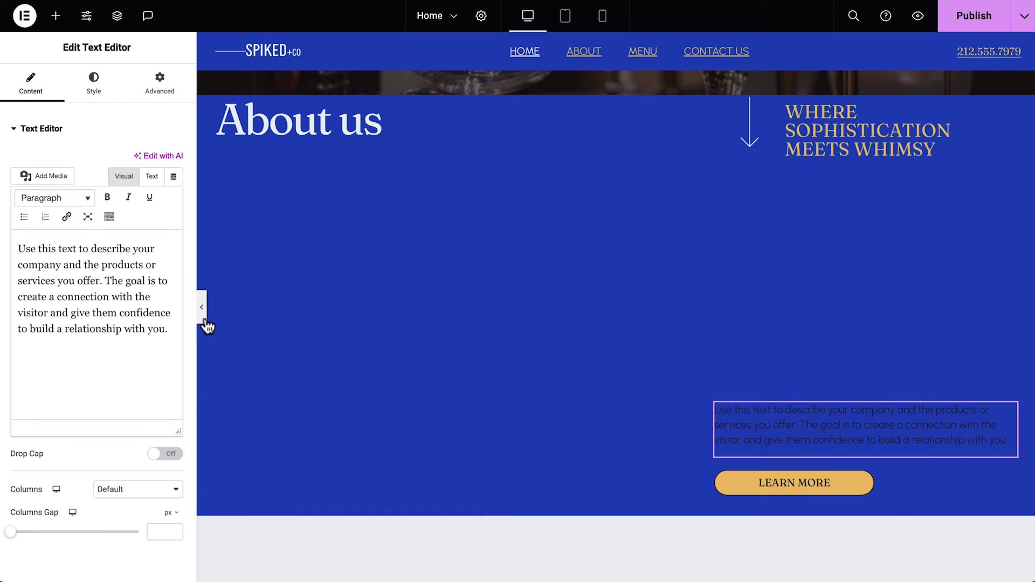
key("ctrl+a")
type("Welcome to Spiked & Co, a haven where sophistication meets playfulness in a delightful fusion of flavors and entertainment. Since our establishment, we have been dedicated to creating a unique and memorable experience for our guests, combining the richness of coffee with the allure of alcohol to craft tantalizing mixed drinks that are truly one-of-a-kind. Our journey began with a passion for exceptional beverages and a desire to bring something extraordinary to the world of cafes. Drawing inspiration from the vibrant energy of our surroundings, we set out to create a space where people could indulge their senses and create unforgettable memories. At Spiked & Co, we believe in the power of quality and authenticity. Every drink we serve is expertly crafted, ensuring that each sip is a masterpiece of taste and creativity. We source our ingredients meticulously, selecting only the finest coffee beans and premium spirits to guarantee an unparalleled drinking experience")
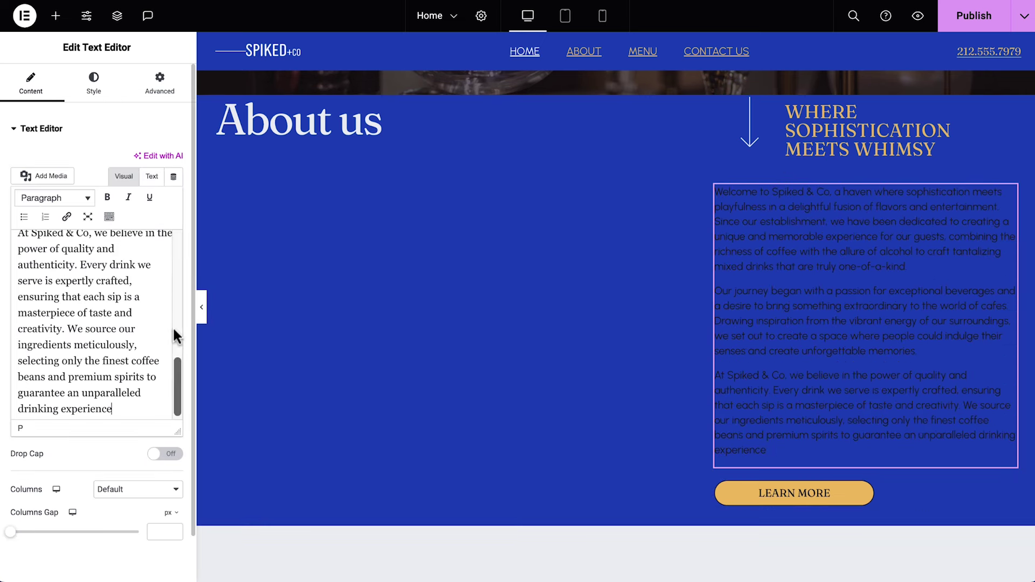
left_click(104, 87)
left_click(155, 189)
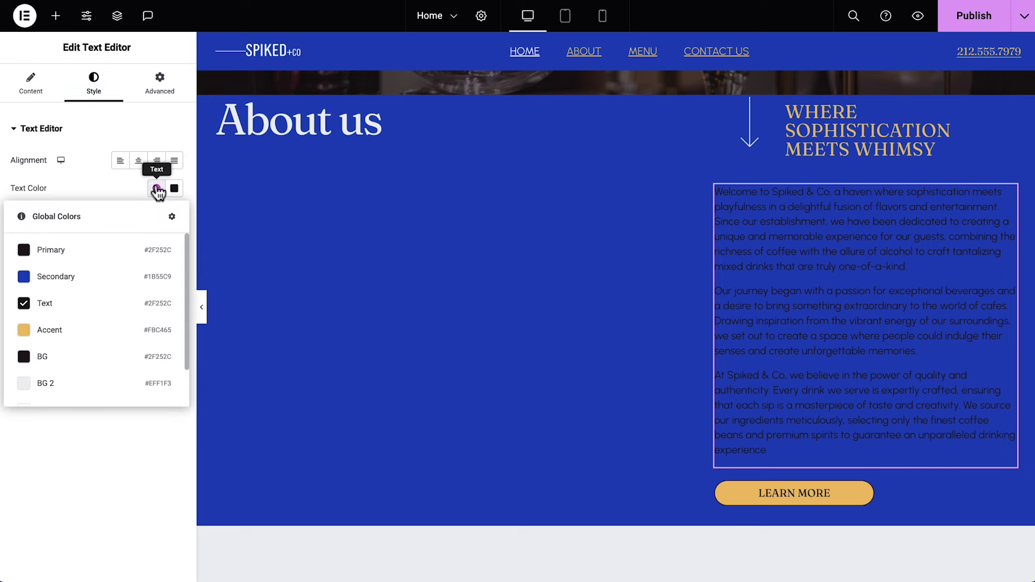
left_click(135, 387)
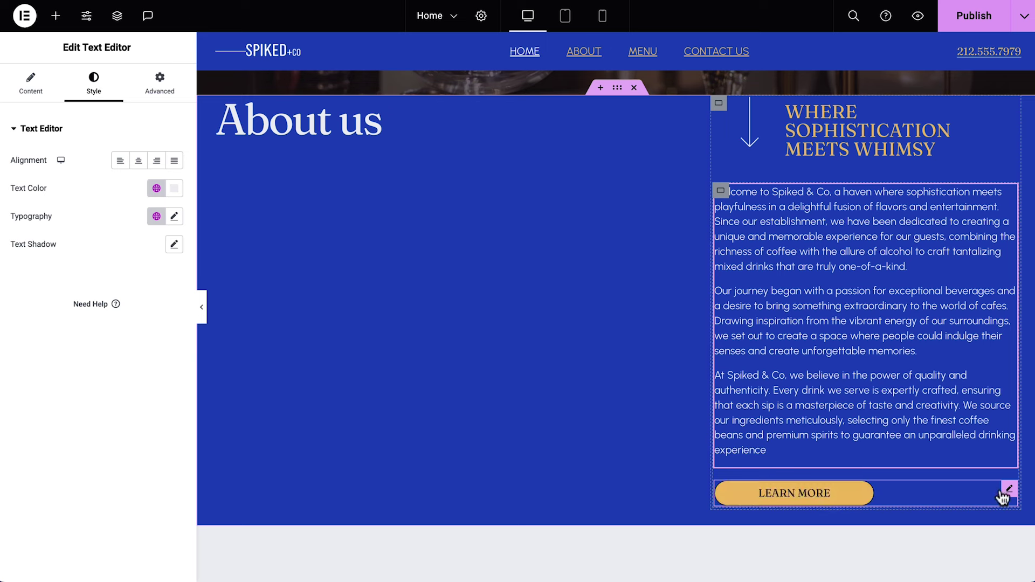
right_click(1006, 491)
left_click(999, 569)
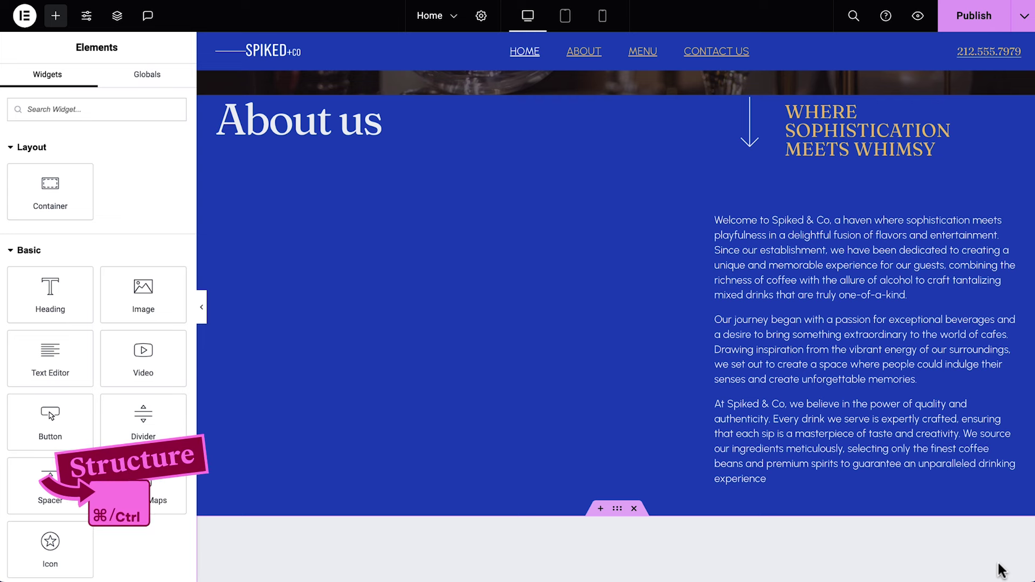
Step: Move the About us heading, icon box and paragraphs directly into the About section
key("ctrl+i")
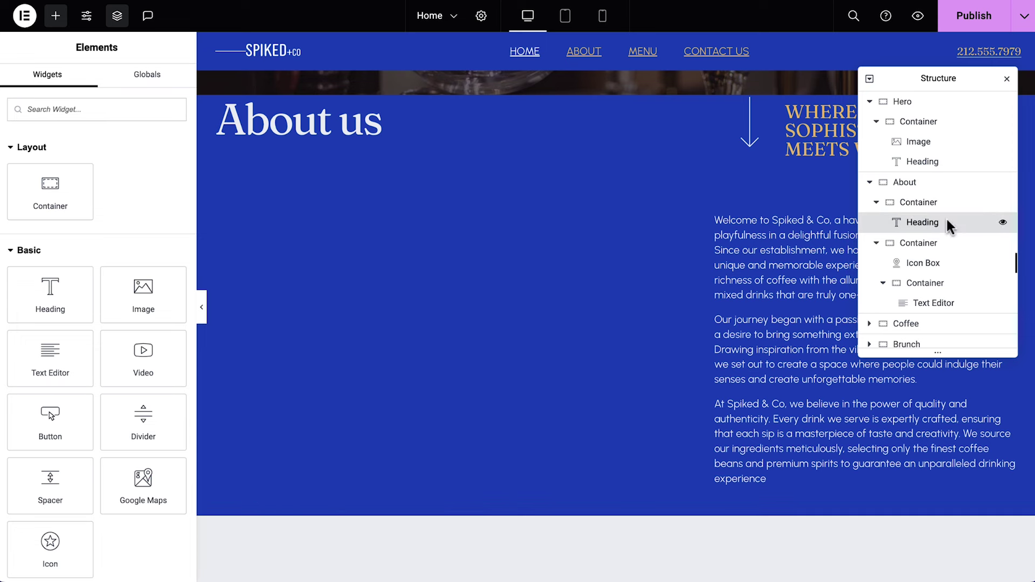
left_click_drag(945, 215, 941, 194)
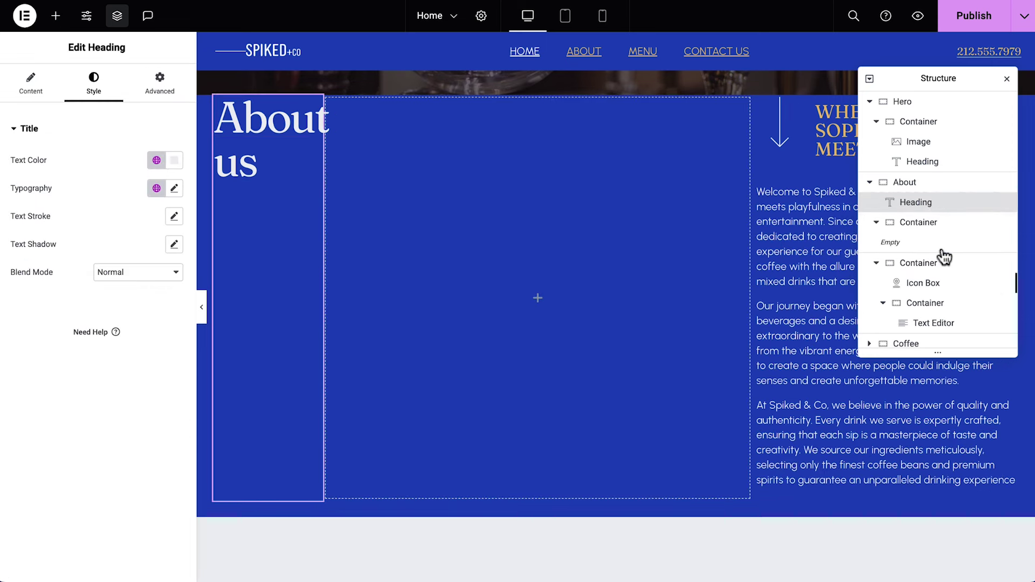
left_click_drag(943, 284, 933, 222)
left_click_drag(947, 325, 931, 237)
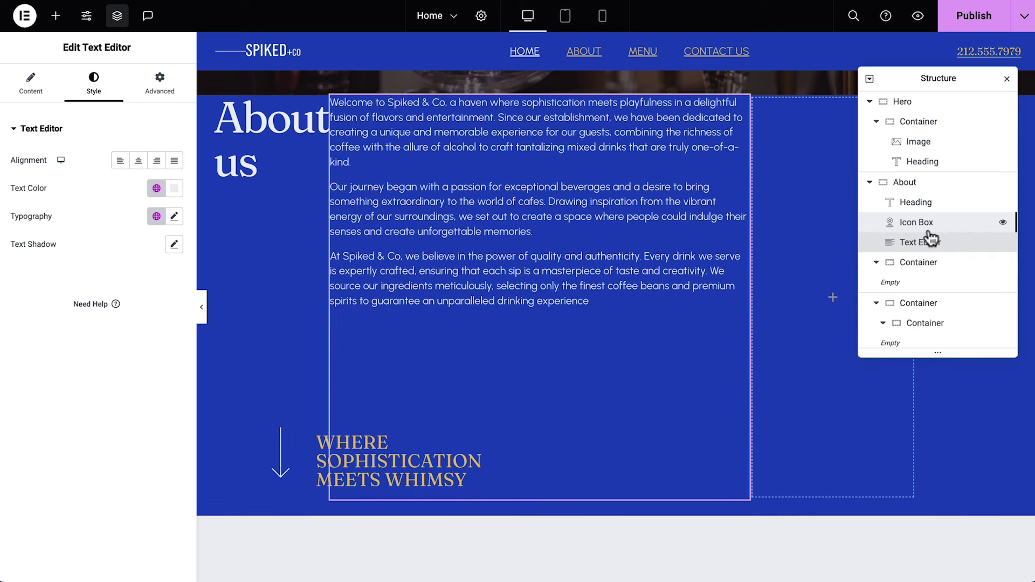
Step: Delete the empty leftover containers and close the navigator
right_click(938, 262)
left_click(964, 566)
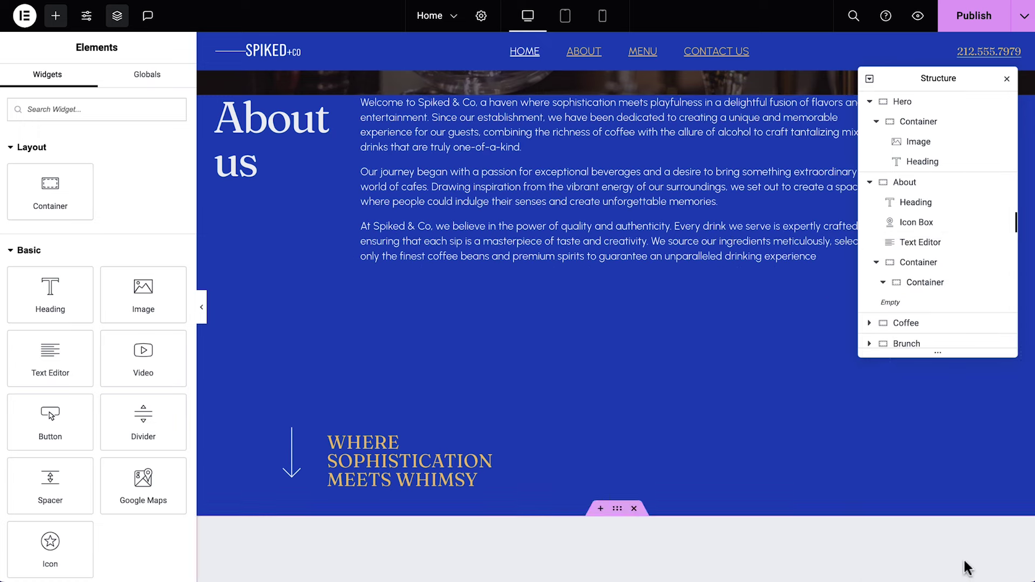
right_click(965, 281)
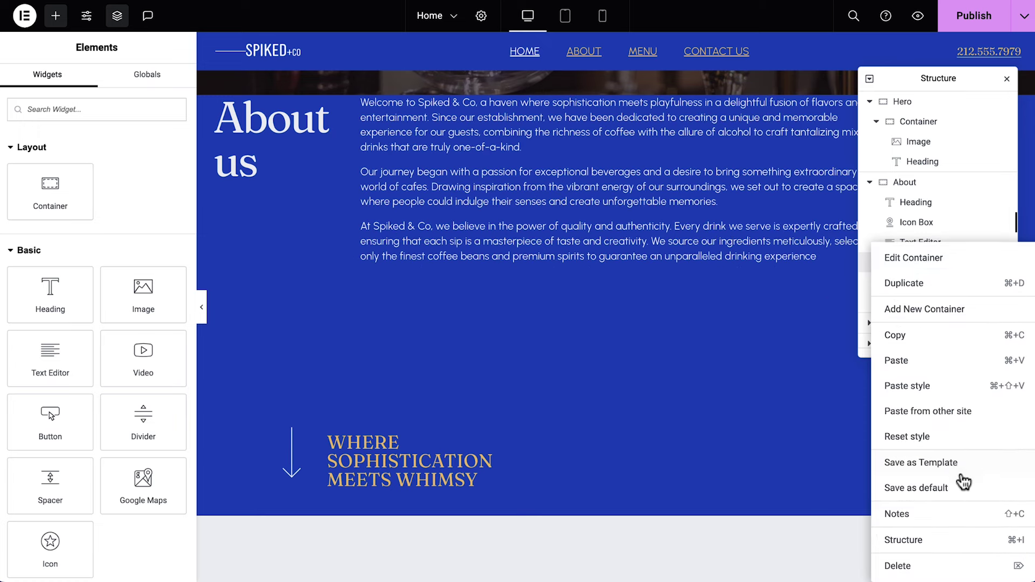
left_click(960, 566)
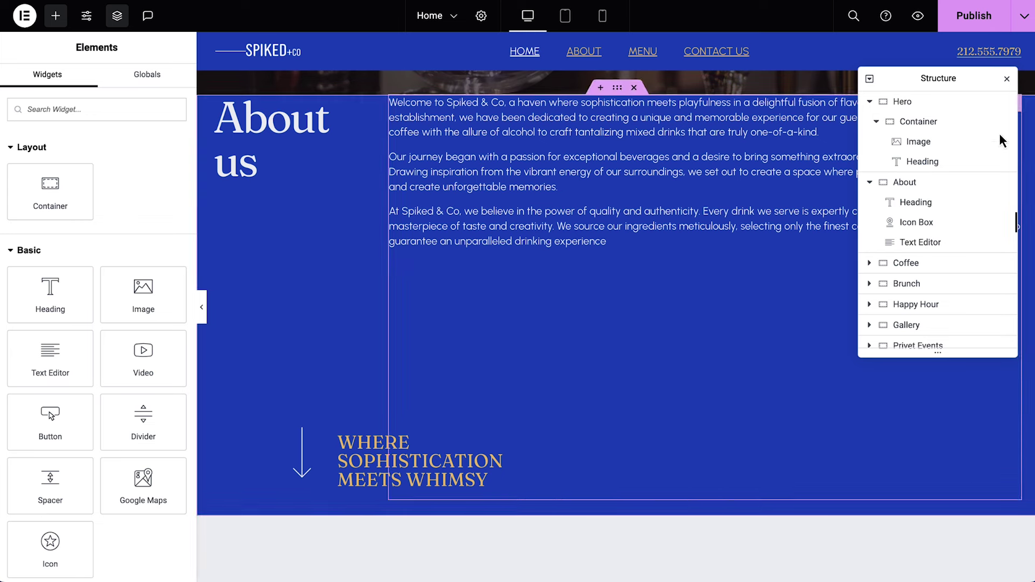
left_click(1006, 79)
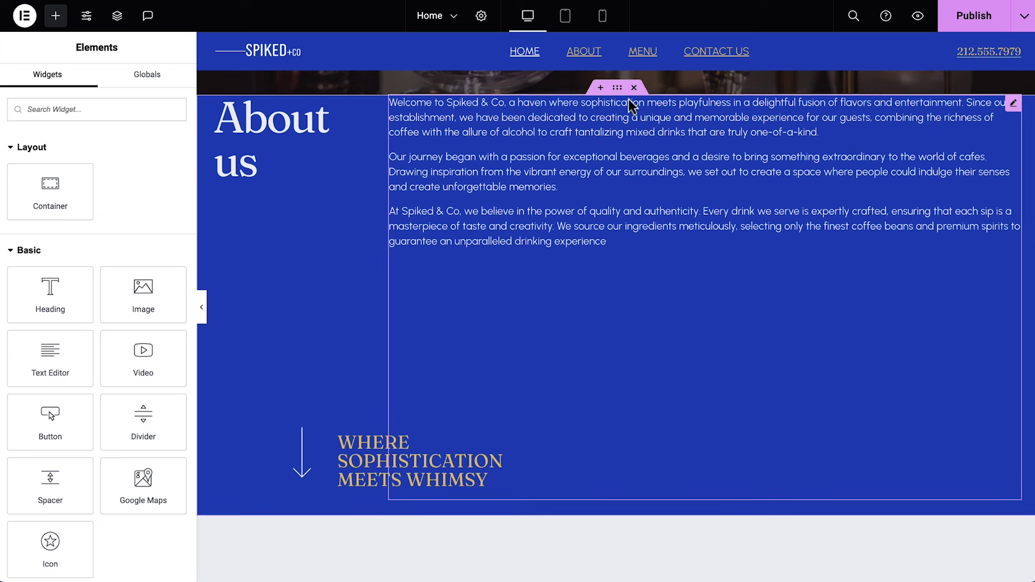
Step: Set the About container to Column direction, width 800, min height 698, Space Evenly and row gap 20
left_click(617, 88)
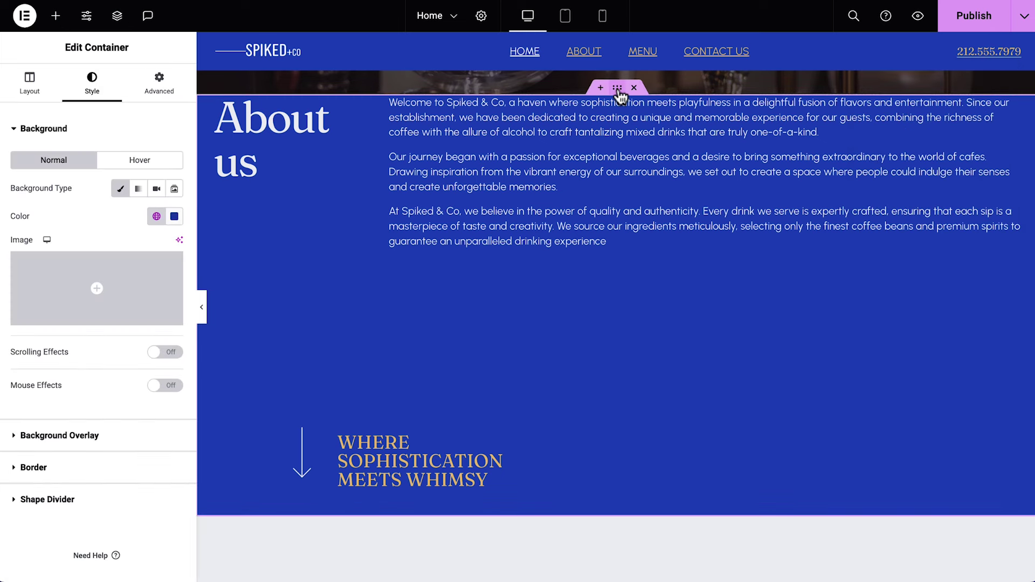
left_click(30, 86)
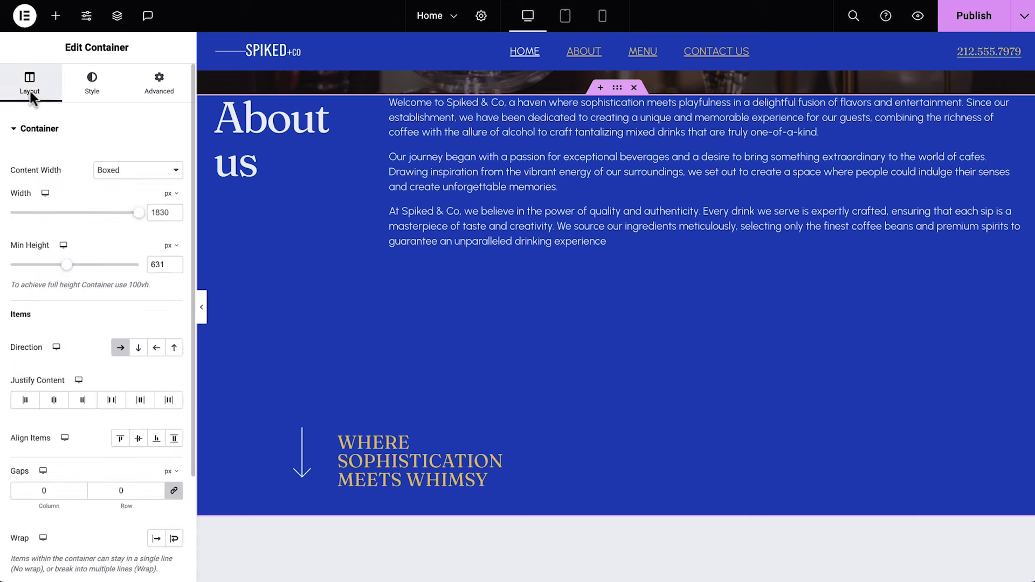
left_click(141, 348)
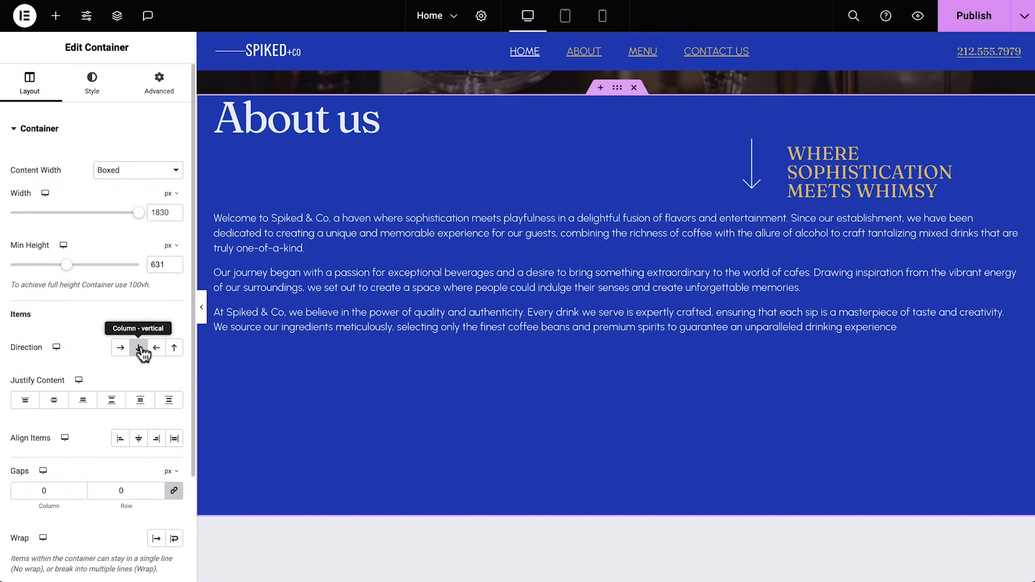
left_click_drag(138, 212, 44, 213)
type("800")
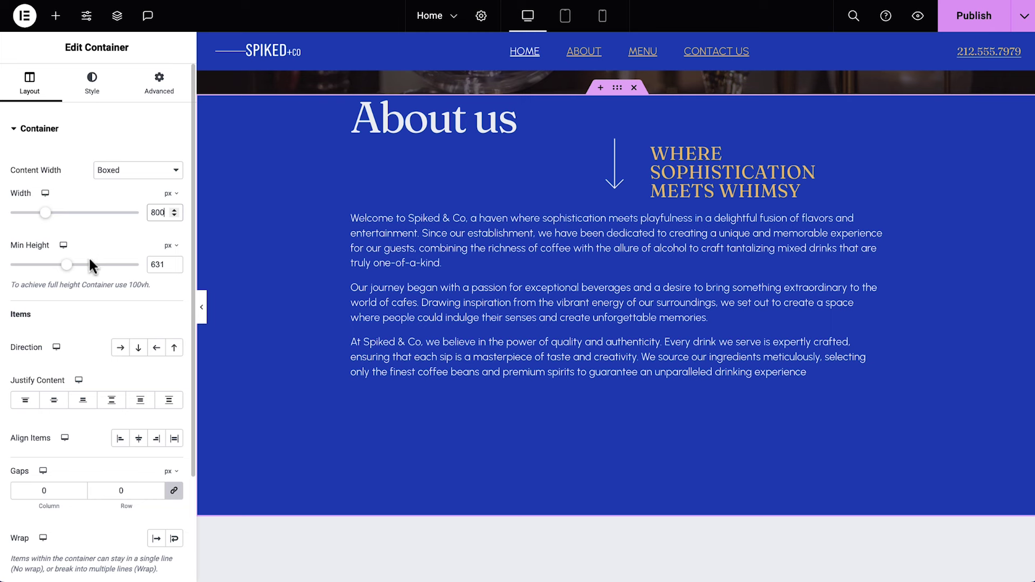
left_click_drag(67, 265, 72, 265)
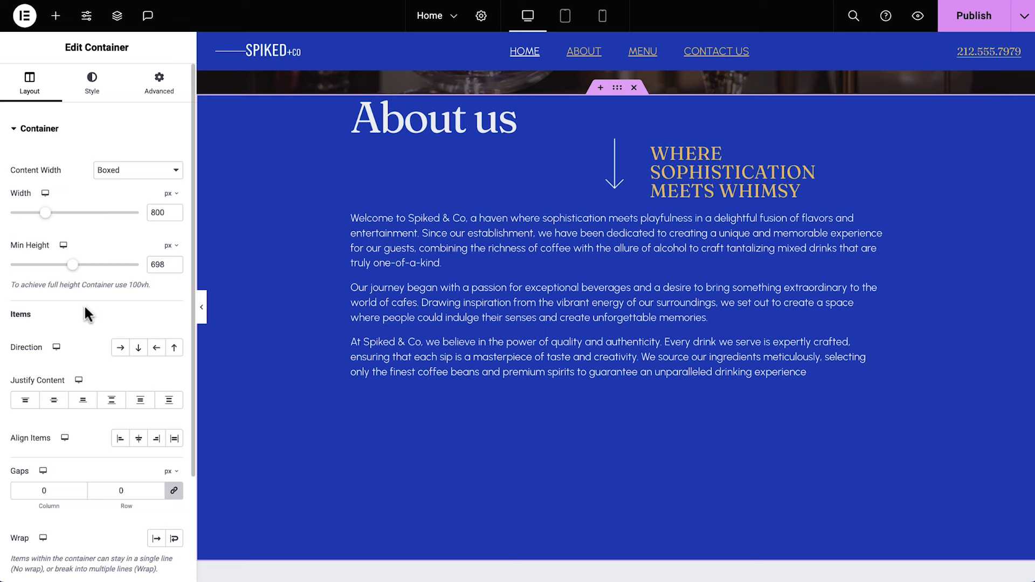
left_click(172, 403)
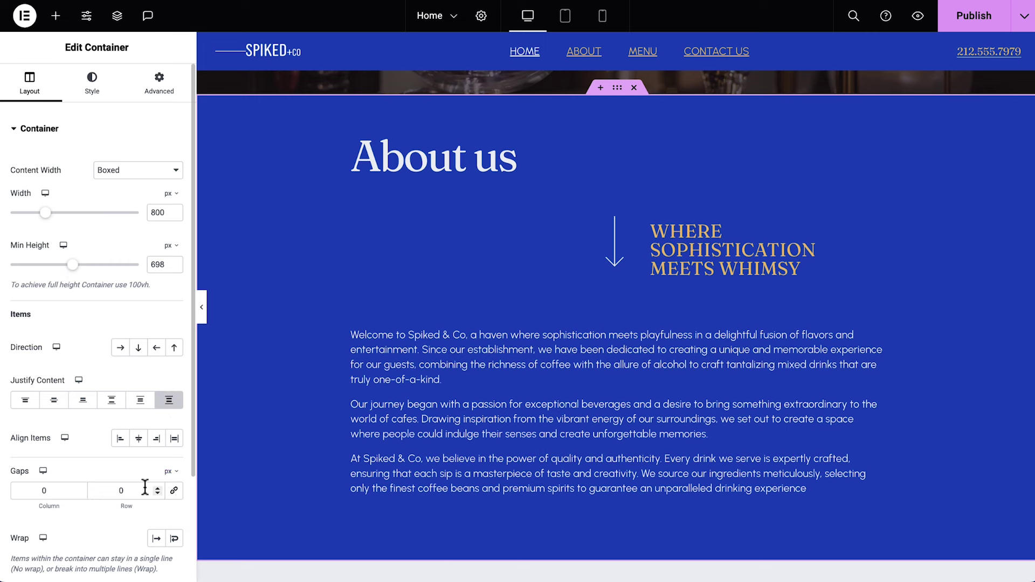
left_click(115, 490)
type("2")
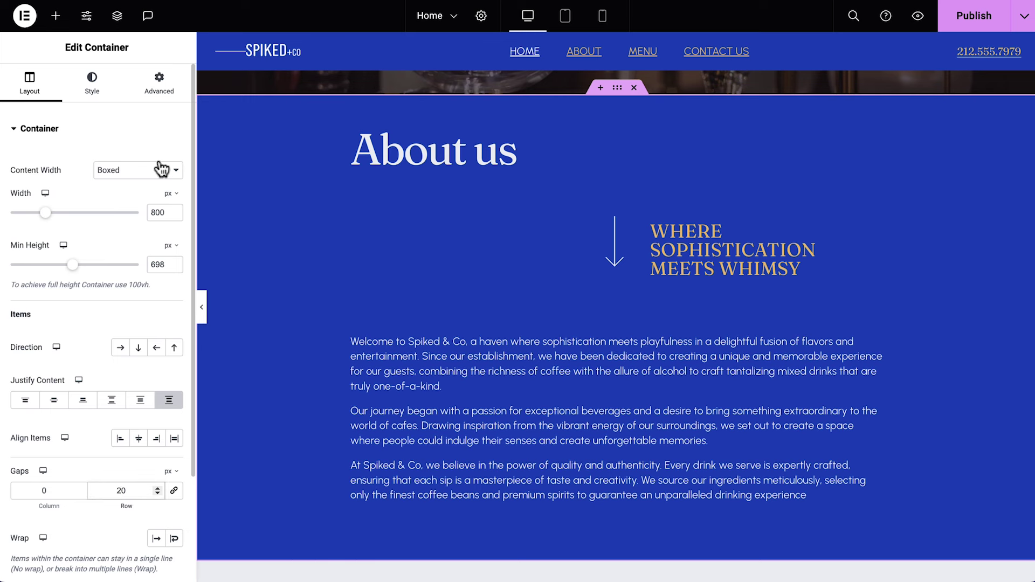
Step: Give the About section 12% top and bottom padding and the CSS ID about
left_click(158, 83)
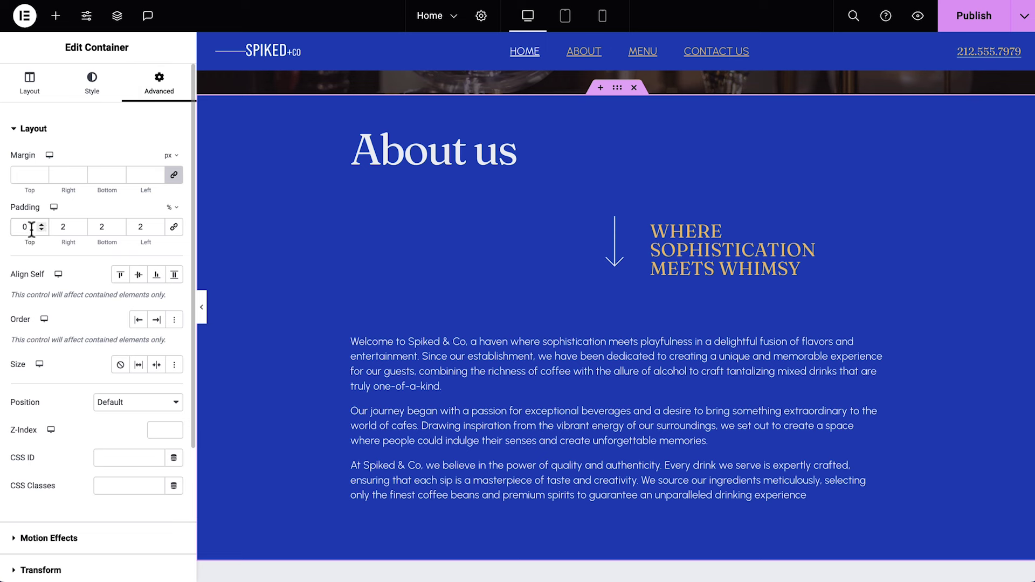
type("12")
left_click(100, 226)
type("12")
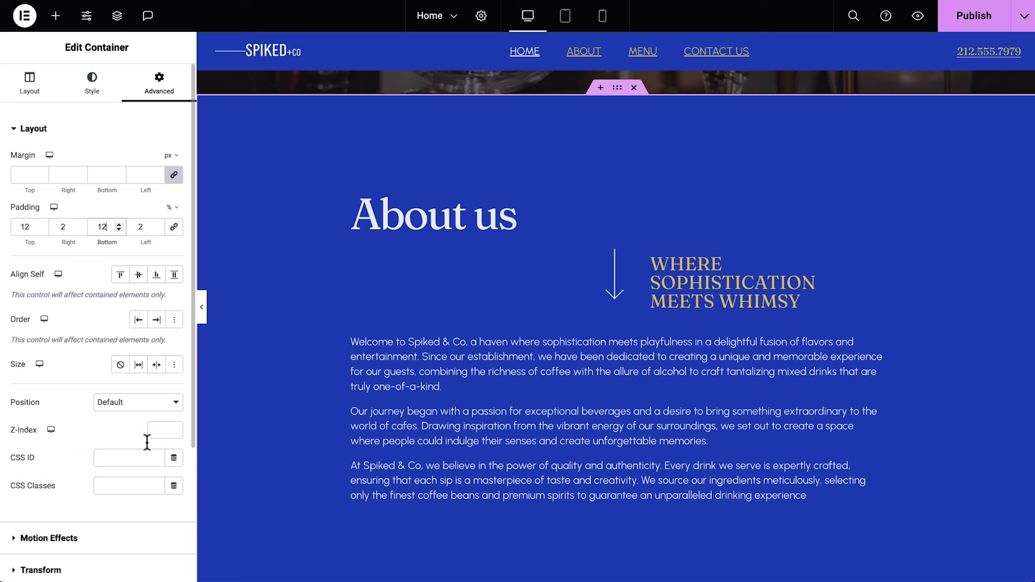
left_click(155, 457)
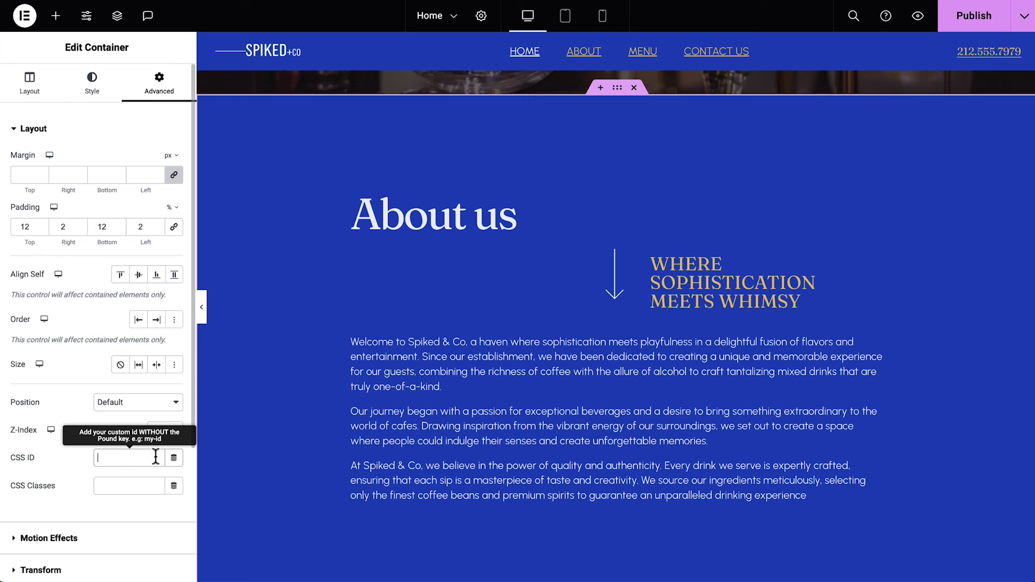
type("about")
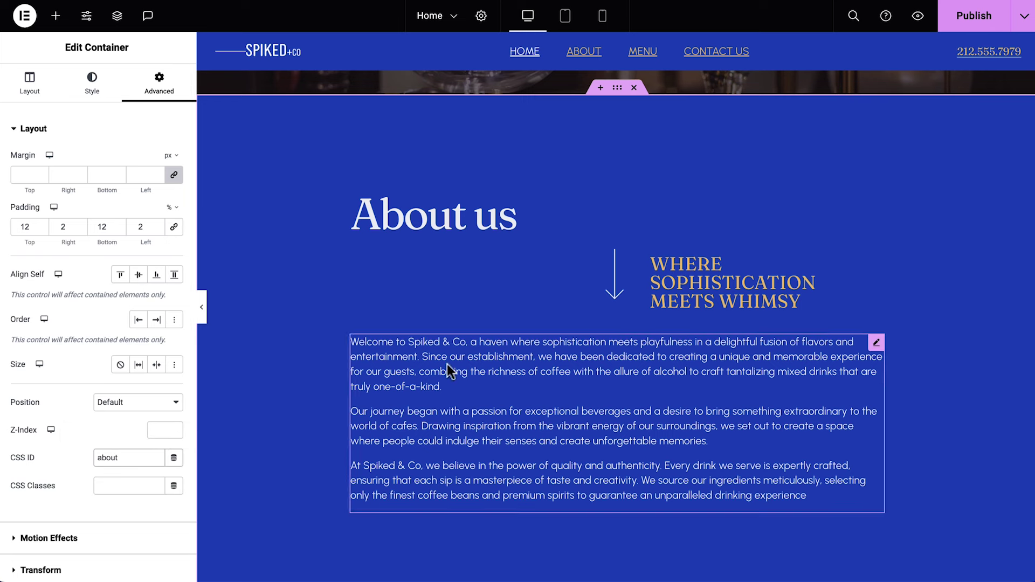
Step: Align the WHERE SOPHISTICATION MEETS WHIMSY tagline box to the start
left_click(876, 261)
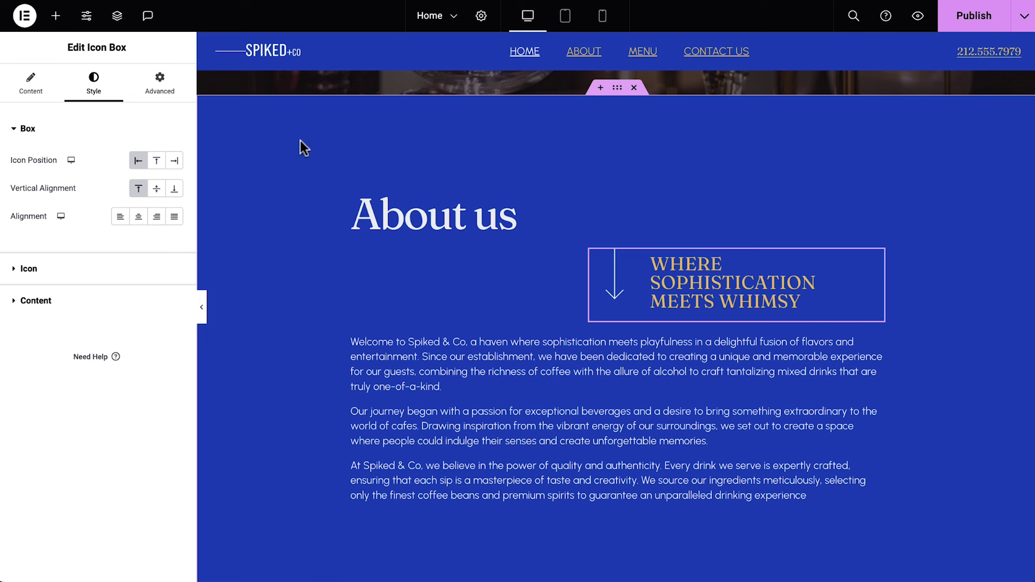
left_click(157, 84)
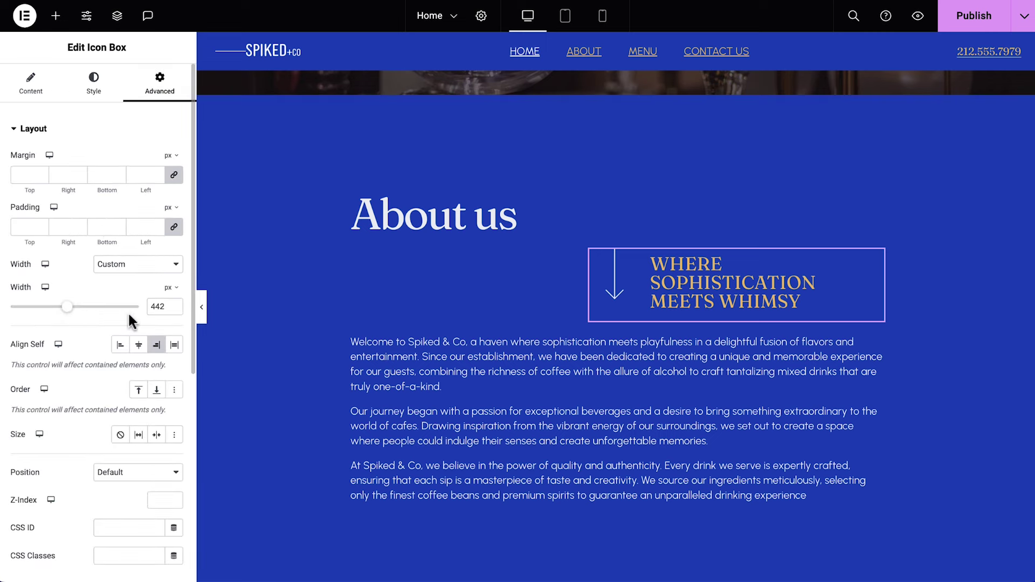
left_click(121, 346)
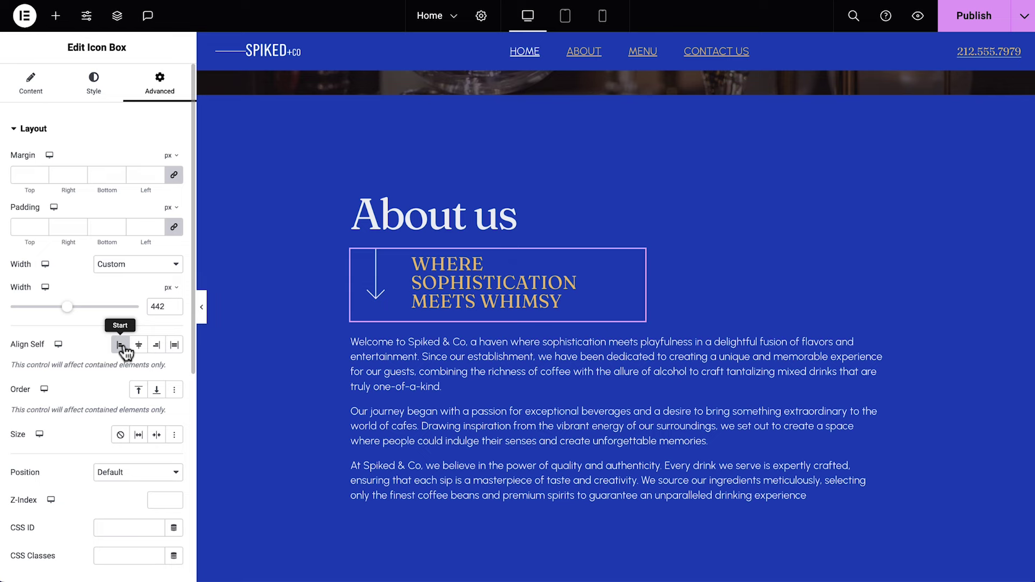
Step: In the Navigator, move Popular Dishes below About and rename it Menu
scroll(234, 346, "down", 10)
scroll(233, 346, "down", 15)
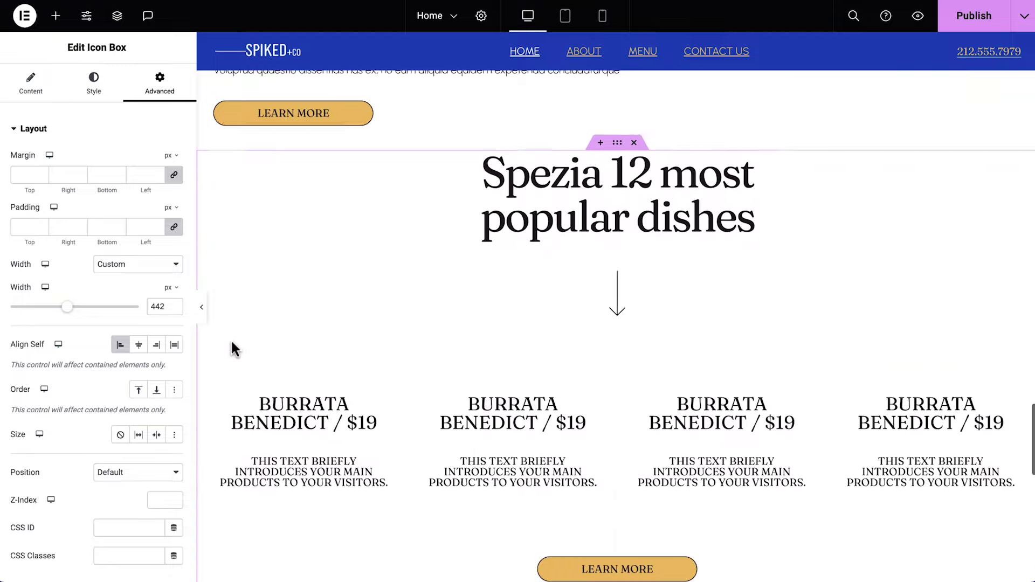
left_click(617, 77)
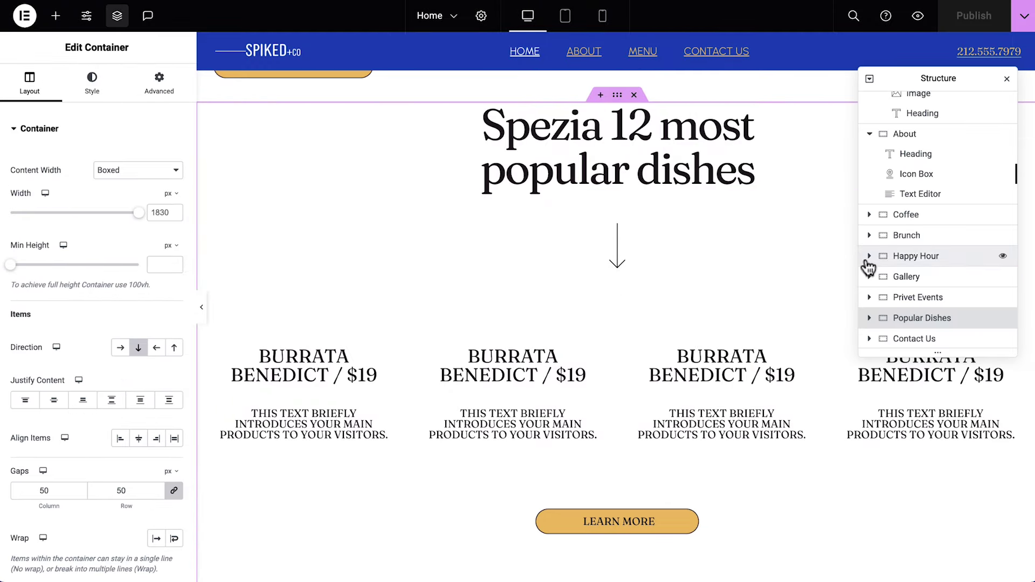
left_click_drag(965, 320, 956, 226)
double_click(947, 246)
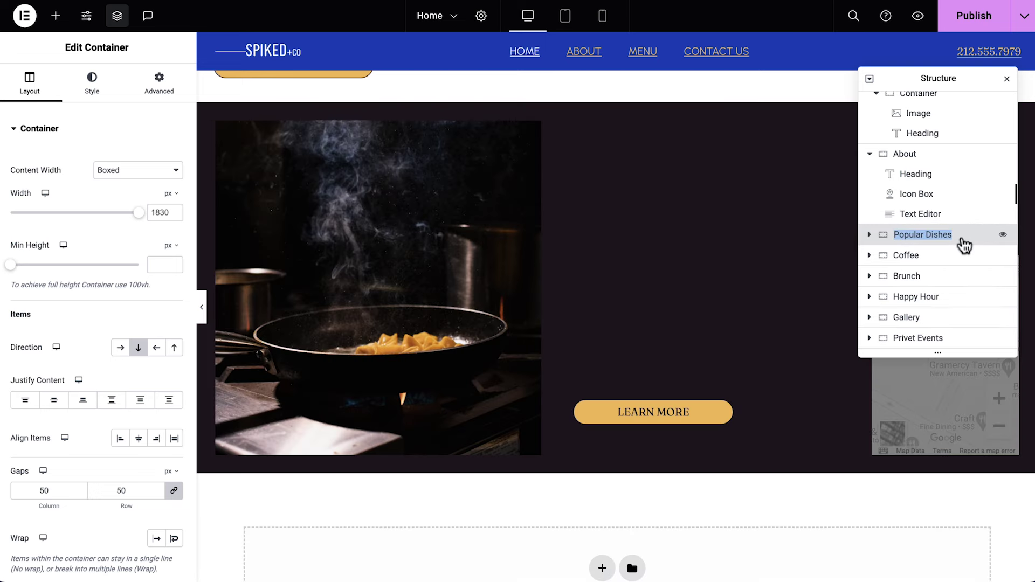
type("Menu")
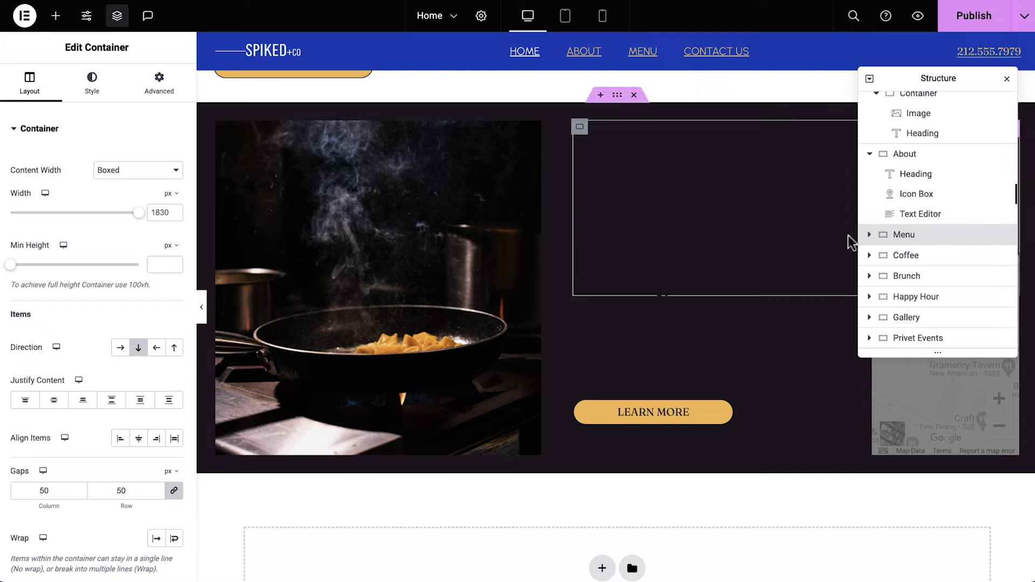
Step: Duplicate the Spezia 12 most popular dishes heading
scroll(806, 238, "down", 10)
scroll(807, 234, "up", 5)
scroll(809, 242, "up", 5)
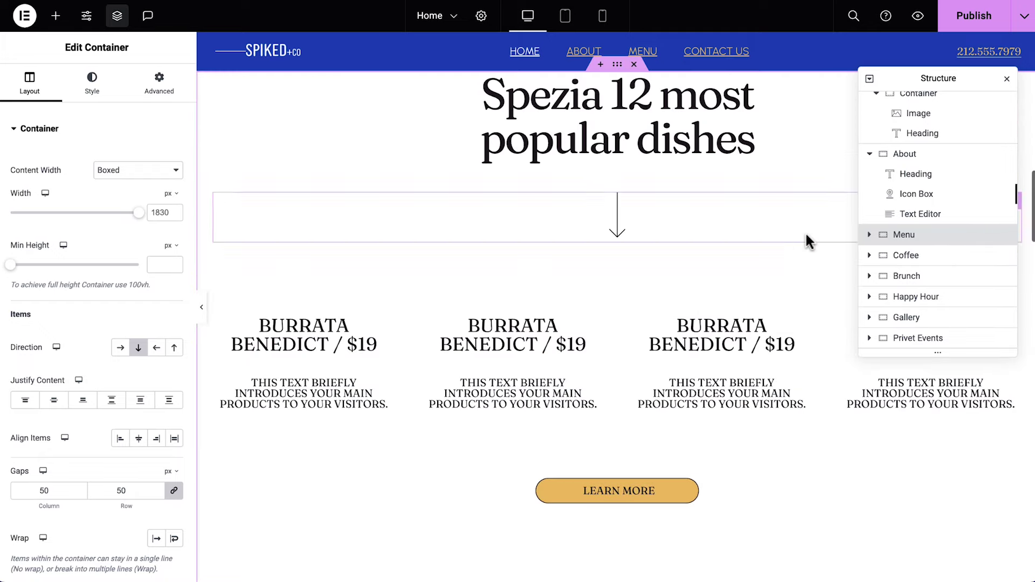
left_click(1007, 79)
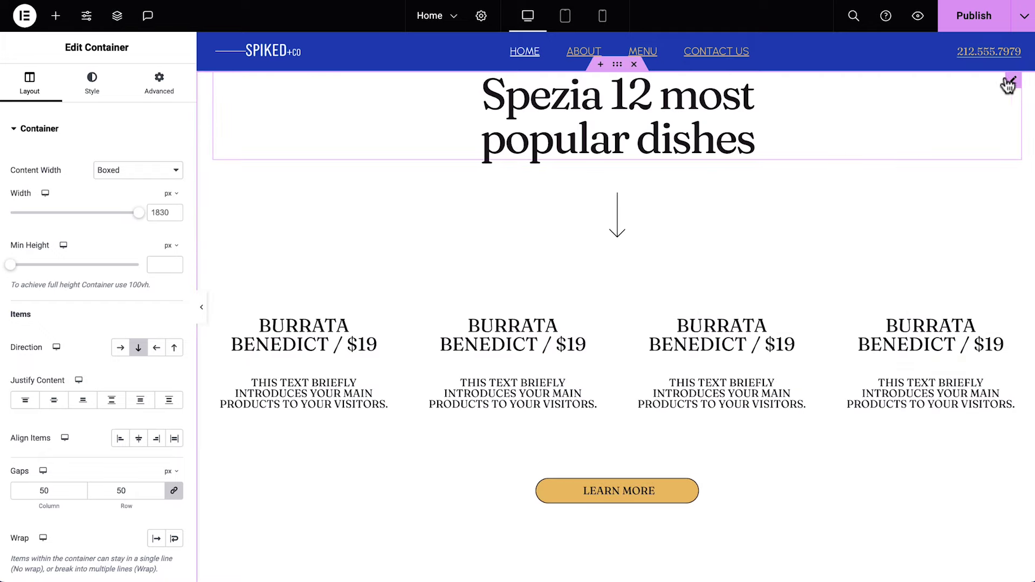
right_click(1009, 84)
left_click(994, 129)
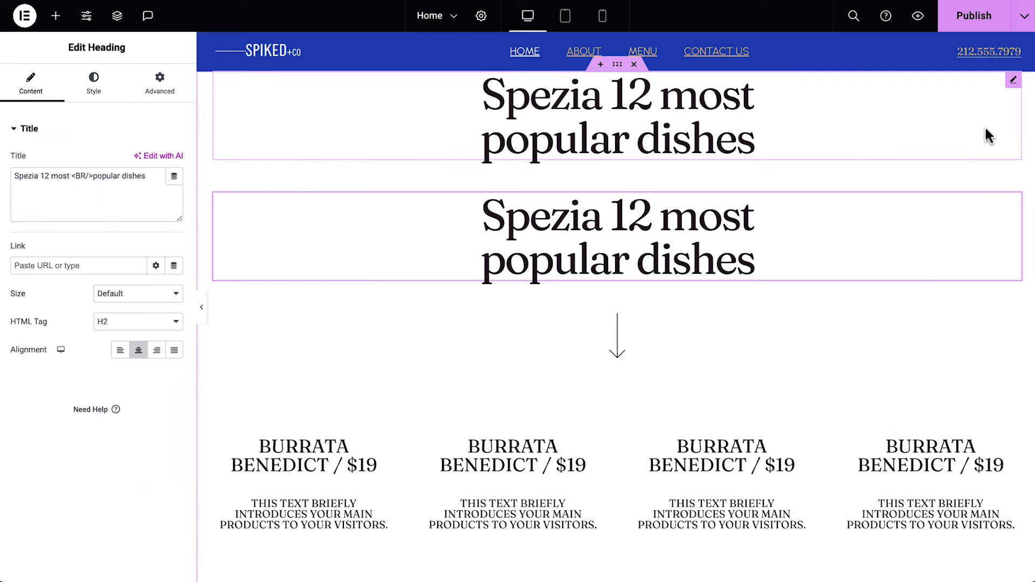
Step: Replace the Burrata dish boxes with a Price List widget found by searching 'price'
right_click(385, 442)
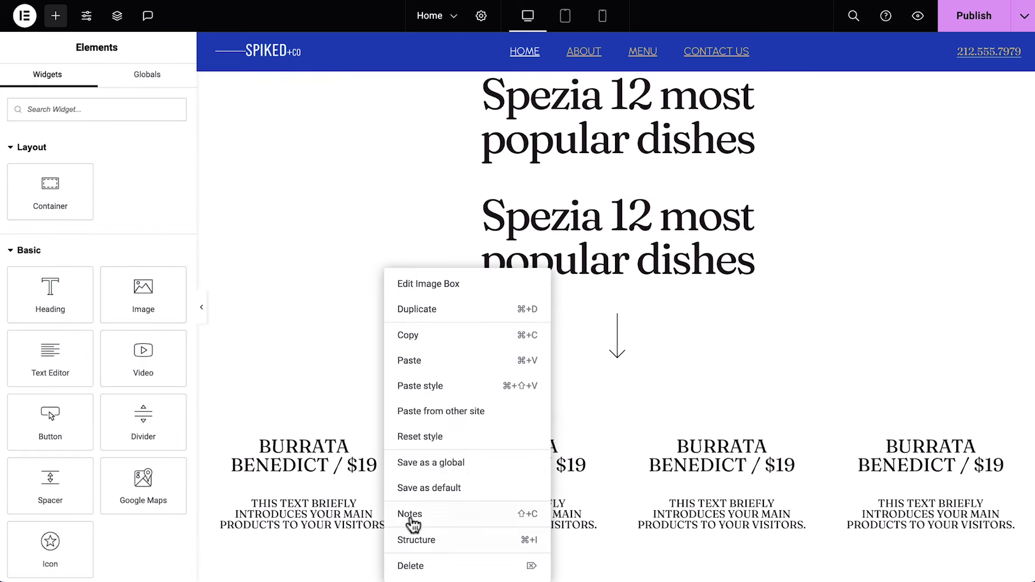
left_click(411, 566)
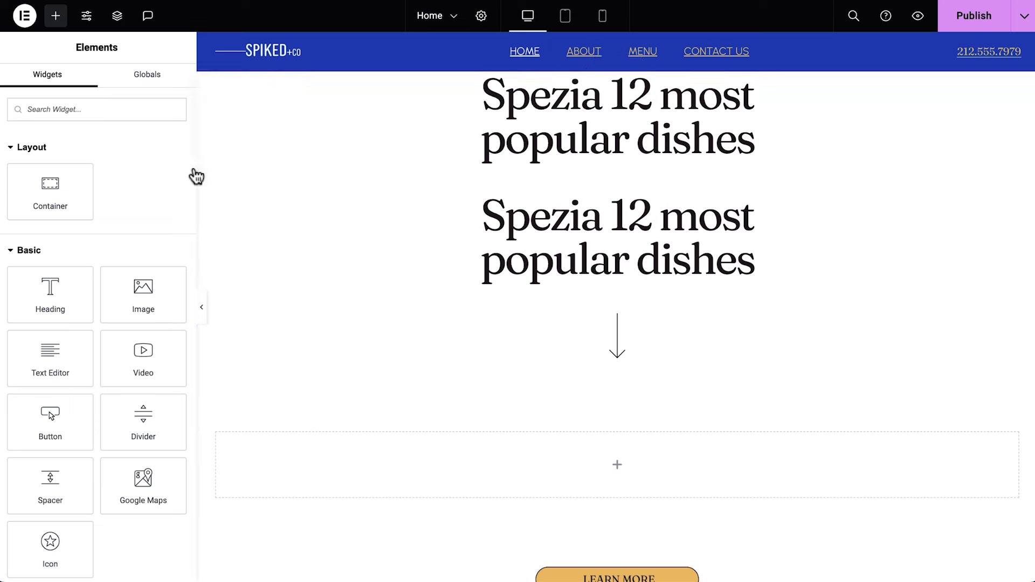
left_click(168, 108)
type("price")
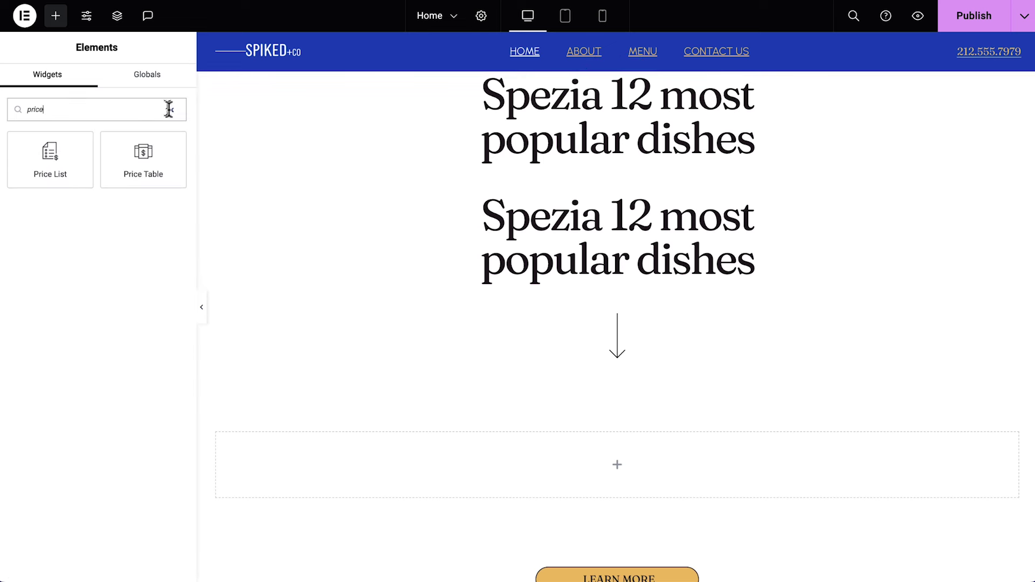
left_click_drag(50, 156, 249, 462)
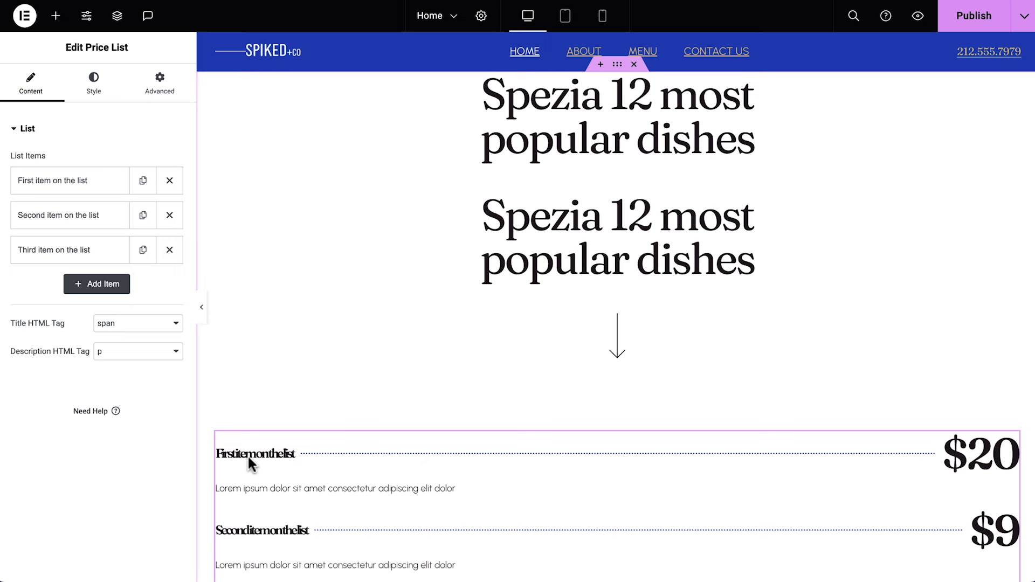
Step: Give the price list's surrounding container the Primary dark global background
left_click(617, 65)
left_click(91, 84)
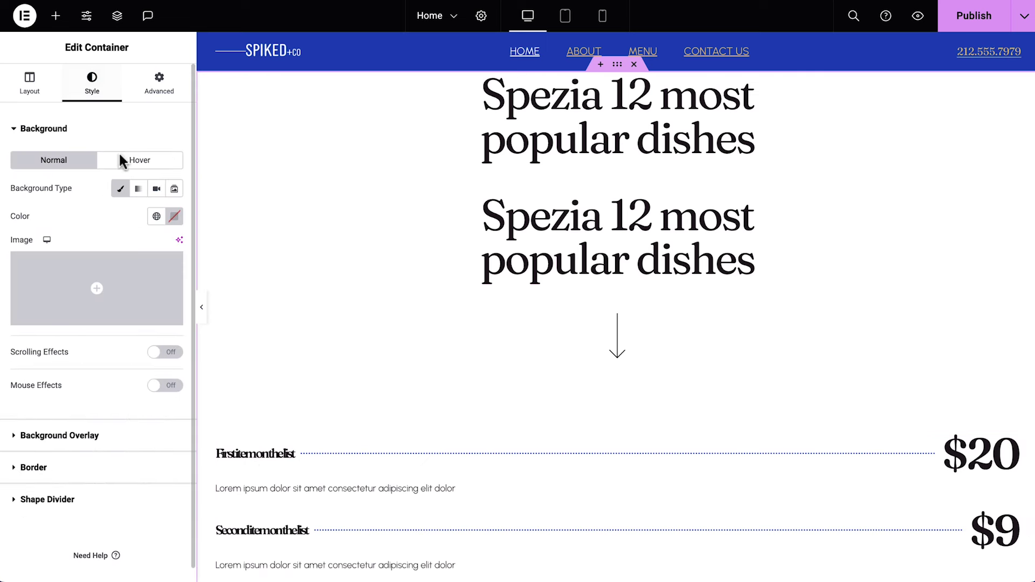
left_click(156, 216)
left_click(127, 286)
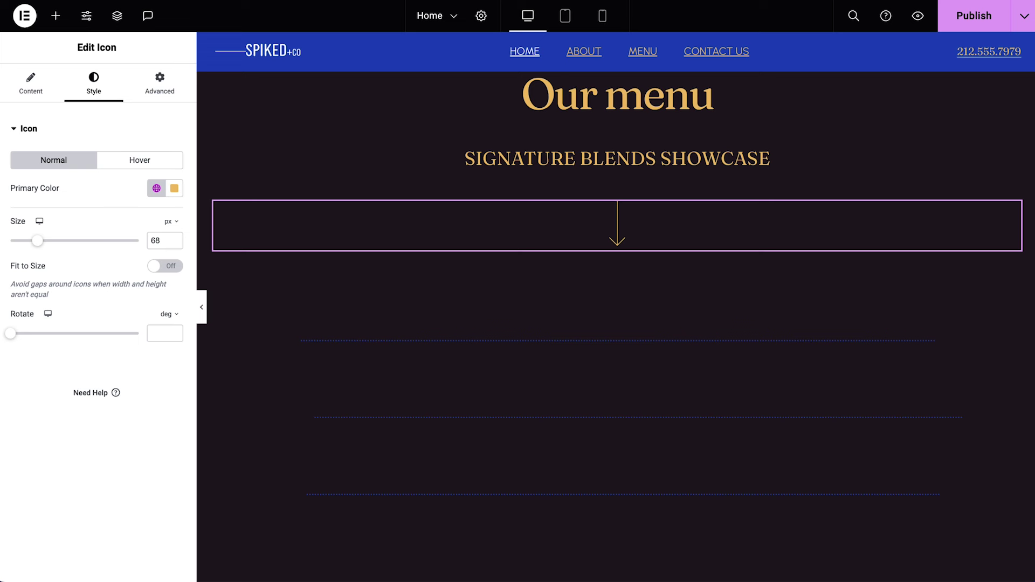
Step: Style the price list titles with the Accent gold colour and Secondary typography
left_click(56, 15)
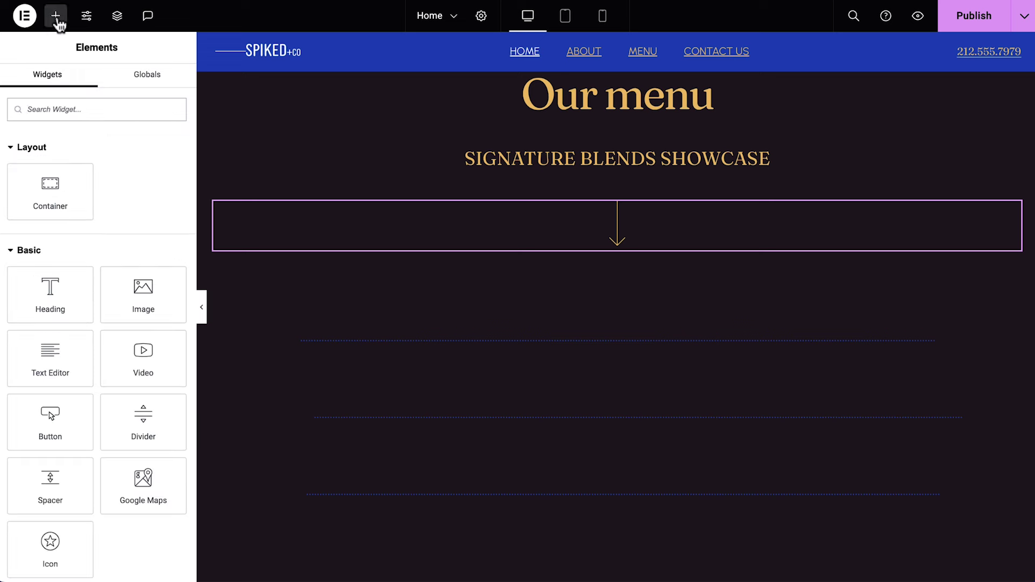
left_click(1010, 327)
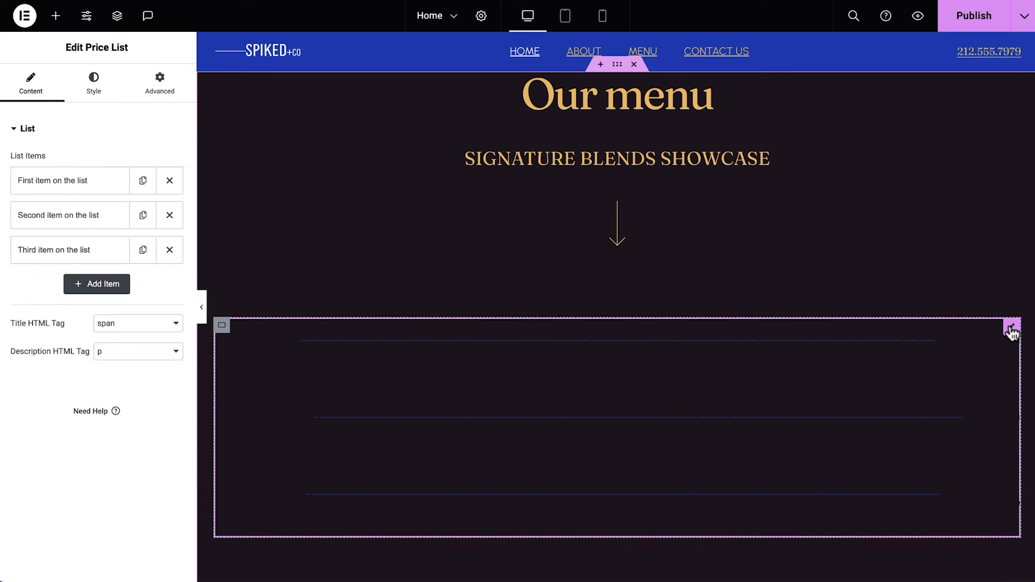
left_click(92, 95)
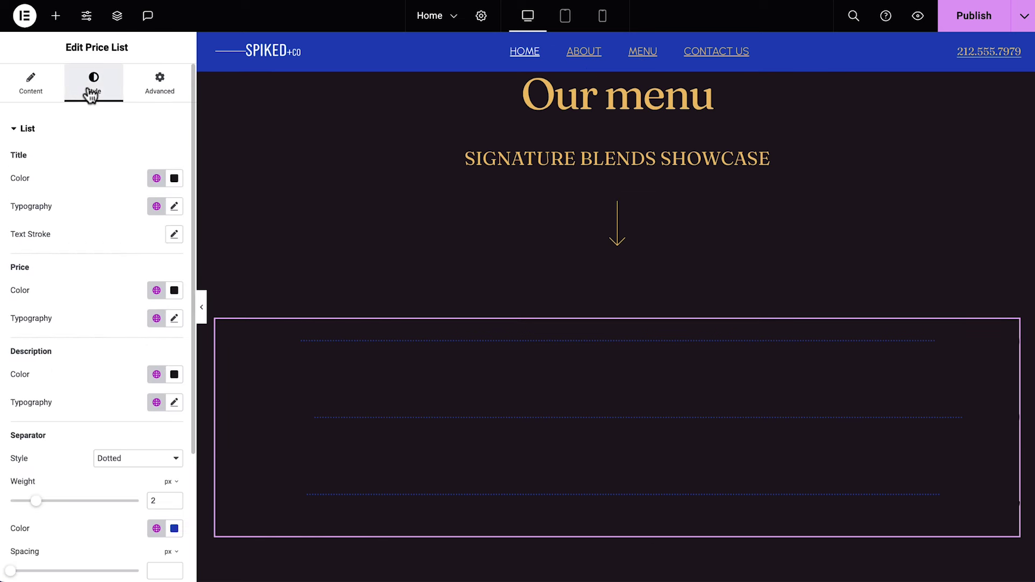
left_click(157, 180)
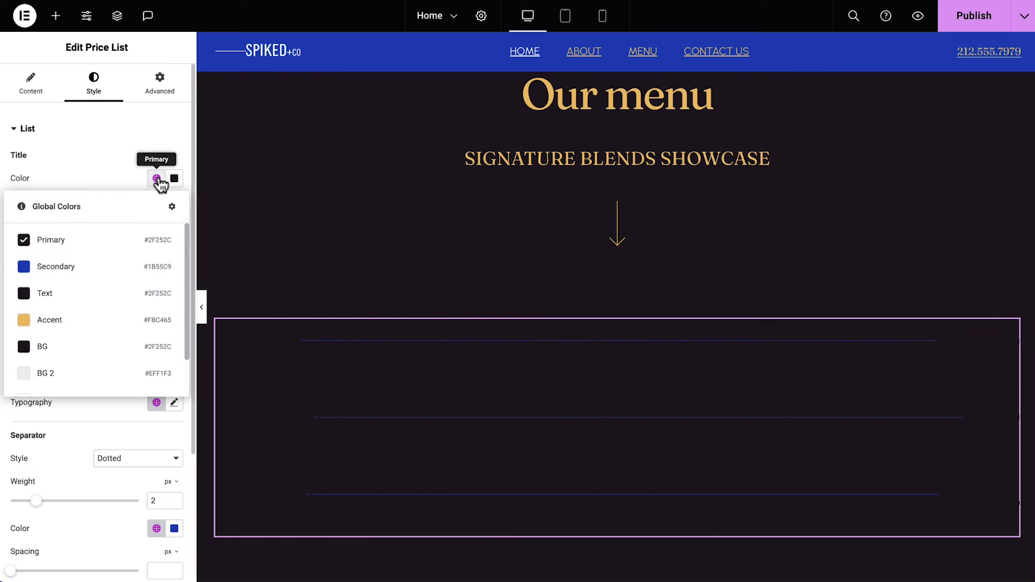
left_click(129, 320)
left_click(157, 207)
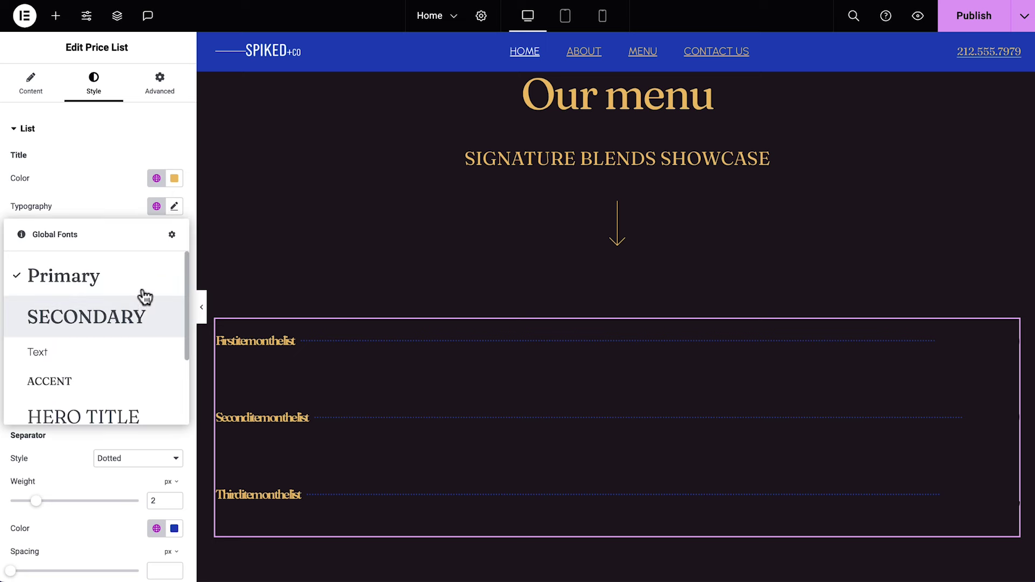
left_click(143, 316)
Step: Colour the prices and descriptions with the light BG 2 global colour
left_click(157, 294)
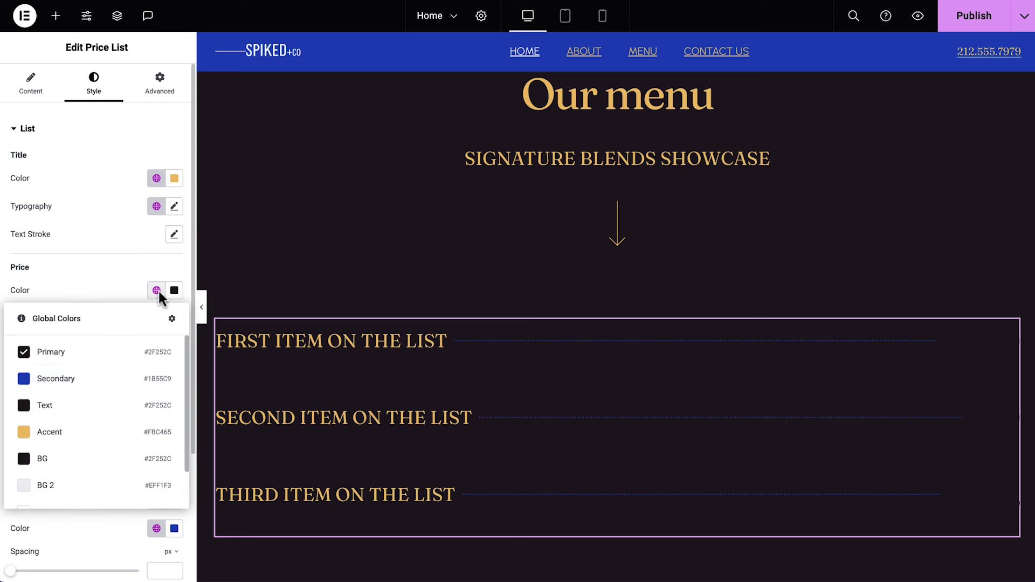
left_click(119, 476)
left_click(156, 374)
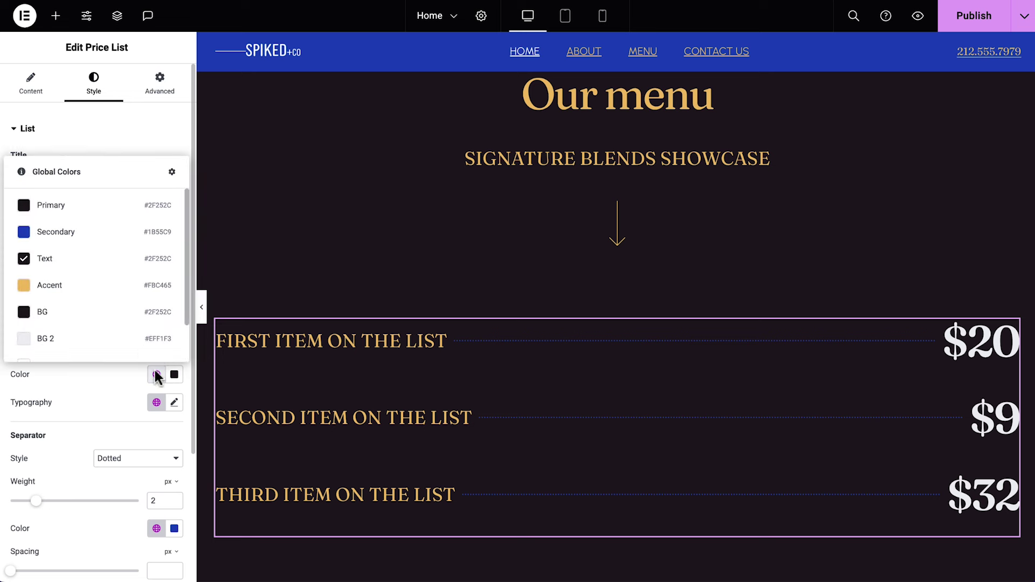
left_click(154, 338)
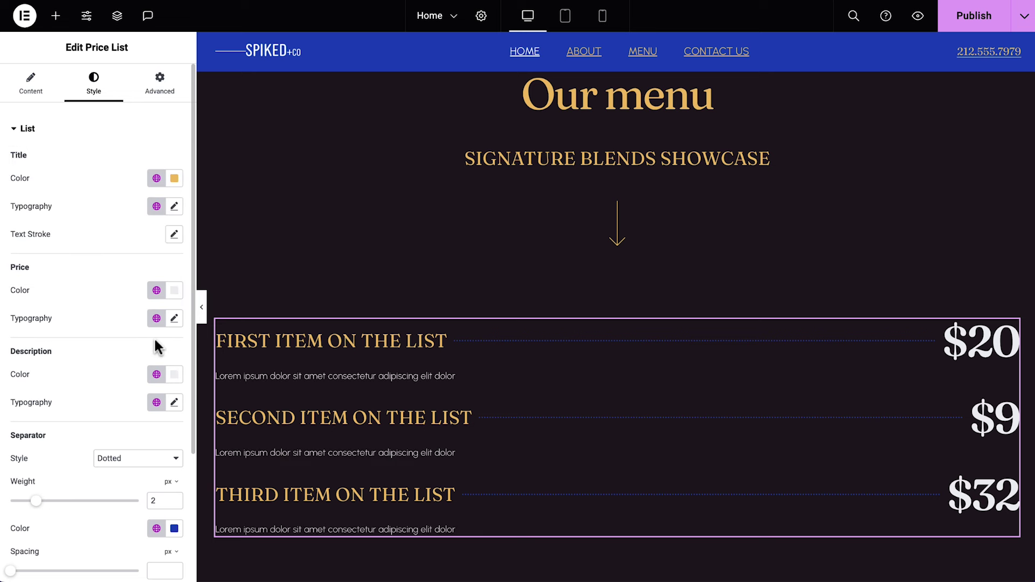
Step: Remove the dotted separators and set the rows gap to 25 px
left_click(147, 456)
left_click(151, 499)
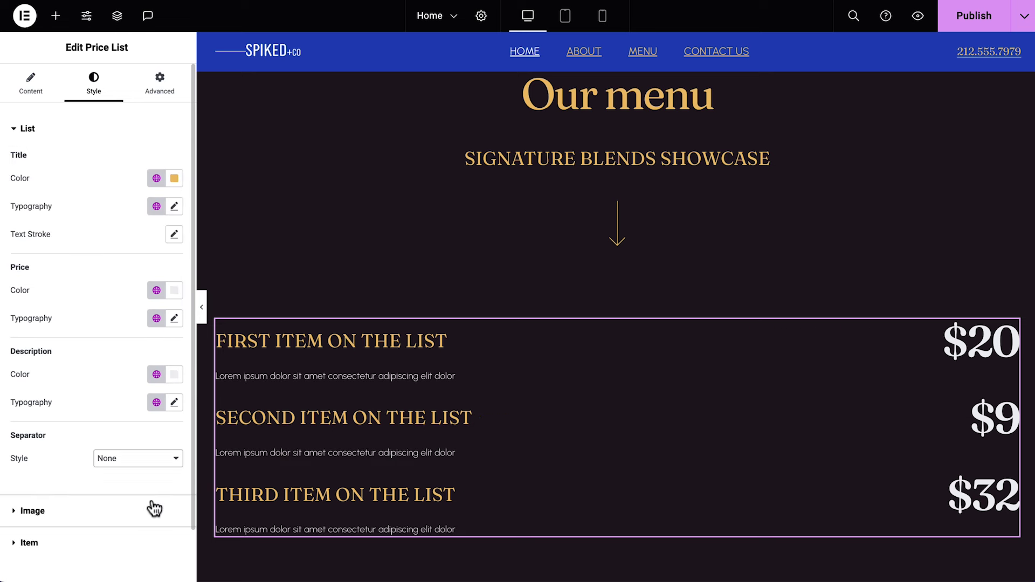
left_click(154, 534)
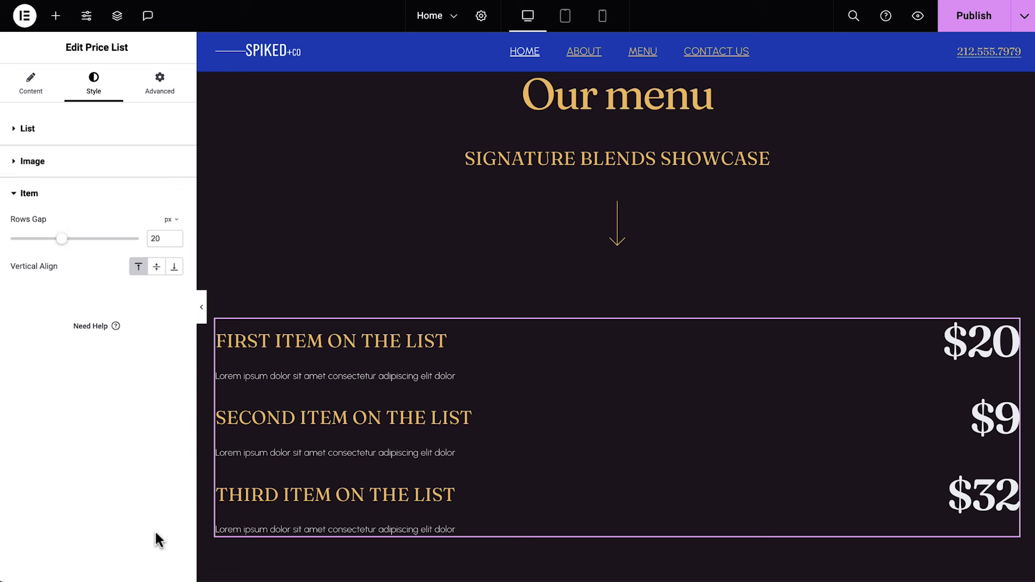
left_click(174, 236)
left_click(174, 236)
left_click(174, 236)
left_click(174, 237)
left_click(174, 236)
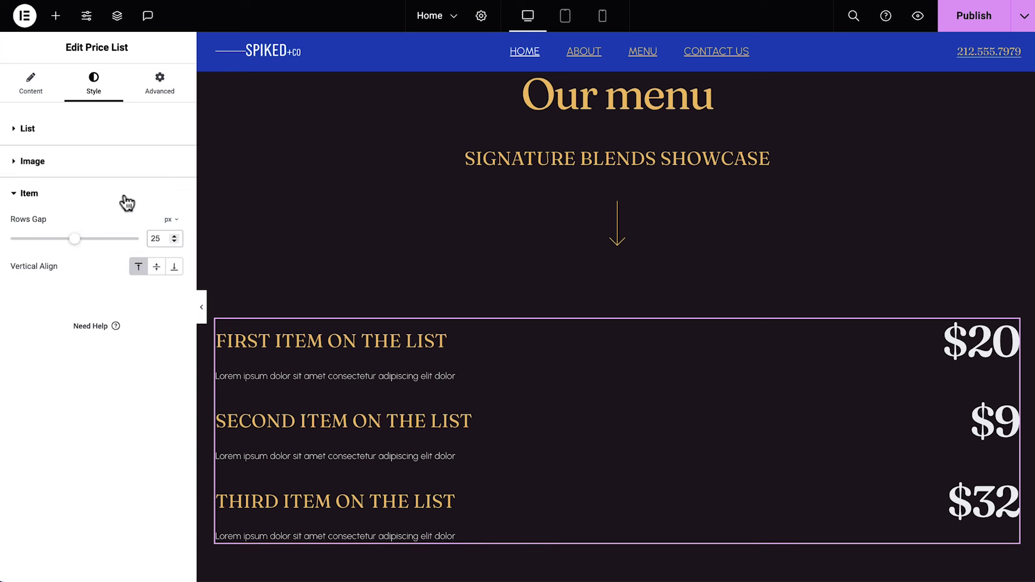
Step: Fill the first item with price 19, title Midnight Mocha Martini and its description
left_click(32, 86)
left_click(101, 182)
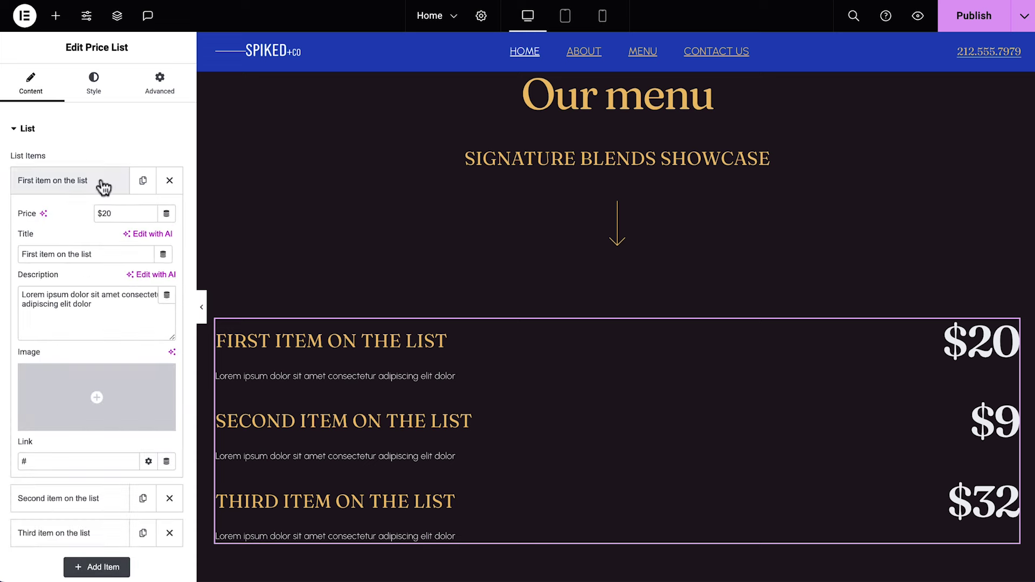
double_click(117, 213)
type("19")
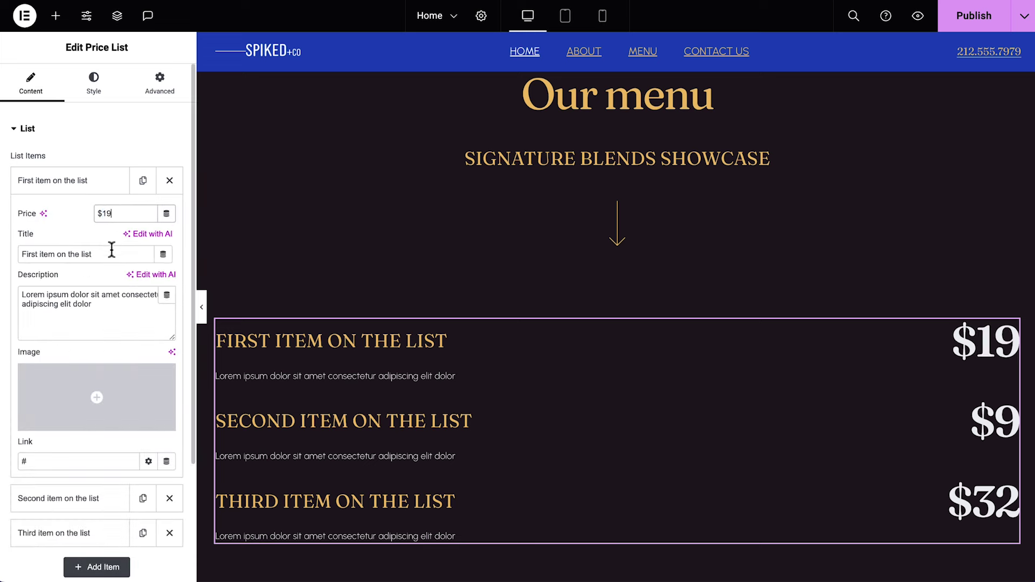
triple_click(112, 250)
type("Midnight Mocha Martini")
triple_click(120, 305)
type("A decadent blend of rich espresso, premium vodka, and a touch of chocolate liqueur, served chilled with a cocoa rimmed glass. Perfect for those who crave a sophisticated and indulgent coffee cocktail.")
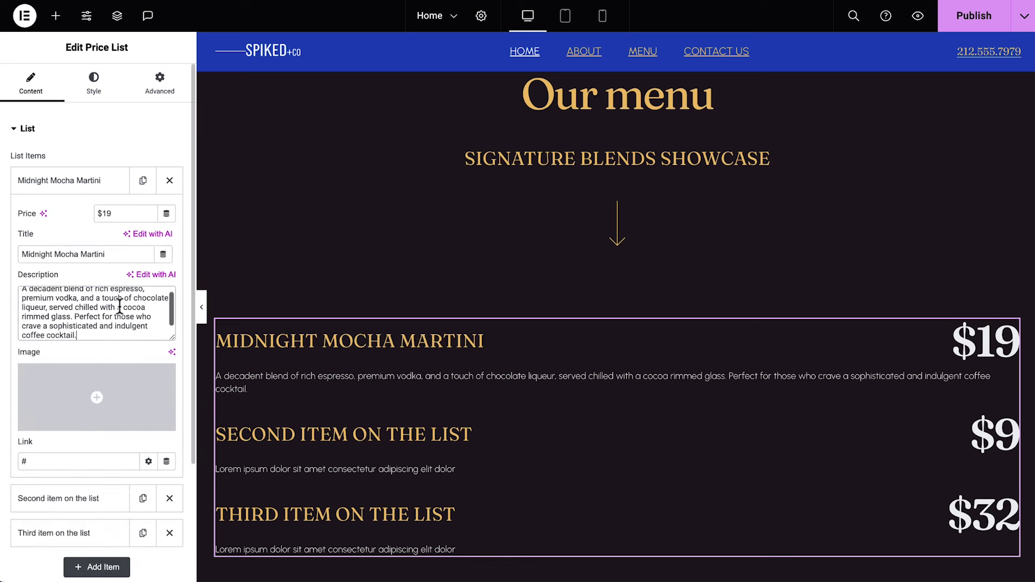
Step: Add the midnight-mocha-martini photo to the first item with alt text Midnight Mocha Martini
left_click(99, 402)
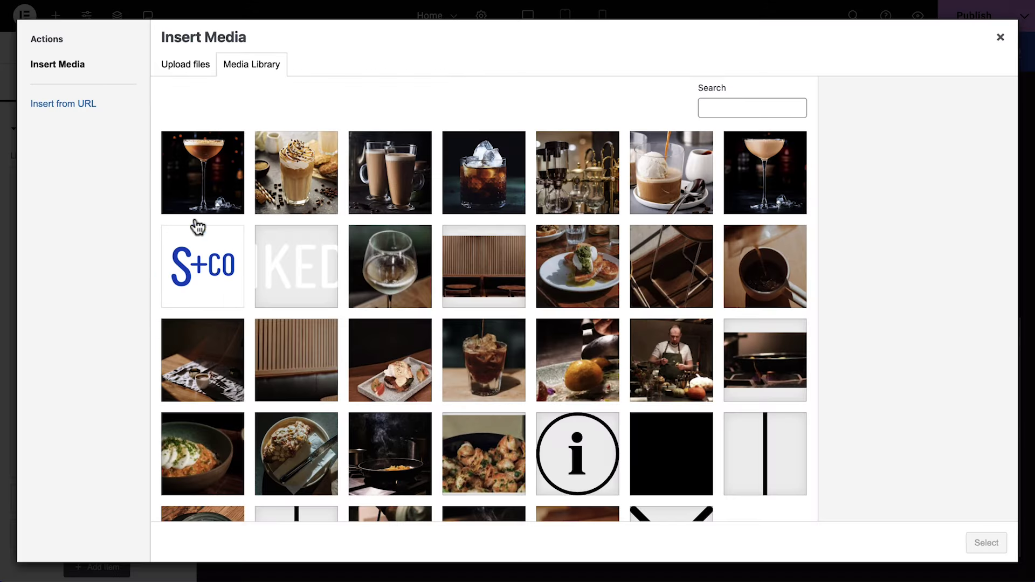
left_click(211, 188)
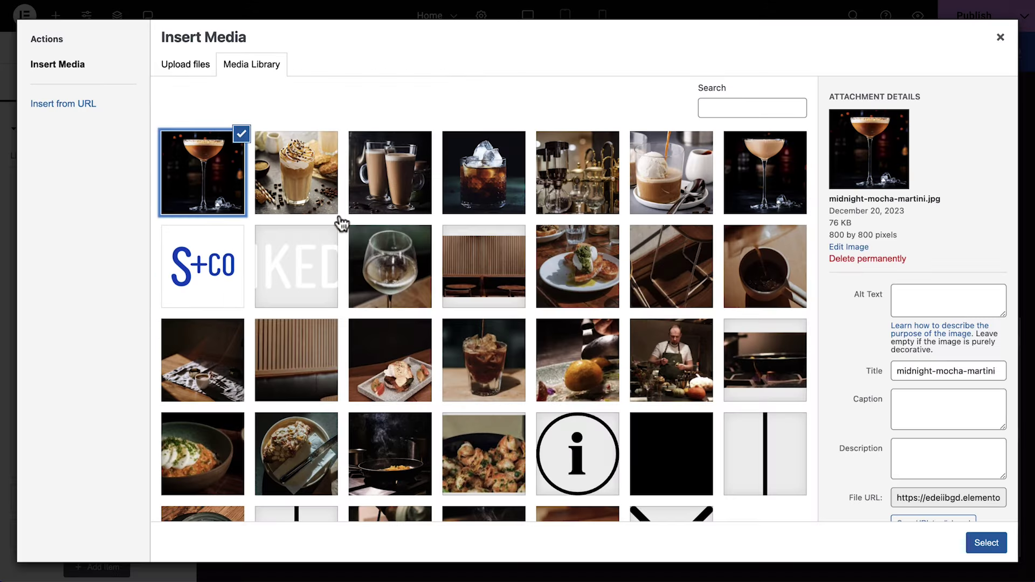
left_click(977, 298)
type("Midnight Mocha Martini")
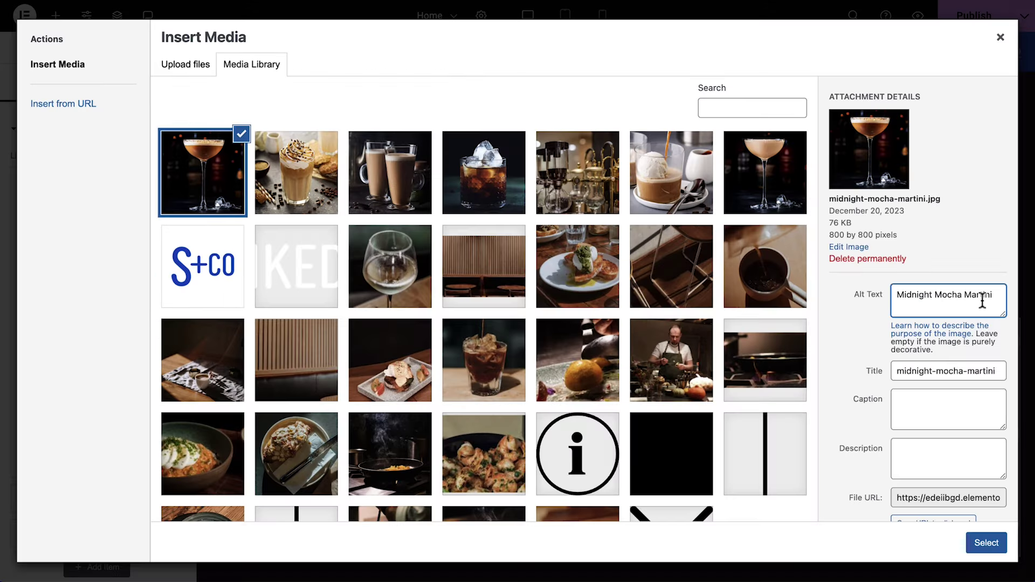
left_click(984, 542)
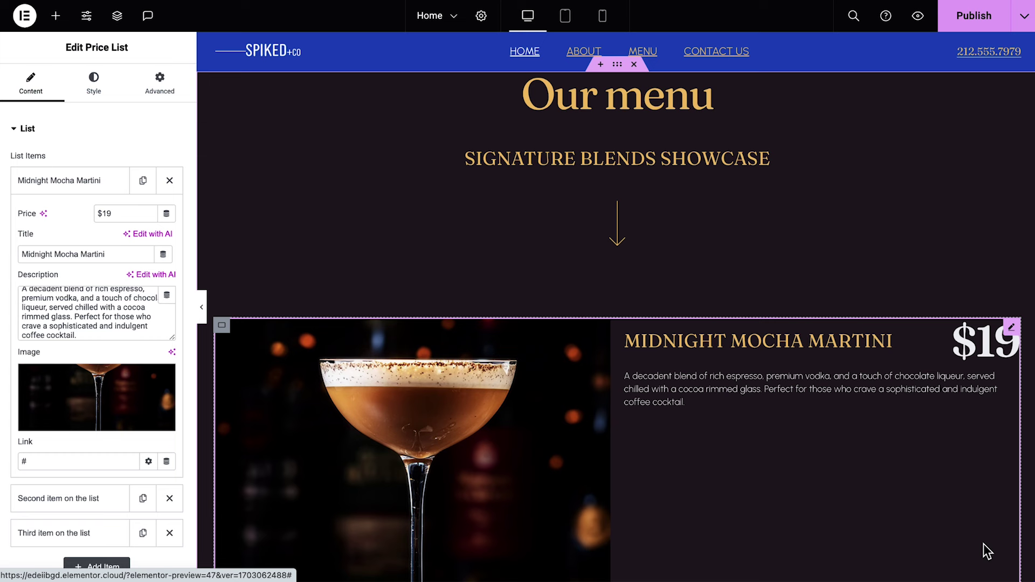
left_click(111, 183)
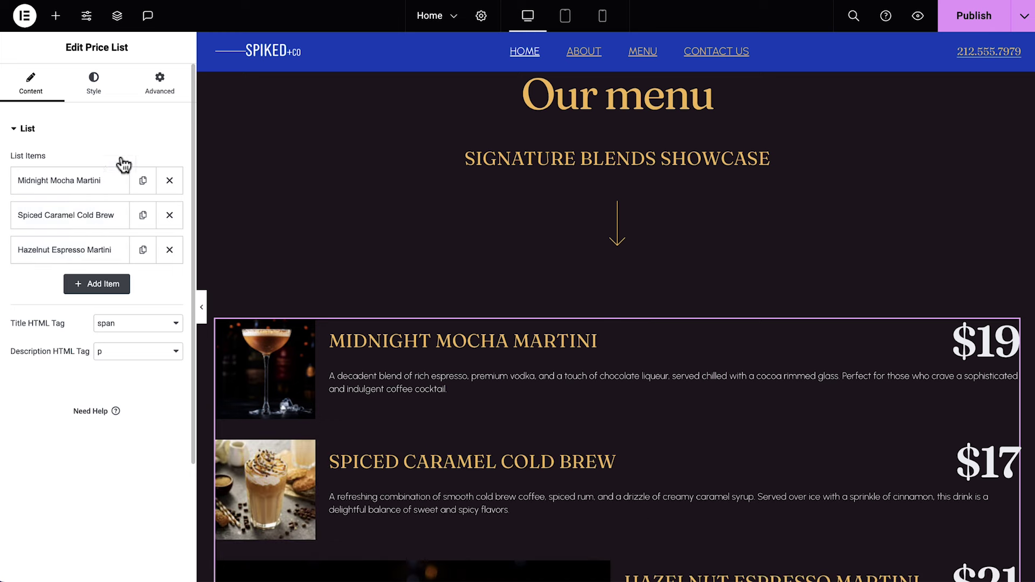
Step: Set the price list to a custom width of 40%
left_click(161, 90)
left_click(160, 266)
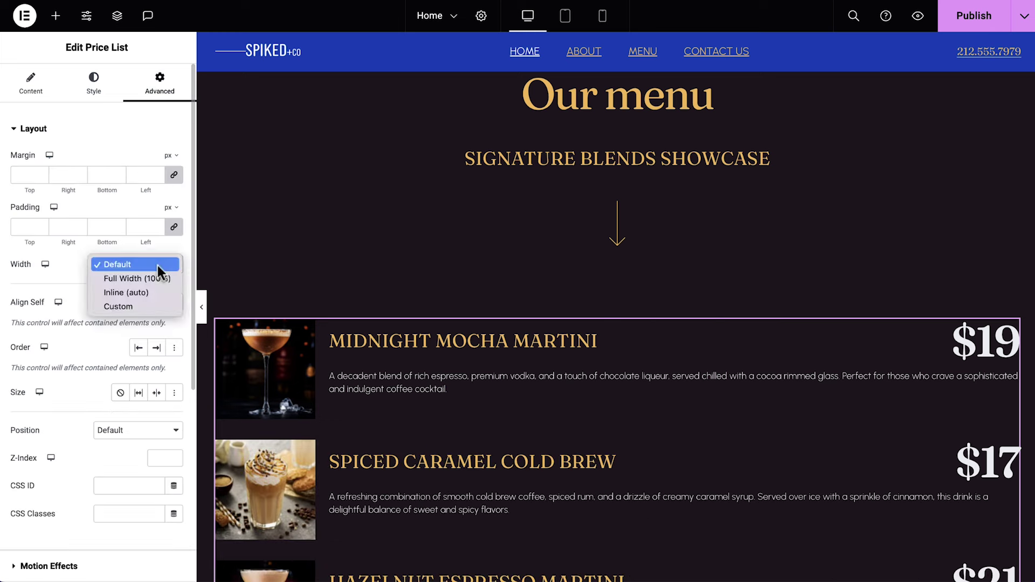
left_click(160, 302)
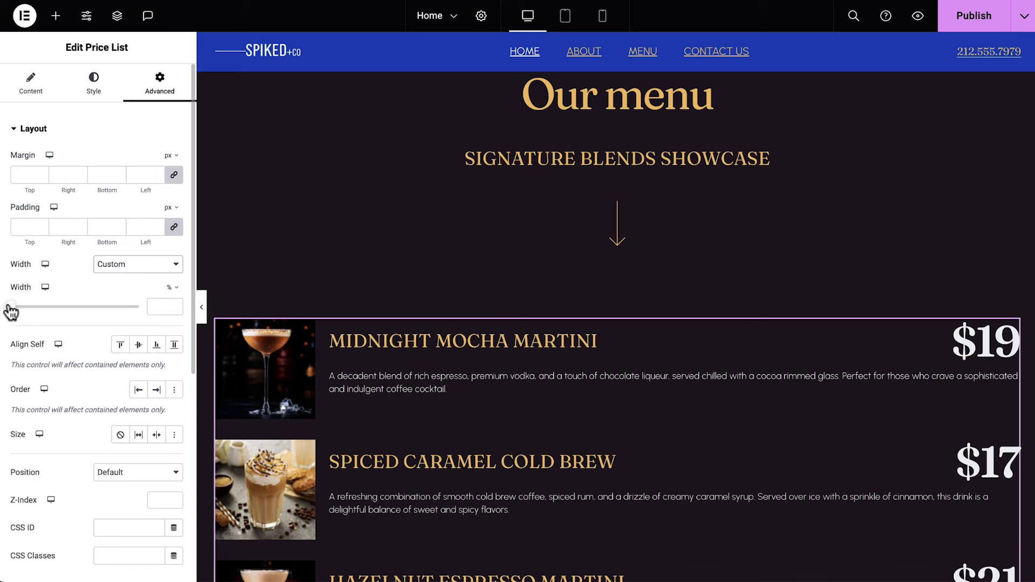
left_click_drag(9, 307, 74, 308)
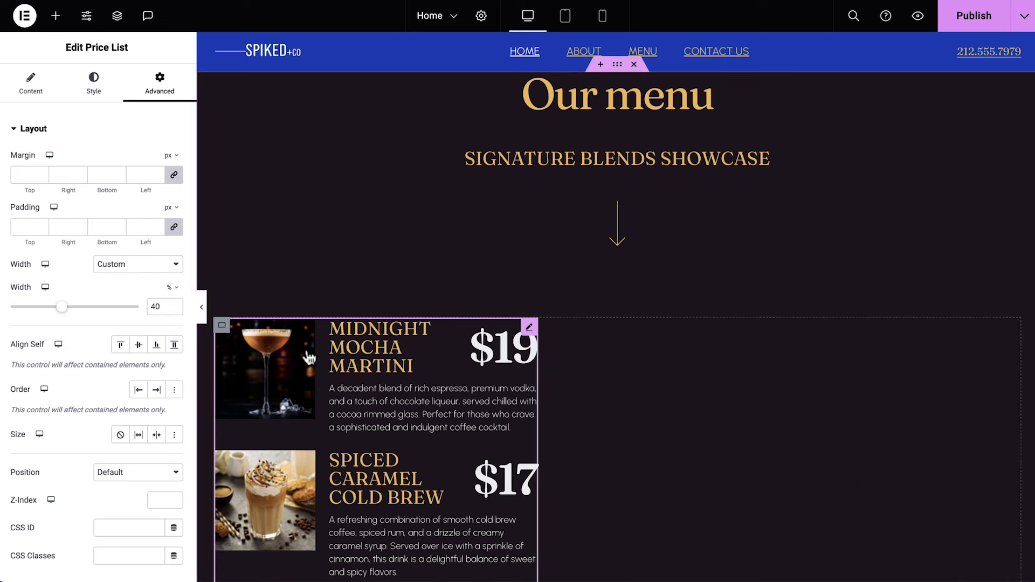
Step: Duplicate the price list and space the two lists evenly across the section
right_click(531, 334)
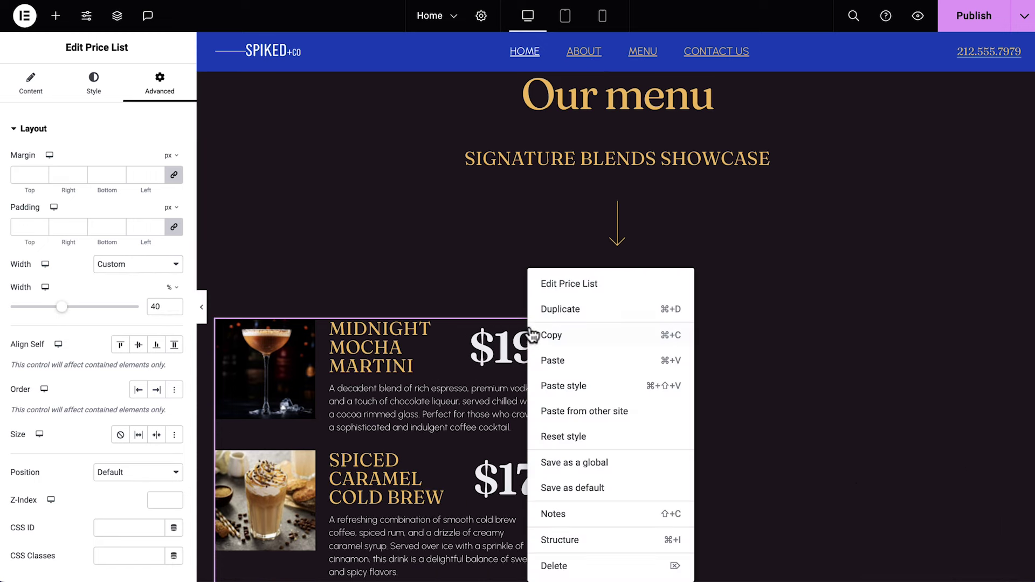
left_click(566, 322)
scroll(565, 313, "down", 4)
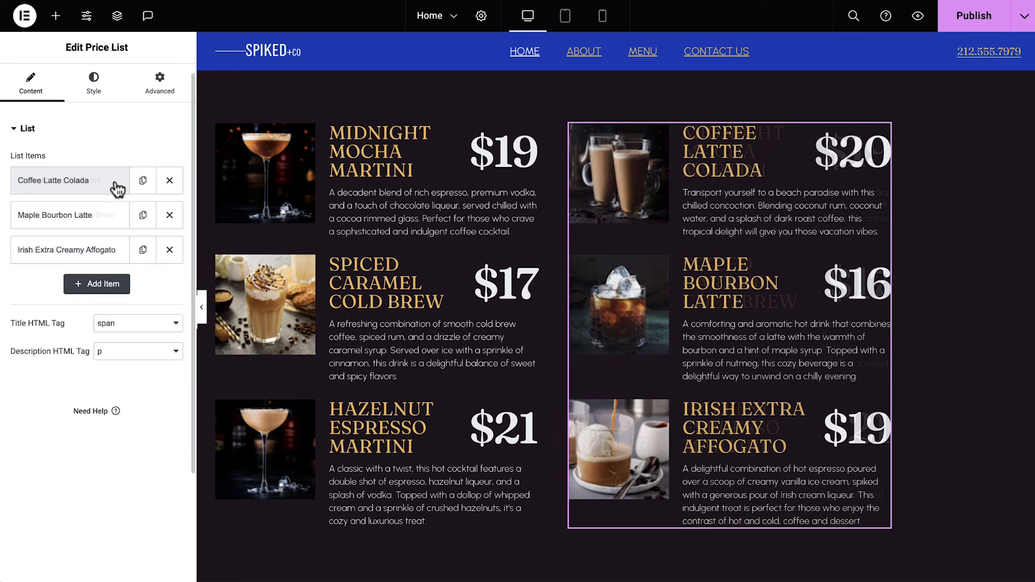
left_click(222, 131)
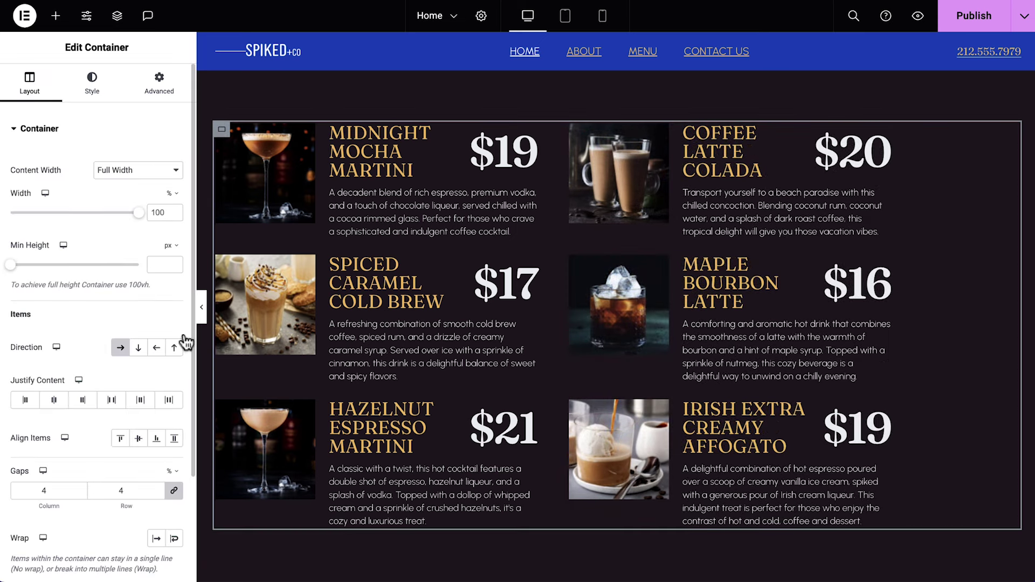
left_click(171, 400)
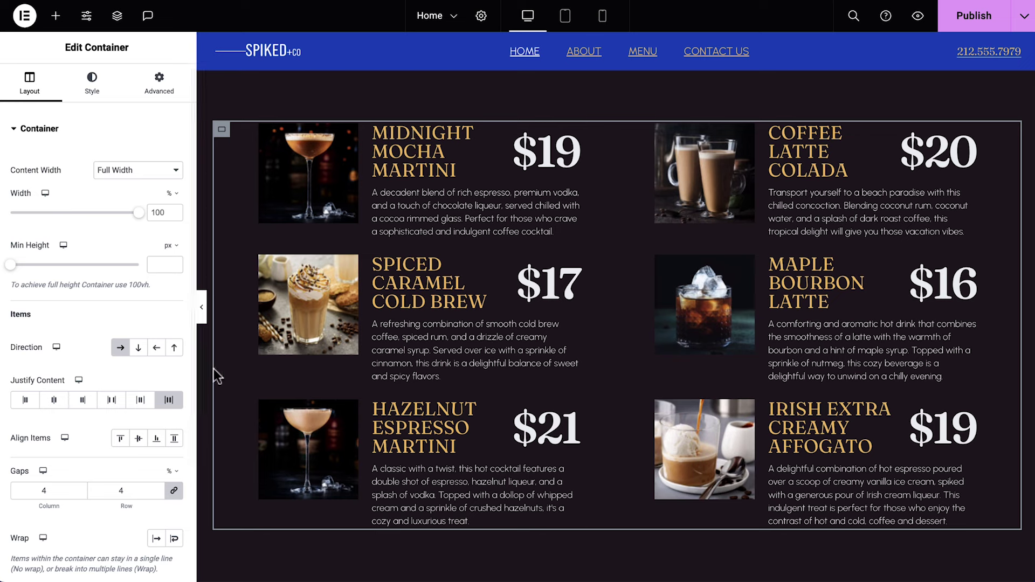
Step: Set the Menu section's top padding to 5% and its CSS ID to menu
scroll(504, 141, "up", 4)
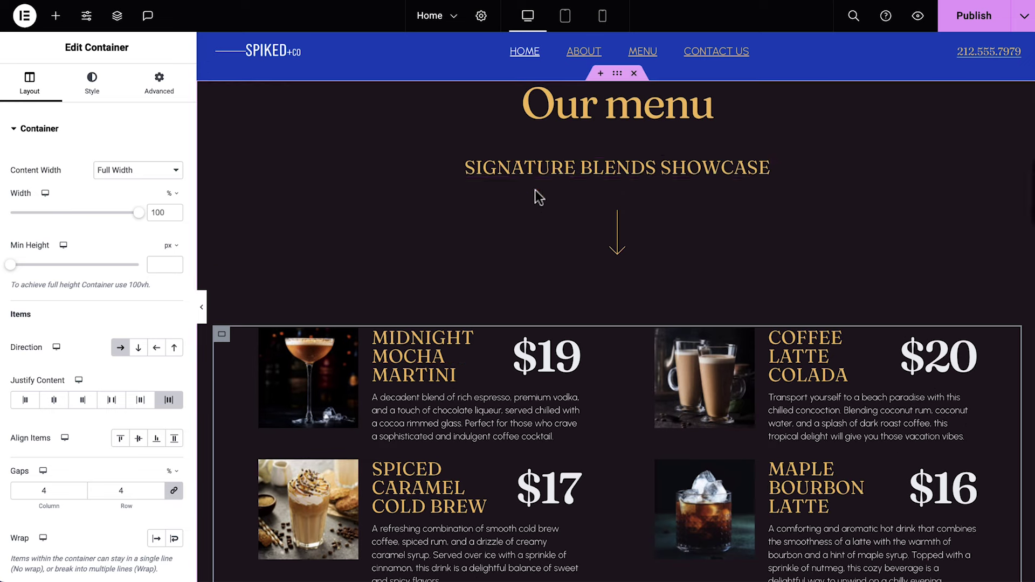
left_click(604, 80)
left_click(161, 81)
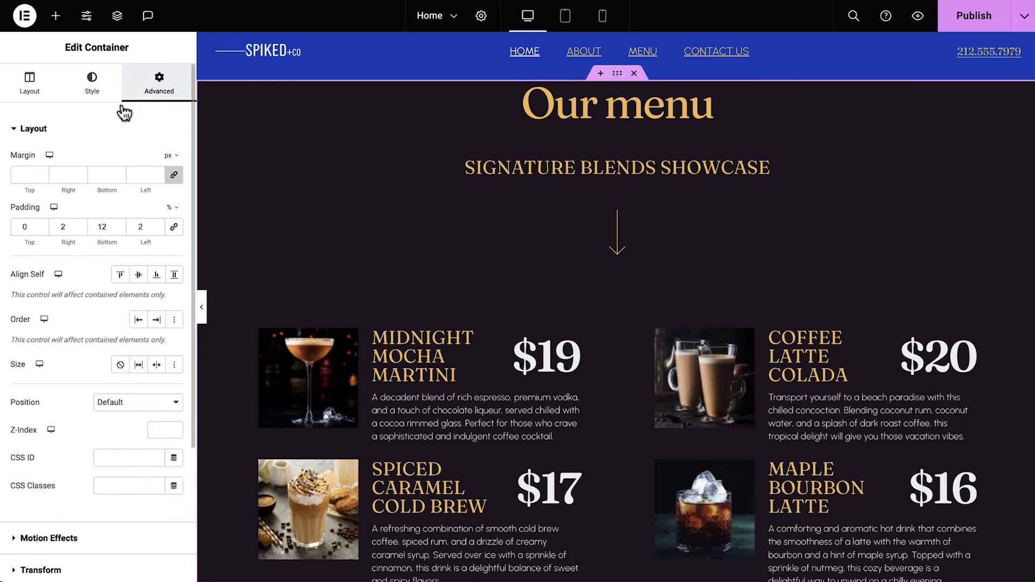
left_click(23, 227)
type("5")
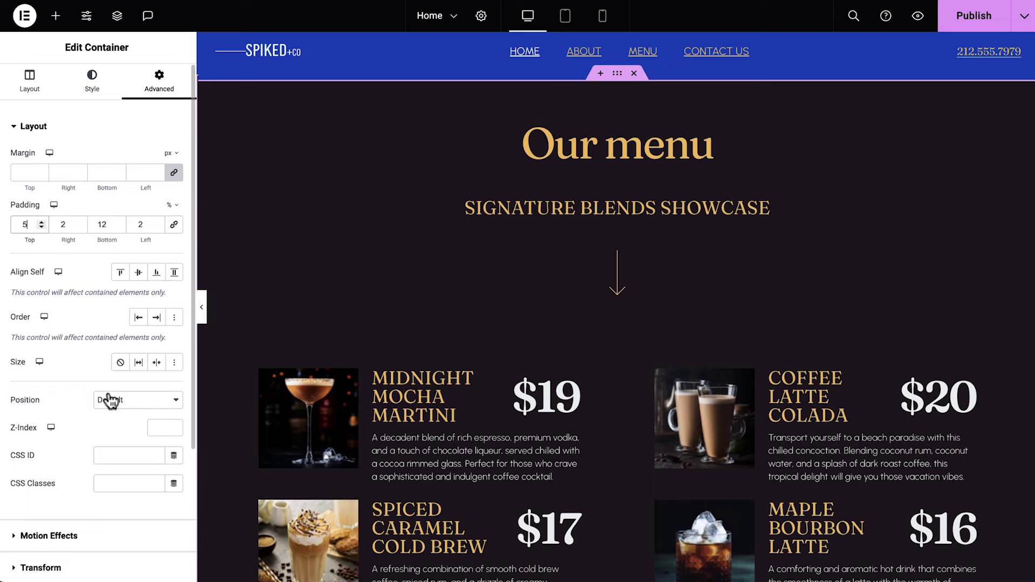
left_click(124, 456)
type("menu")
scroll(218, 456, "down", 8)
Step: Relabel the Learn More button to 'Download our full menu'
left_click(1012, 384)
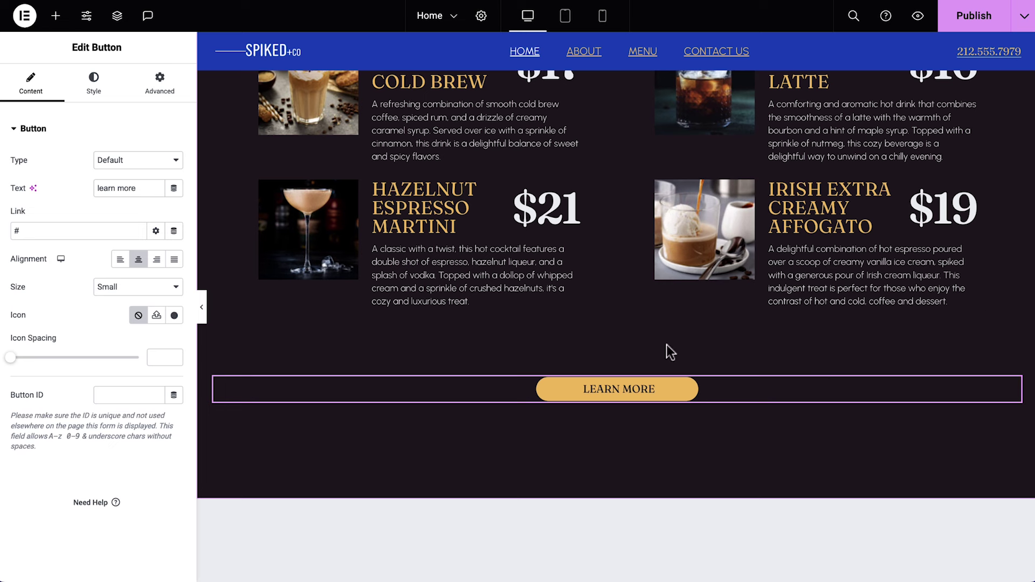
triple_click(150, 187)
type("download our full menu")
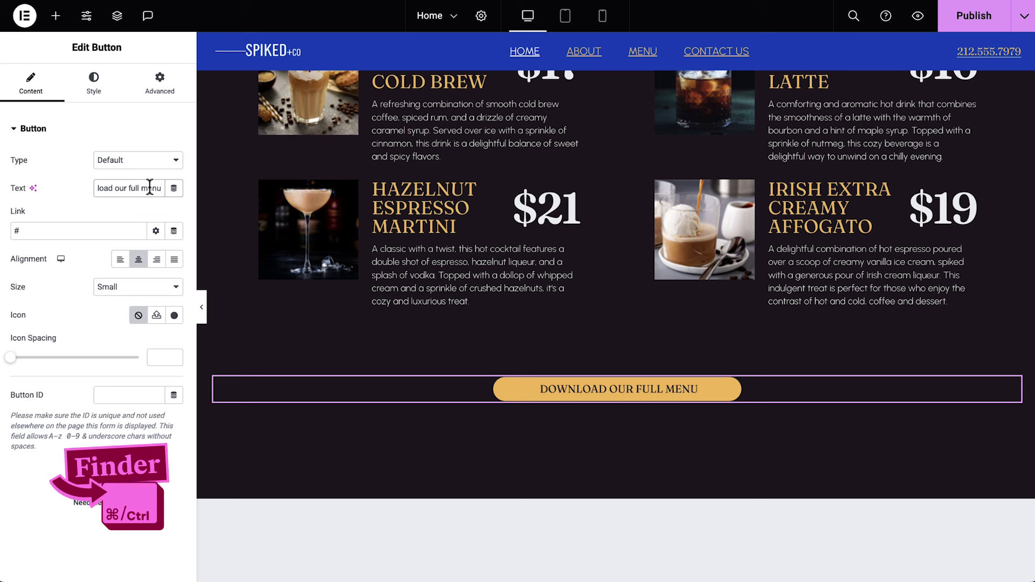
Step: Leave the editor for the WordPress Dashboard via the Ctrl+E quick search for 'dash'
key("ctrl+e")
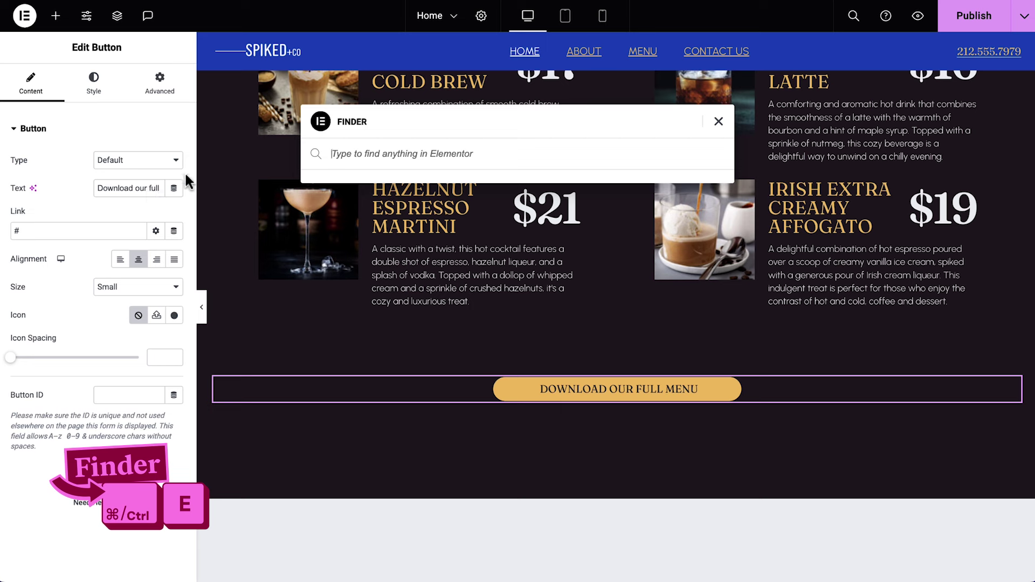
type("dash")
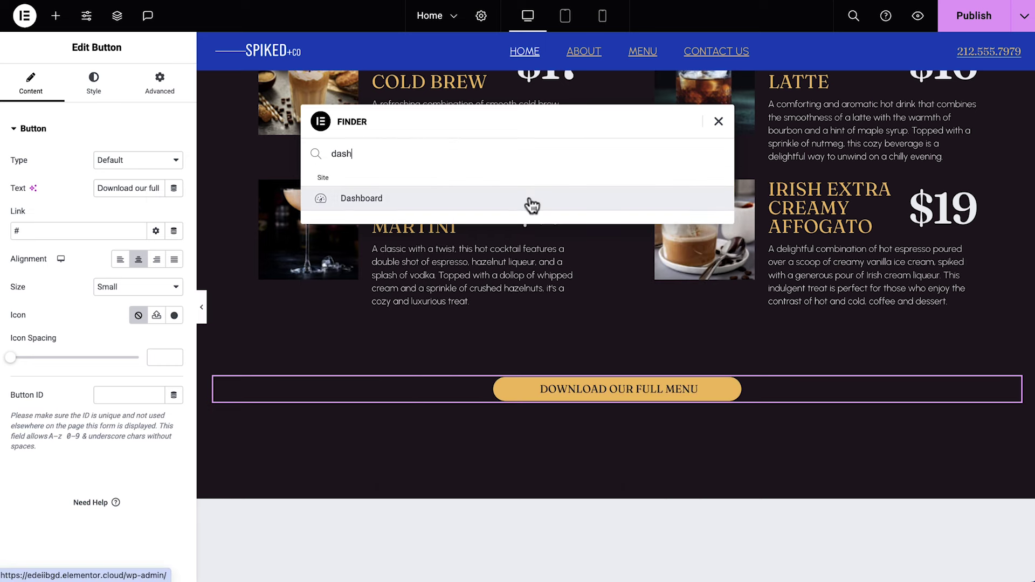
left_click(532, 205)
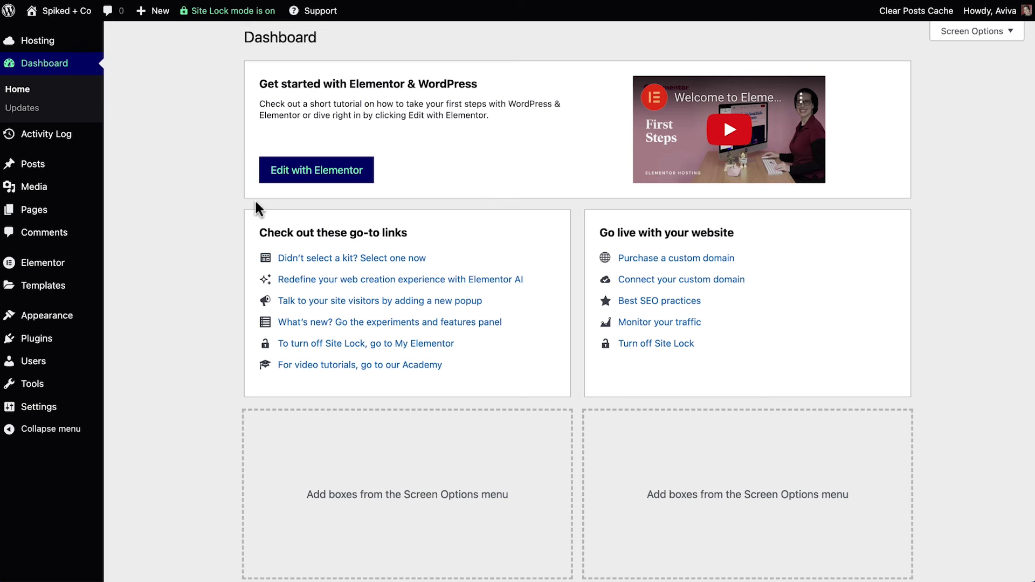
Step: Upload spiked-co-menu.pdf to the Media Library and open its attachment details
left_click(79, 194)
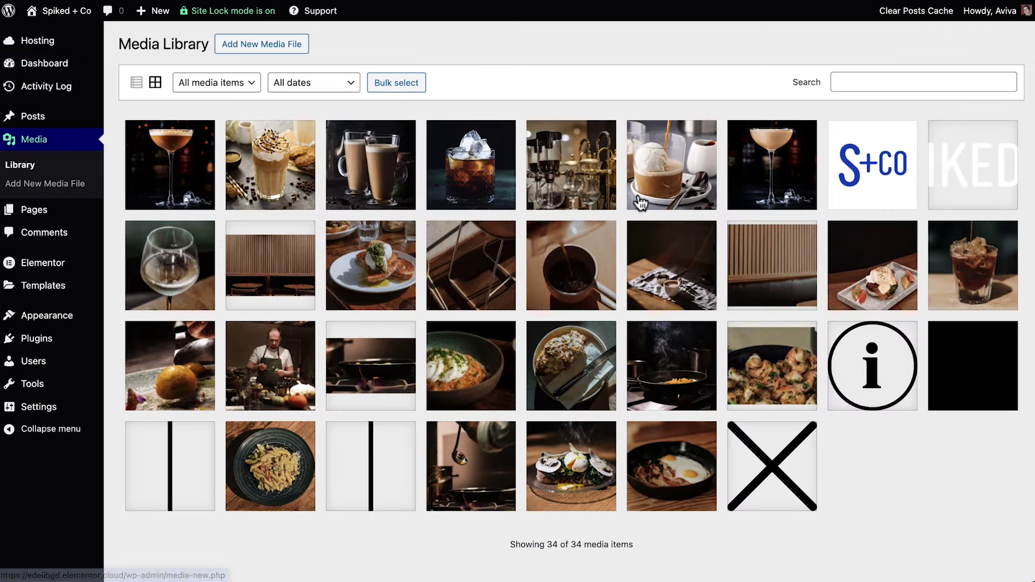
left_click_drag(714, 205, 523, 249)
left_click(182, 157)
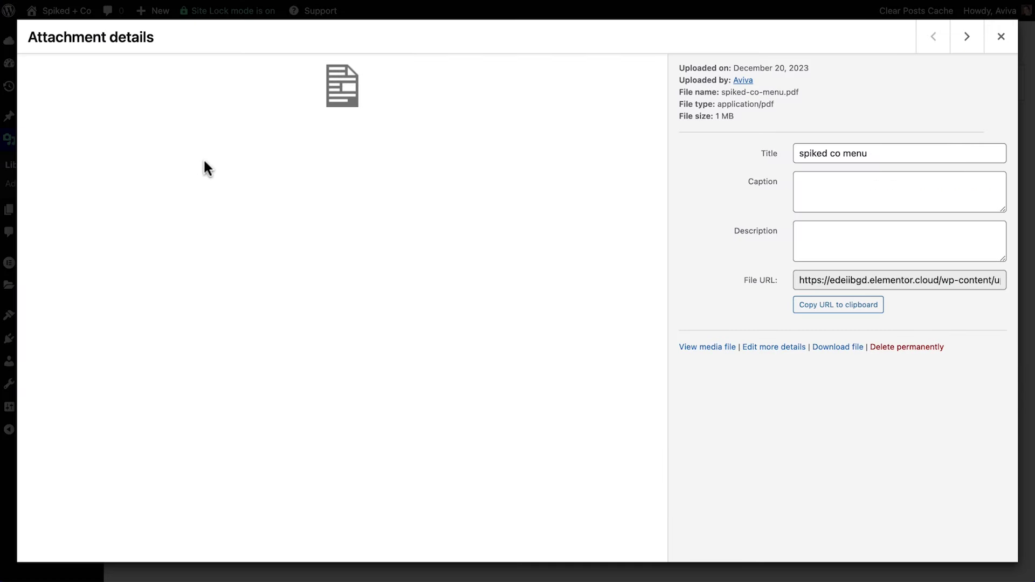
Step: Link the button to the copied menu PDF URL, opening in a new window
left_click(845, 312)
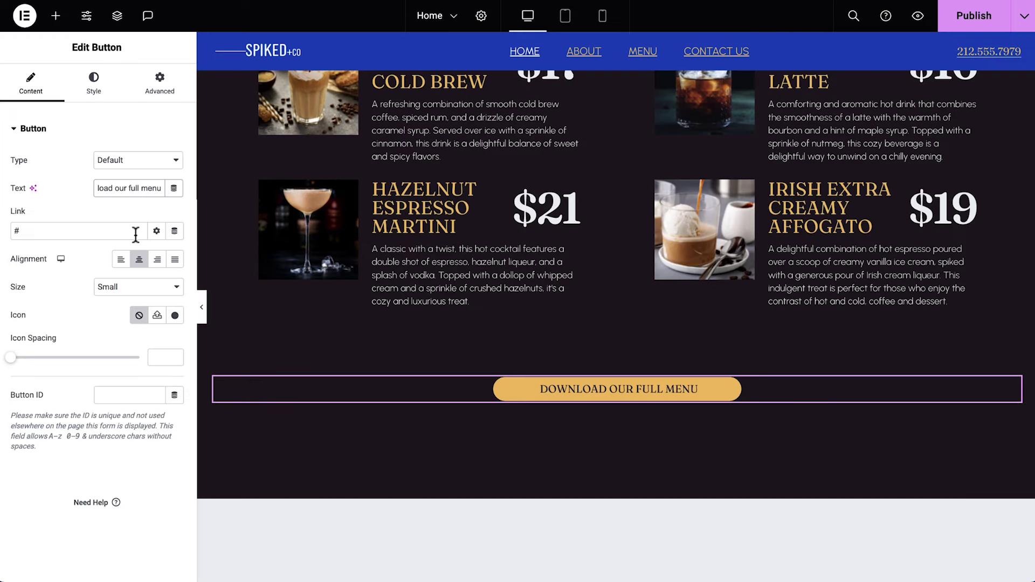
double_click(135, 235)
key("ctrl+v")
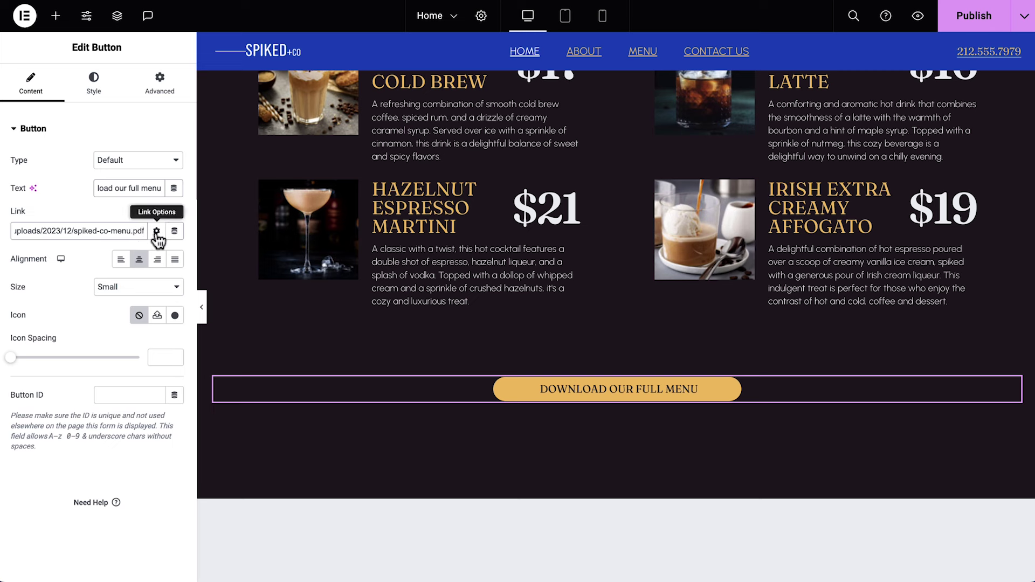
left_click(158, 233)
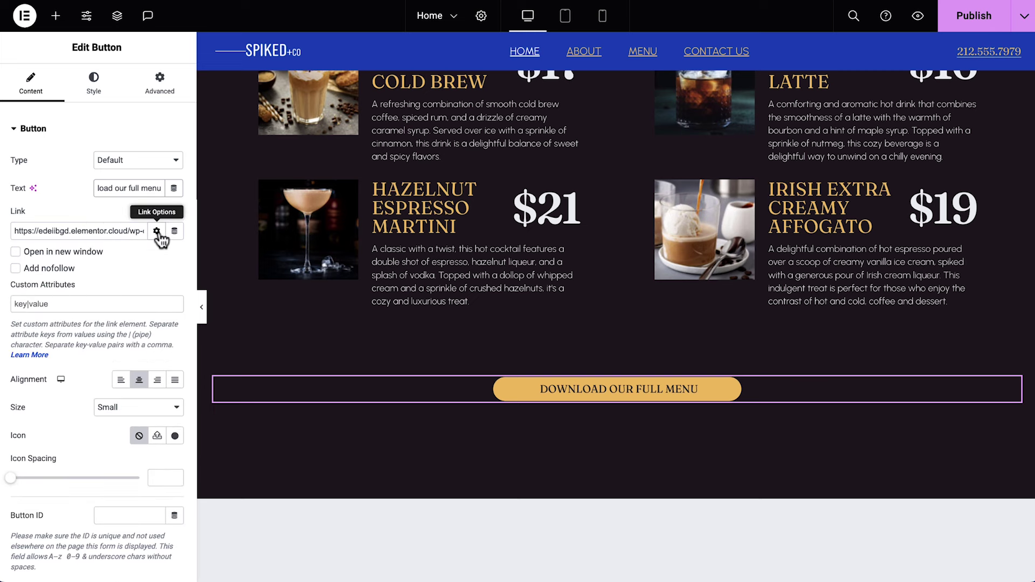
left_click(101, 260)
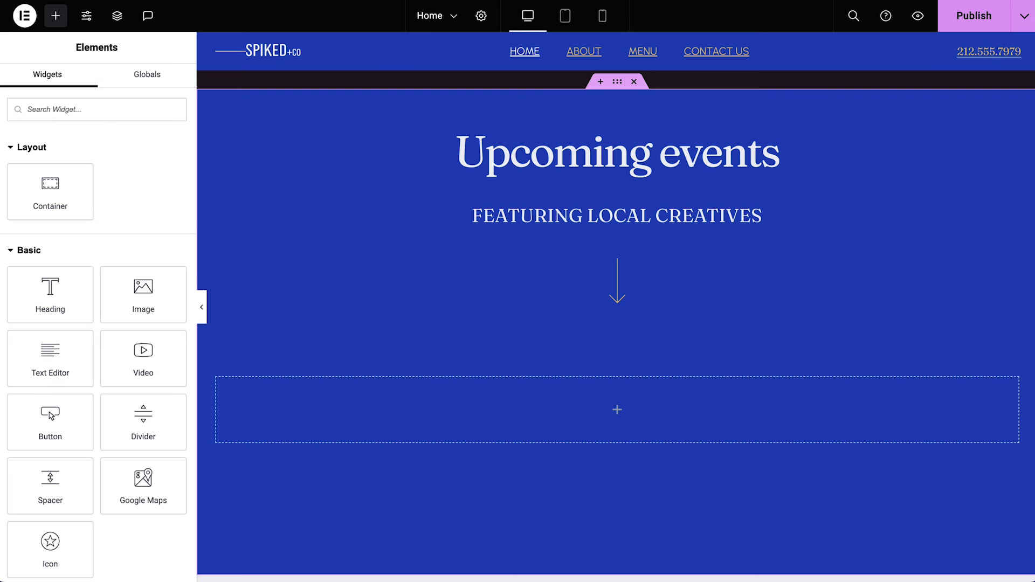
Step: Drag a Flip Box widget, found by searching 'flip', into the empty events container
left_click(164, 110)
type("flip")
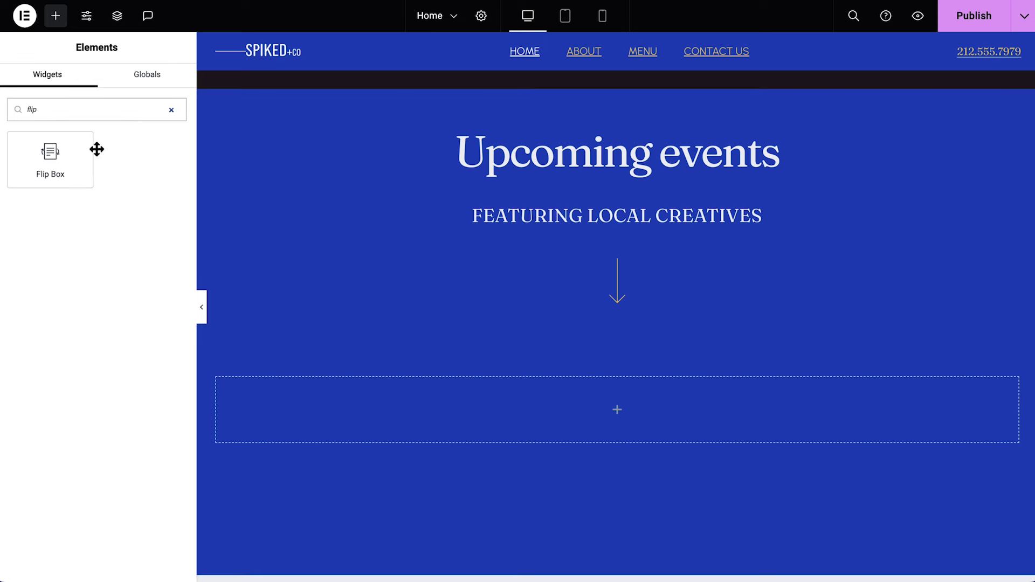
left_click_drag(47, 154, 284, 399)
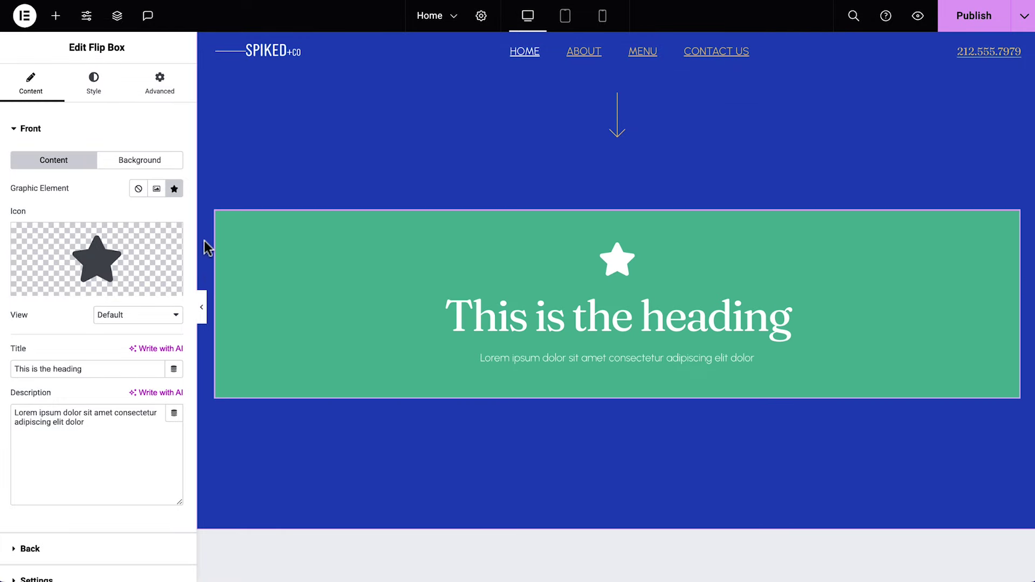
Step: Remove the front icon, retitle the front 'Rhythm + Brews' and clear its description
left_click(135, 190)
triple_click(124, 243)
type("Rhythm + Bre")
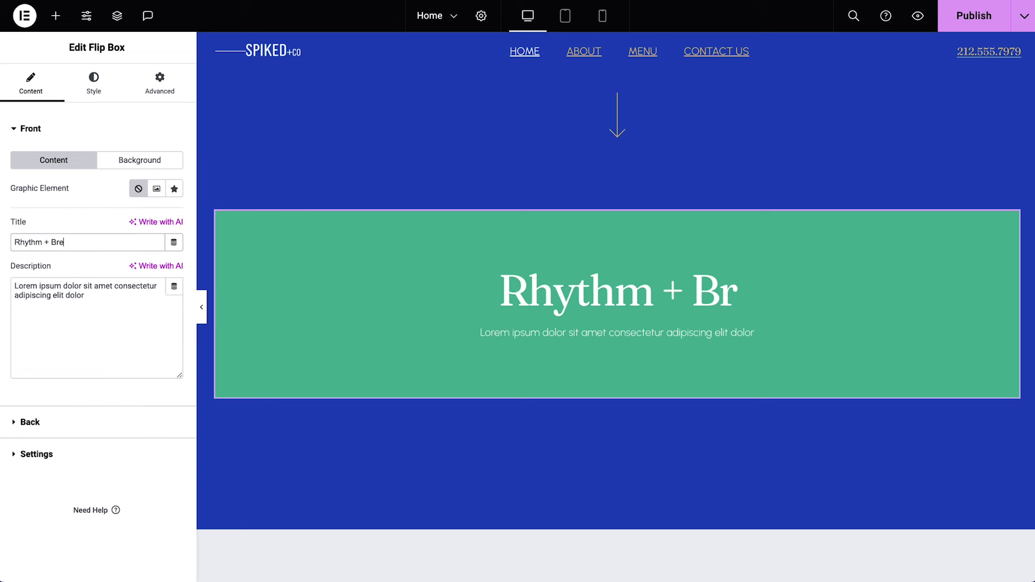
type("ws")
triple_click(116, 305)
key("BackSpace")
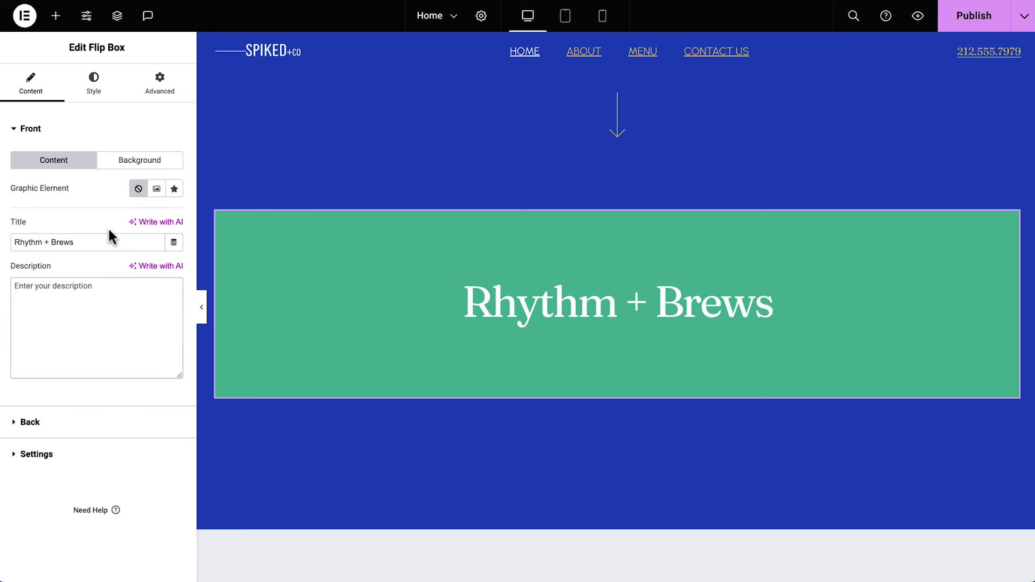
Step: Give the front a Center Center, Cover guitar image background under a semi-transparent Primary overlay
left_click(135, 167)
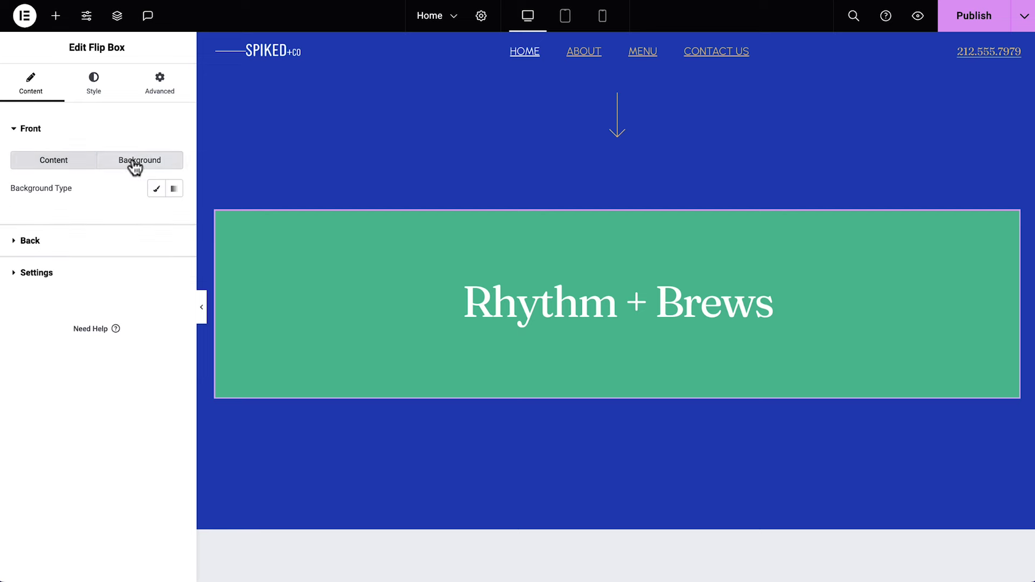
left_click(156, 188)
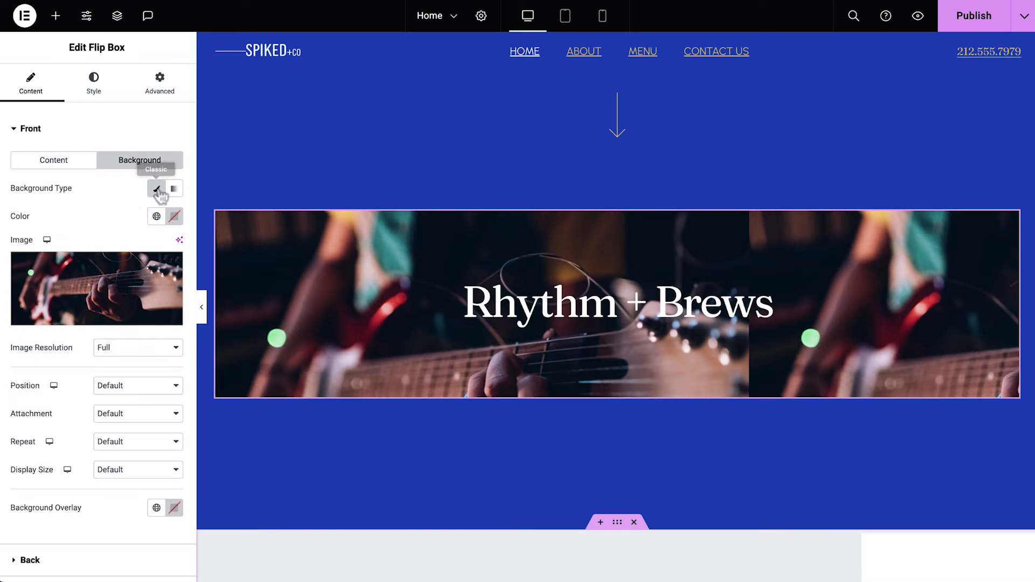
left_click(168, 387)
left_click(167, 399)
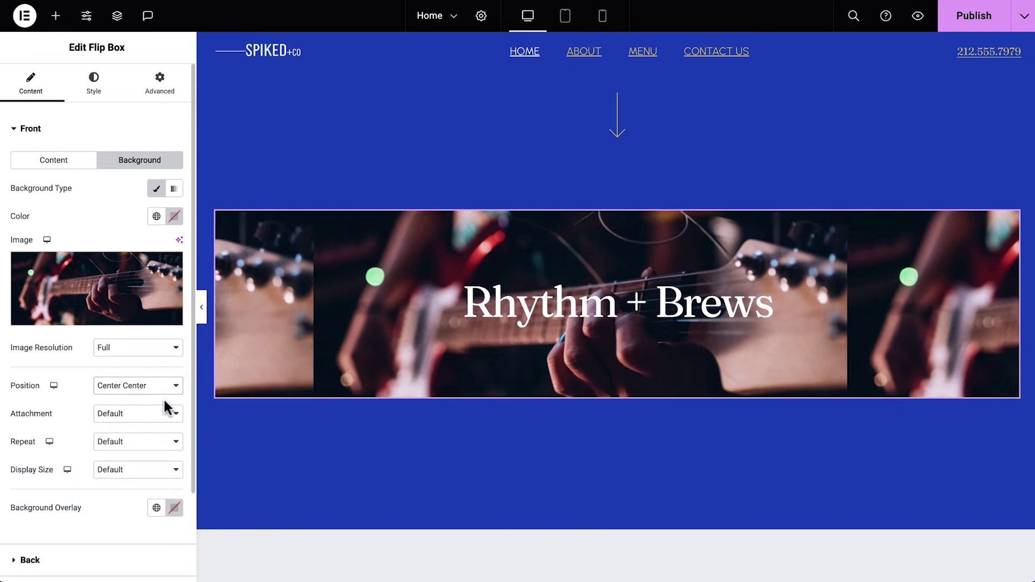
left_click(153, 471)
left_click(153, 501)
left_click(156, 509)
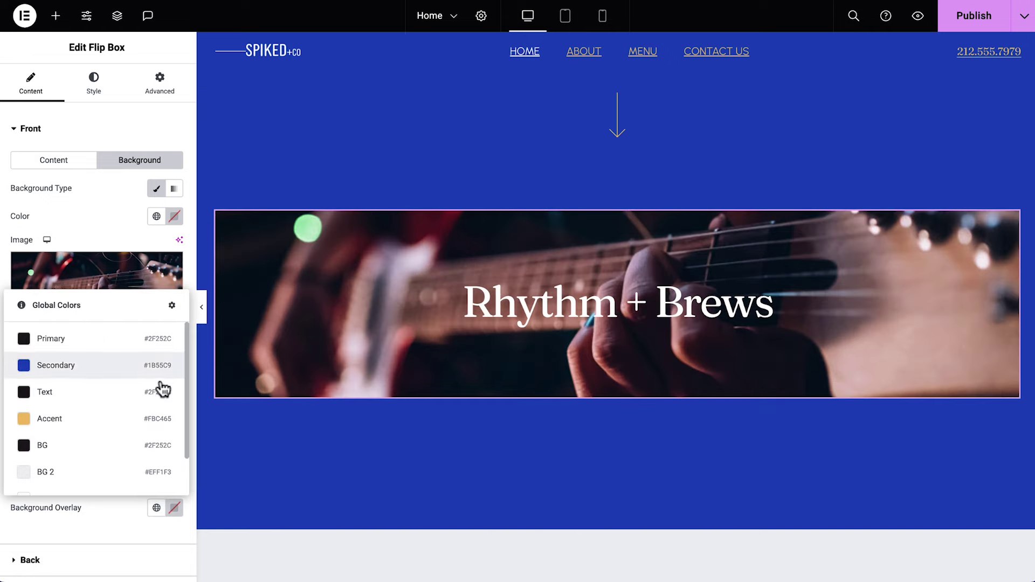
left_click(168, 345)
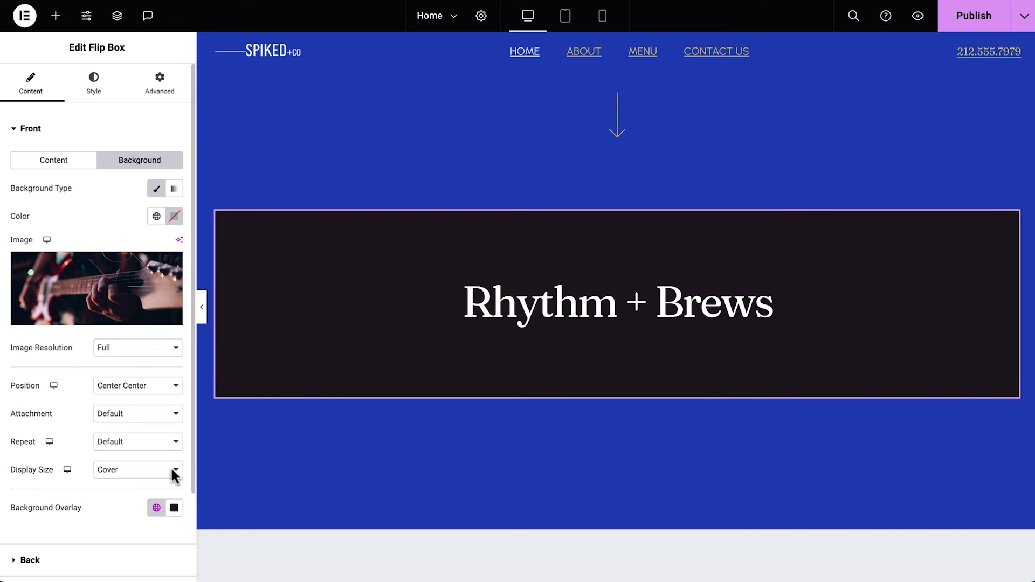
left_click(174, 508)
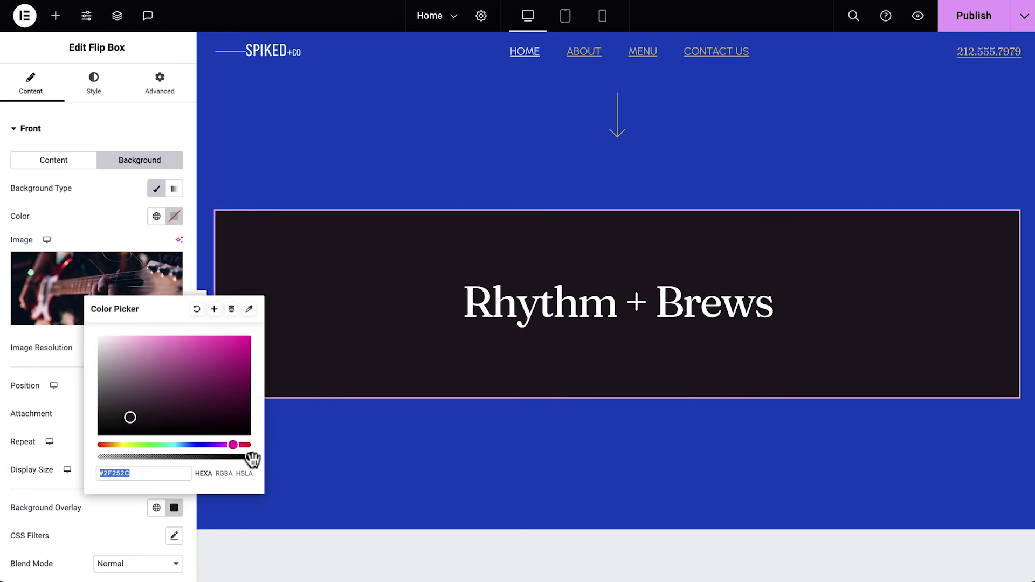
left_click_drag(250, 457, 229, 459)
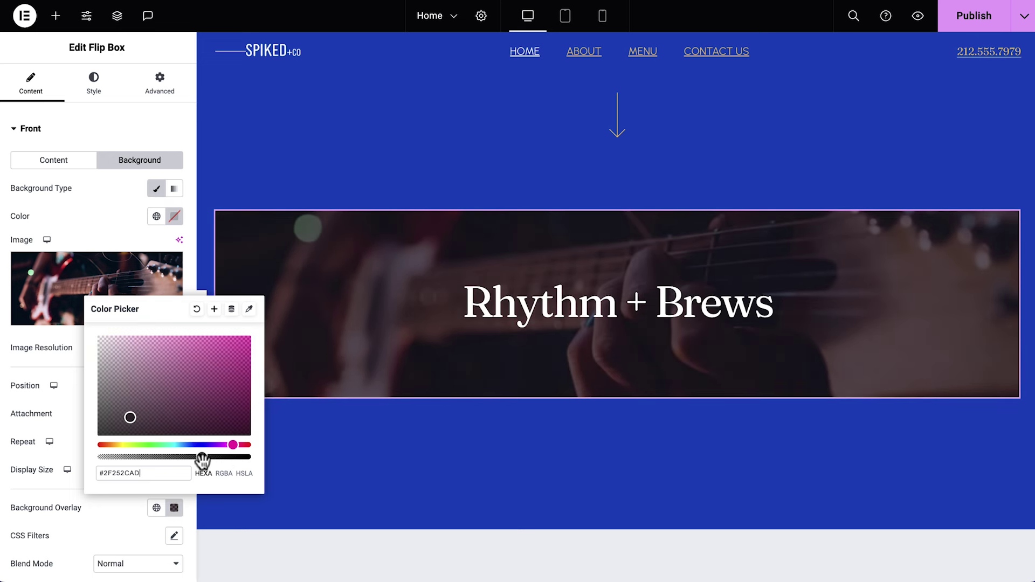
scroll(127, 515, "down", 3)
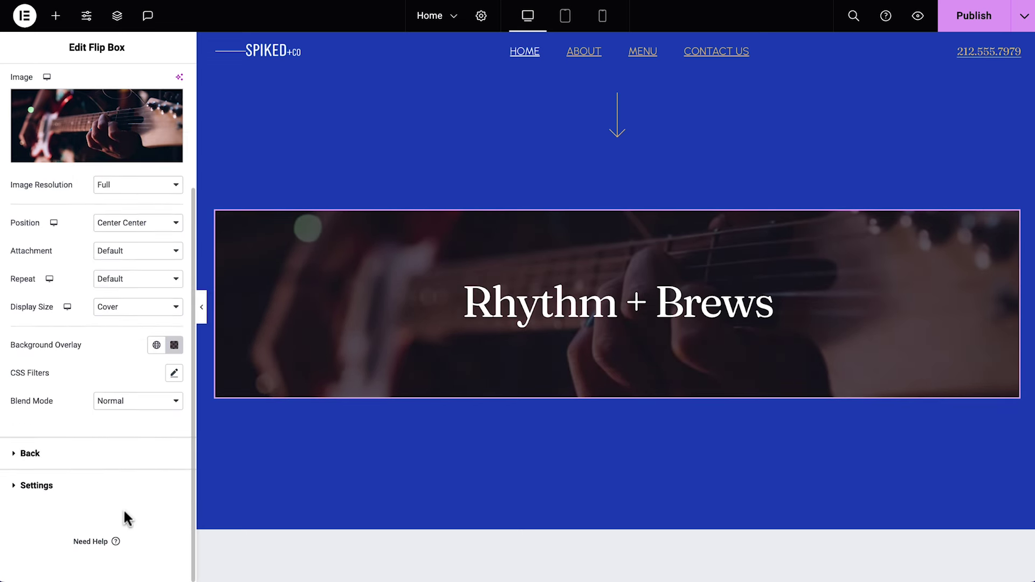
Step: Set the back title to 1.4.24, paste the event description and remove the button text
left_click(142, 454)
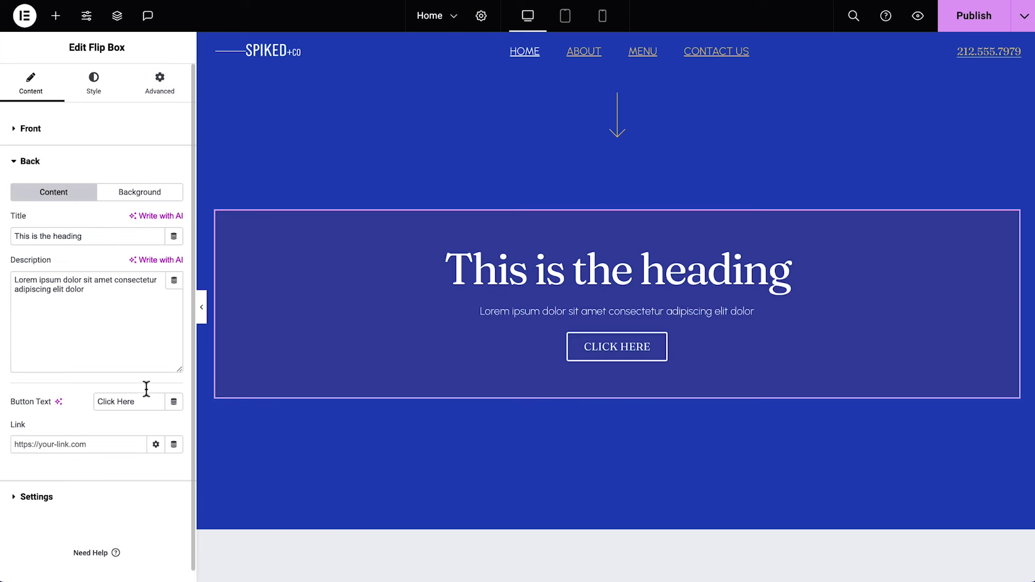
triple_click(140, 237)
type("1.4.24")
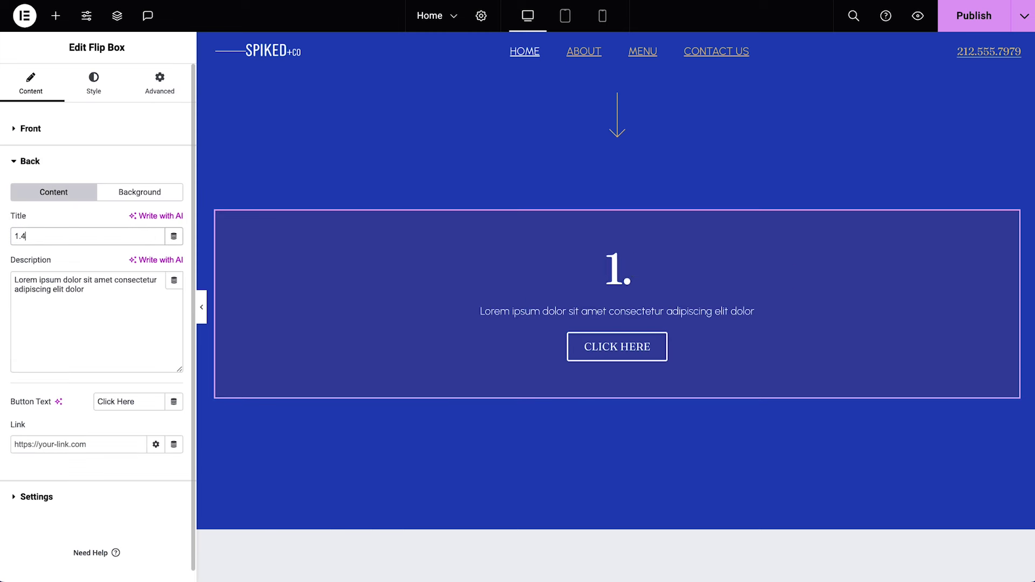
triple_click(141, 294)
type("Join us for a night of soulful tunes and delightful libations at Spiked + Co. Enjoy live performances by local musicians while sipping on our signature coffee cocktails and craft beers. Let the music move you as you indulge in a harmonious blend of melodies and flavors.")
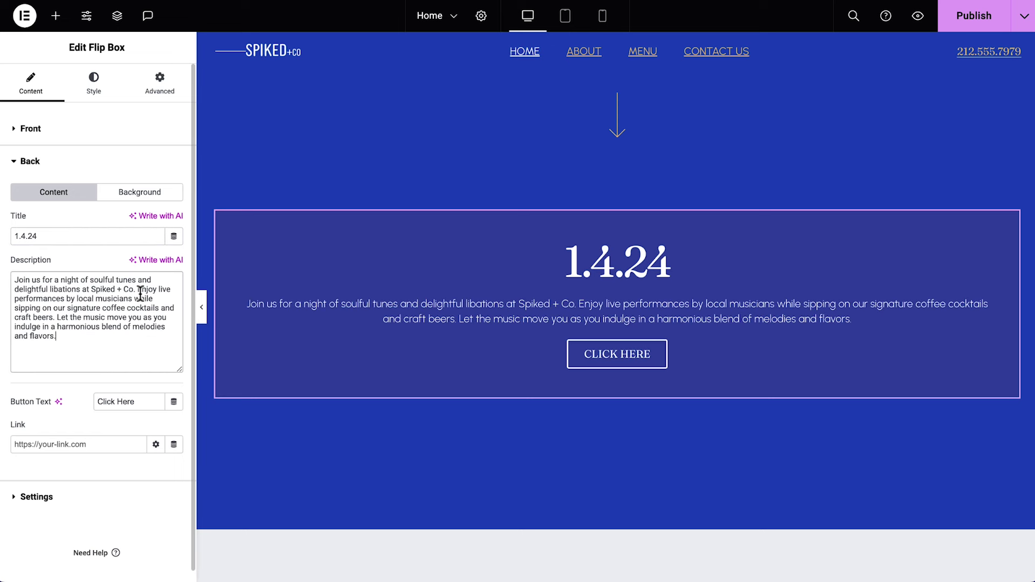
triple_click(144, 402)
key("BackSpace")
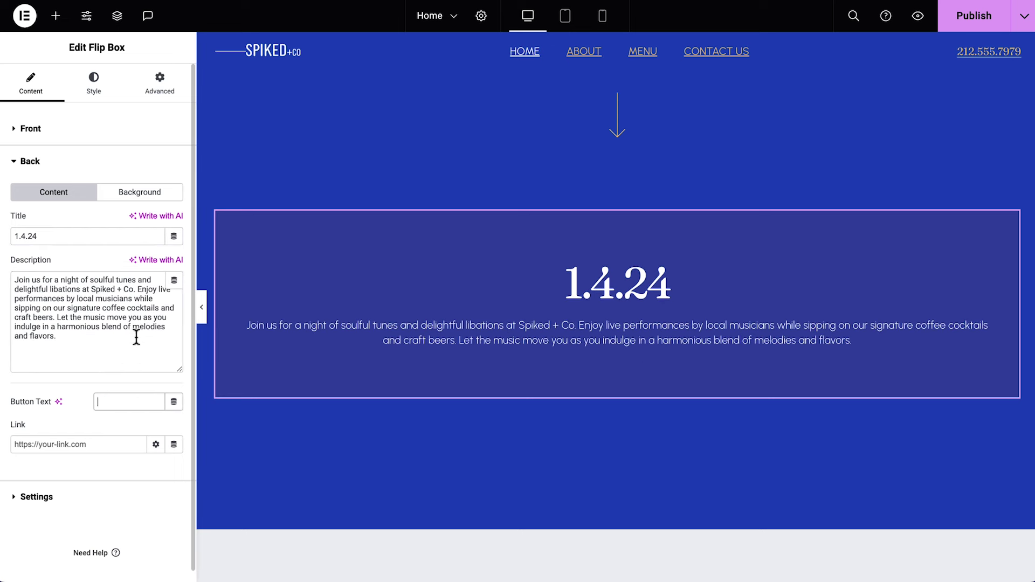
Step: Give the back a Classic background in the light grey BG 2 global colour
left_click(148, 198)
left_click(157, 221)
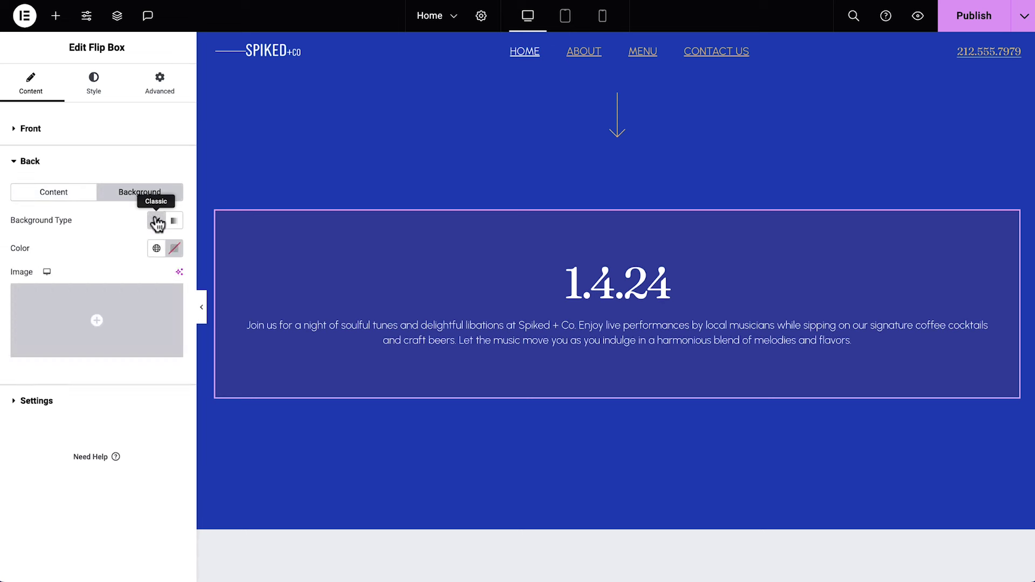
left_click(155, 248)
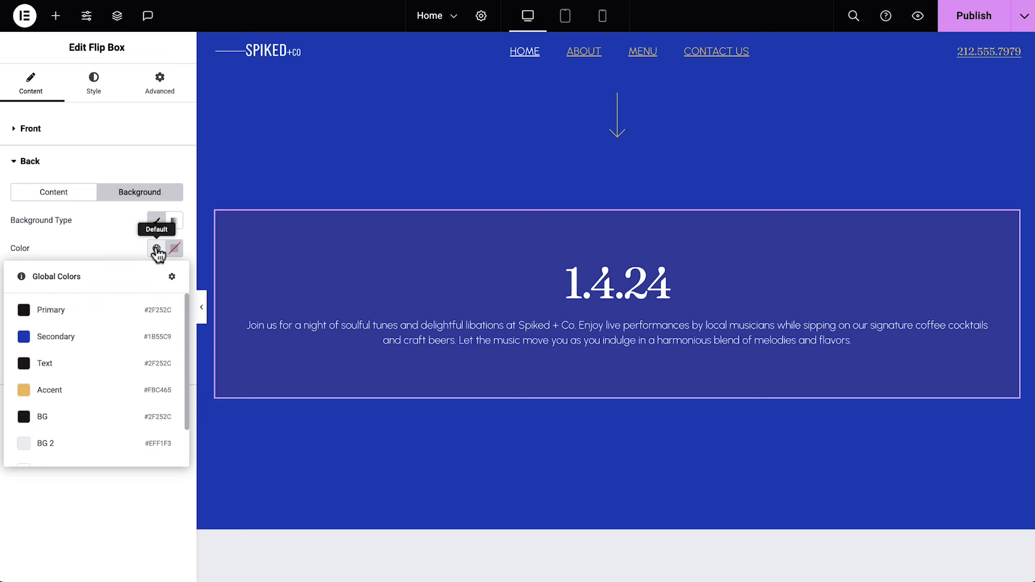
left_click(144, 441)
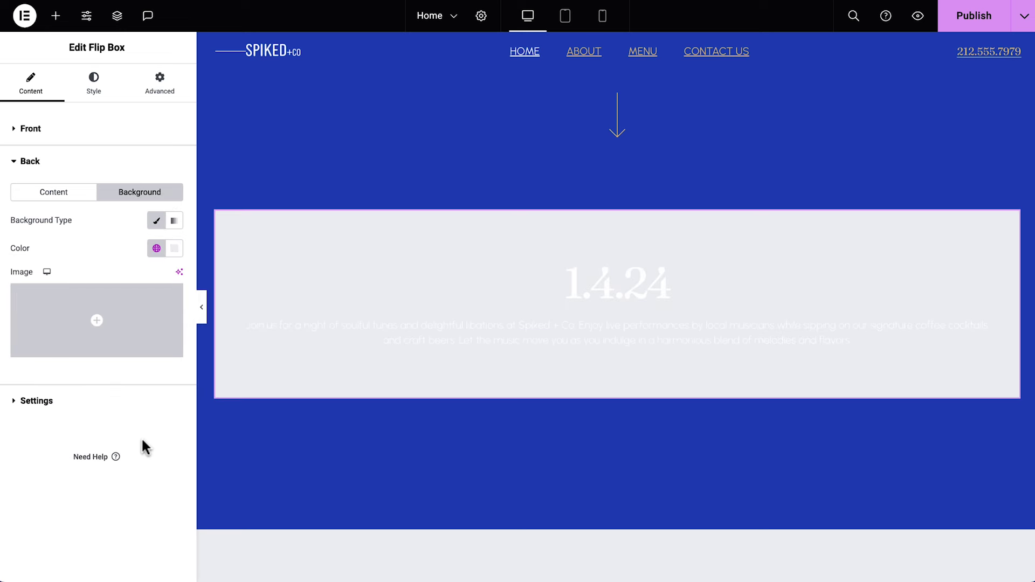
Step: Colour the back 1.4.24 title Secondary blue and the back description with the Text global colour
left_click(95, 100)
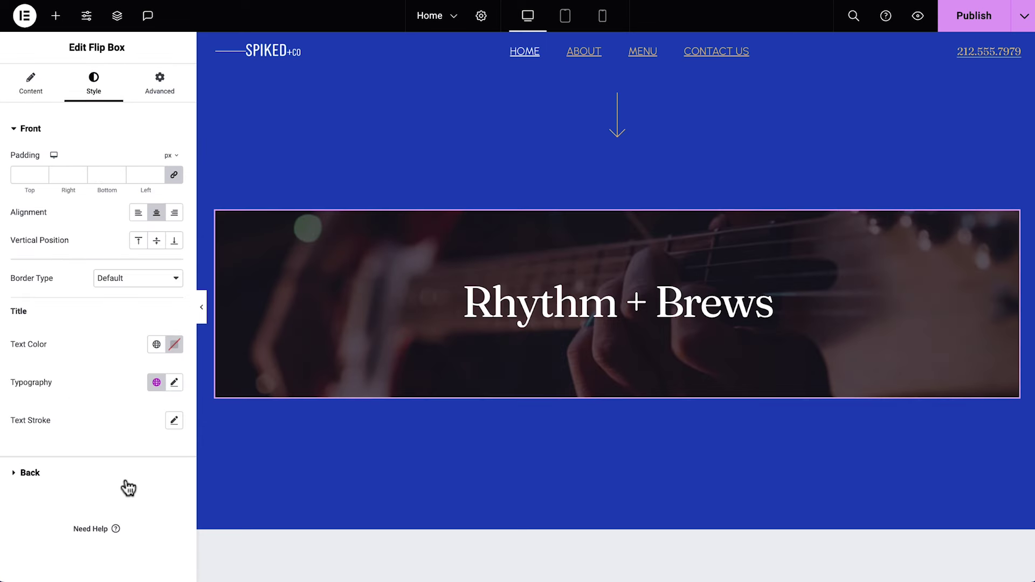
left_click(156, 428)
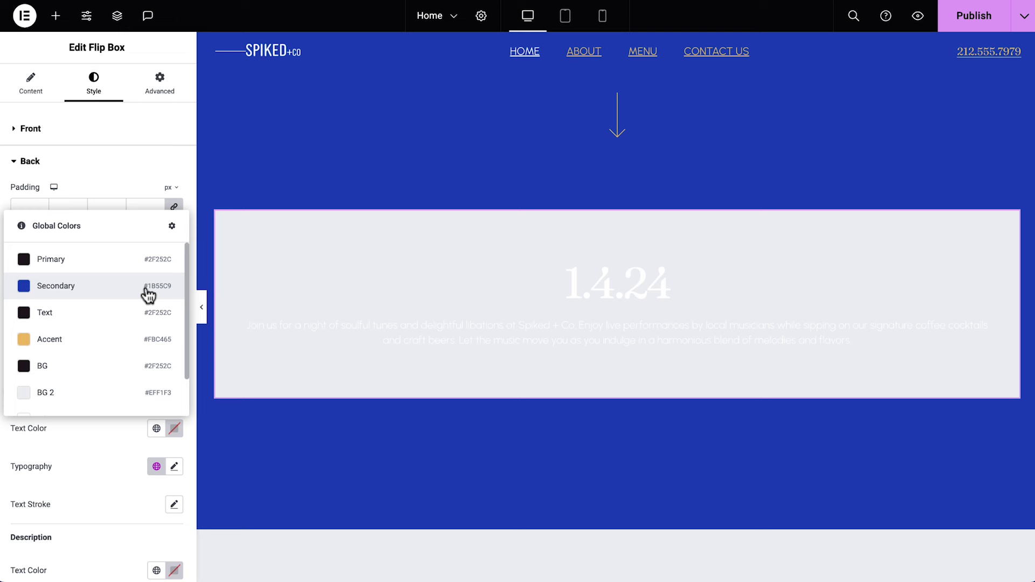
left_click(148, 295)
scroll(135, 501, "down", 2)
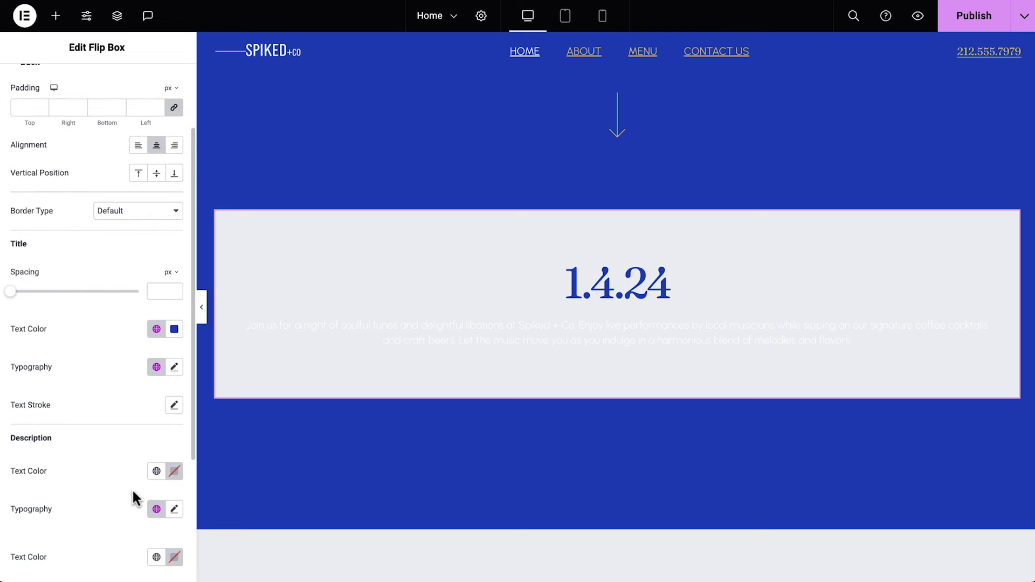
left_click(157, 473)
left_click(158, 359)
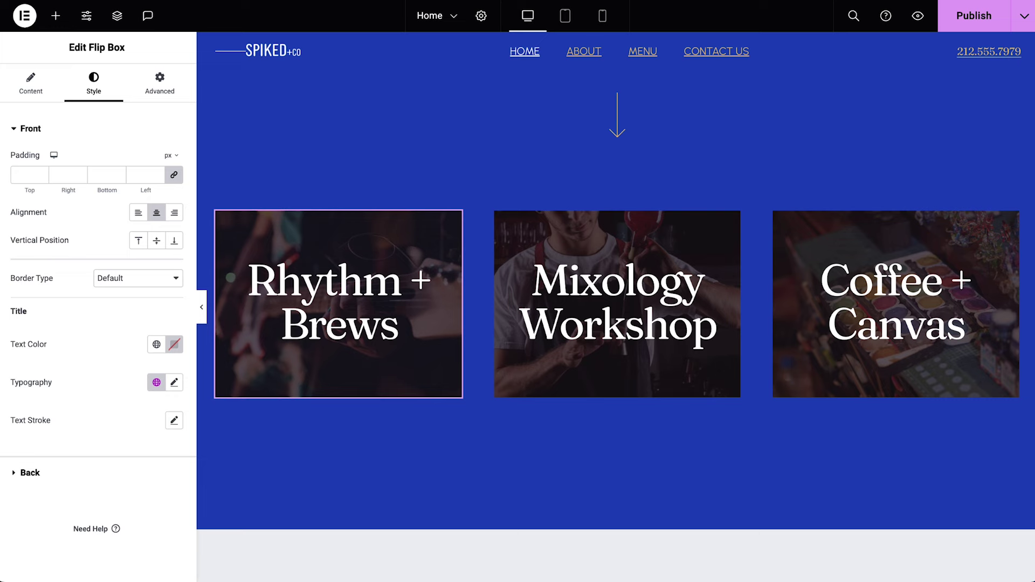
Step: Cut the Upcoming events section's bottom padding from 12 to 5% and set its CSS ID to 'events'
scroll(300, 152, "up", 3)
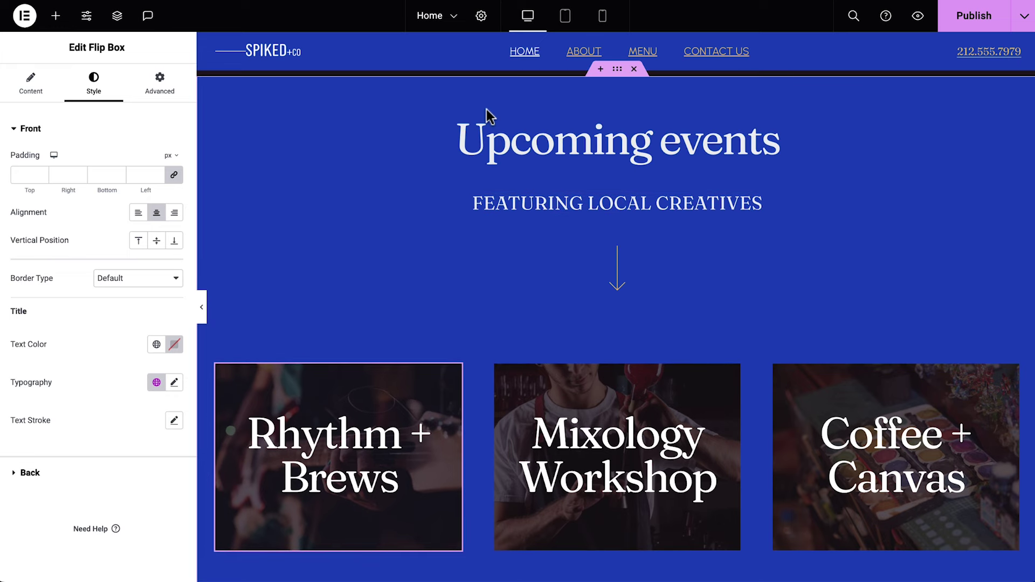
left_click(510, 77)
left_click(167, 89)
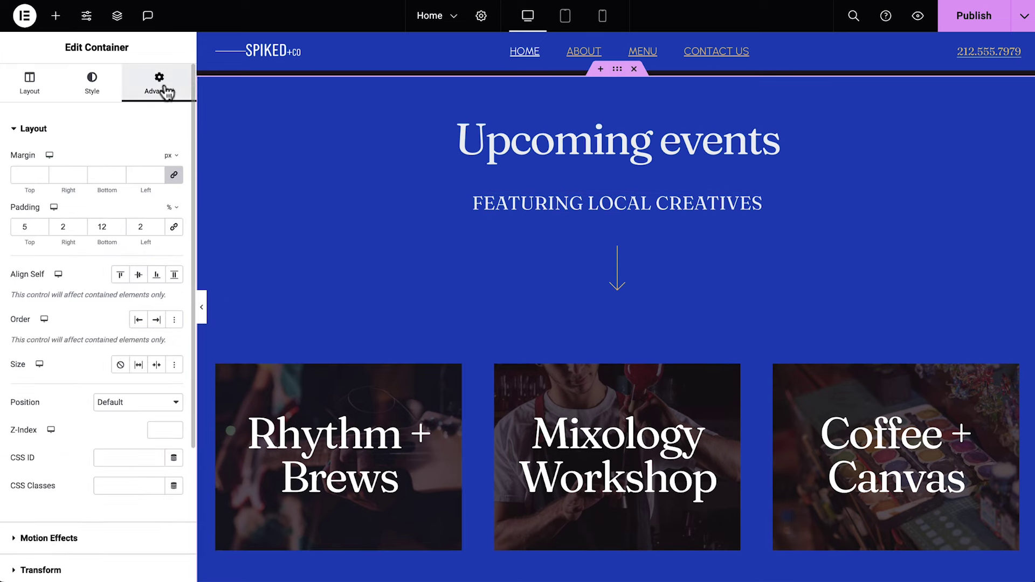
double_click(98, 227)
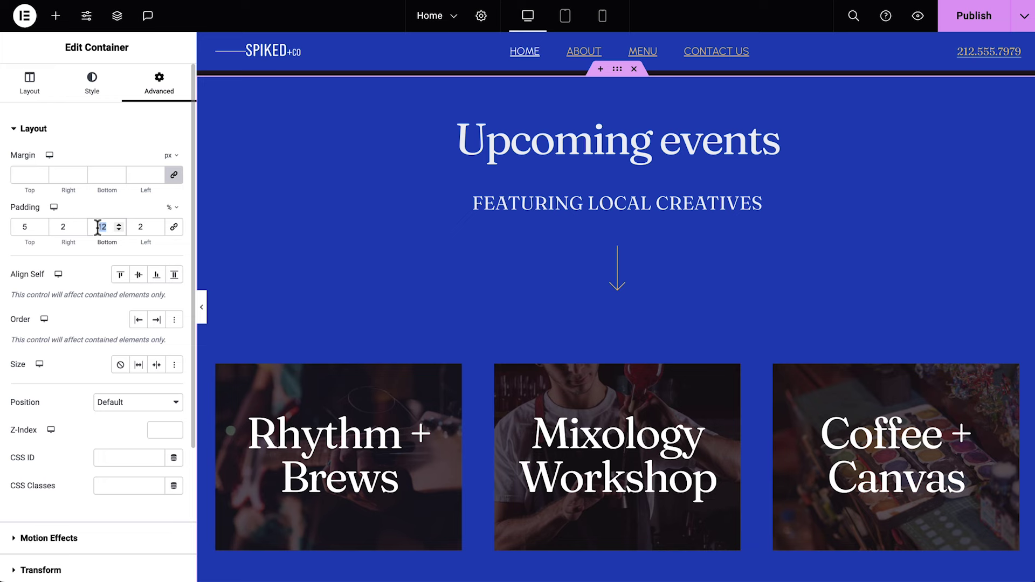
left_click(142, 459)
type("events")
scroll(253, 480, "down", 1)
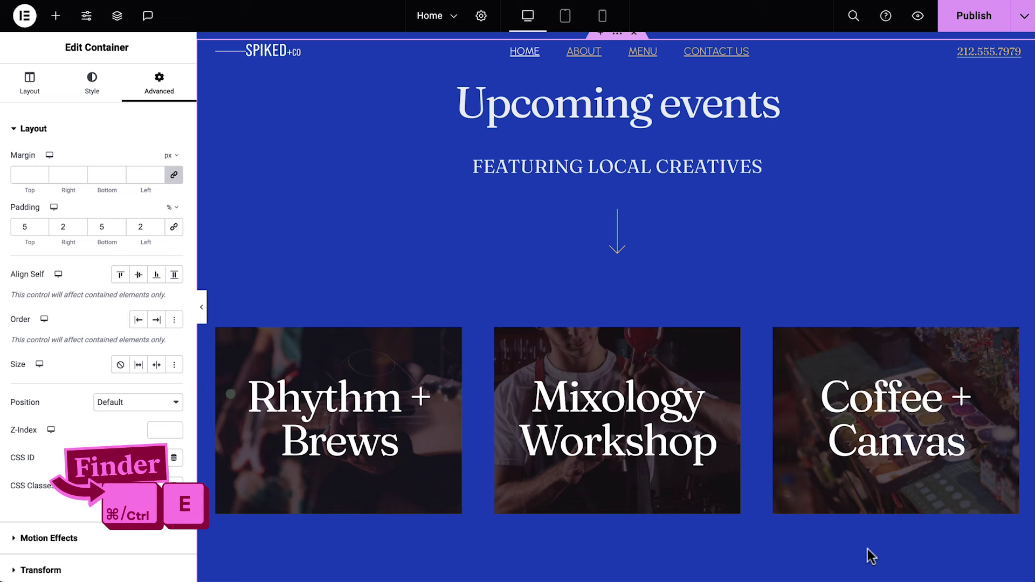
Step: Find the Contact Us page with quick search 'contac' and open it for editing
key("ctrl+e")
type("contac")
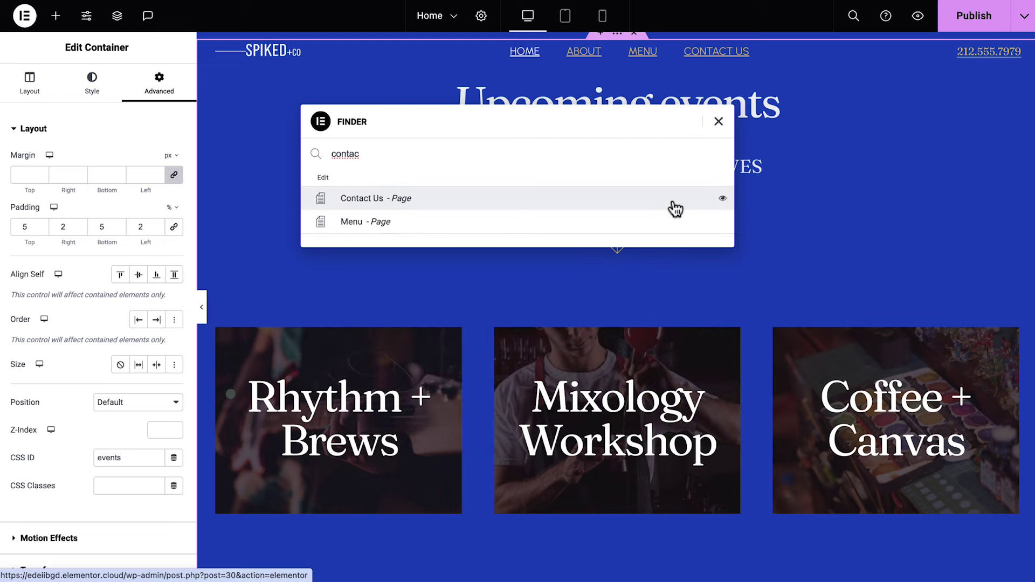
left_click(675, 210)
Step: Bring up the context menu for the CONTACT US heading section on the Contact Us page
scroll(672, 212, "down", 3)
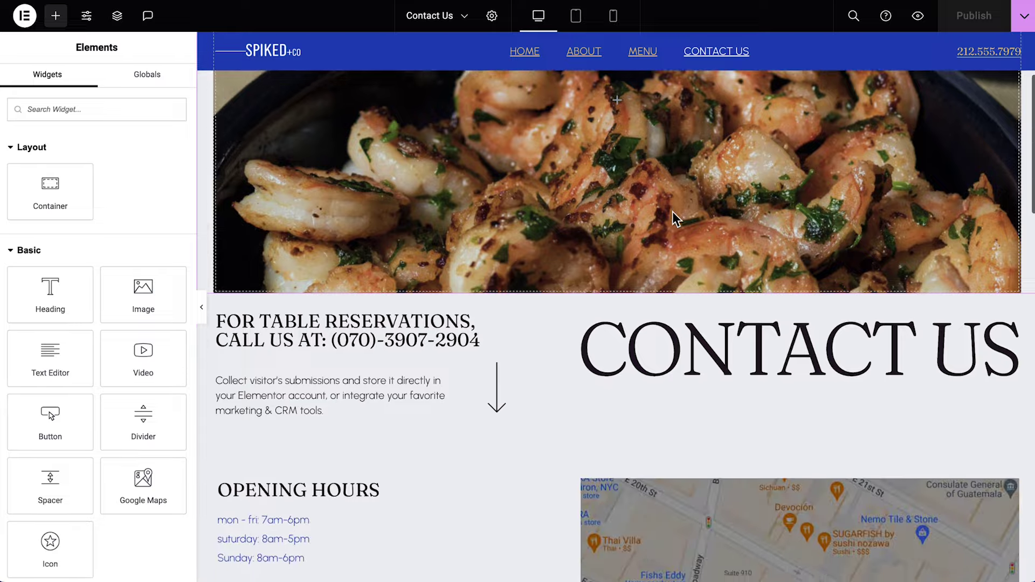
scroll(672, 211, "down", 5)
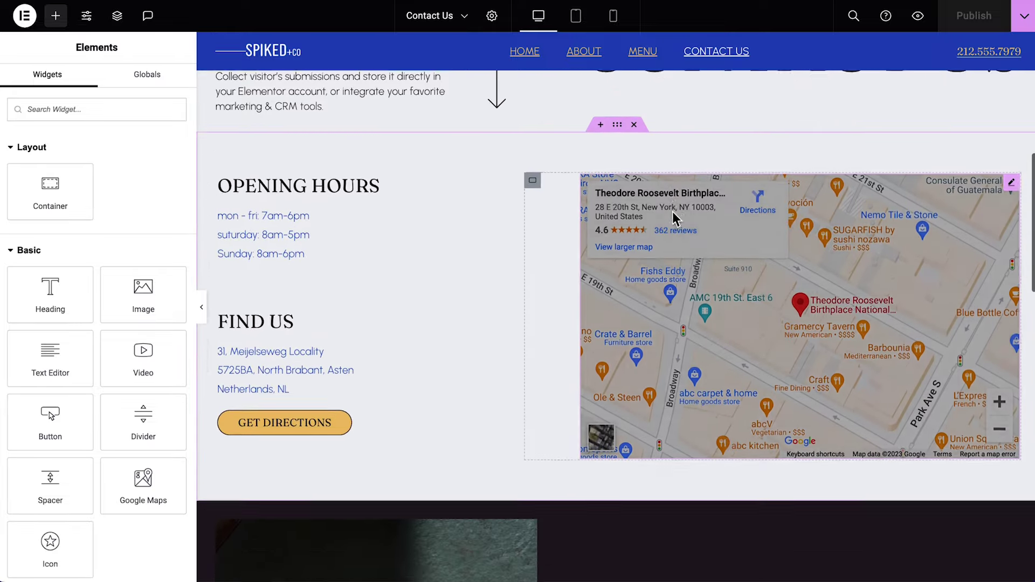
scroll(671, 211, "down", 5)
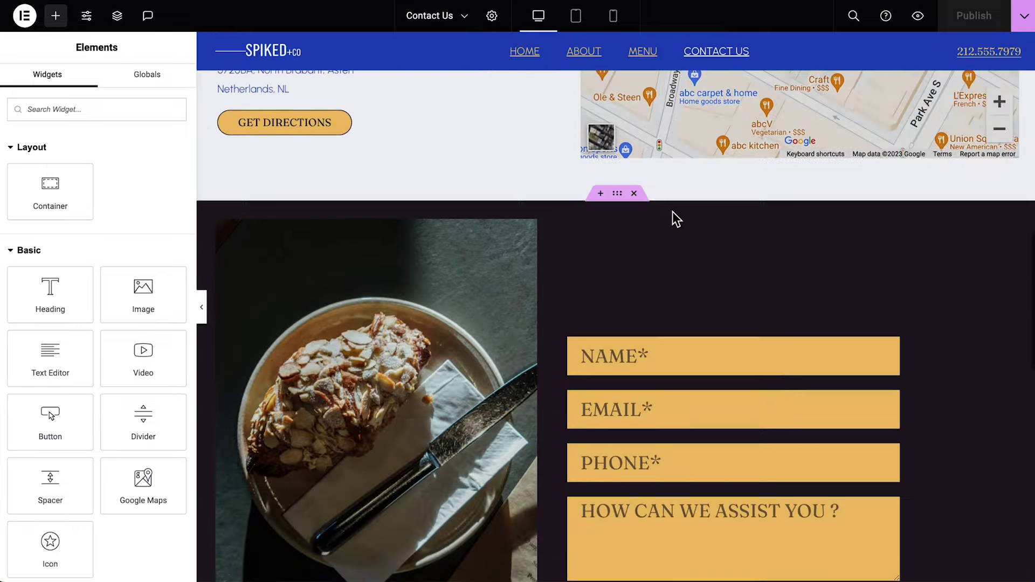
scroll(672, 211, "down", 1)
left_click(617, 141)
scroll(617, 141, "up", 6)
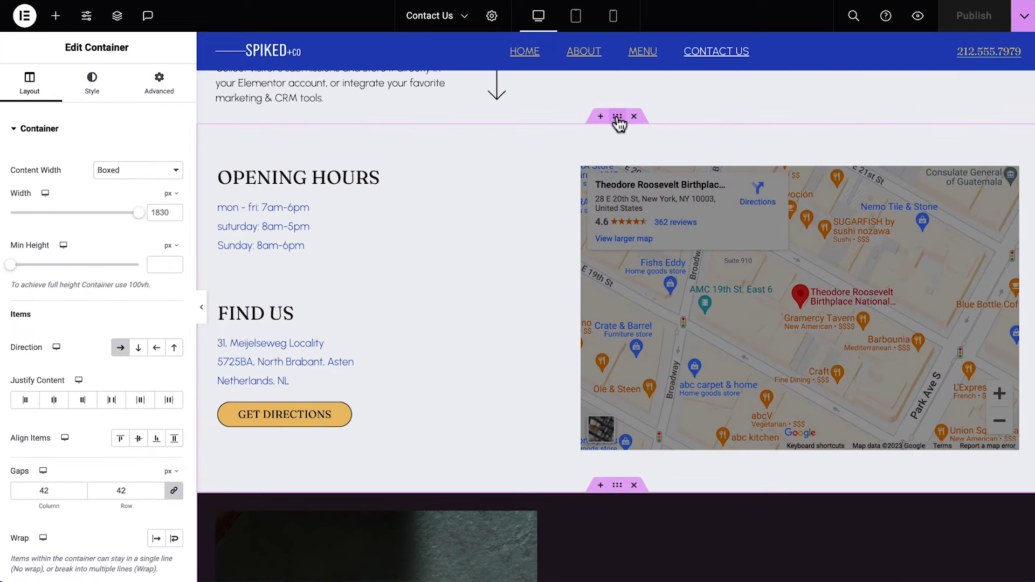
left_click(618, 118)
scroll(614, 178, "up", 5)
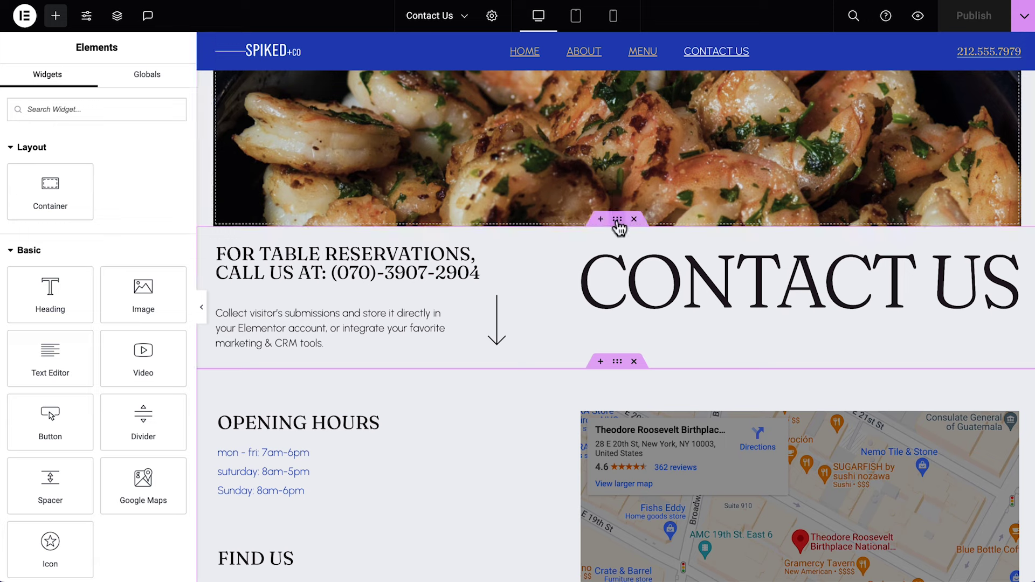
right_click(617, 222)
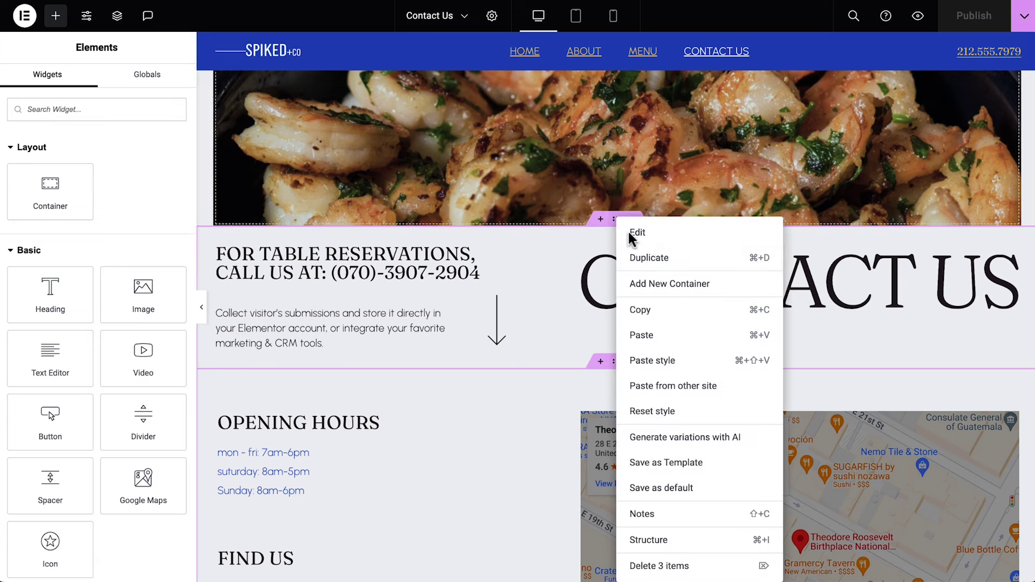
Step: Copy the contact heading section and paste it into a new container below the events on Home
left_click(698, 319)
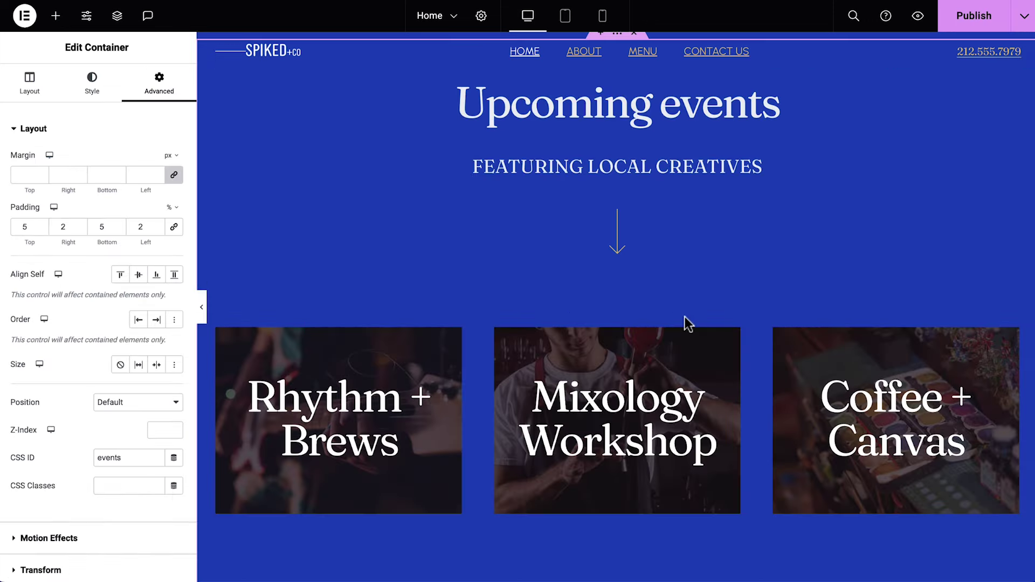
scroll(684, 318, "down", 8)
mouse_move(619, 269)
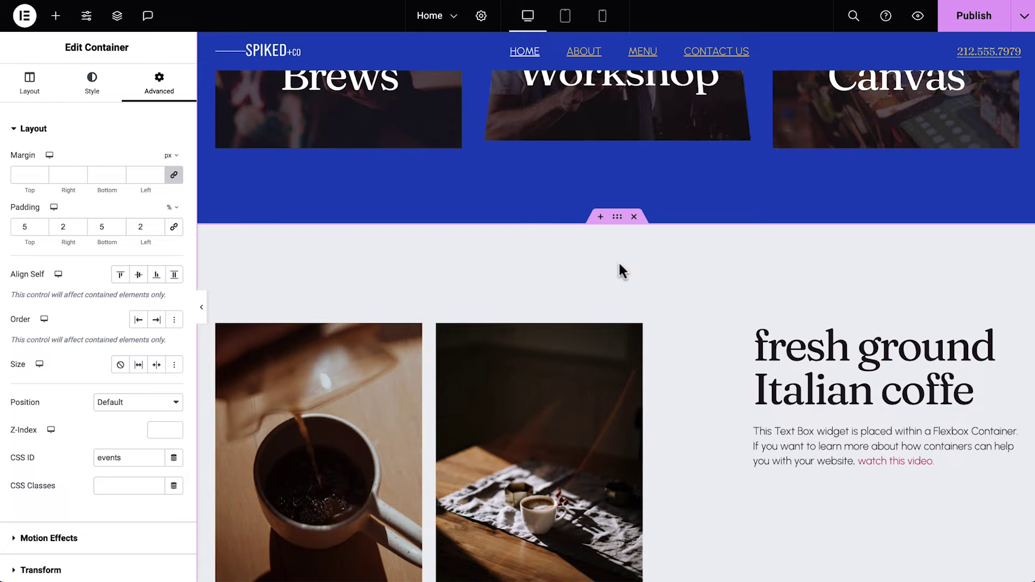
left_click(599, 217)
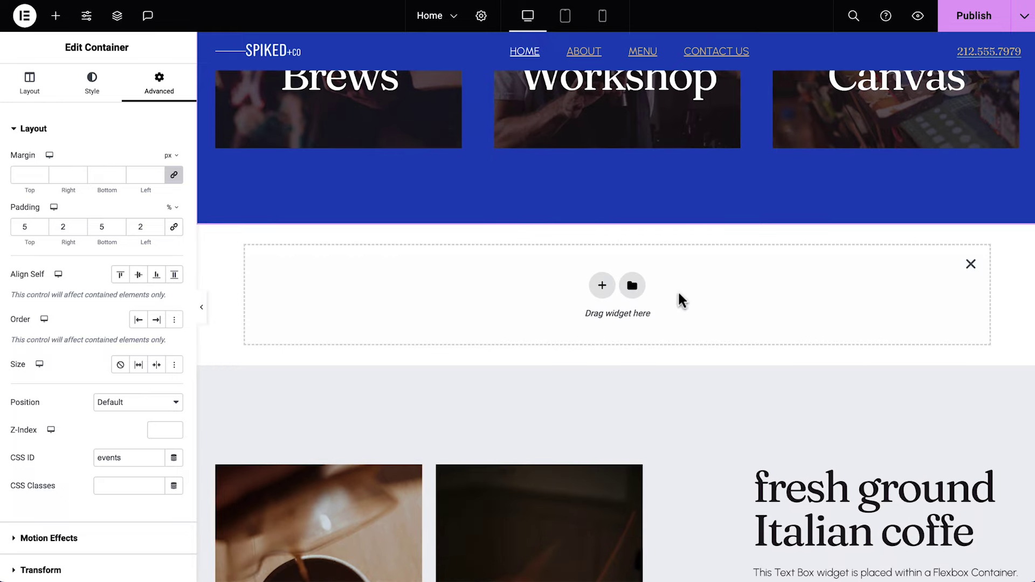
right_click(681, 299)
left_click(702, 309)
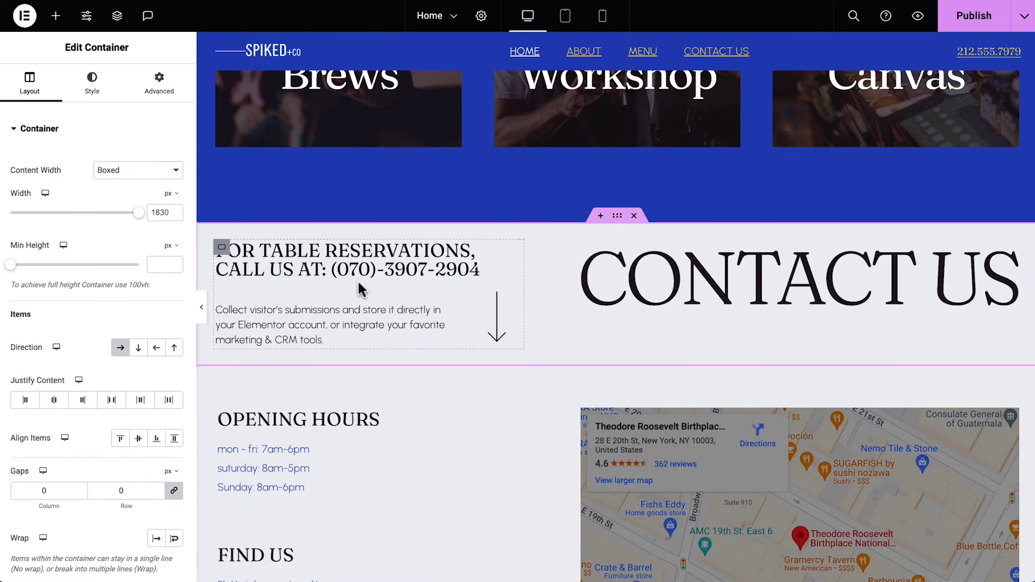
Step: Set the pasted section's direction to Row-reversed and align the CONTACT US box to Start
left_click(156, 349)
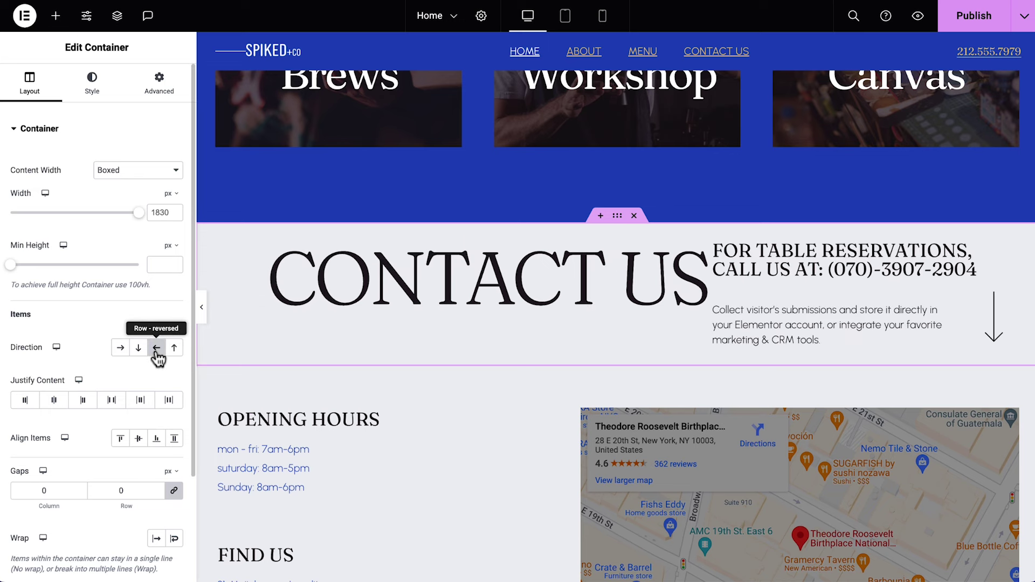
left_click(221, 248)
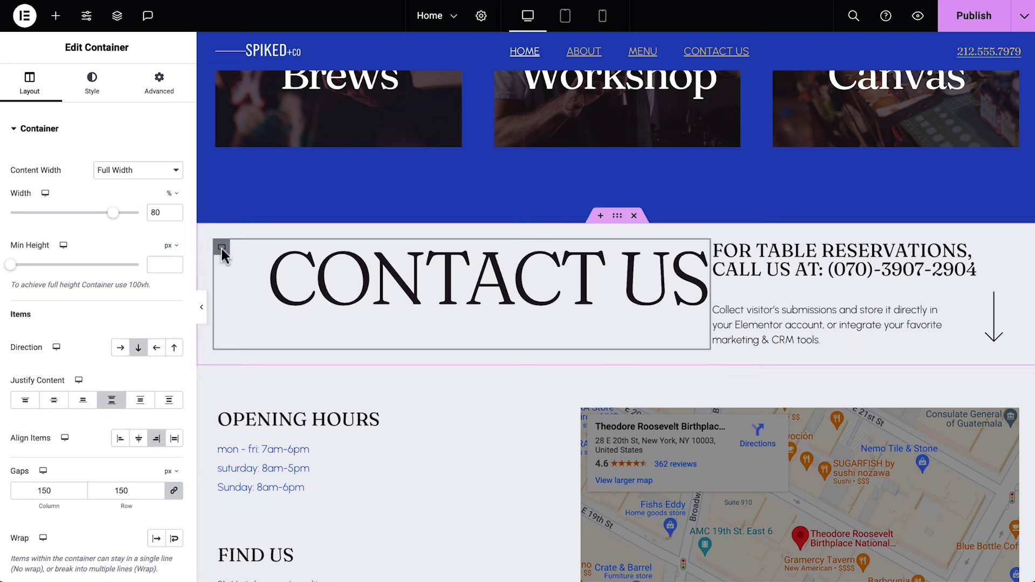
left_click(117, 443)
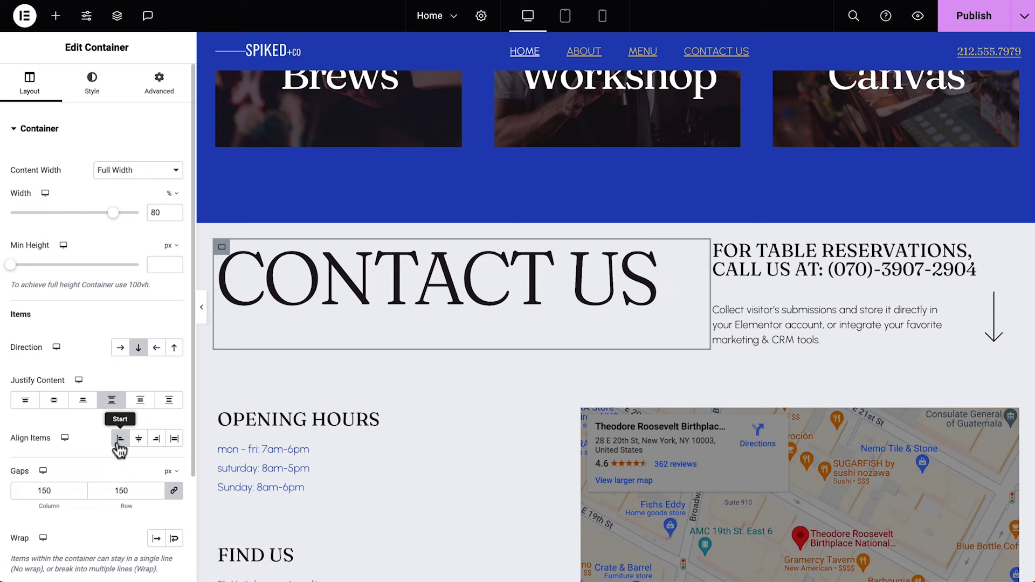
left_click(618, 359)
scroll(620, 364, "down", 5)
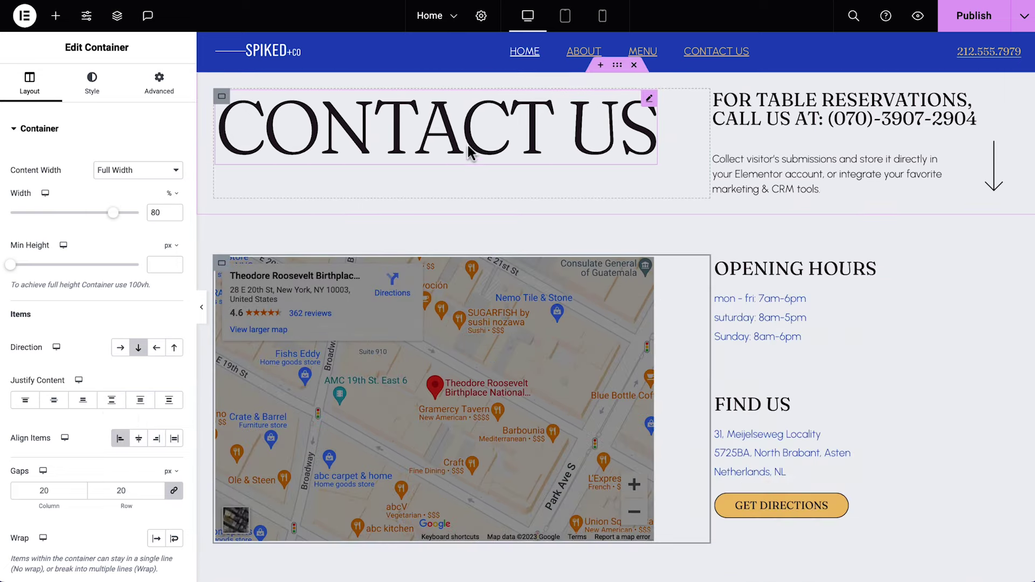
Step: Set the contact section's CSS ID to 'contact'
left_click(617, 65)
left_click(143, 458)
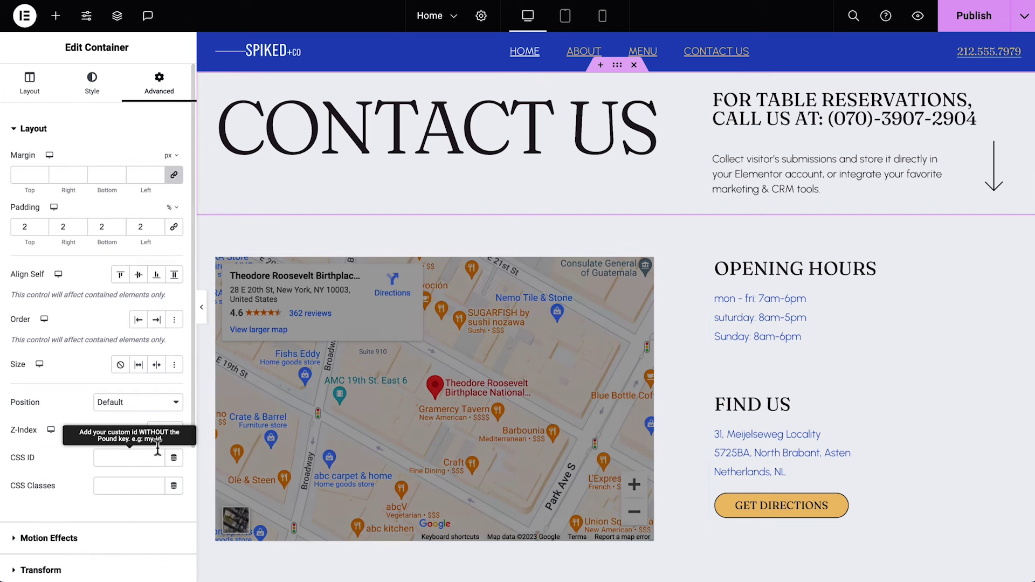
type("contact")
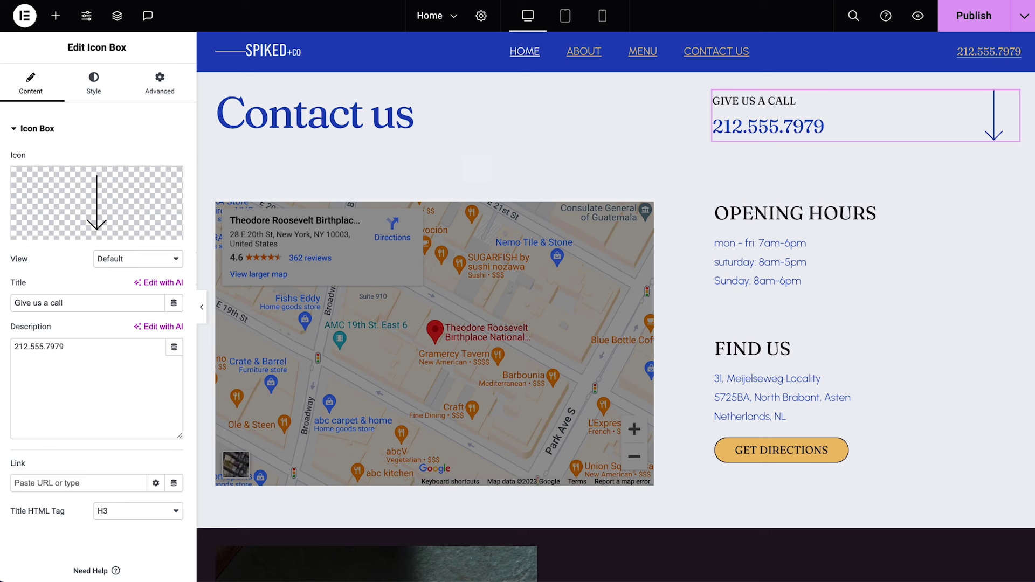
Step: Link the Give us a call icon box to a Contact URL dynamic tag of type Tel
left_click(173, 483)
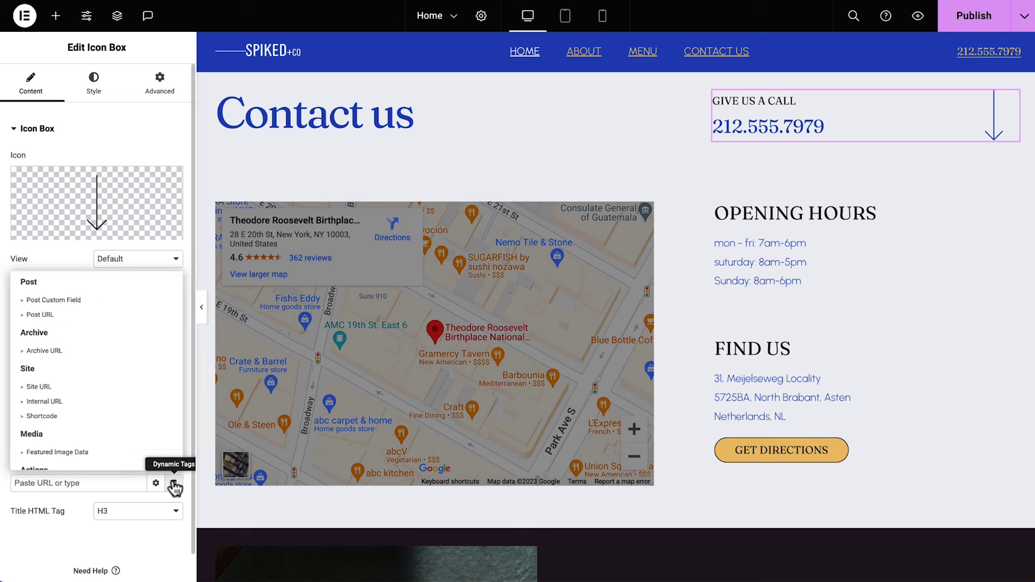
scroll(163, 463, "down", 3)
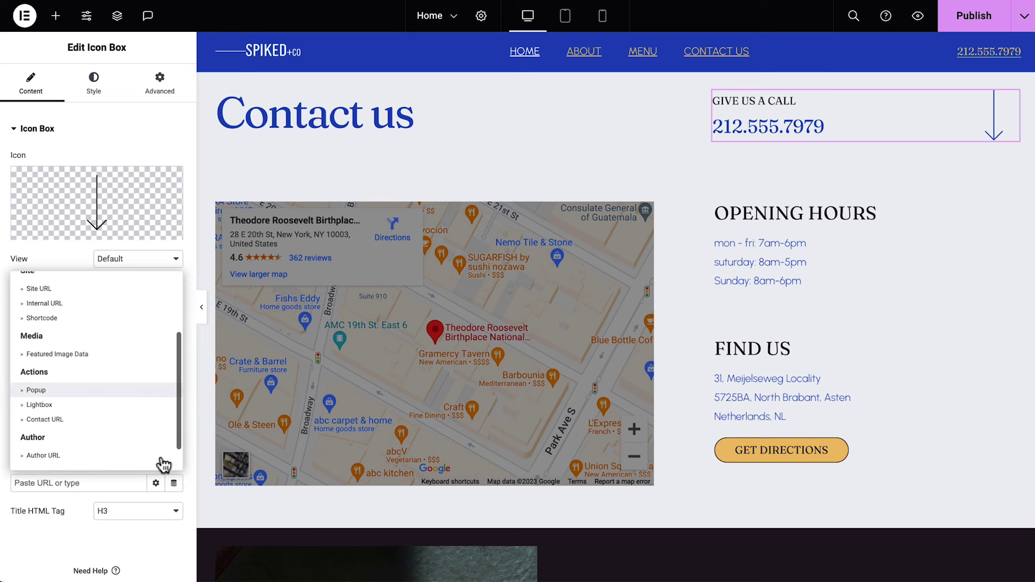
left_click(160, 420)
scroll(162, 451, "down", 1)
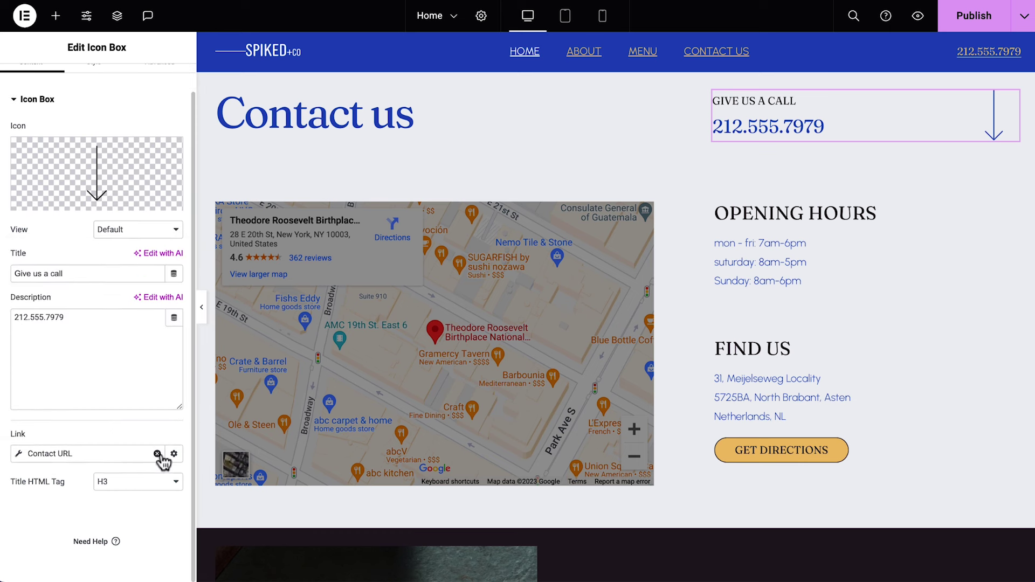
left_click(19, 454)
left_click(156, 515)
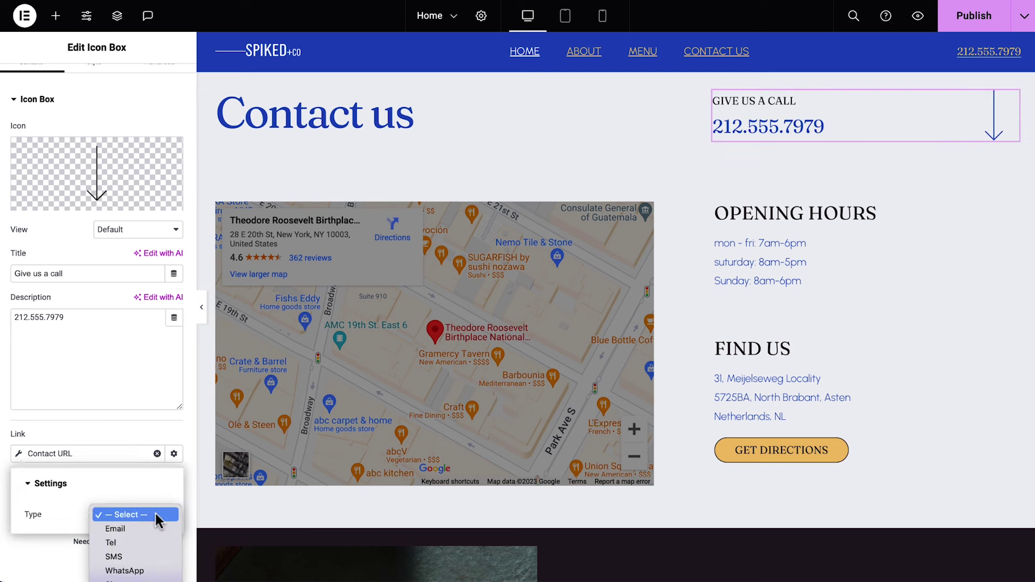
left_click(156, 541)
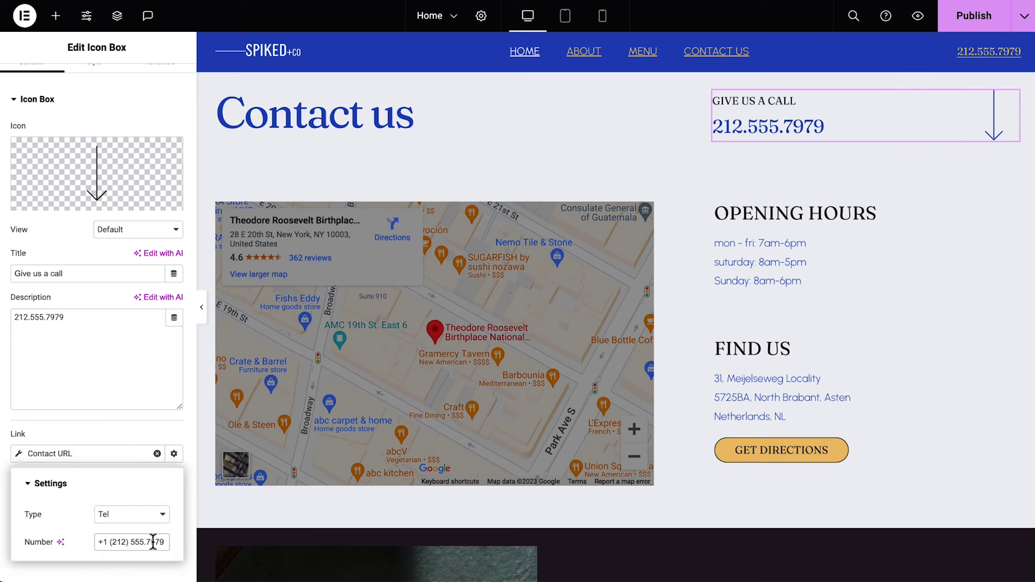
left_click(179, 435)
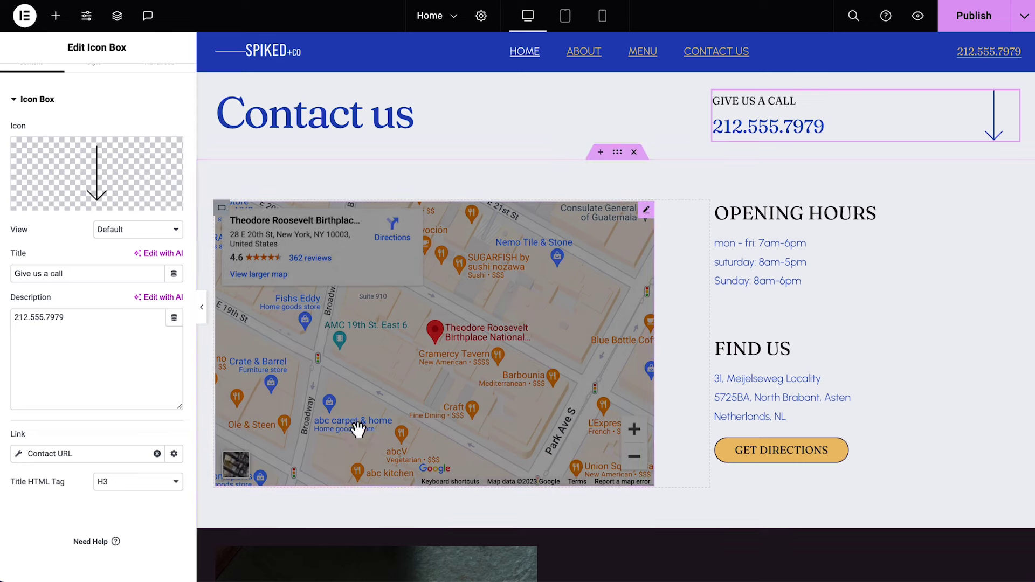
Step: Change the map's location to 460 W 34th St
left_click(646, 210)
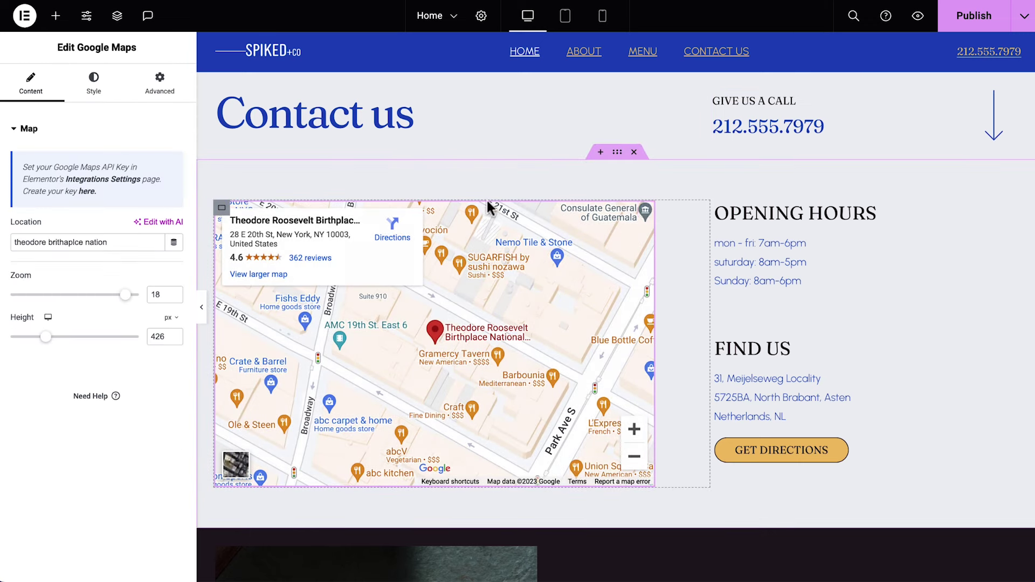
triple_click(146, 243)
key("ctrl+v")
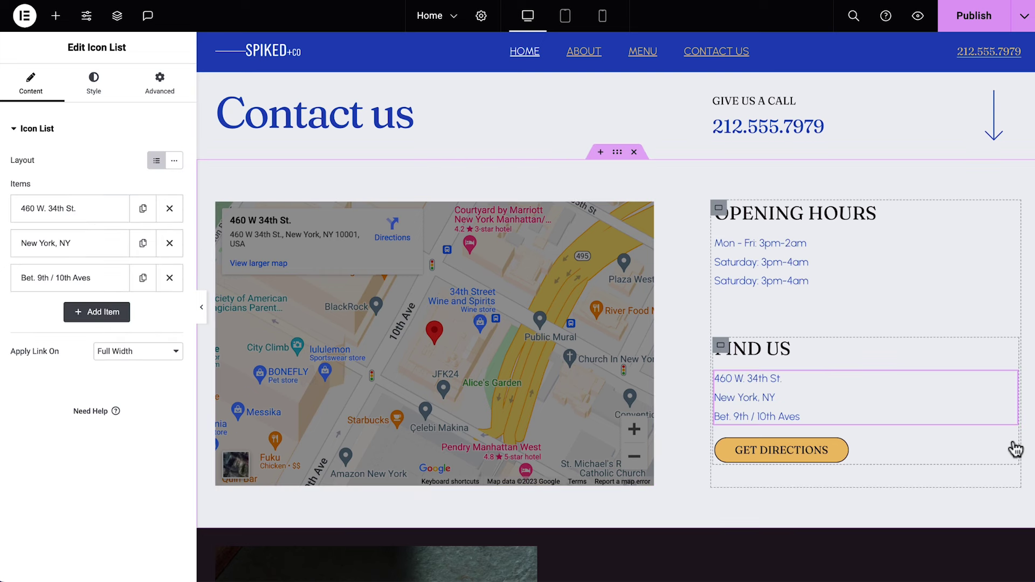
Step: Paste the map's directions URL into the GET DIRECTIONS button link, opening in a new window
left_click(1015, 448)
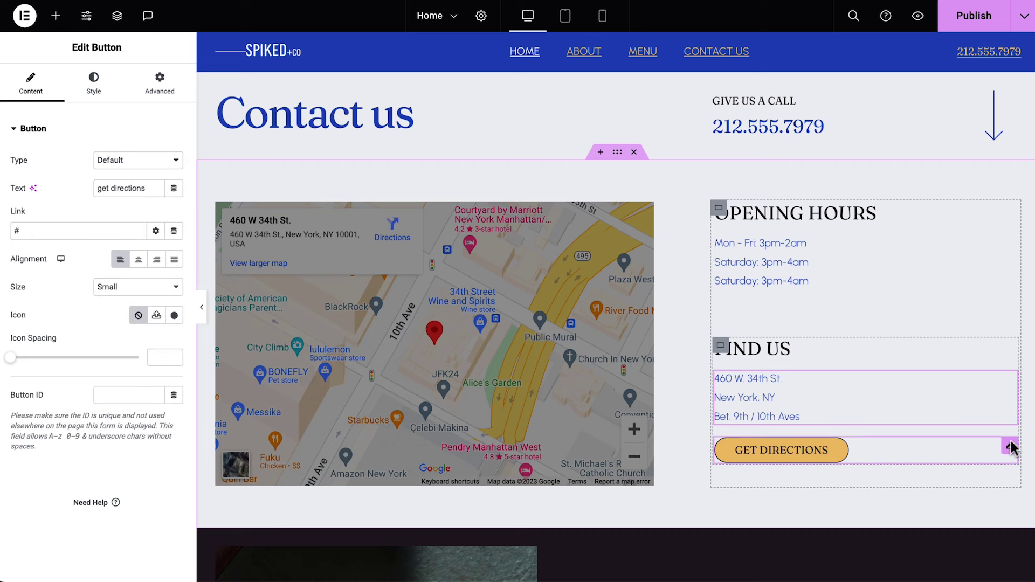
right_click(396, 247)
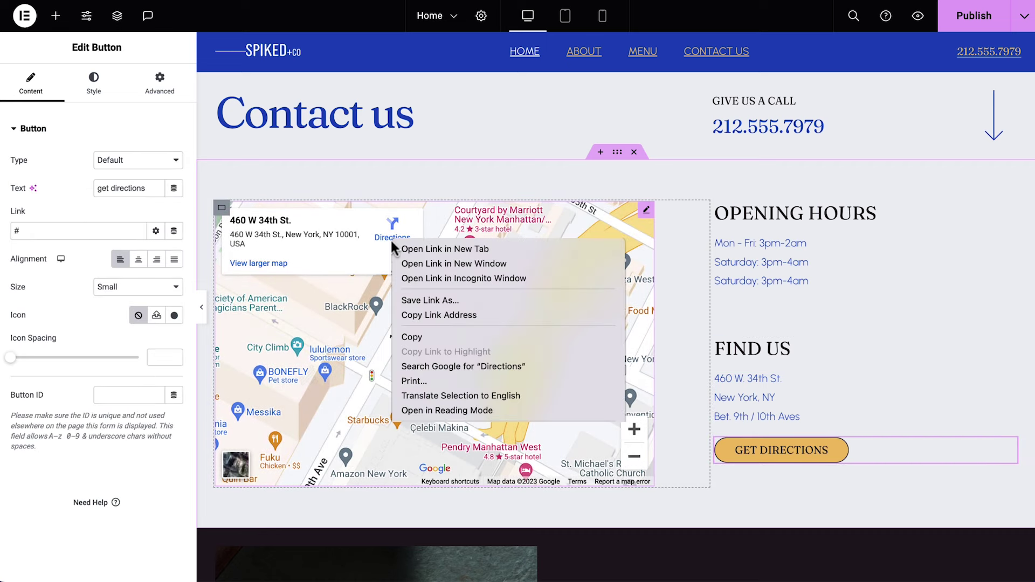
left_click(431, 315)
left_click(136, 231)
key("ctrl+a")
type("https://maps.google.com/maps/dir//460+W+34th+St.+New+York,+NY+10001+USA/@40.7541075,-73.9991227,18z/data=!4m5!4m4!1m0!1m2!1m1!1s0x89c259b3bc49eb0f:0xe98761b2a2fb87ad")
left_click(155, 230)
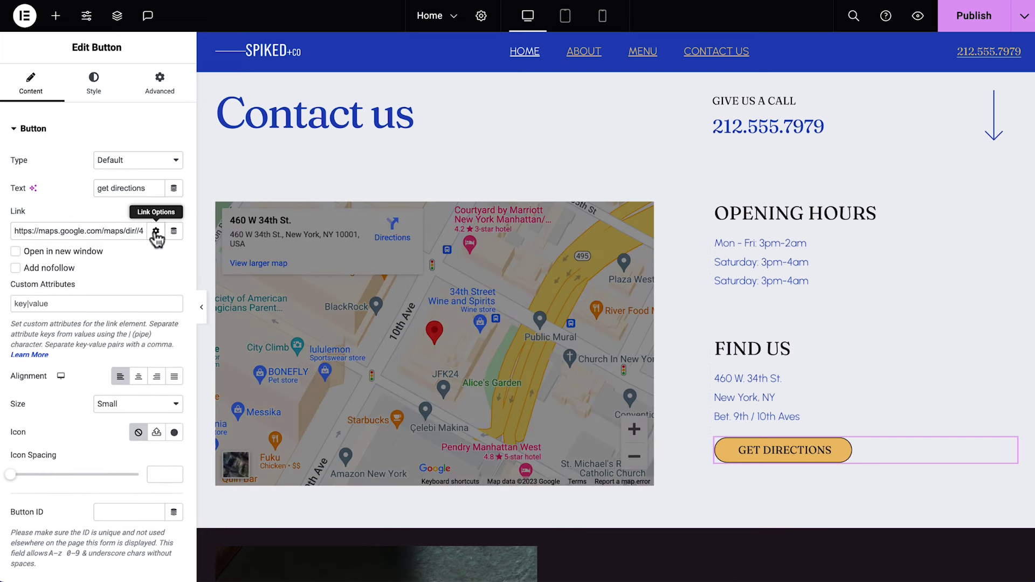
left_click(100, 254)
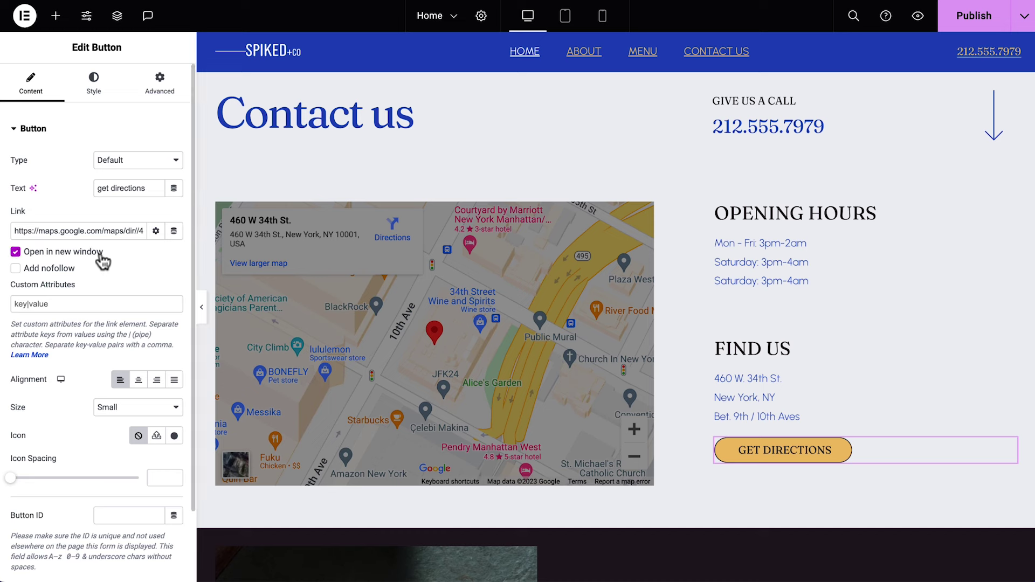
left_click(156, 231)
left_click(782, 450)
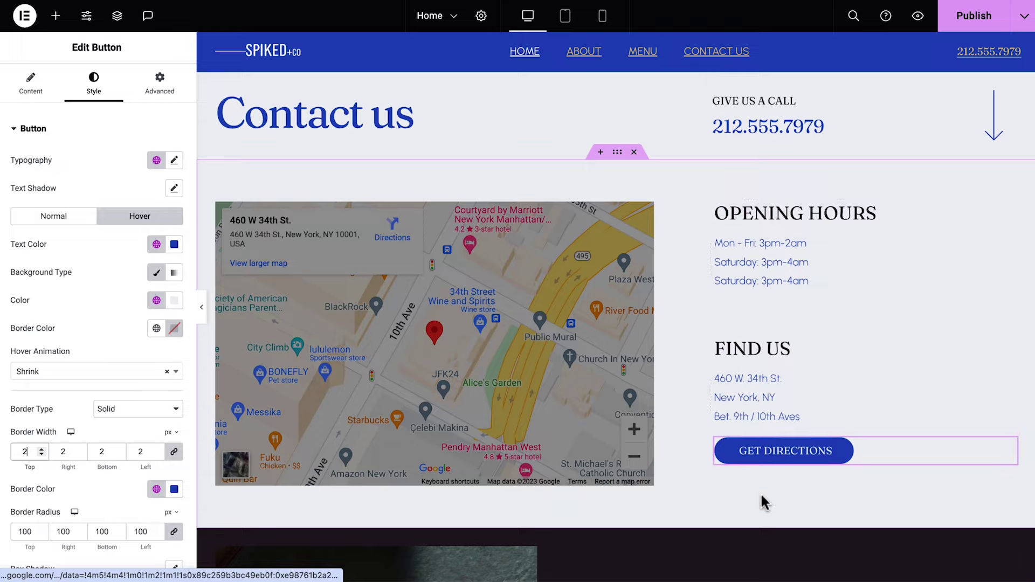
scroll(781, 512, "down", 8)
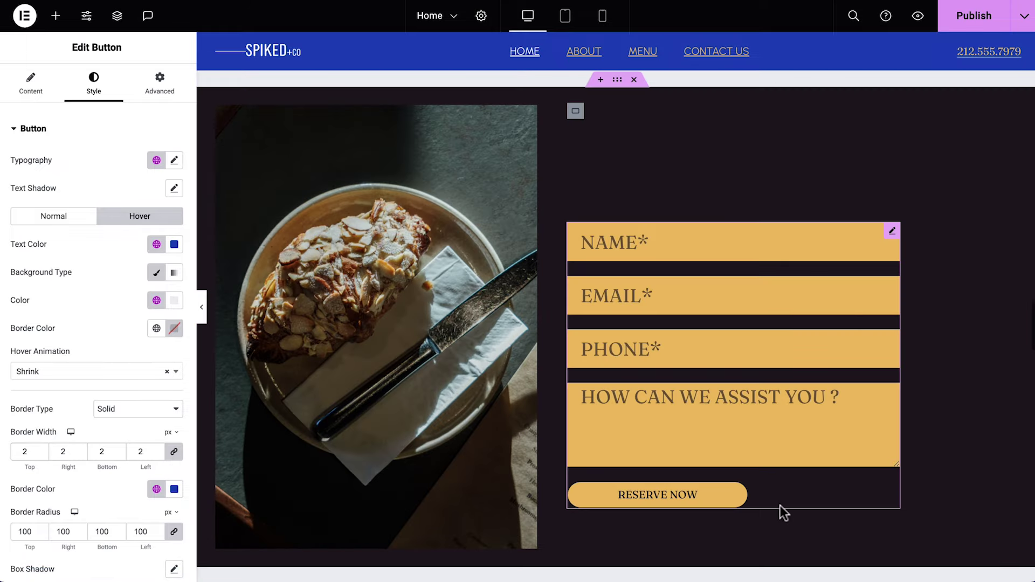
Step: Give the reservation form section the CSS ID 'reservations'
left_click(616, 80)
left_click(177, 83)
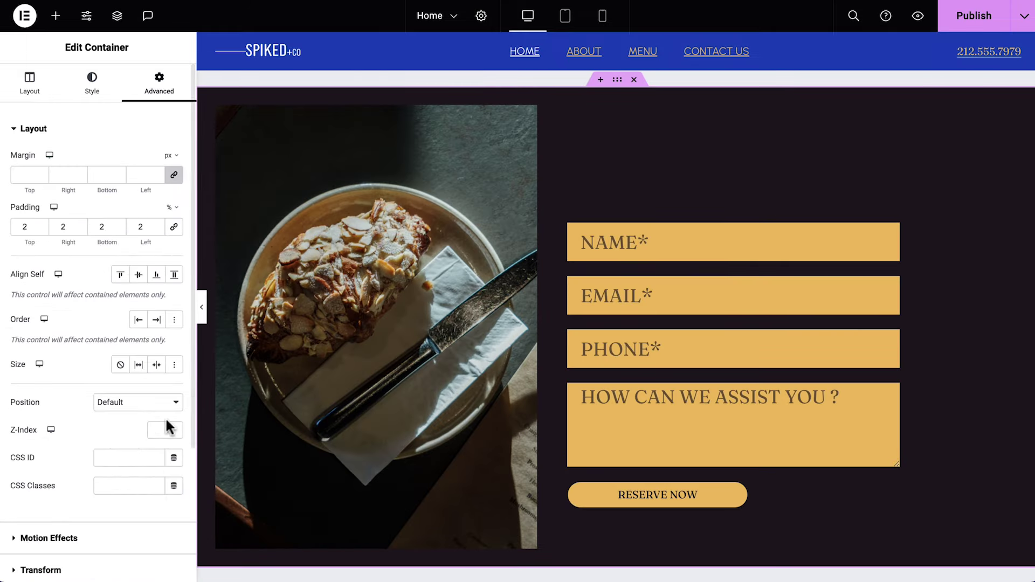
left_click(142, 458)
type("reservations")
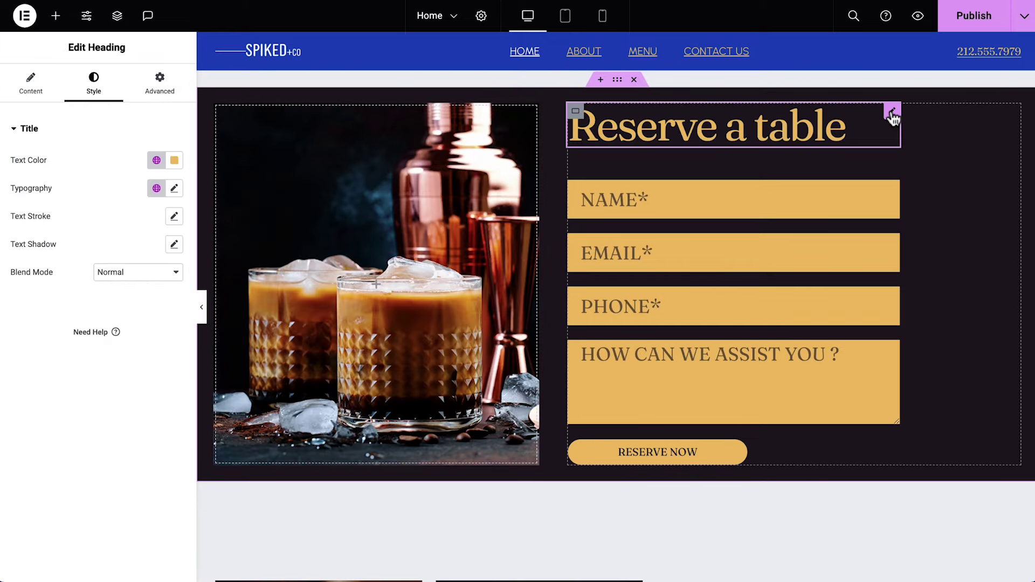
Step: Change the form's Form Name field to 'Reservations'
left_click(892, 194)
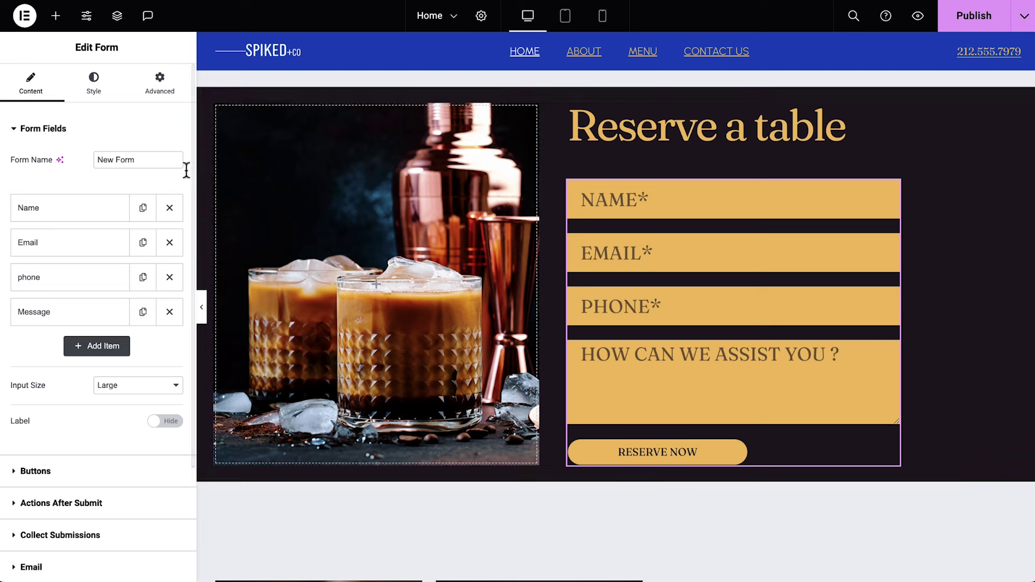
triple_click(162, 160)
type("Reservations")
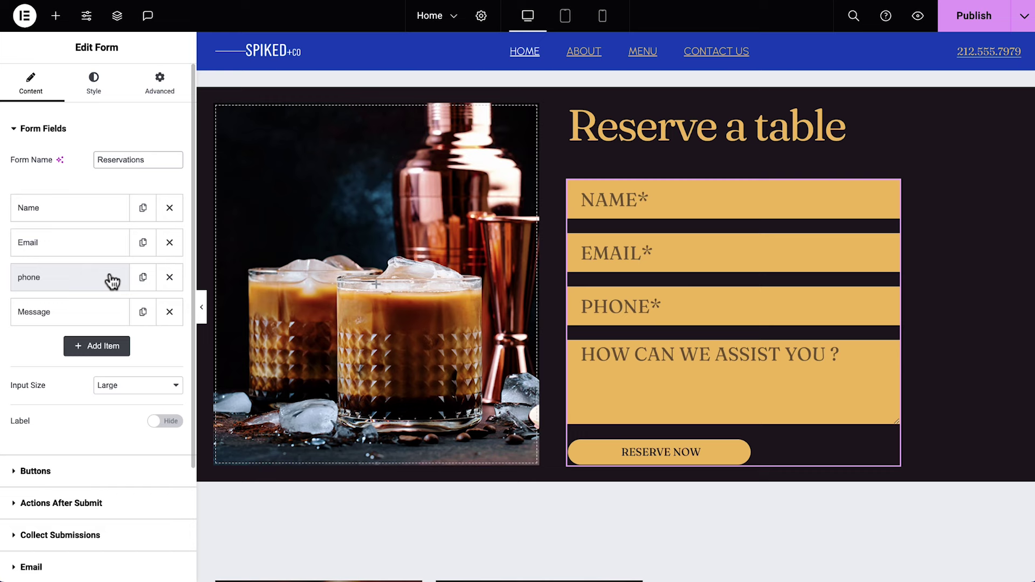
Step: Duplicate the phone field into a 50%-width Date field labelled Date with placeholder 'date'
left_click(143, 278)
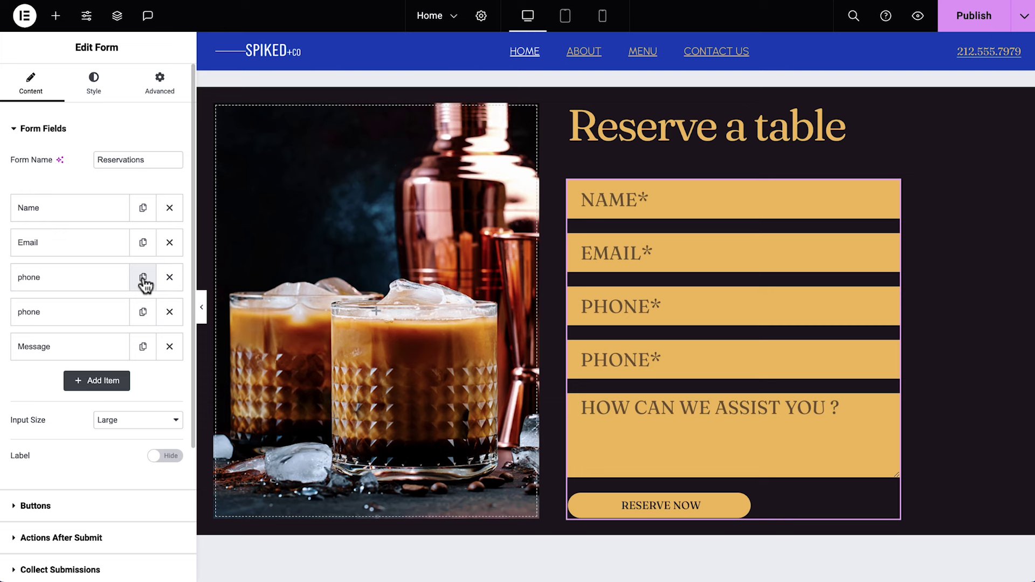
left_click(99, 314)
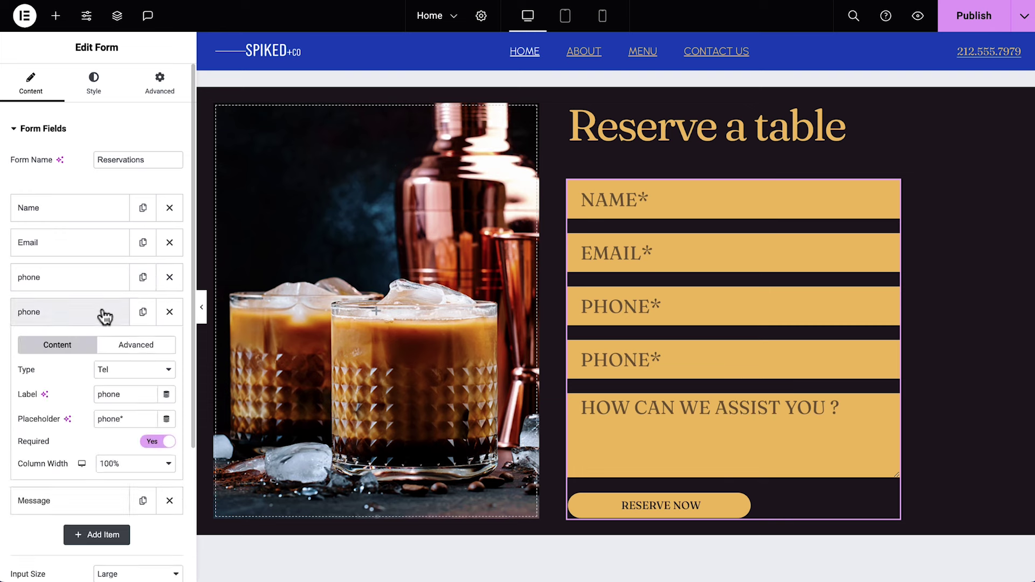
scroll(108, 302, "down", 2)
left_click(153, 242)
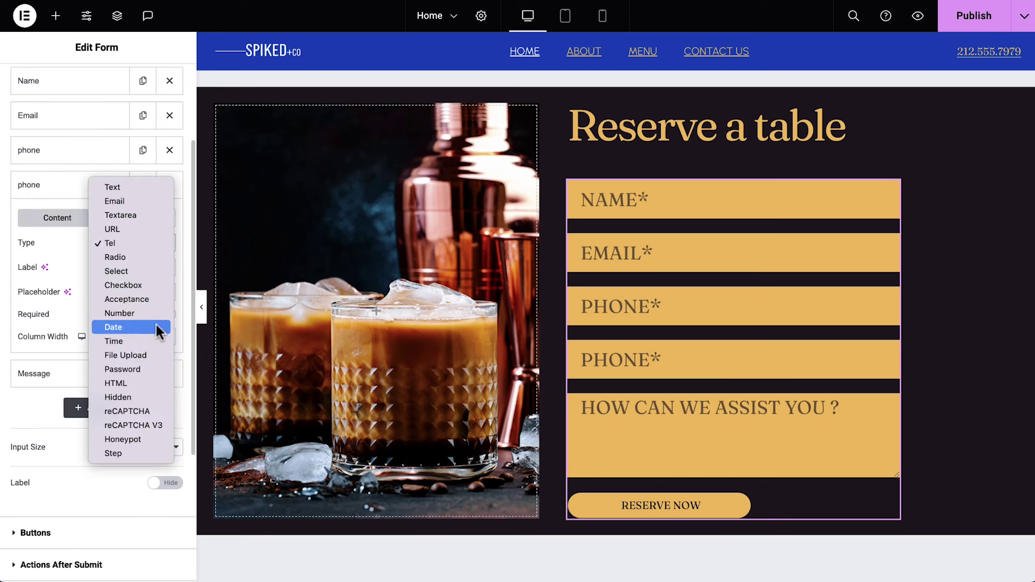
left_click(157, 327)
triple_click(143, 268)
type("Date")
double_click(106, 291)
type("date*")
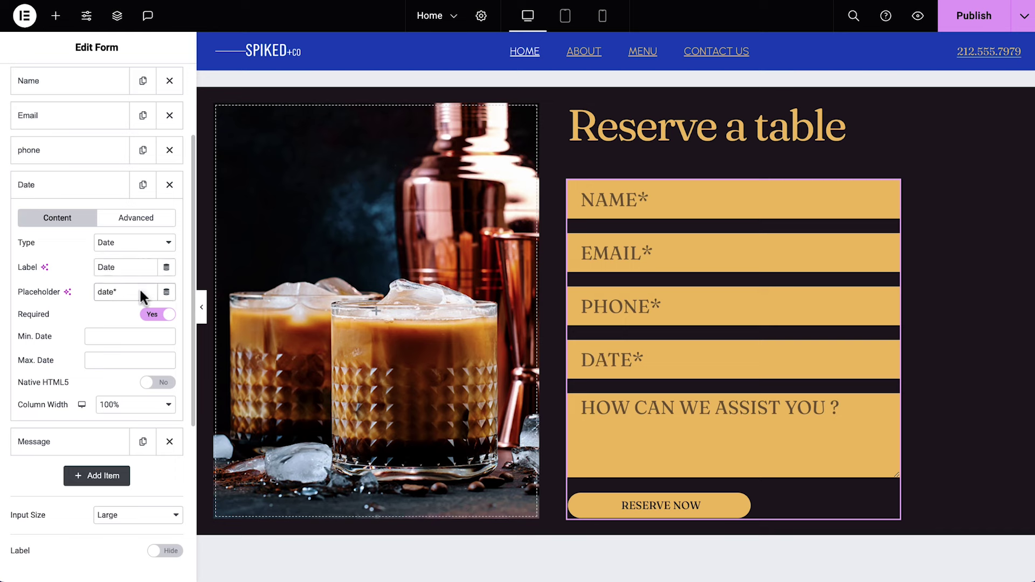
left_click(143, 402)
left_click(146, 321)
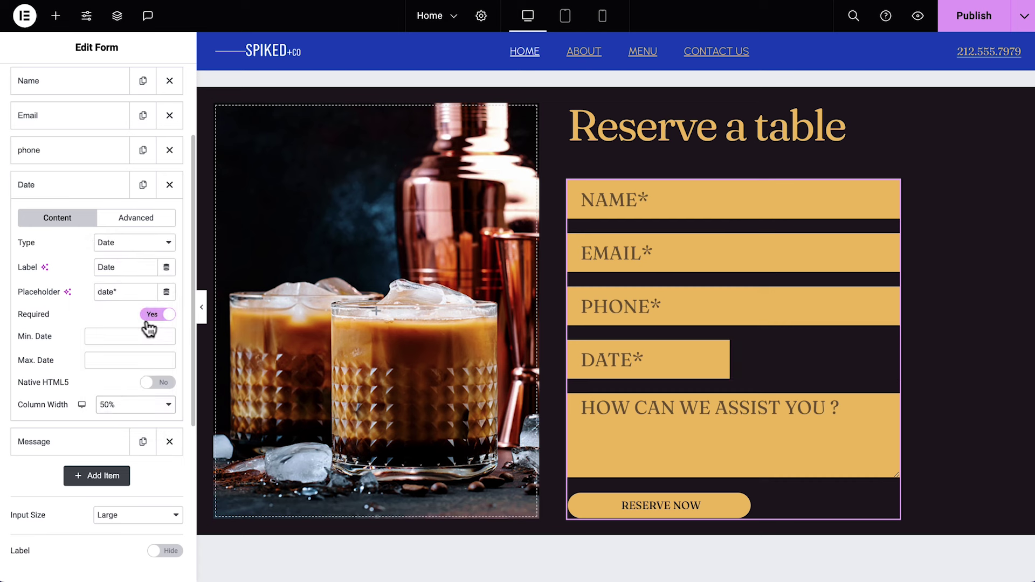
left_click(97, 187)
Step: Duplicate the Date field and turn the copy into a Time field labelled Time
left_click(143, 184)
left_click(116, 223)
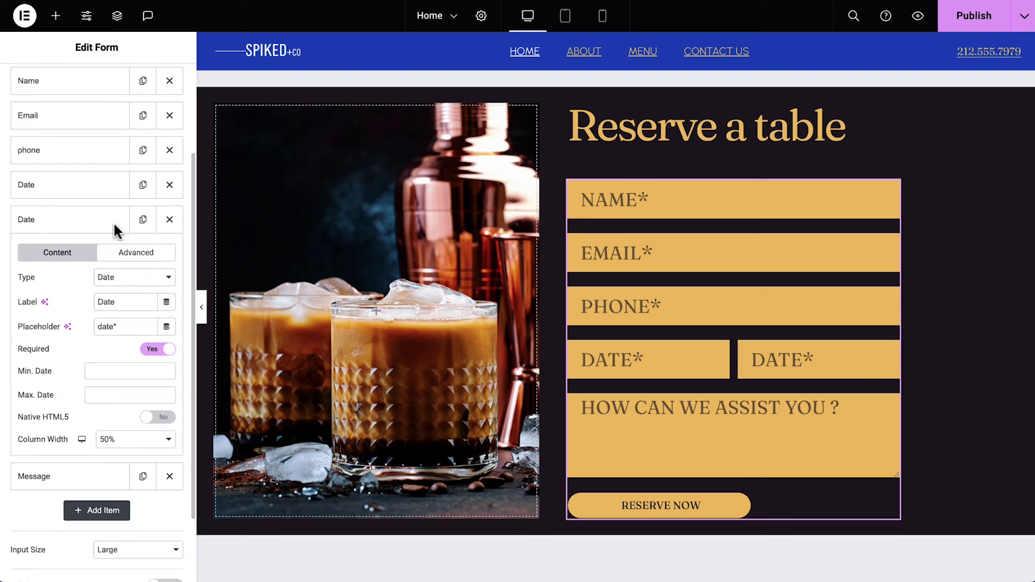
left_click(132, 276)
left_click(135, 290)
double_click(131, 301)
type("Time")
type("time")
Step: Duplicate Message into a required Number field 'number of guests' with minimum 2
left_click(105, 222)
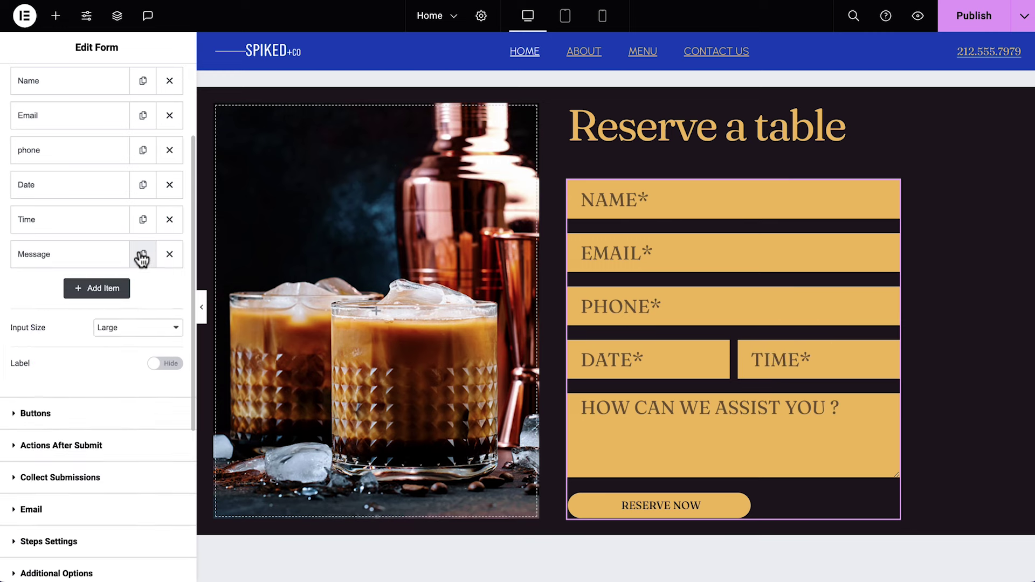
left_click(142, 256)
left_click(99, 256)
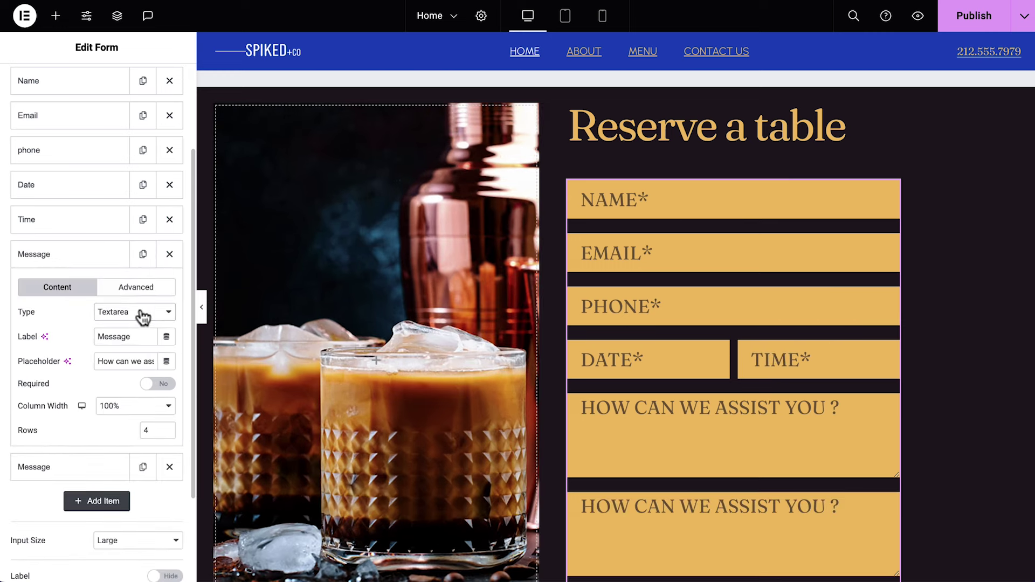
left_click(140, 310)
left_click(145, 411)
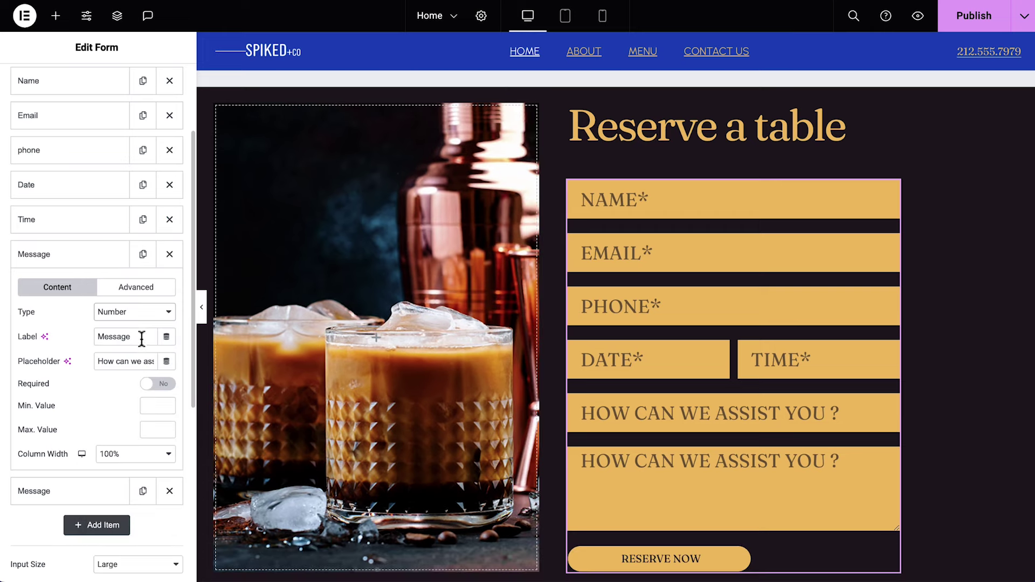
triple_click(141, 337)
type("number of guests")
triple_click(143, 359)
type("number of guests*")
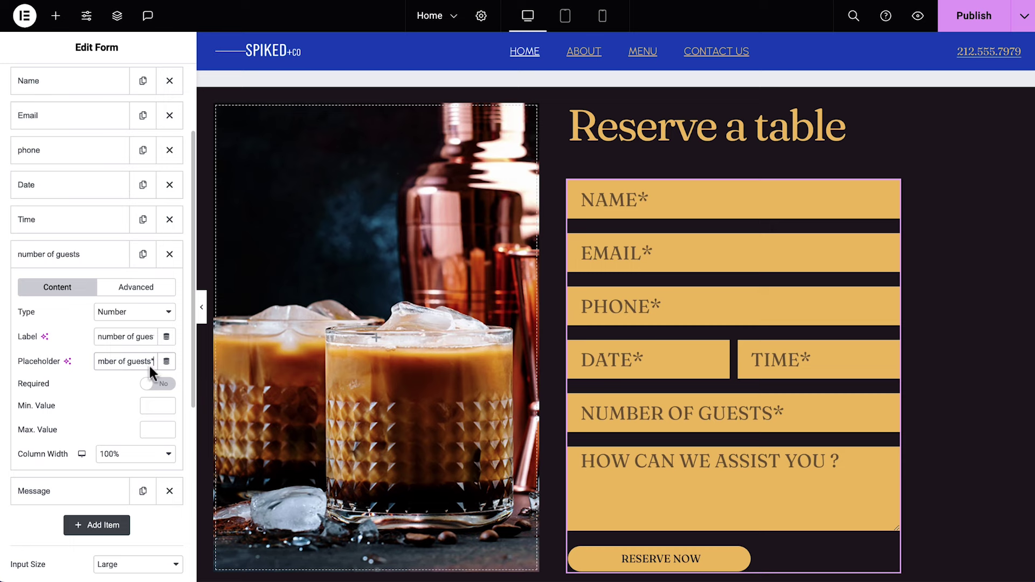
left_click(168, 384)
left_click(158, 405)
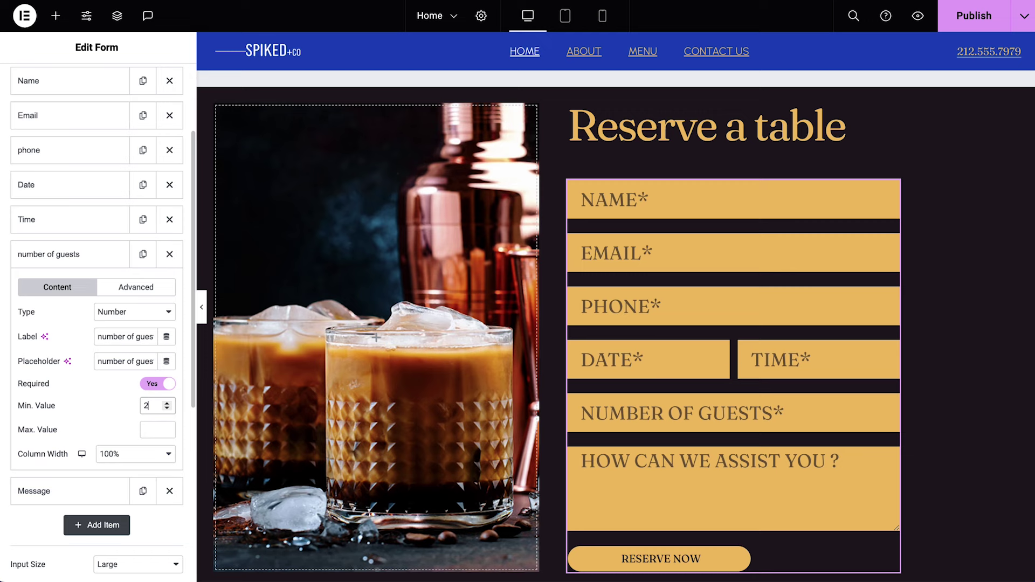
Step: Rename the Message field's label and placeholder to 'comments'
left_click(111, 264)
left_click(110, 294)
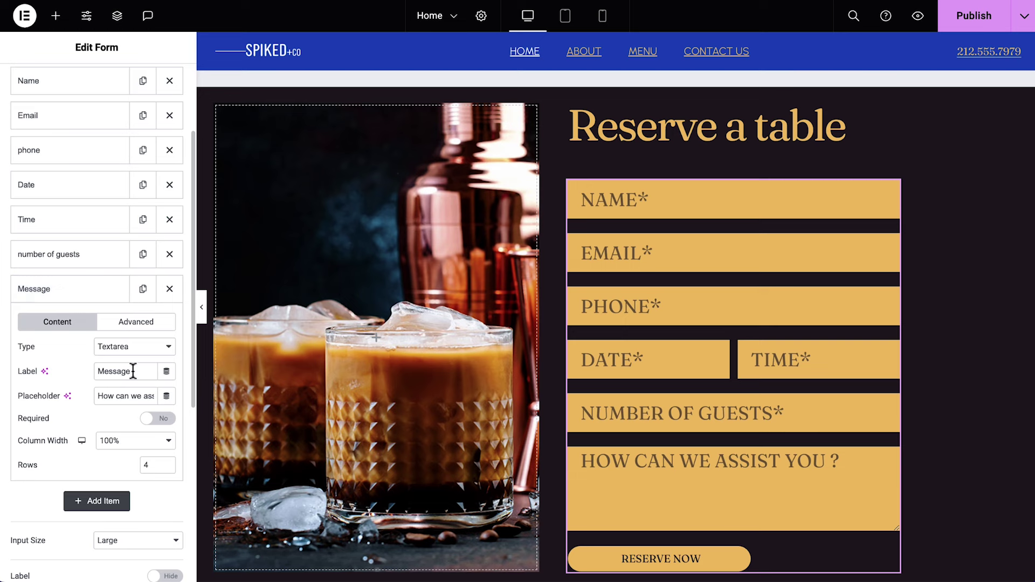
double_click(134, 370)
type("comments")
triple_click(136, 393)
type("comments")
left_click(108, 293)
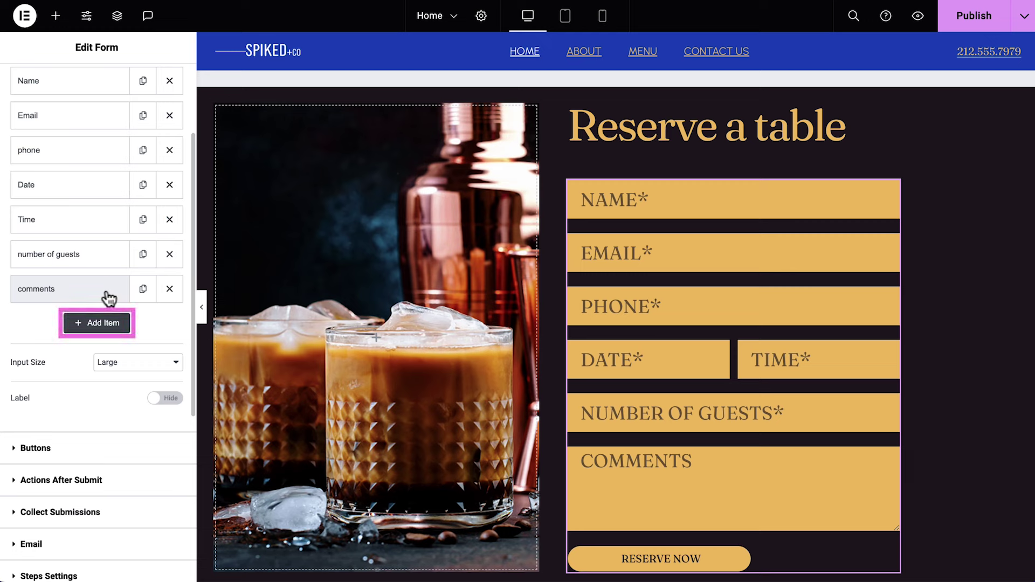
scroll(107, 294, "down", 3)
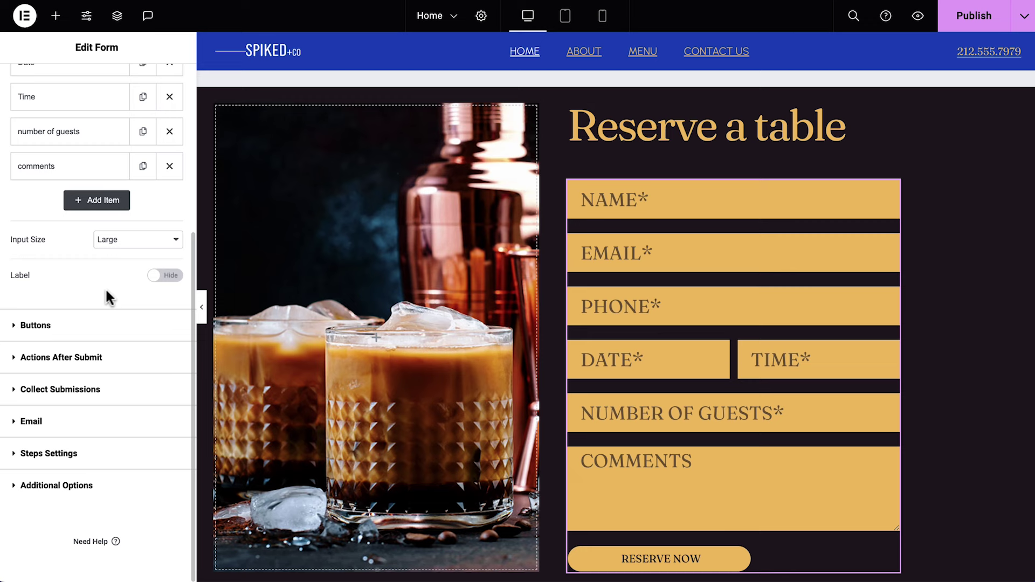
Step: Review Actions After Submit, Collect Submissions and Email settings, then scroll to Additional Options
left_click(123, 363)
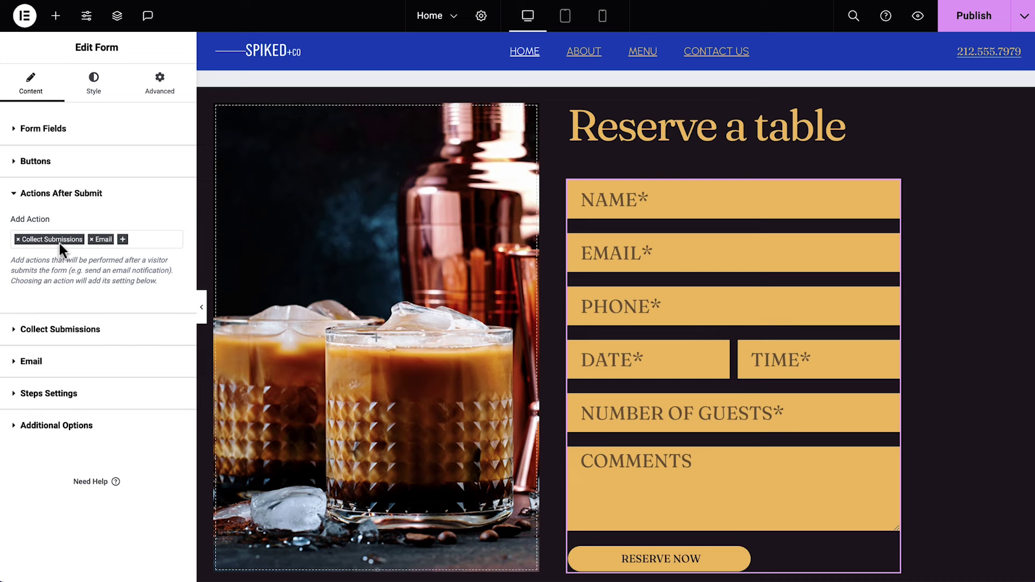
left_click(112, 332)
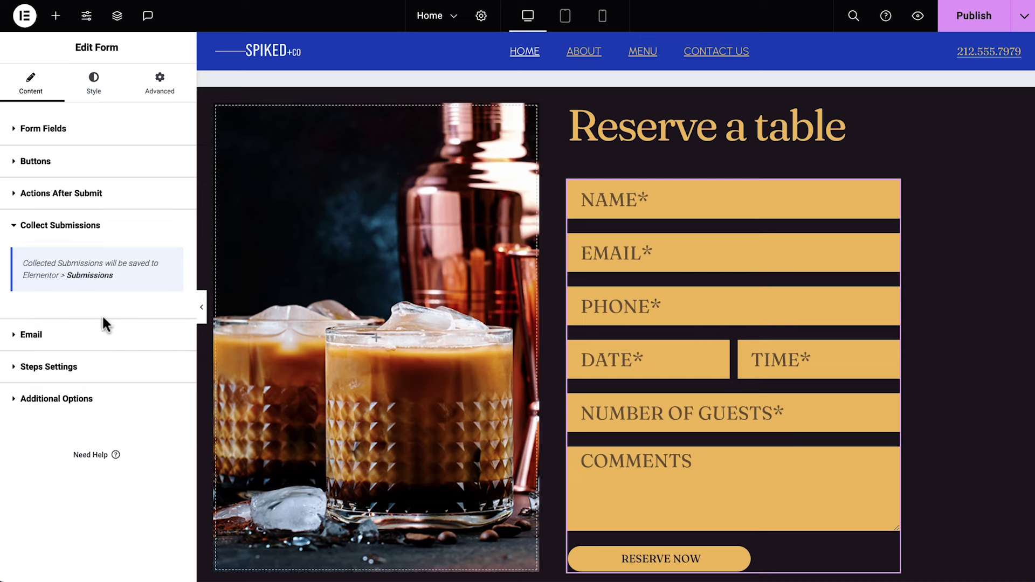
left_click(90, 276)
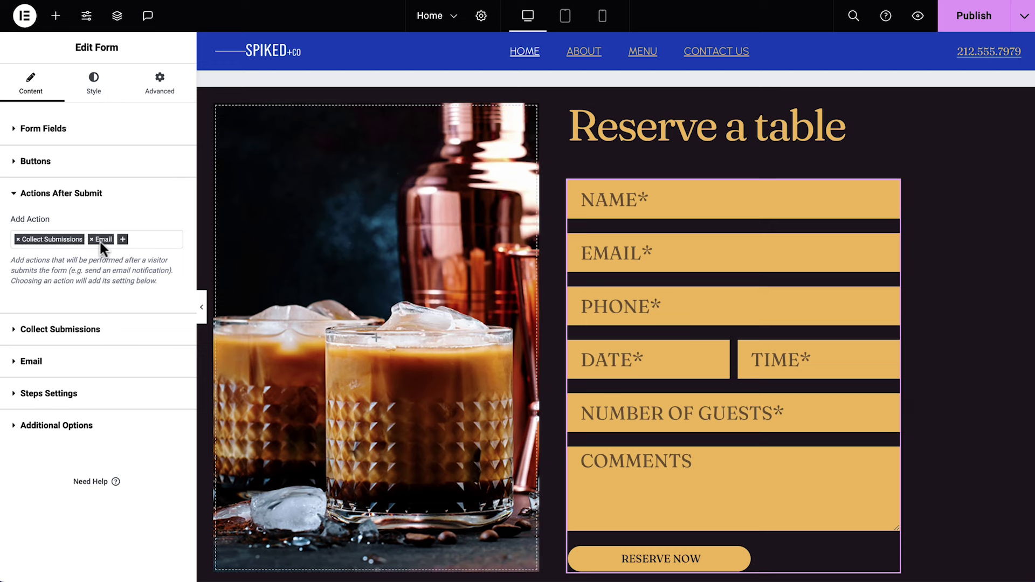
left_click(108, 360)
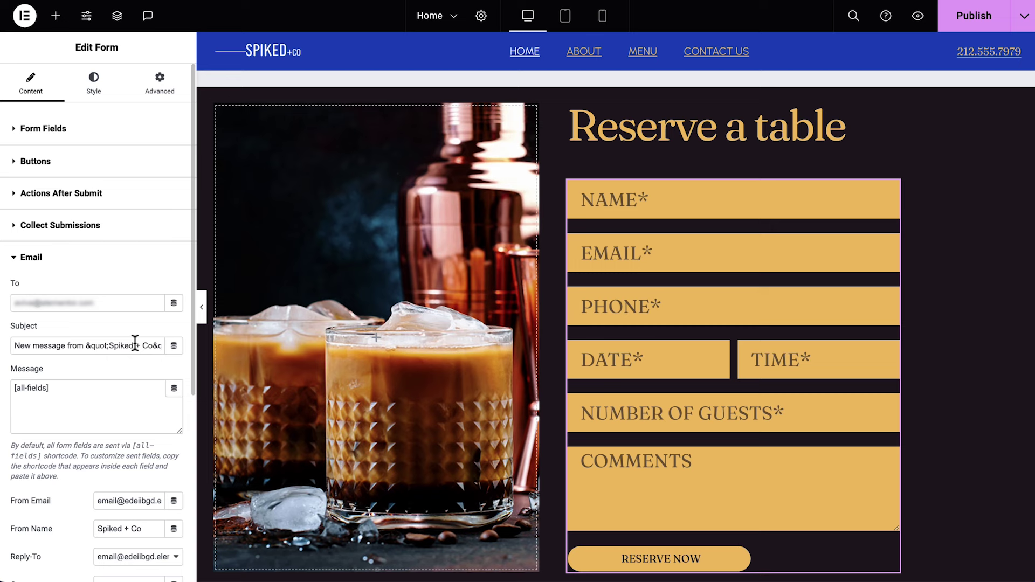
scroll(134, 363, "down", 5)
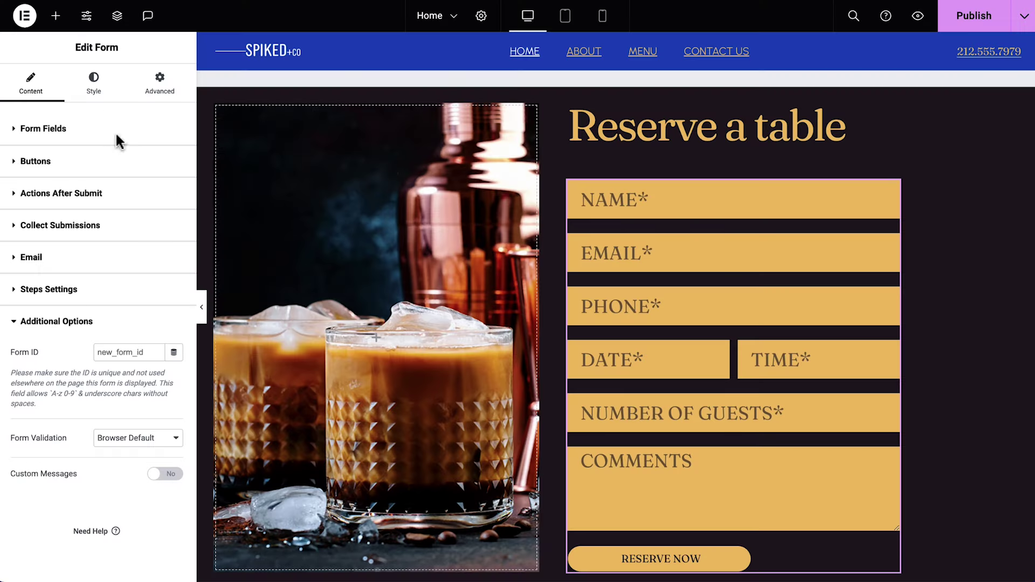
Step: Set the form fields' background colour to the global BG 2 light grey
left_click(93, 82)
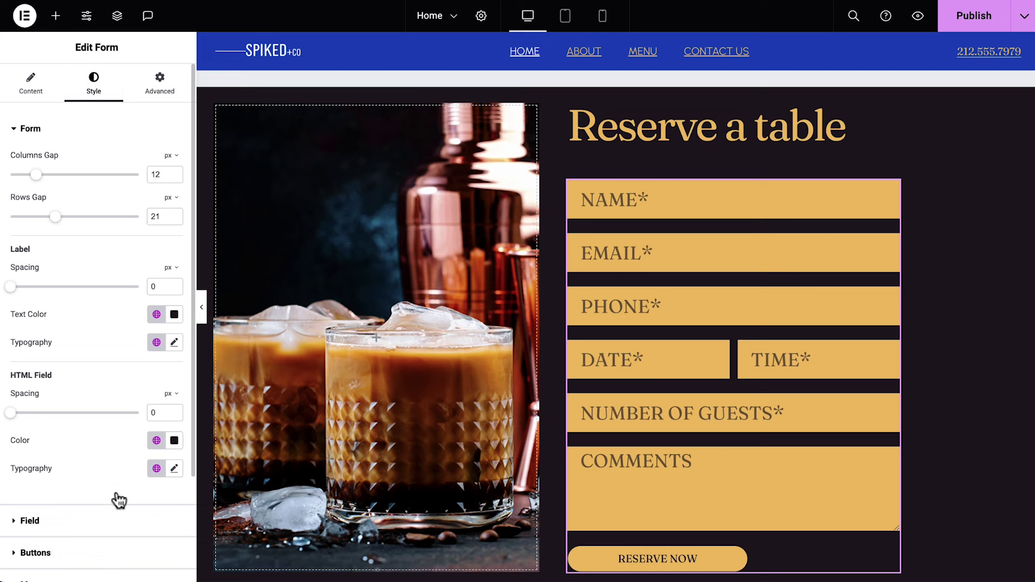
left_click(117, 520)
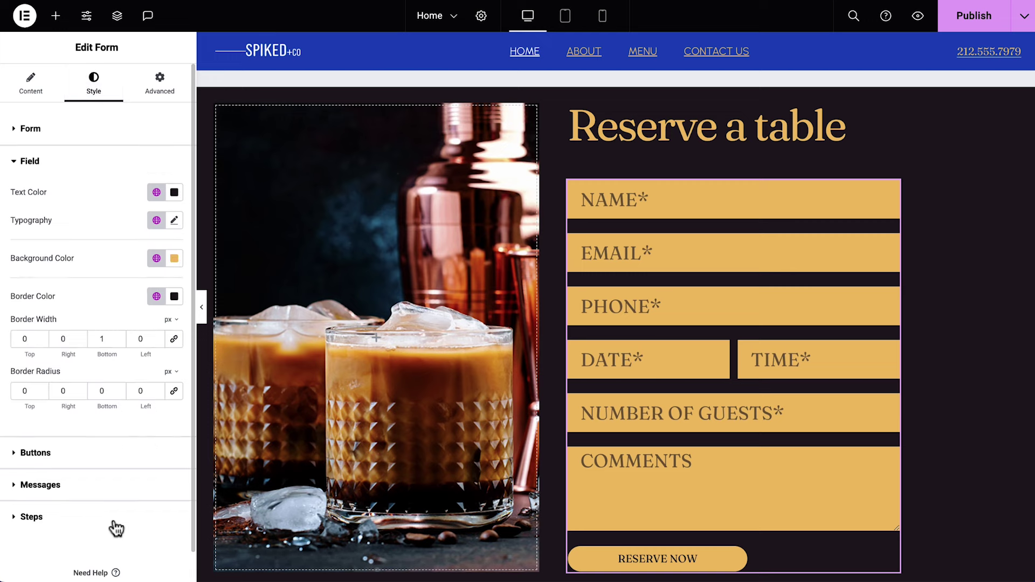
left_click(157, 258)
left_click(144, 445)
left_click(142, 452)
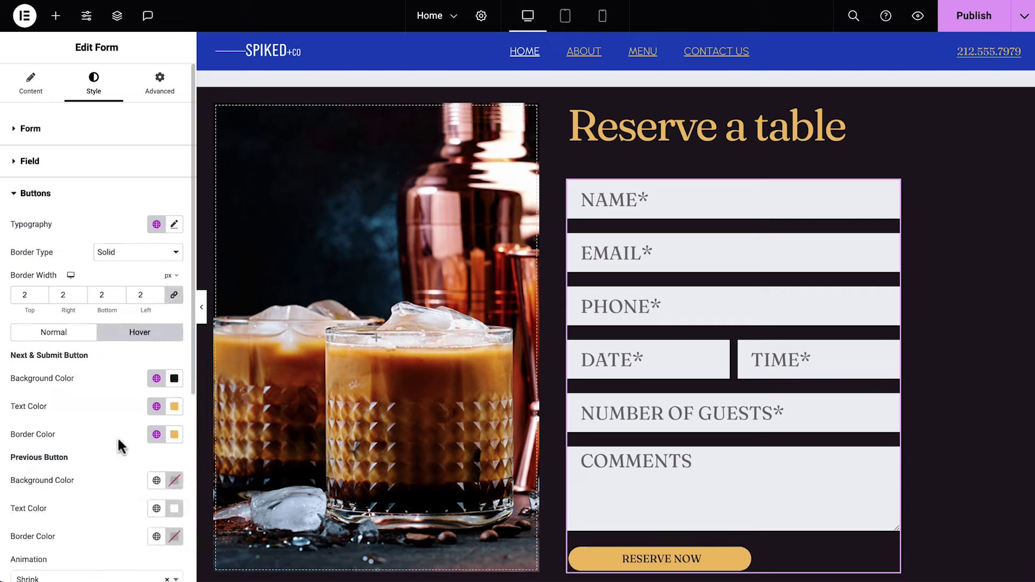
scroll(268, 440, "down", 5)
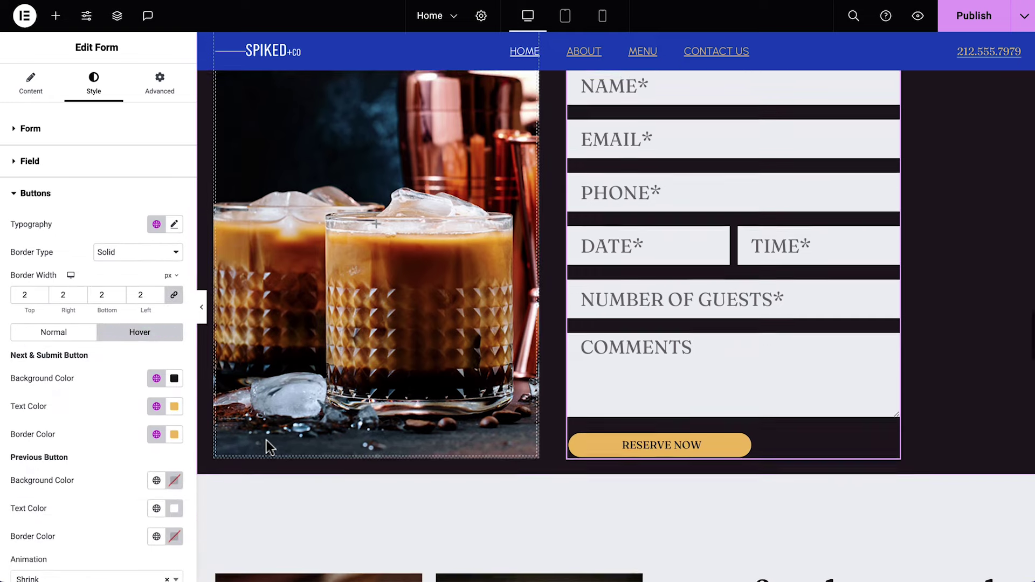
scroll(266, 440, "down", 4)
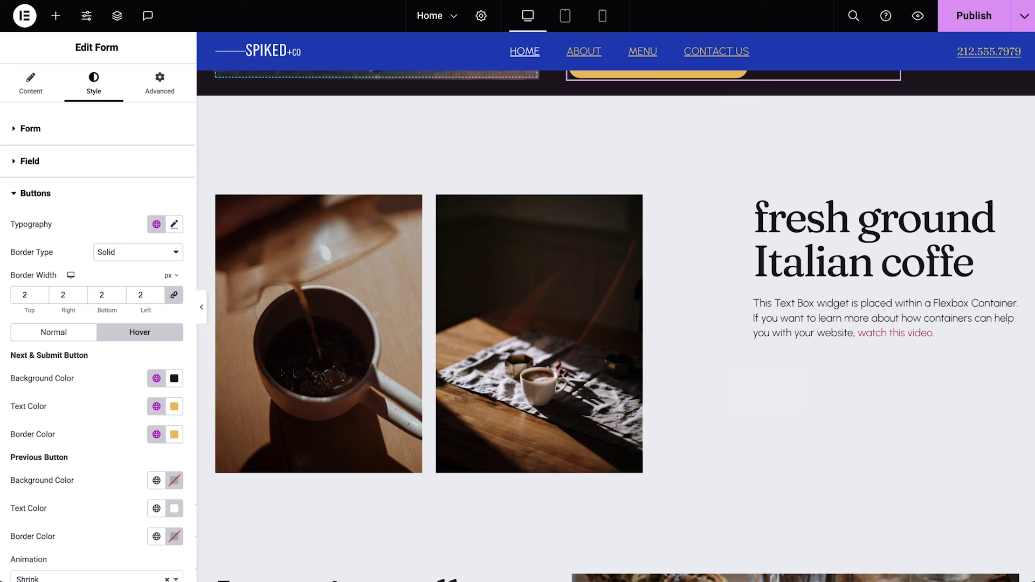
Step: Save the coffee container as a library template named 'fresh ground coffee'
right_click(614, 97)
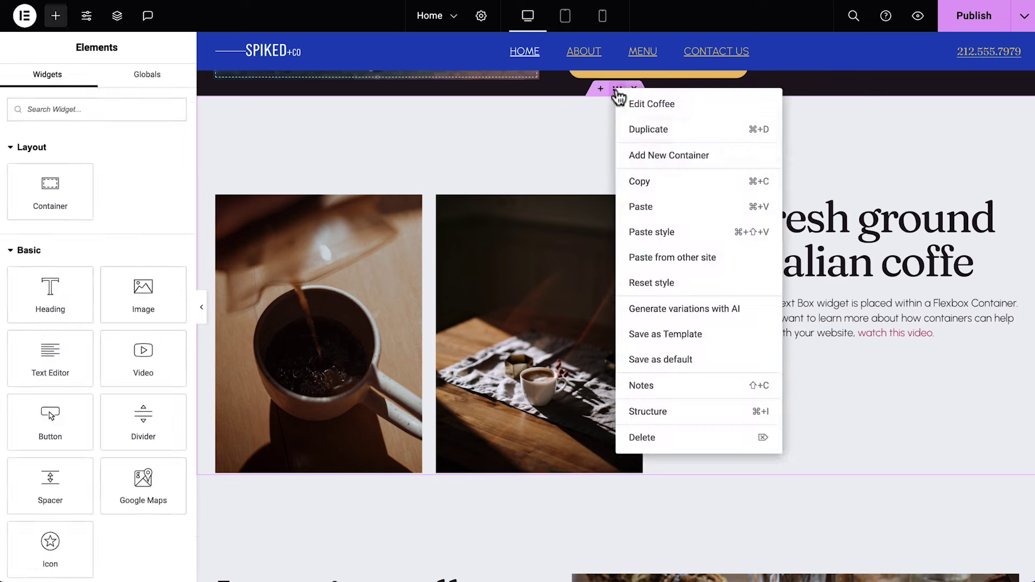
left_click(724, 335)
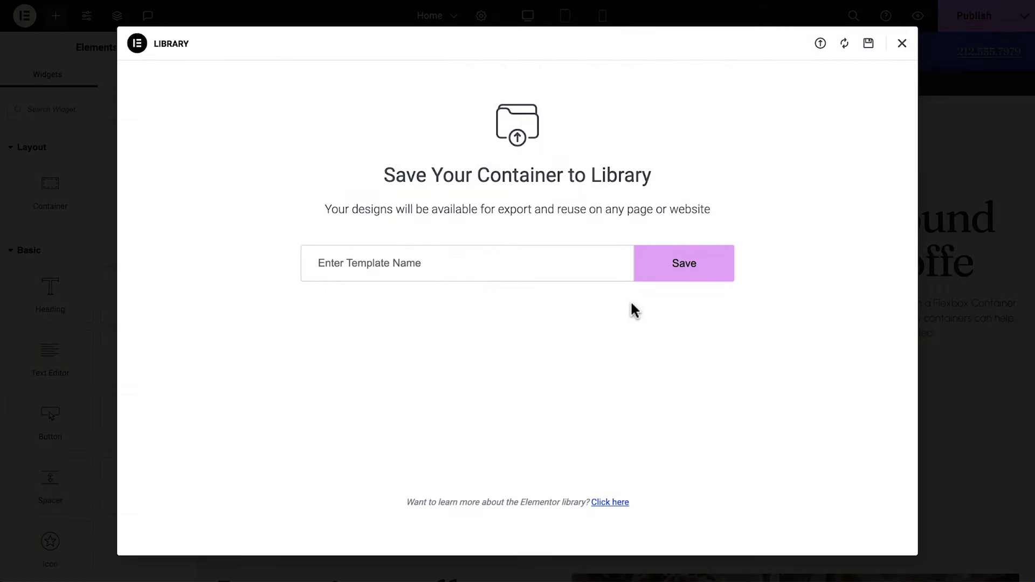
left_click(601, 267)
type("fresh ground coffee")
left_click(685, 270)
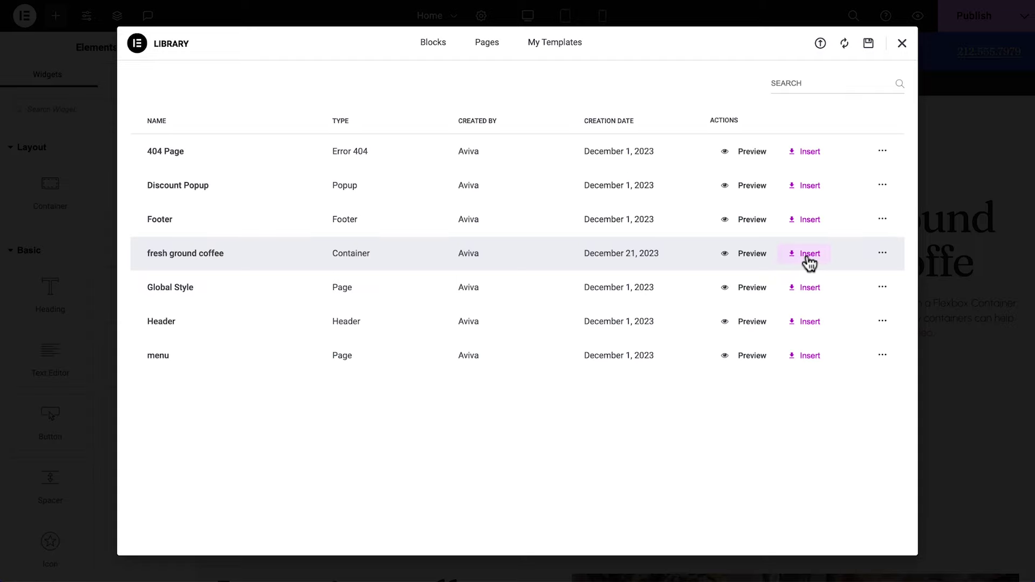
left_click(902, 43)
Step: Delete the fresh ground coffee section from the Home page
right_click(614, 92)
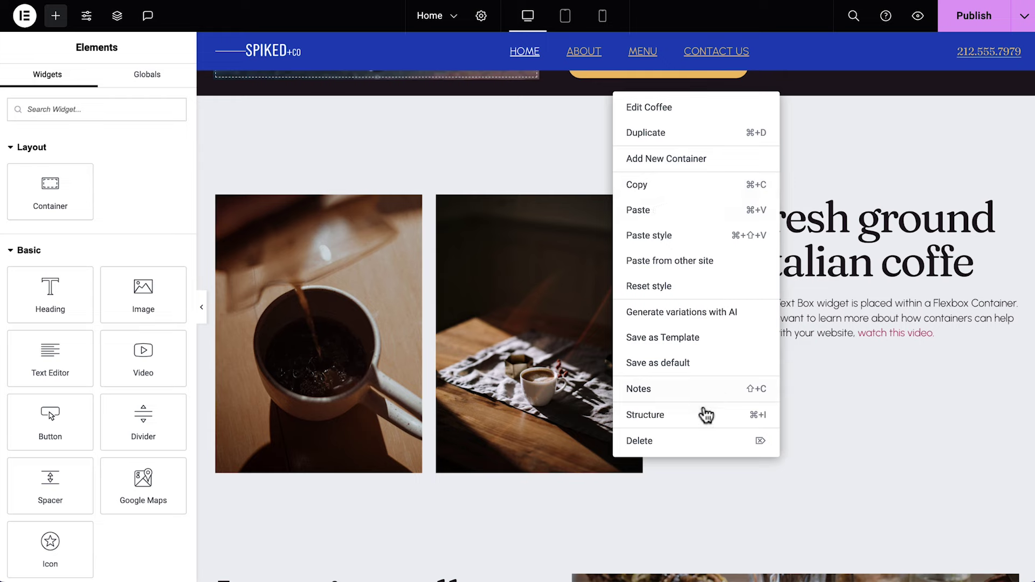
left_click(707, 451)
scroll(578, 455, "down", 10)
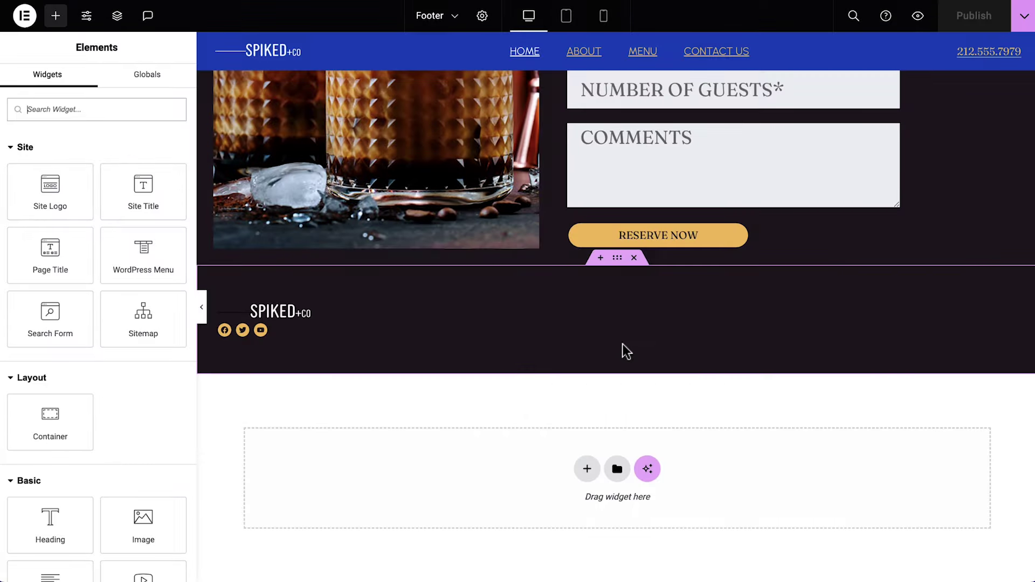
Step: Select the footer social icons in Structure and paste the Facebook page link
key("ctrl+i")
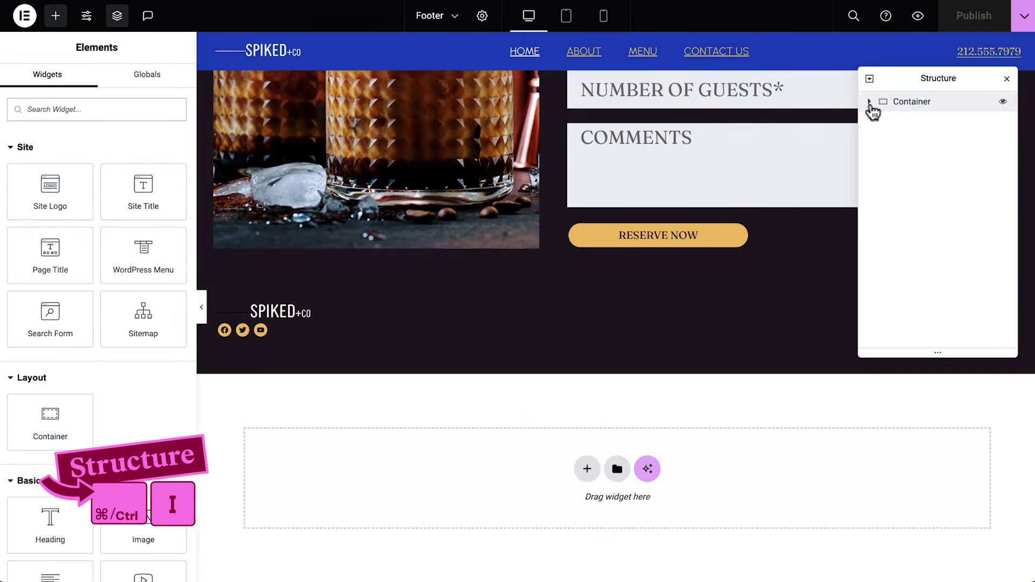
left_click(869, 102)
left_click(876, 122)
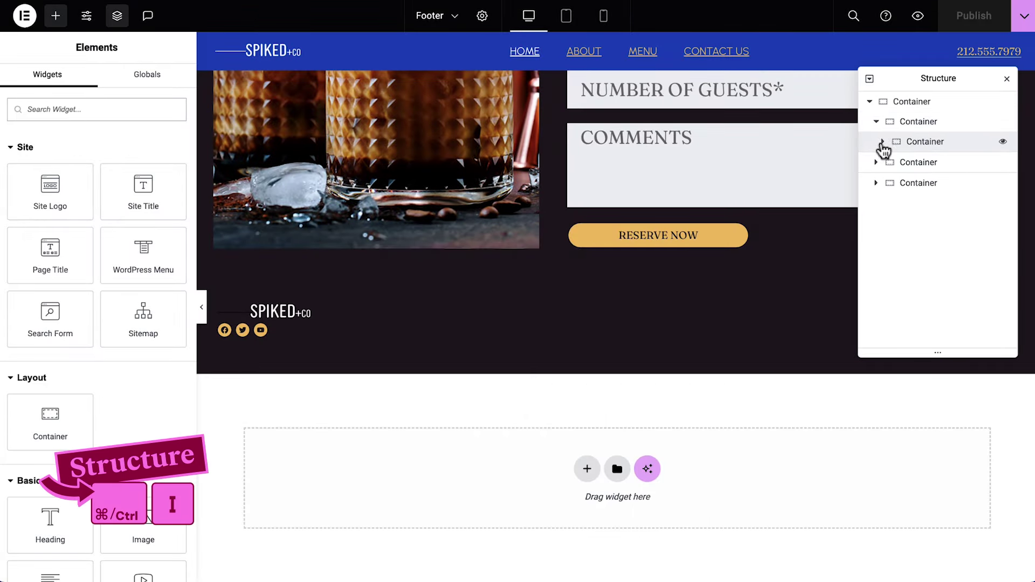
left_click(883, 142)
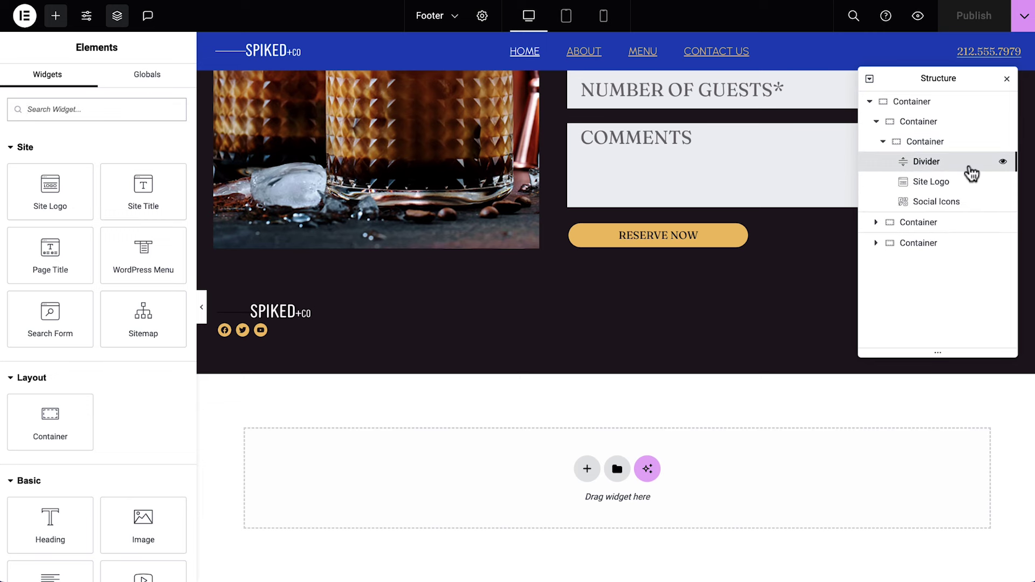
left_click(970, 171)
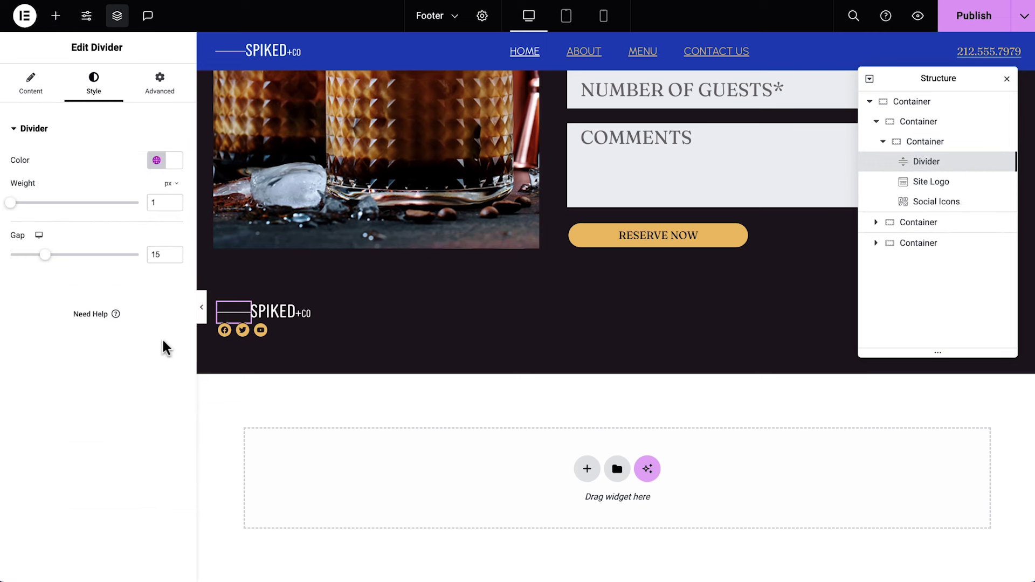
left_click(943, 204)
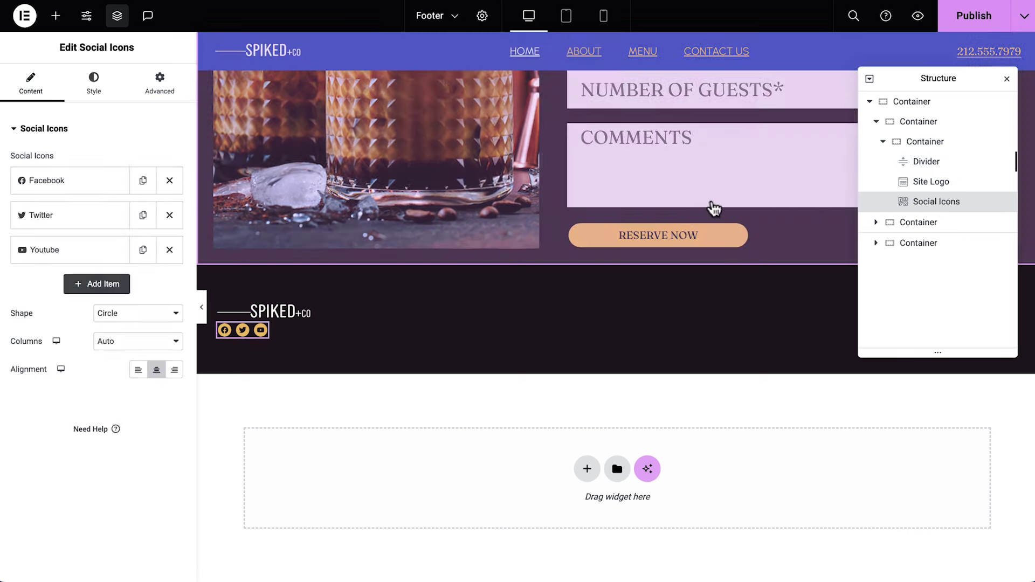
left_click(113, 187)
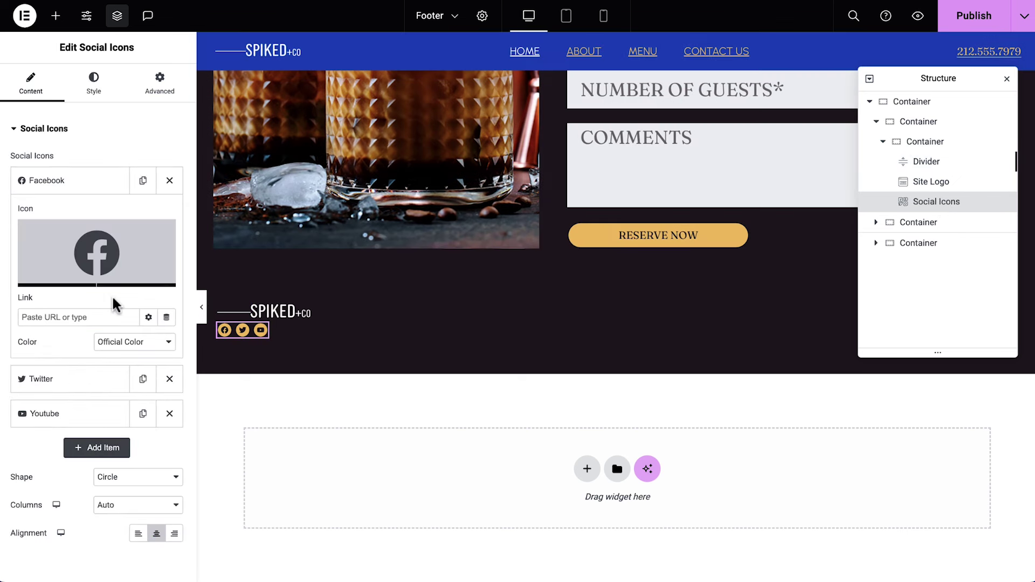
left_click(129, 317)
type("https://www.facebook.com/spike+co")
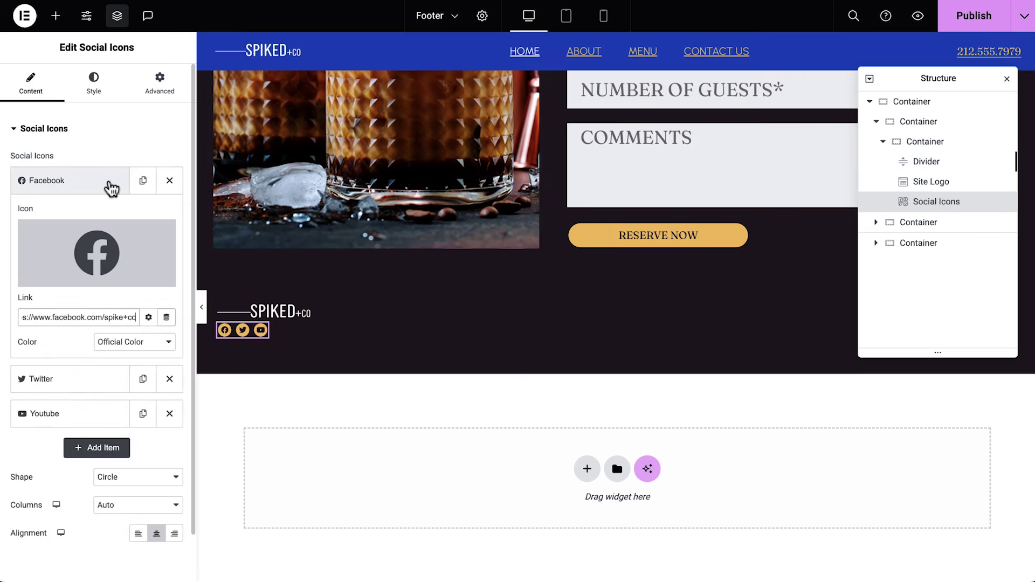
left_click(108, 183)
Step: Replace the Twitter social icon with Instagram from the Icon Library
left_click(113, 225)
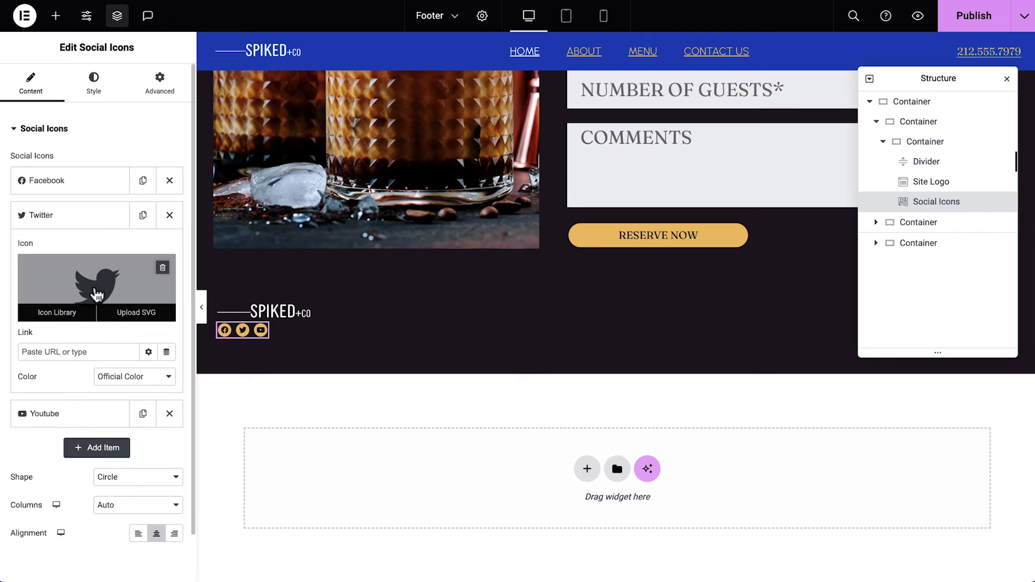
left_click(96, 299)
left_click(528, 91)
type("ins")
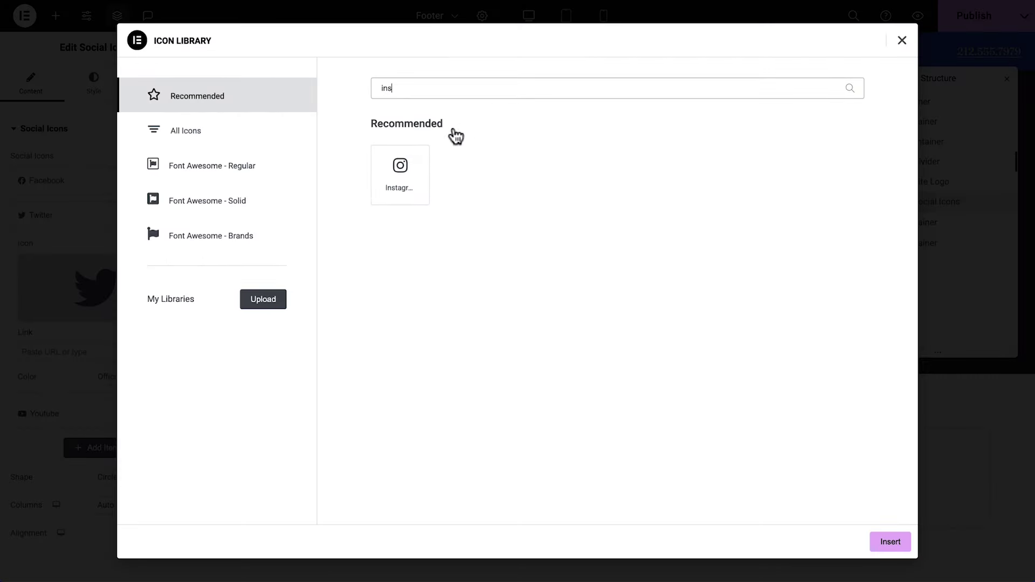
left_click(405, 177)
left_click(895, 543)
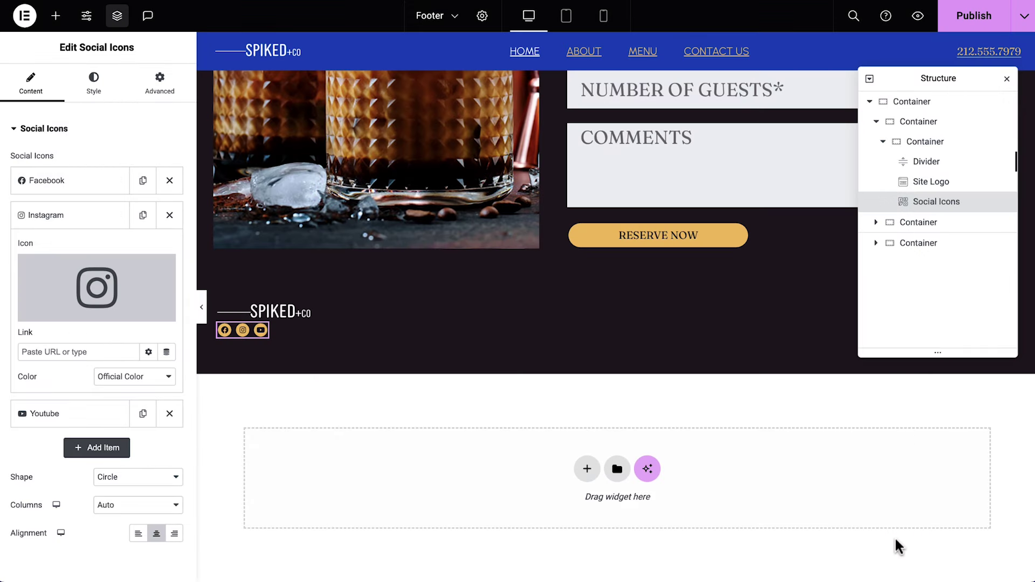
left_click(102, 215)
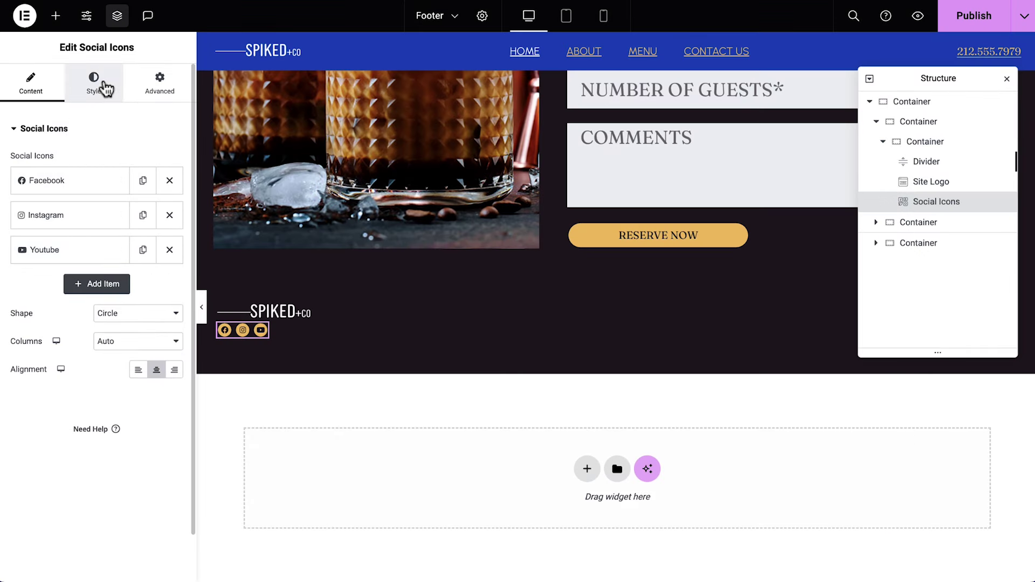
left_click(103, 87)
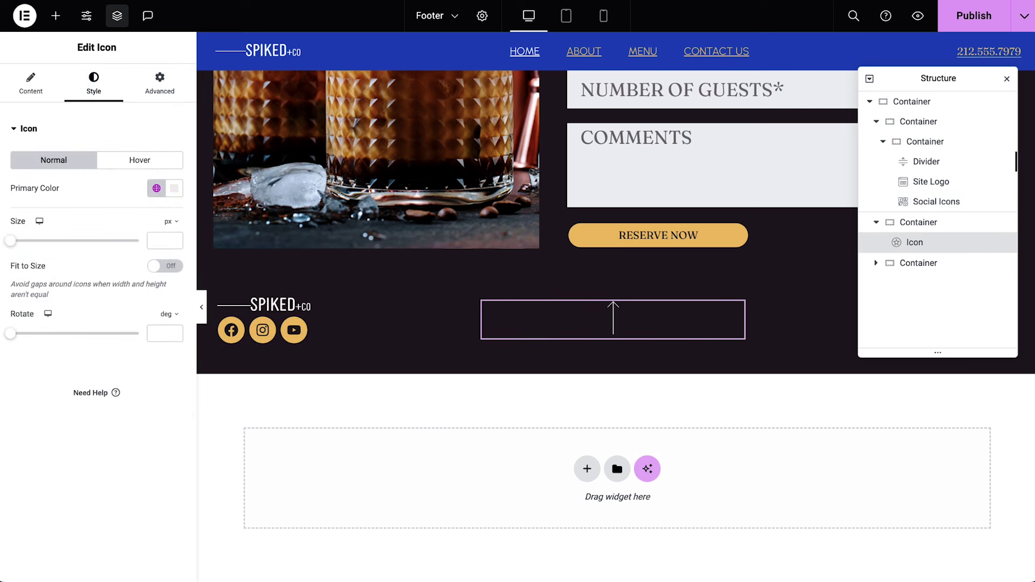
Step: Delete the arrow icon from the footer
left_click_drag(931, 83, 391, 75)
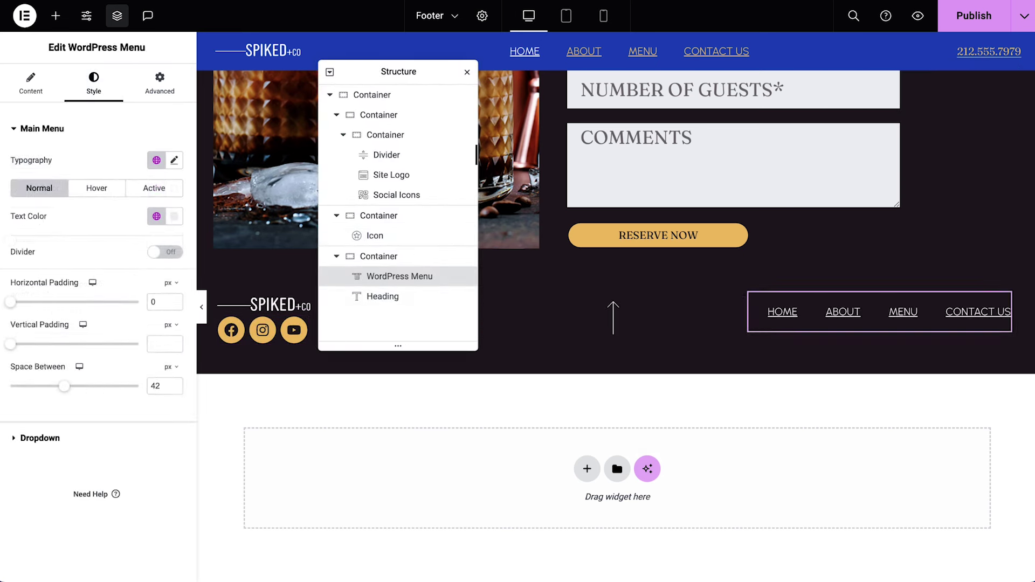
left_click(383, 296)
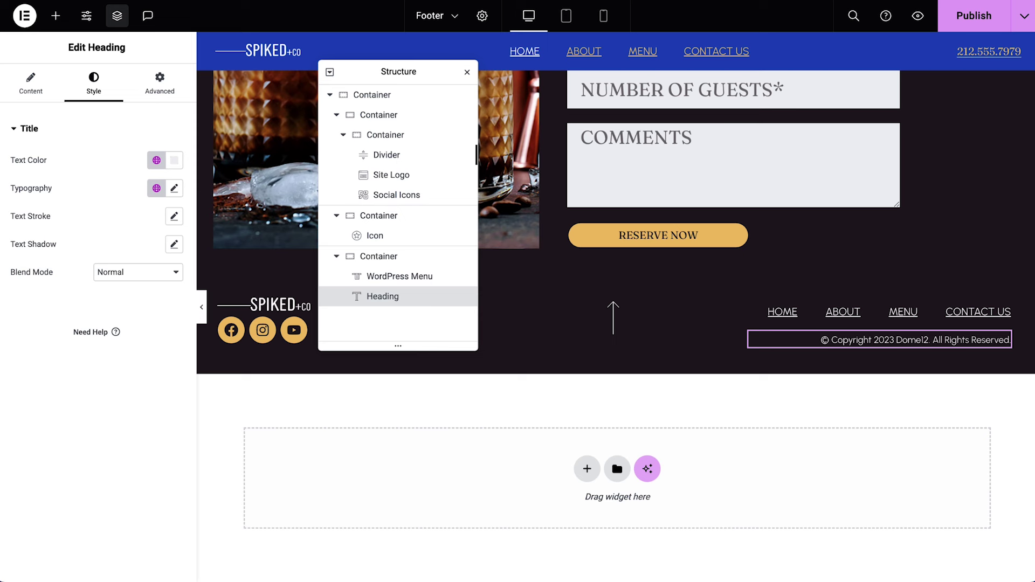
key("ctrl+i")
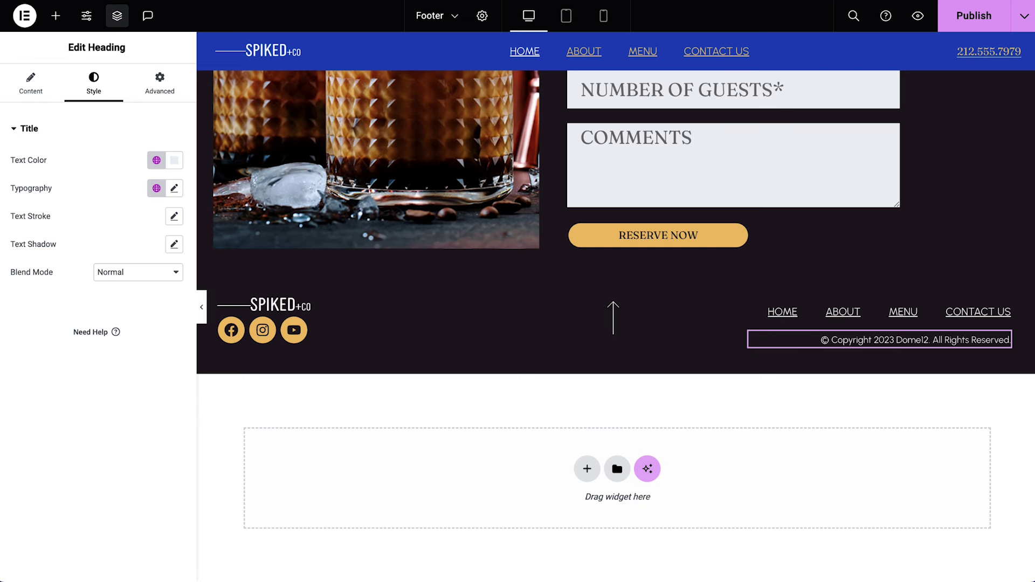
key("Delete")
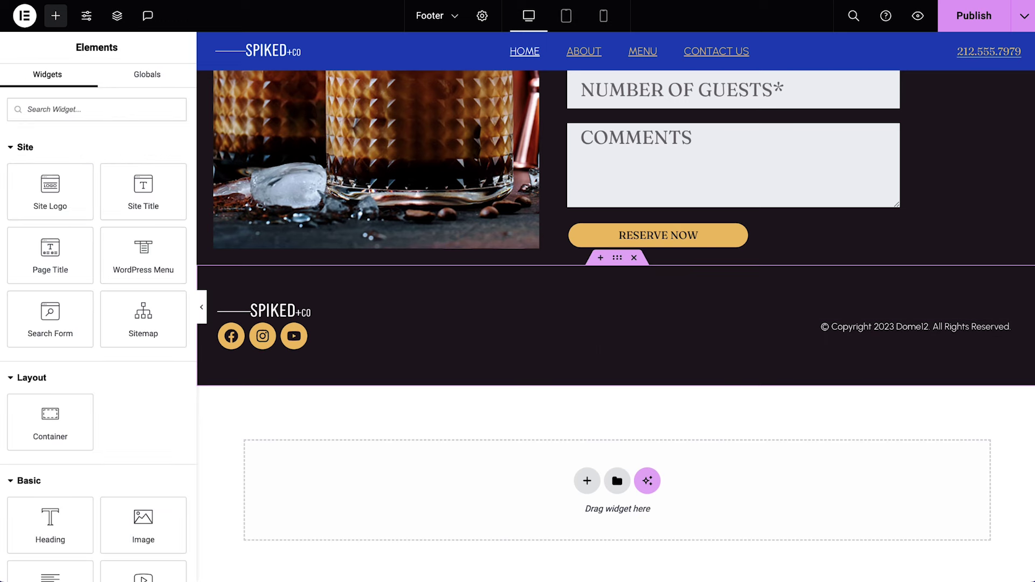
Step: Set the copyright's dynamic year to read ©2023 with 'Spiked + Co' after it
left_click(942, 326)
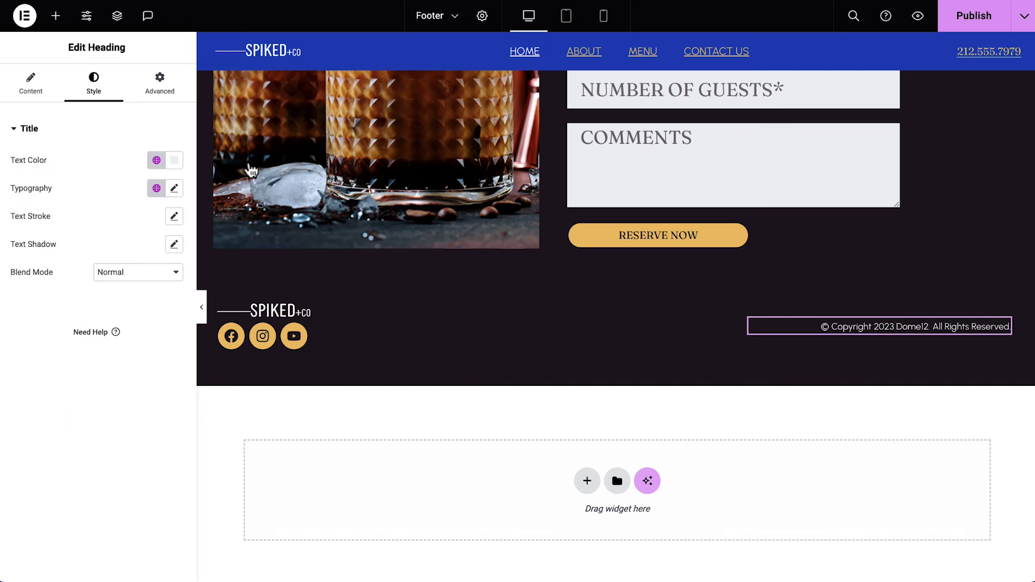
left_click(40, 88)
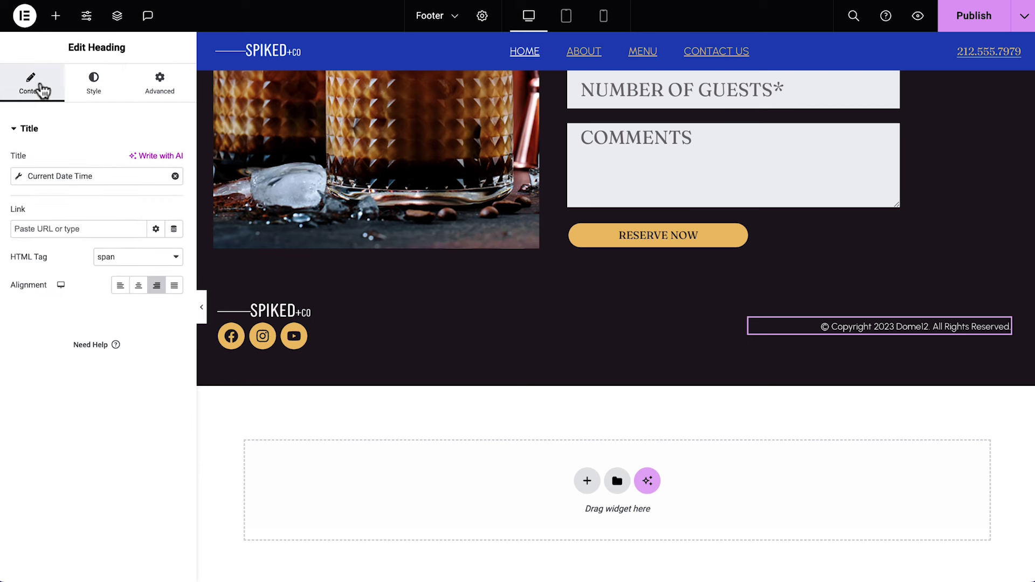
left_click(18, 177)
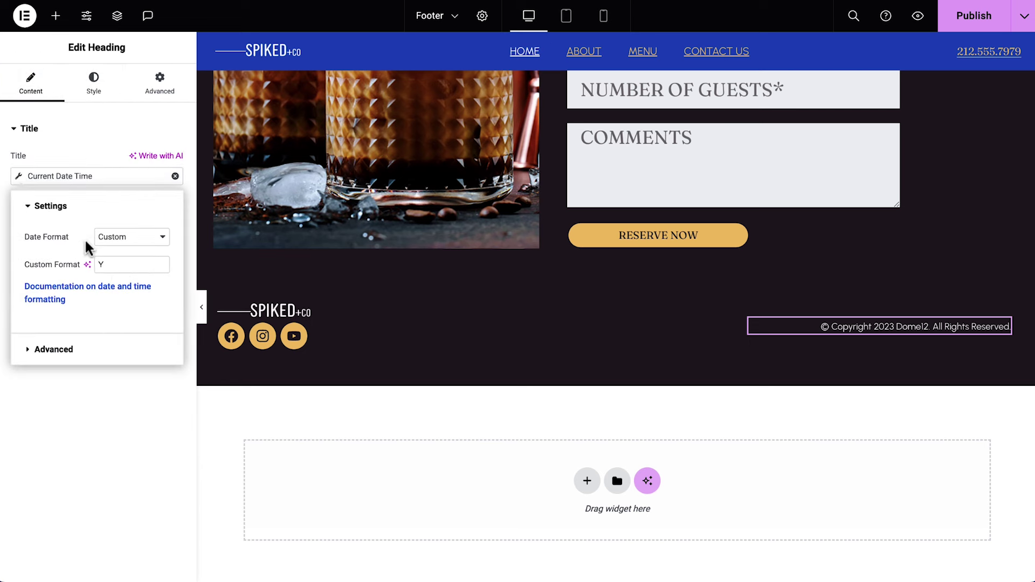
left_click(120, 347)
left_click_drag(153, 268, 108, 269)
key("BackSpace")
triple_click(151, 296)
key("BackSpace")
type("Spiked + Co")
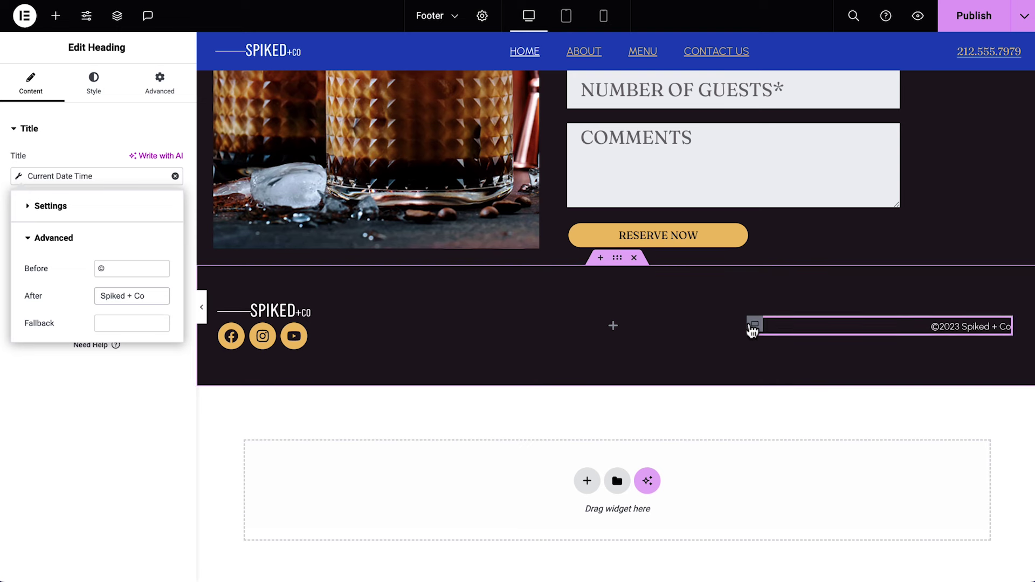
Step: Set the copyright container's Align Self to End
left_click(753, 327)
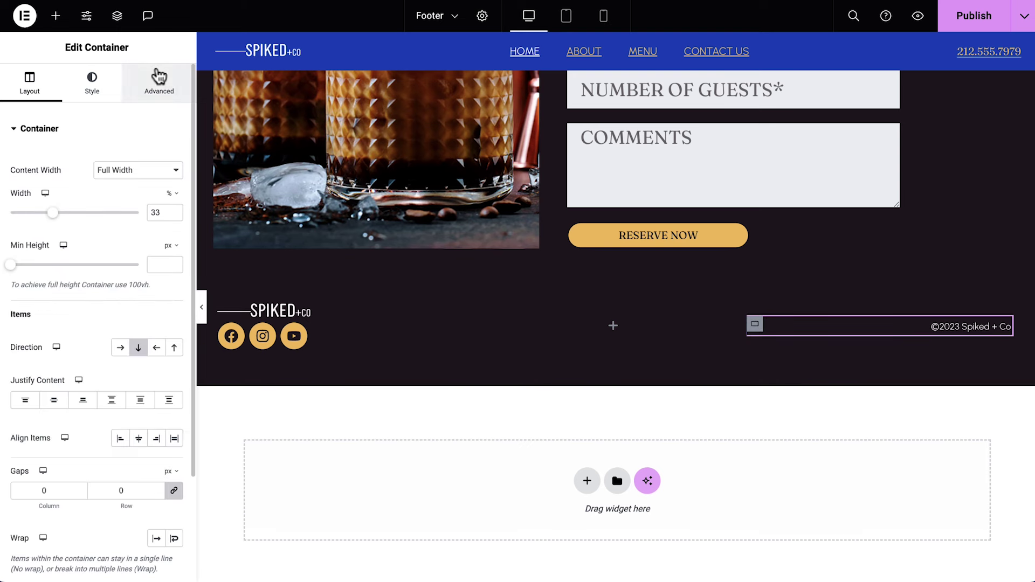
left_click(159, 76)
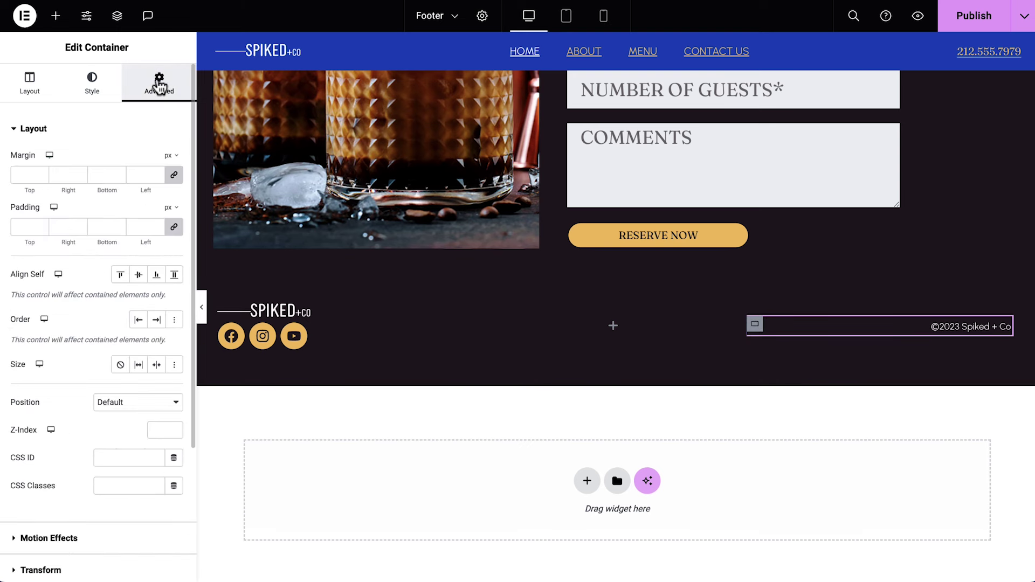
left_click(156, 277)
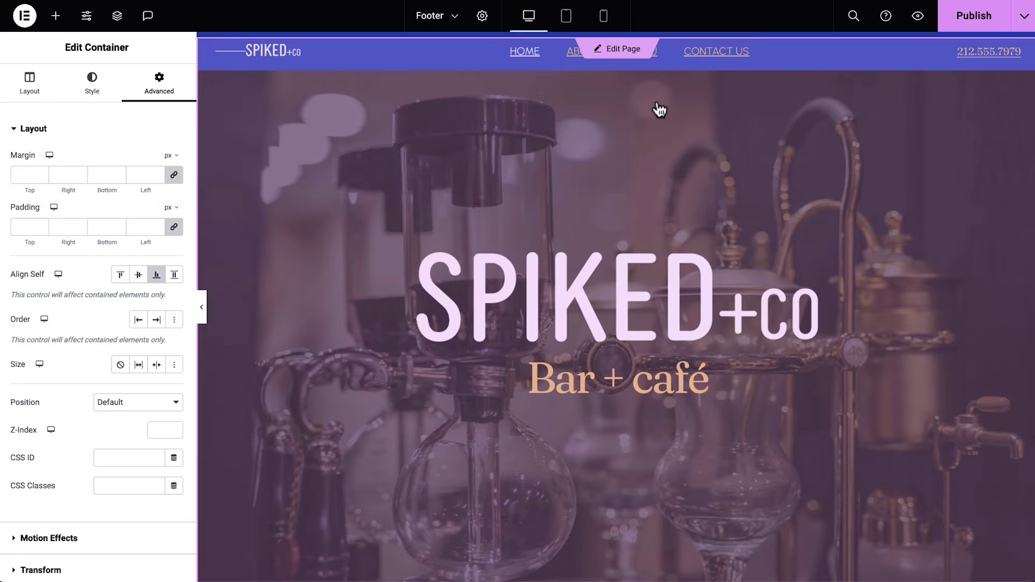
Step: Save the footer, switch to the header, and go to the WordPress Menus screen from its menu widget
left_click(624, 46)
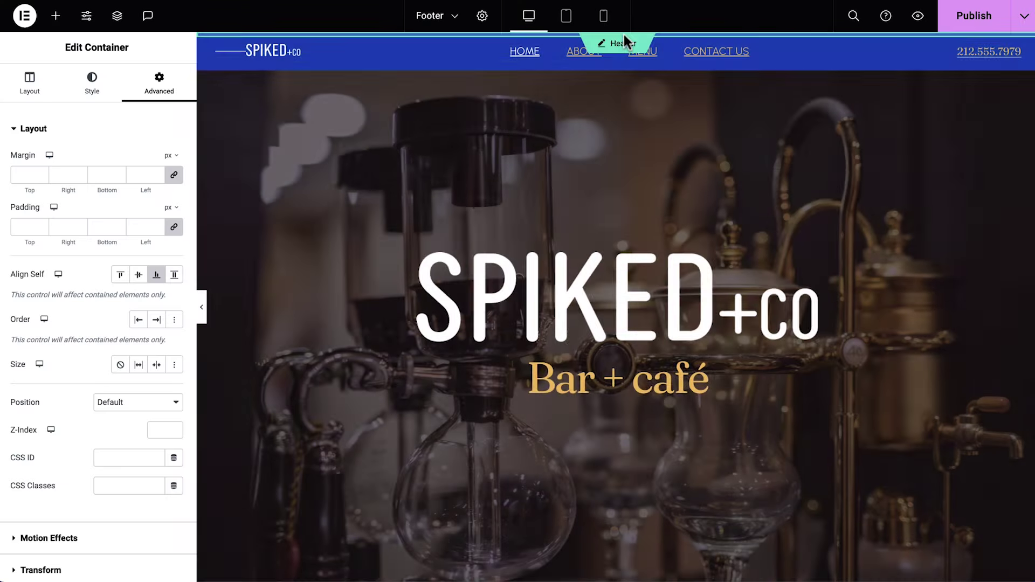
left_click(620, 324)
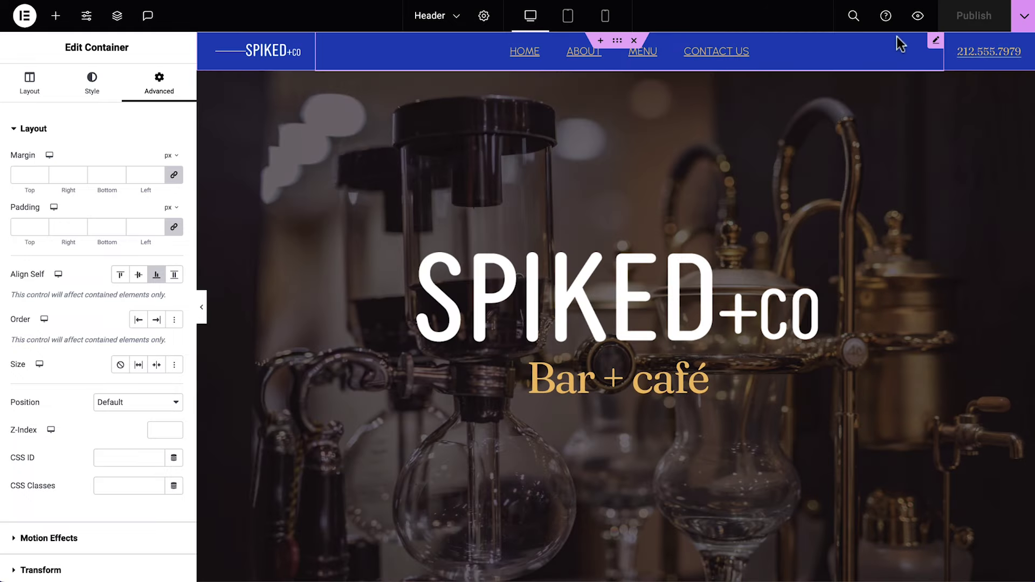
left_click(916, 41)
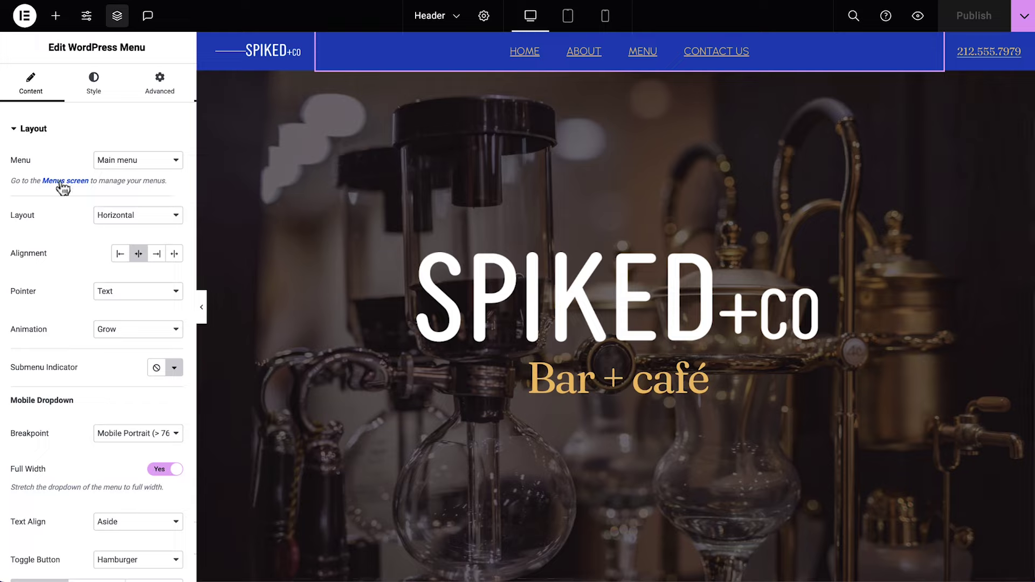
left_click(65, 180)
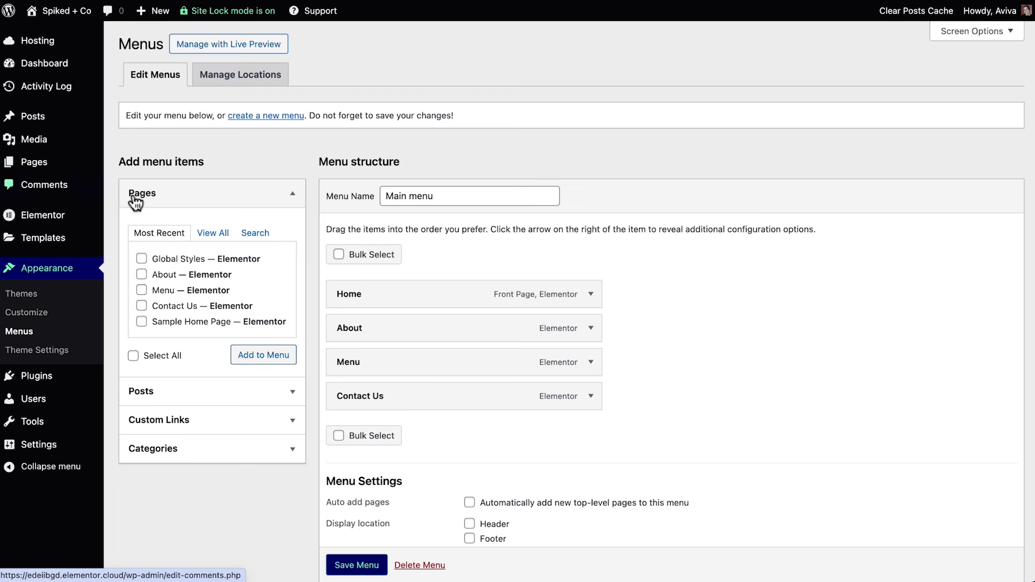
Step: Bulk-remove the Home, About, Menu and Contact Us items from Main menu
left_click(338, 254)
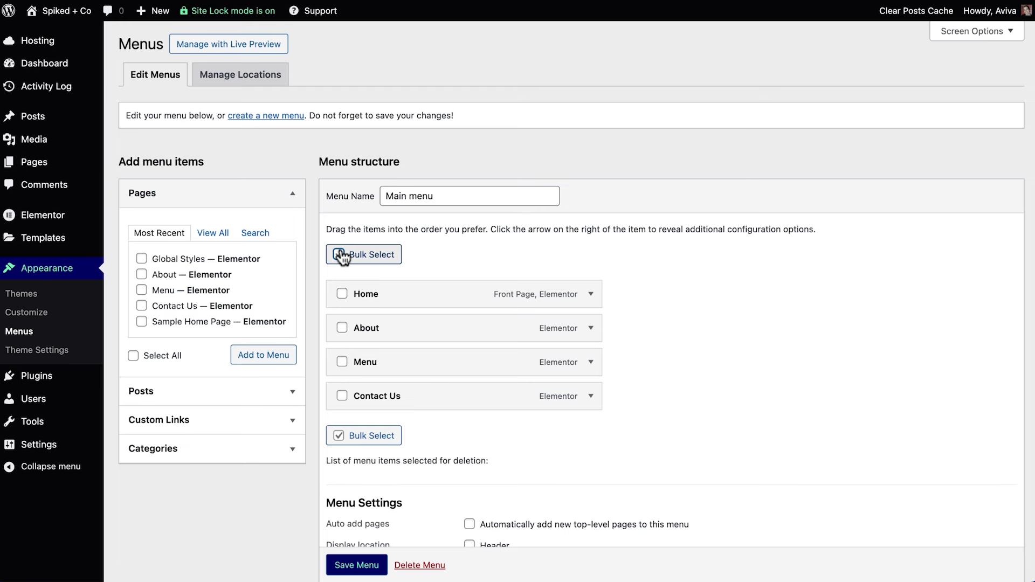
left_click(342, 294)
left_click(342, 328)
left_click(343, 362)
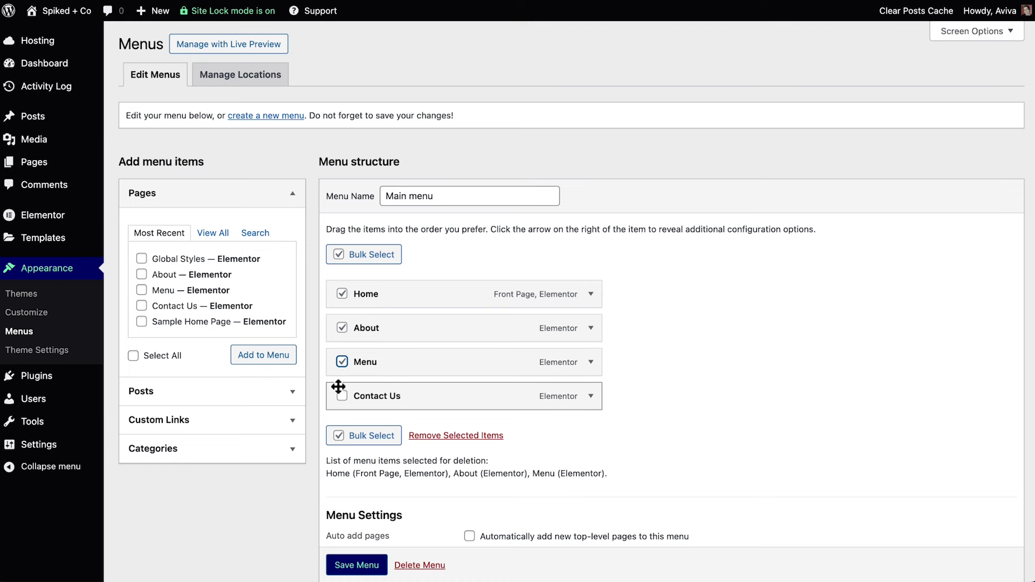
left_click(342, 396)
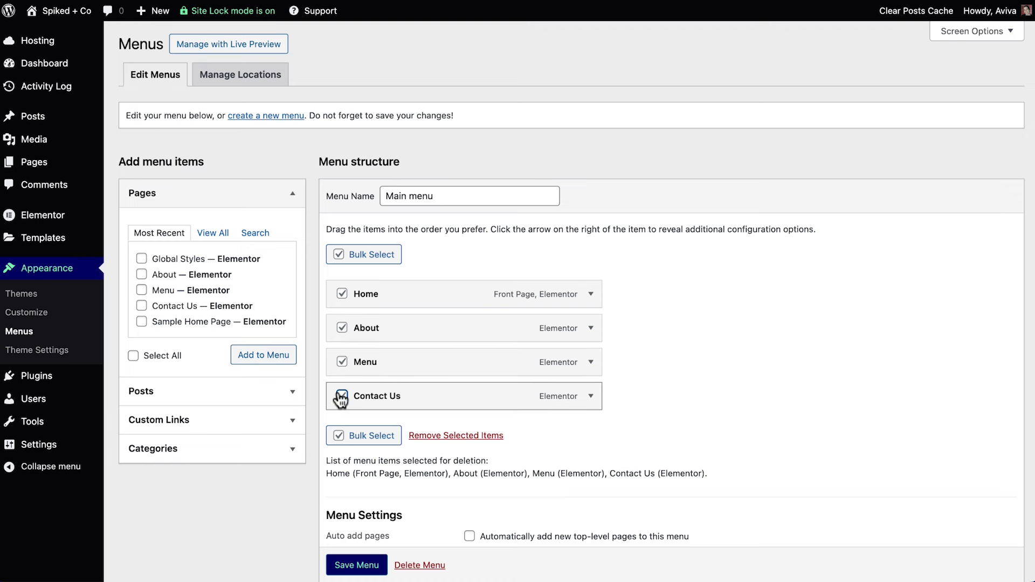
left_click(447, 434)
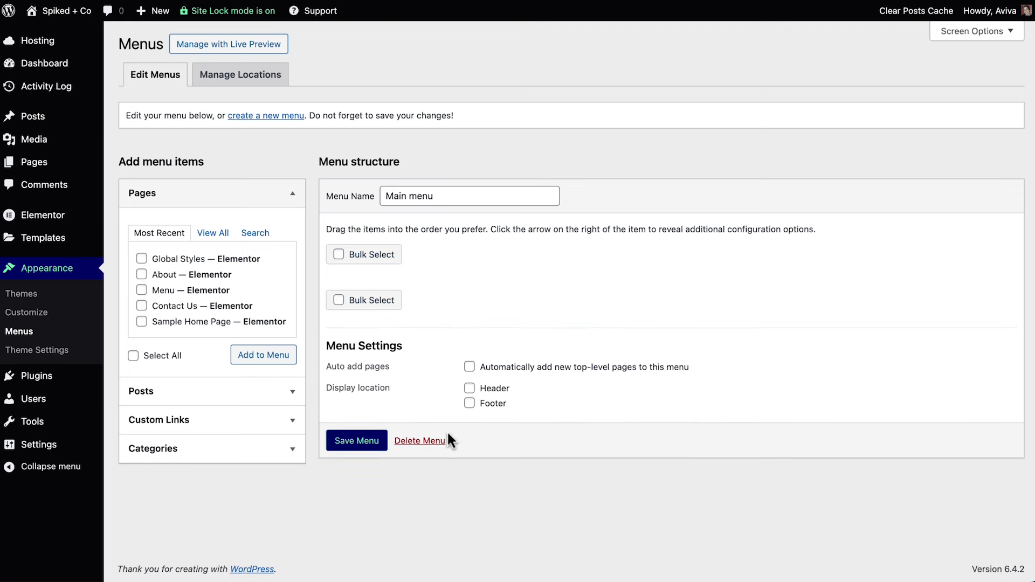
Step: Add an 'About' custom link with URL '#' to Main menu and save the menu
left_click(293, 419)
left_click(265, 297)
key("ctrl+a")
type("#")
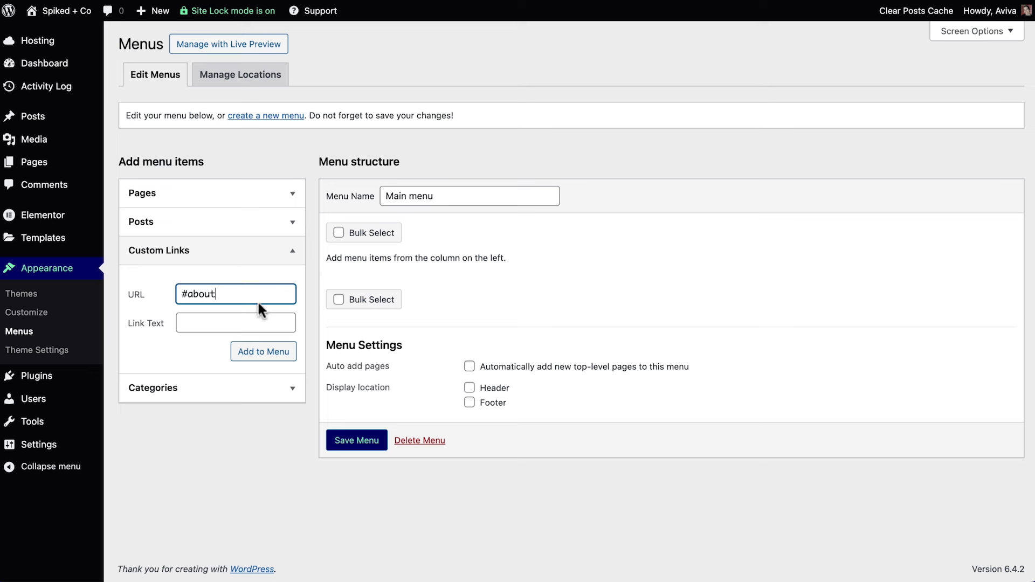
left_click(261, 324)
type("About")
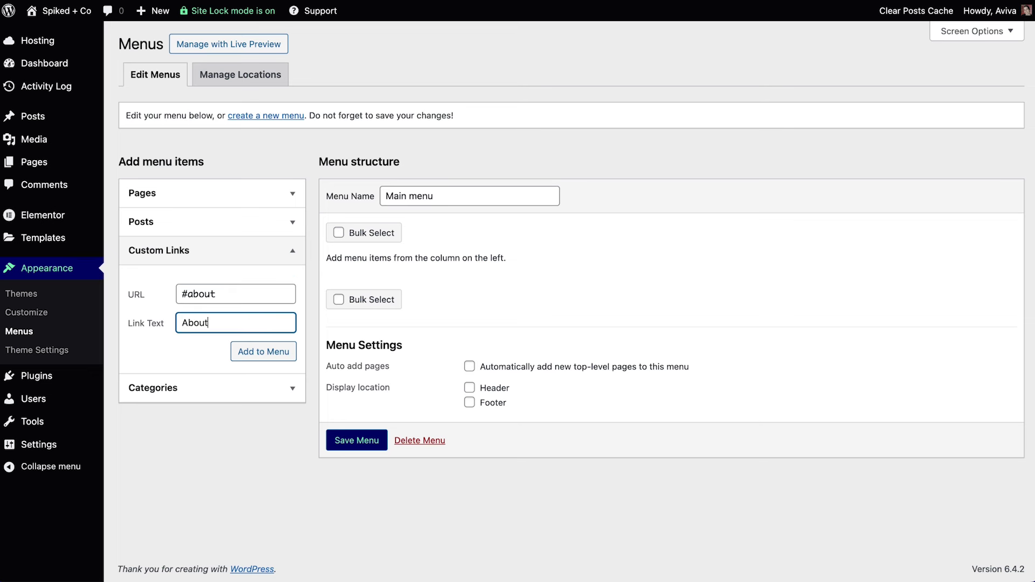
left_click(264, 351)
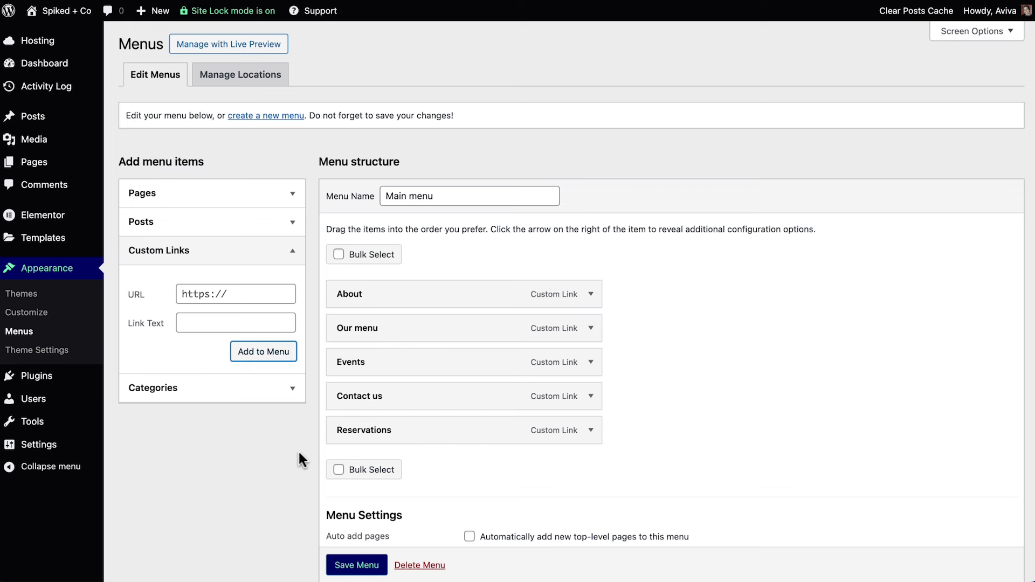
left_click(362, 565)
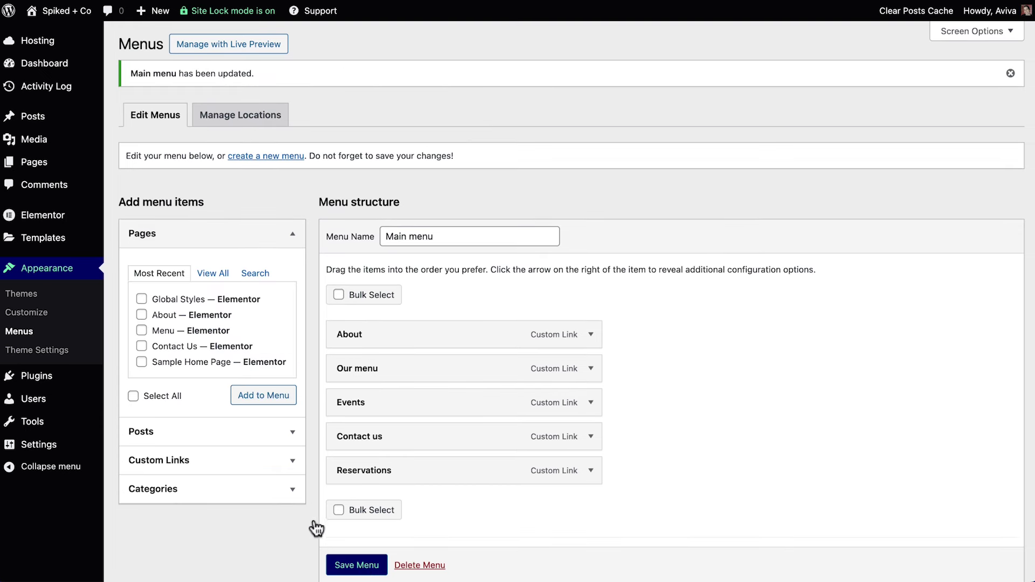
left_click(75, 174)
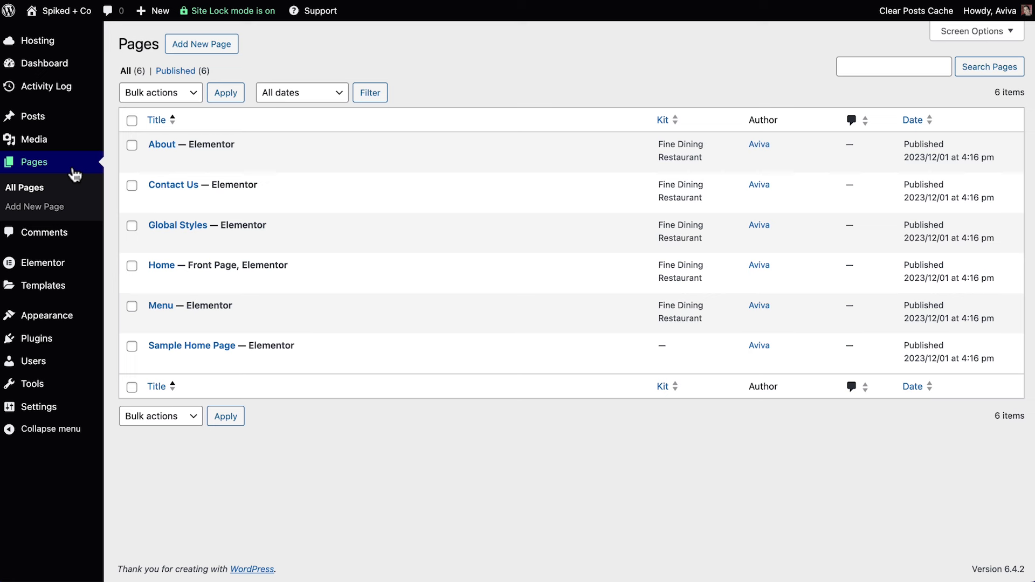
Step: Move the About page to Trash via its More Options menu
mouse_move(141, 169)
left_click(180, 168)
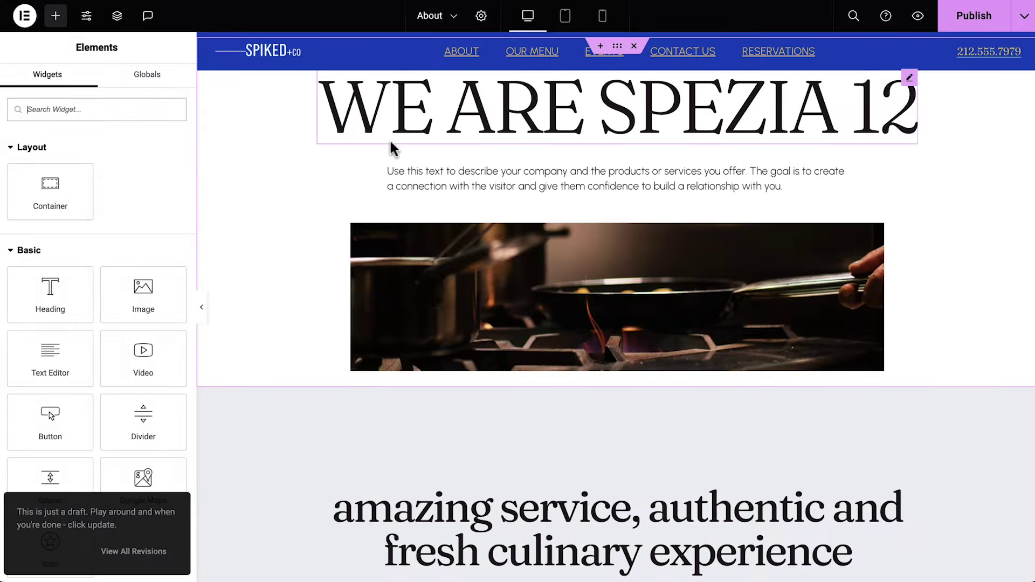
left_click(1023, 16)
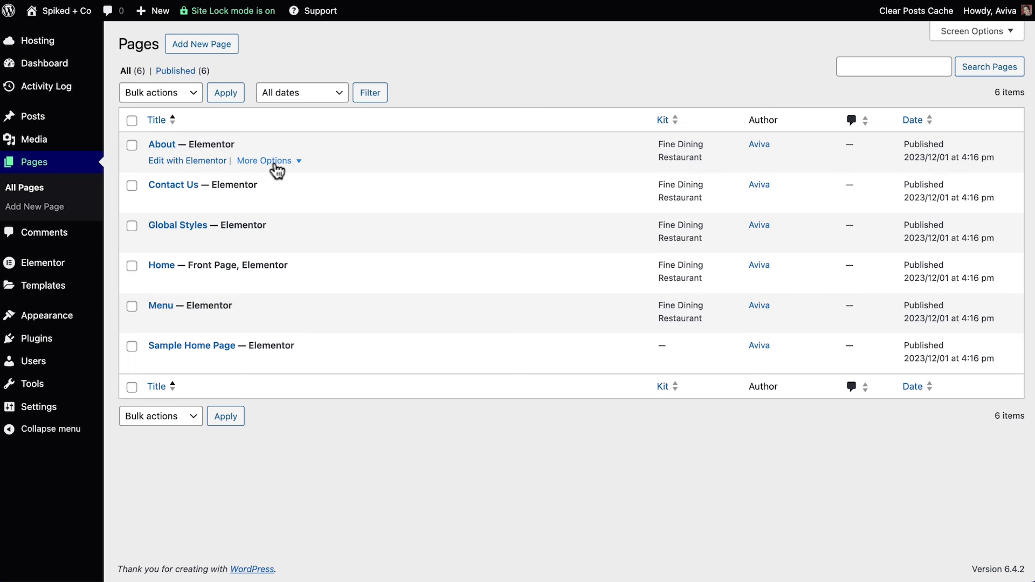
left_click(277, 161)
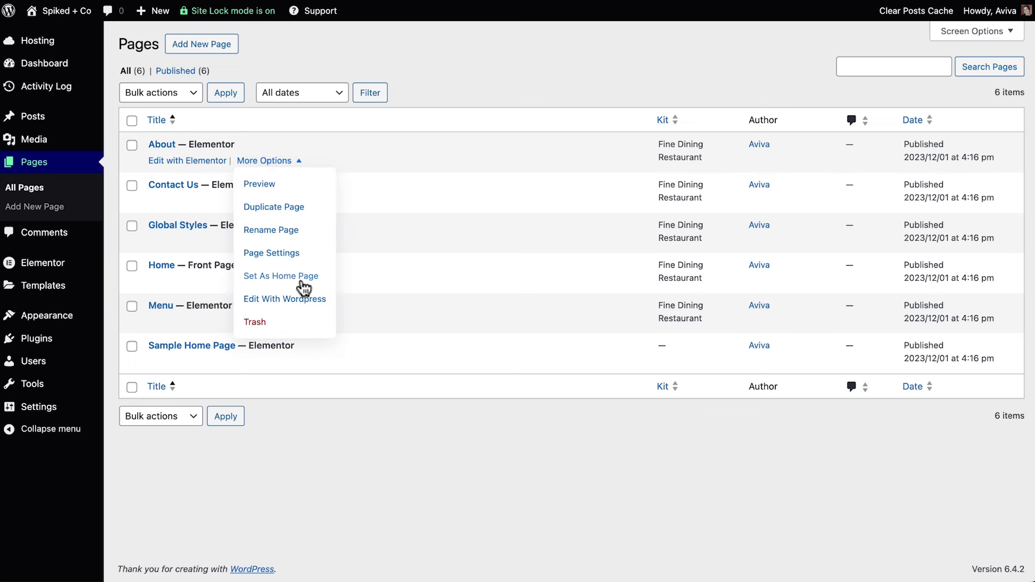
left_click(255, 322)
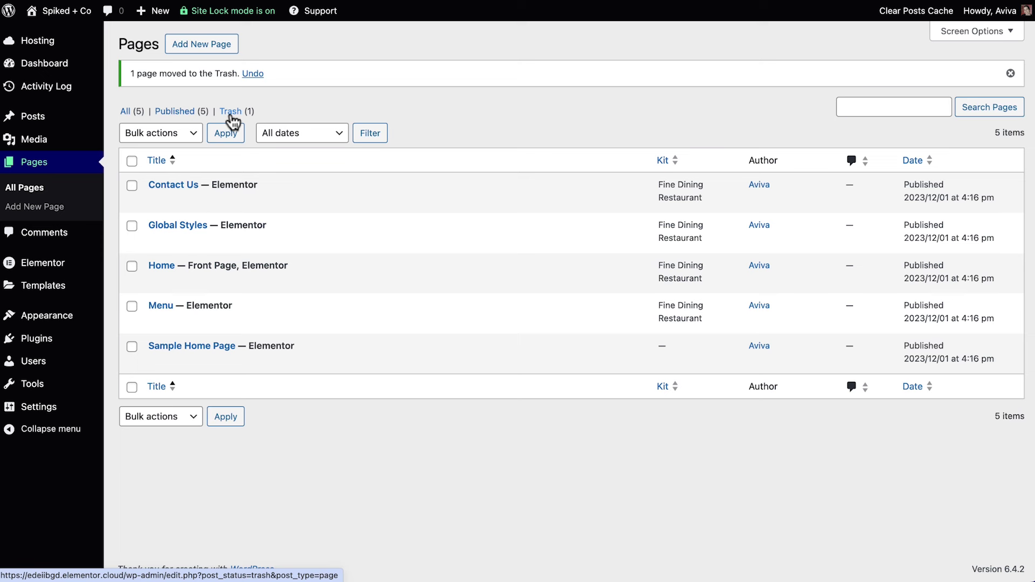
Step: Bulk-trash the Contact Us, Menu and Sample Home Page pages
left_click(133, 187)
left_click(132, 308)
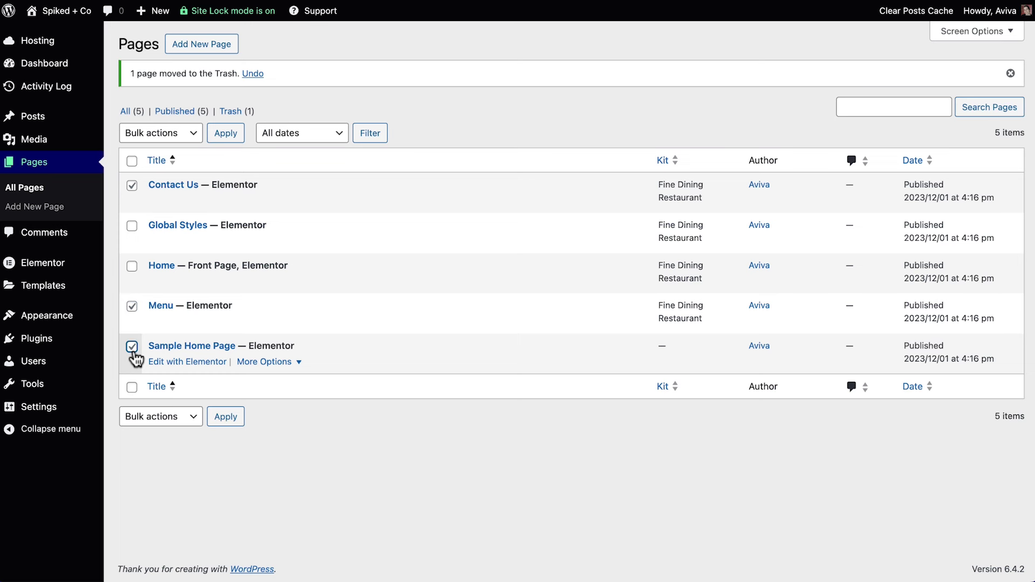
left_click(189, 133)
left_click(186, 163)
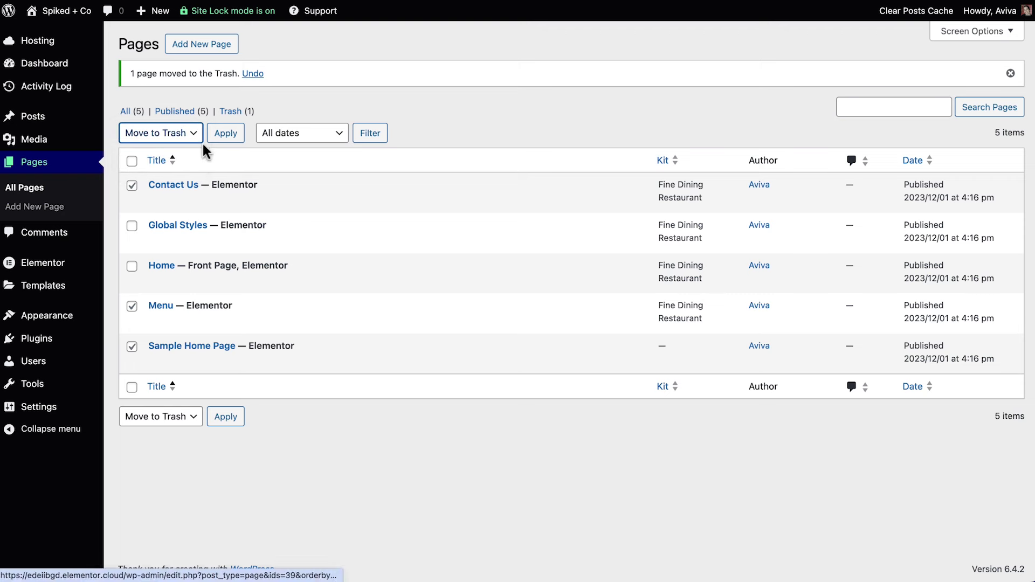
left_click(221, 134)
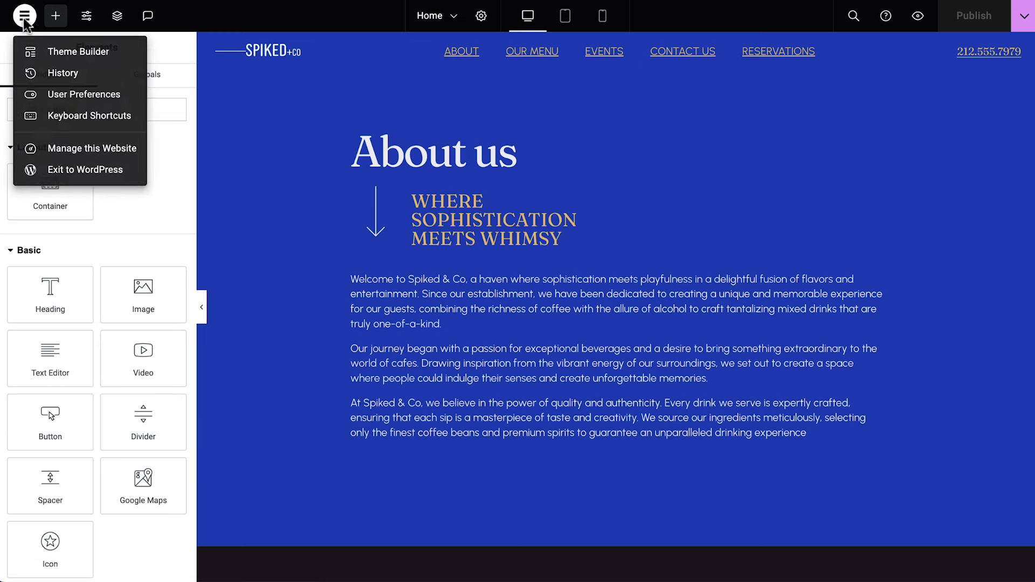
Step: Choose Manage this Website to open the Spiked + Co Overview
left_click(84, 157)
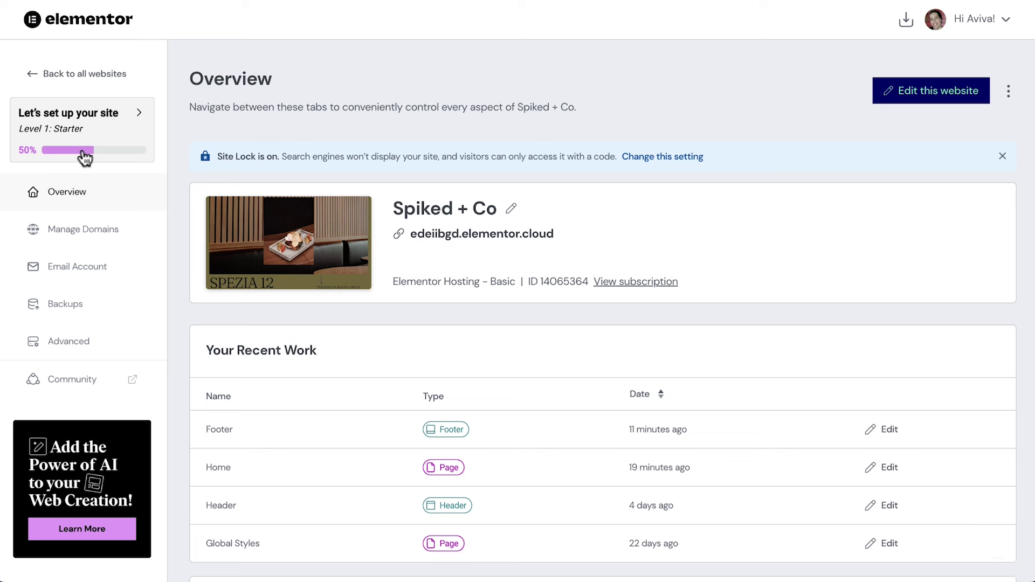
Step: Start connecting the custom domain spikedandco.com from the site setup checklist
left_click(122, 123)
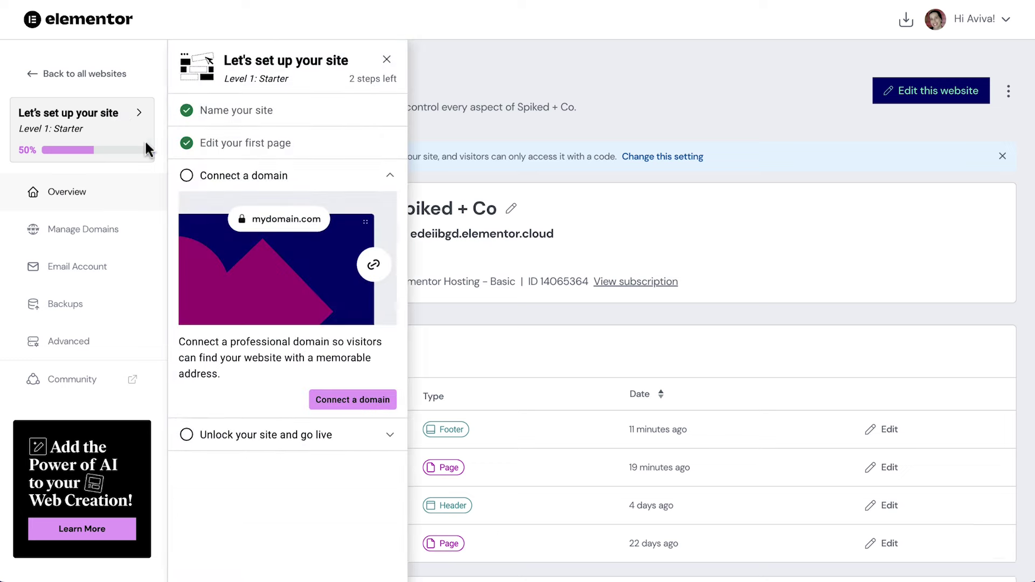
left_click(334, 398)
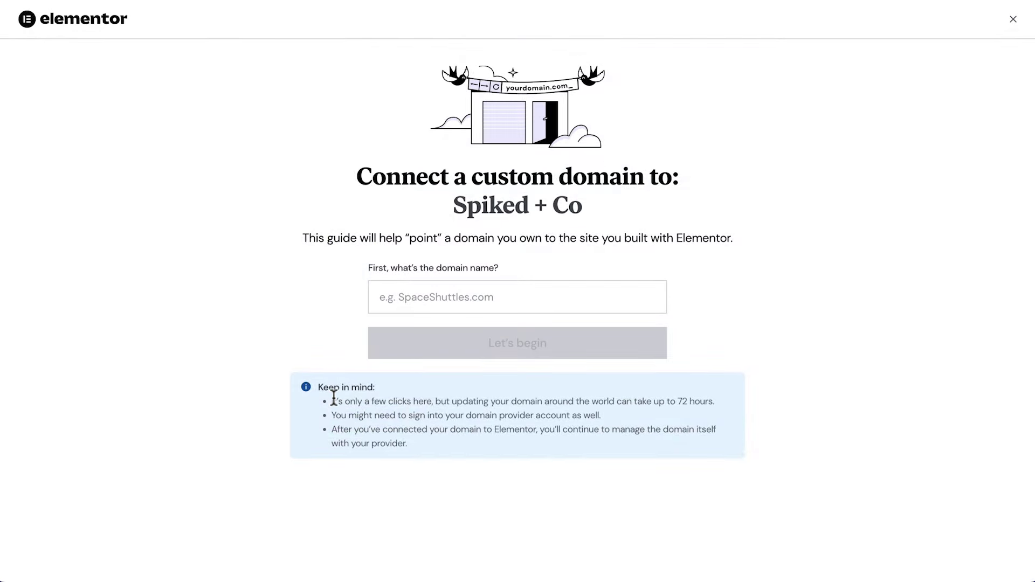
left_click(552, 299)
type("spikedandco.com")
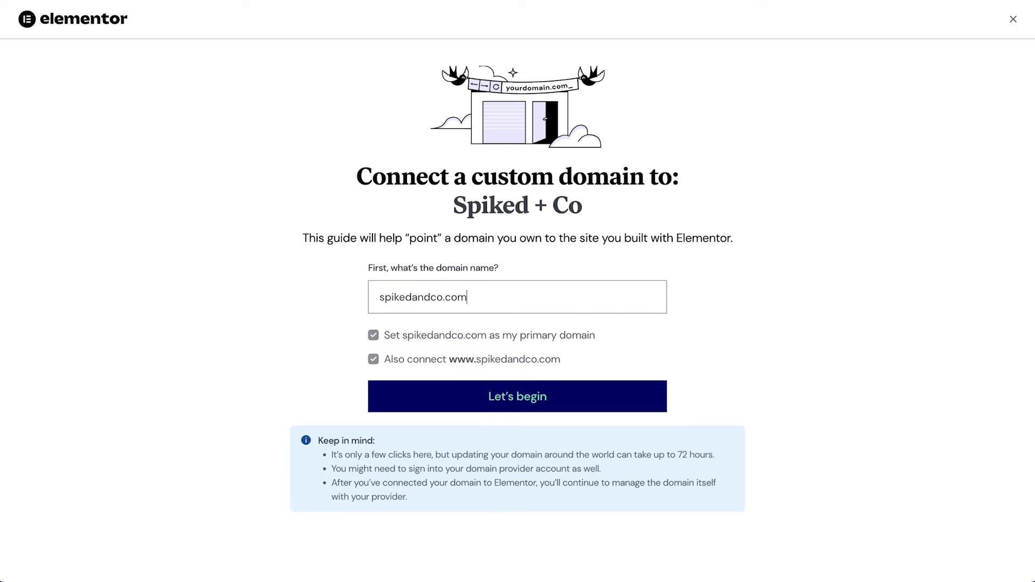
left_click(521, 405)
Step: Confirm each domain-provider wizard step, copy the A record, and connect the domain
left_click(621, 464)
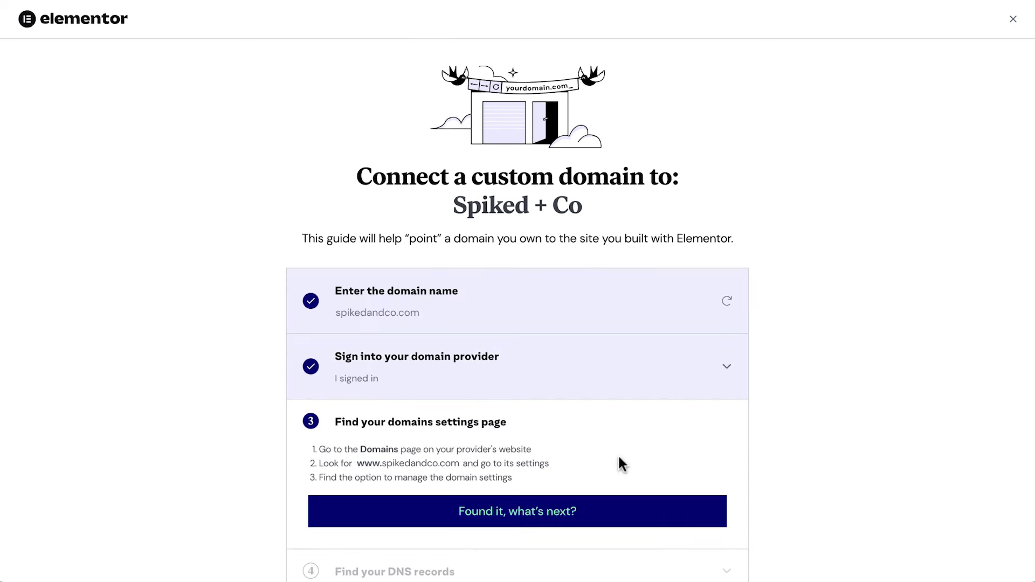
left_click(643, 430)
left_click(665, 470)
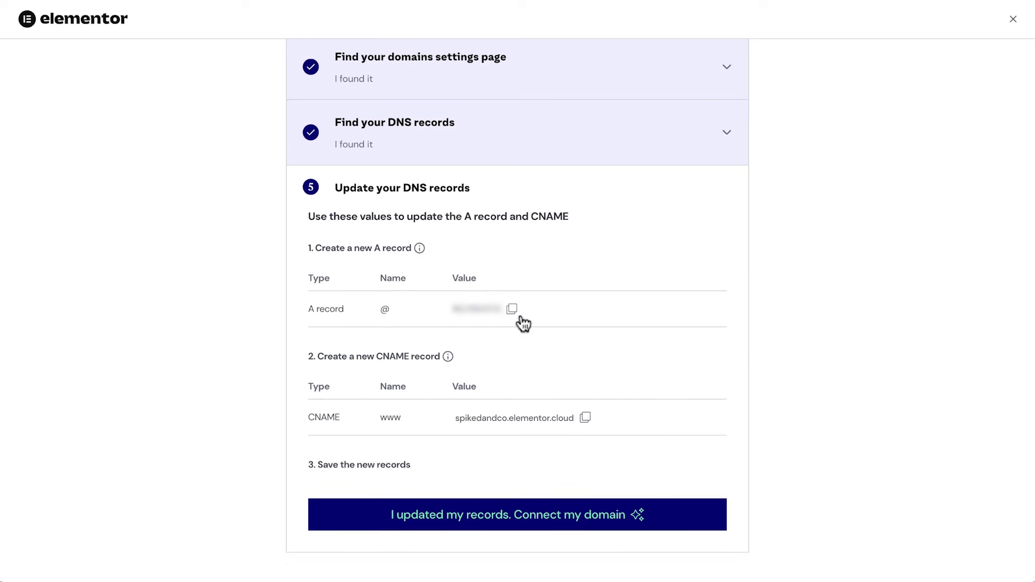
left_click(510, 311)
left_click(702, 520)
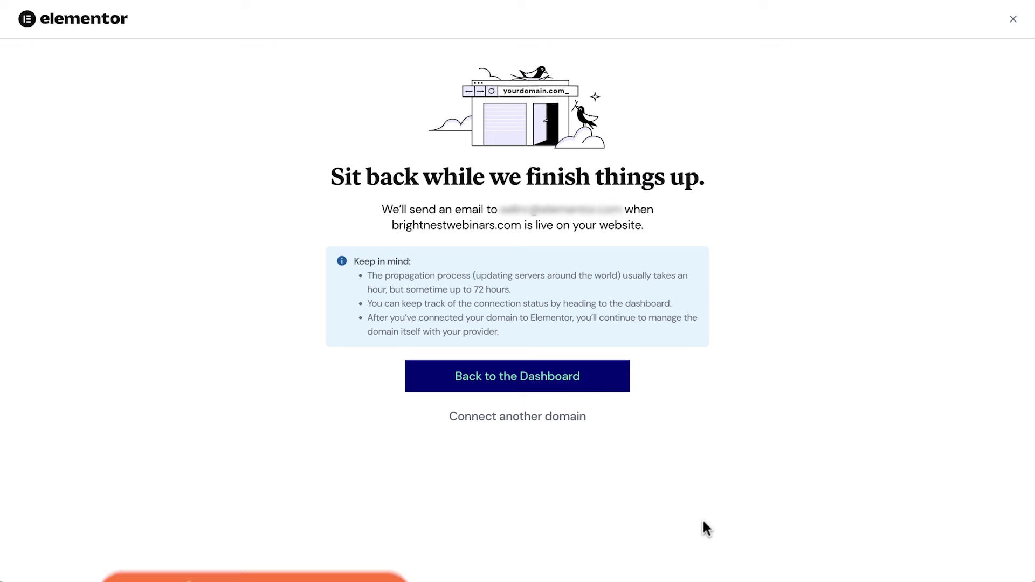
Step: Turn off Site Lock for Spiked + Co from the setup checklist and confirm Unlock Site
left_click(604, 388)
left_click(124, 229)
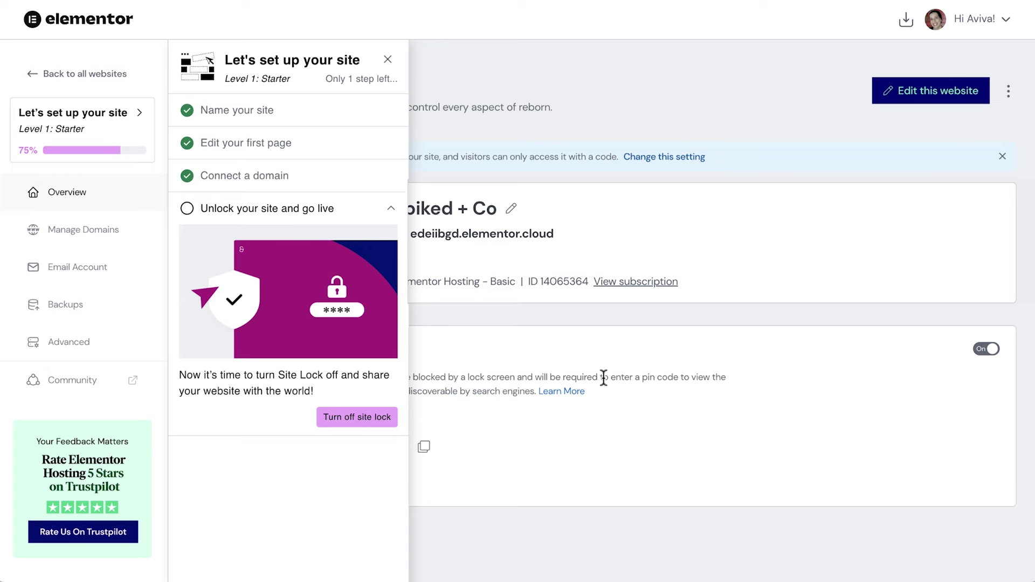
left_click(337, 417)
left_click(676, 325)
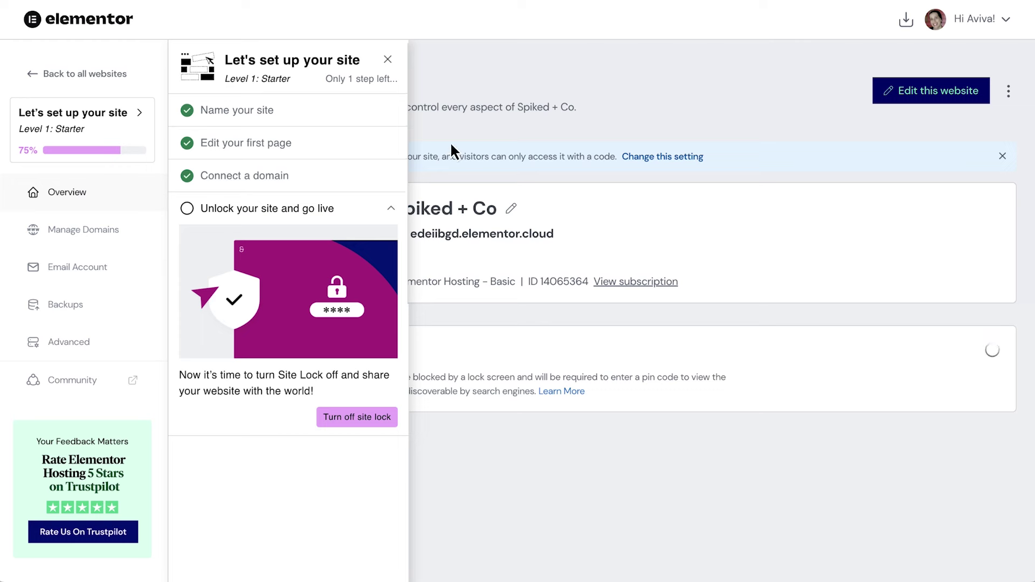
left_click(388, 59)
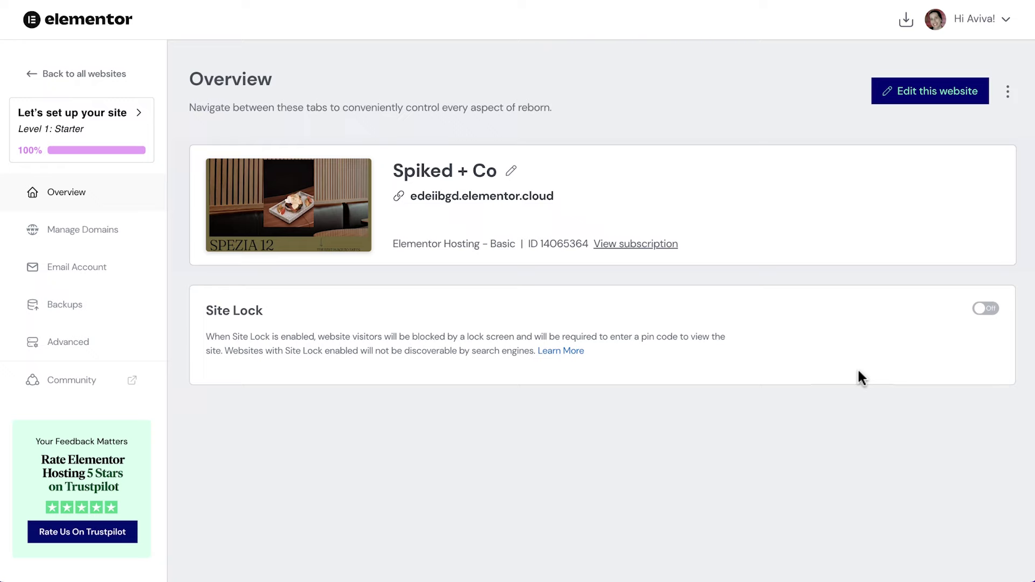
Step: On the live site, test the ABOUT and OUR MENU links and download the full menu
left_click(492, 203)
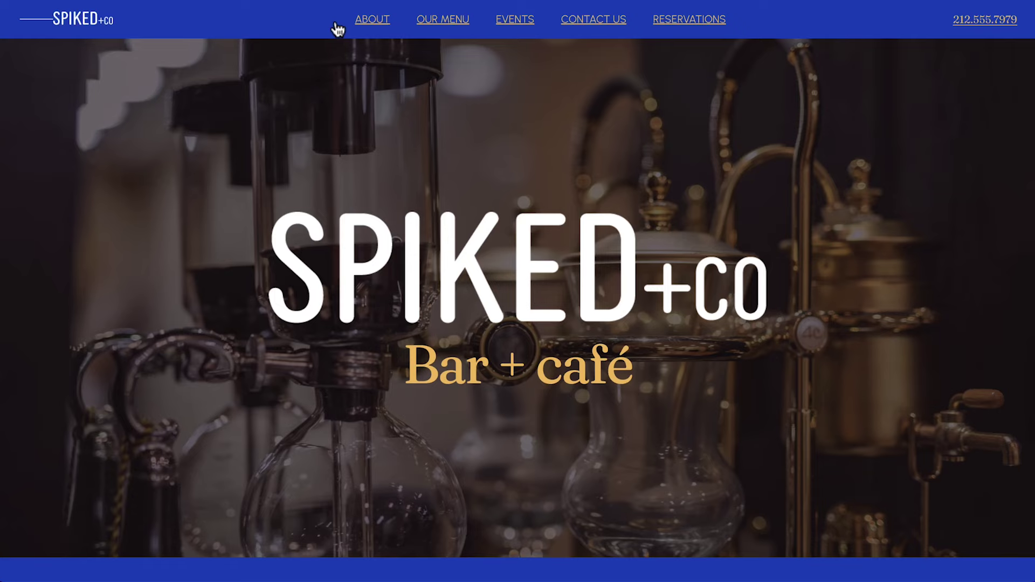
left_click(371, 27)
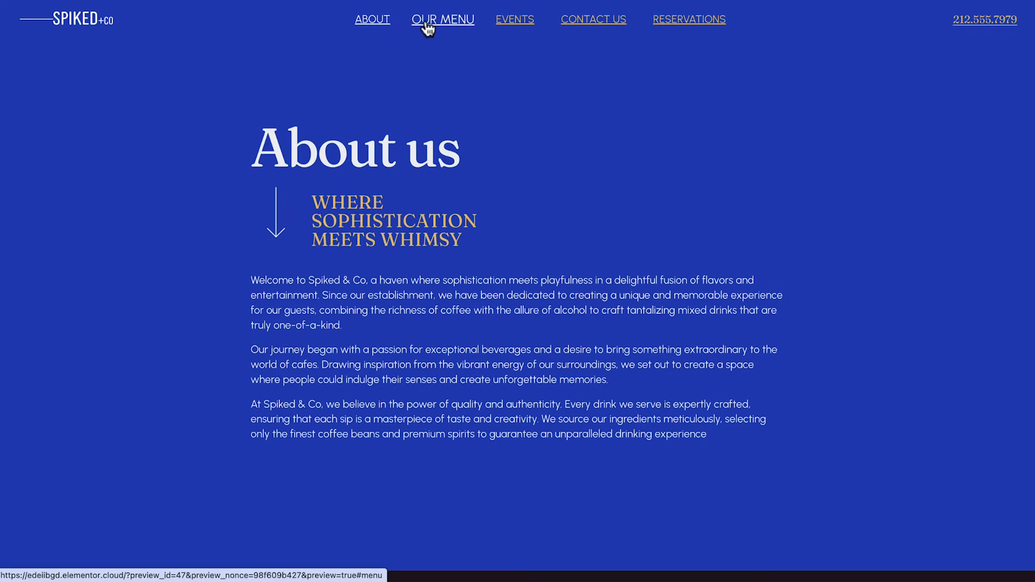
left_click(445, 24)
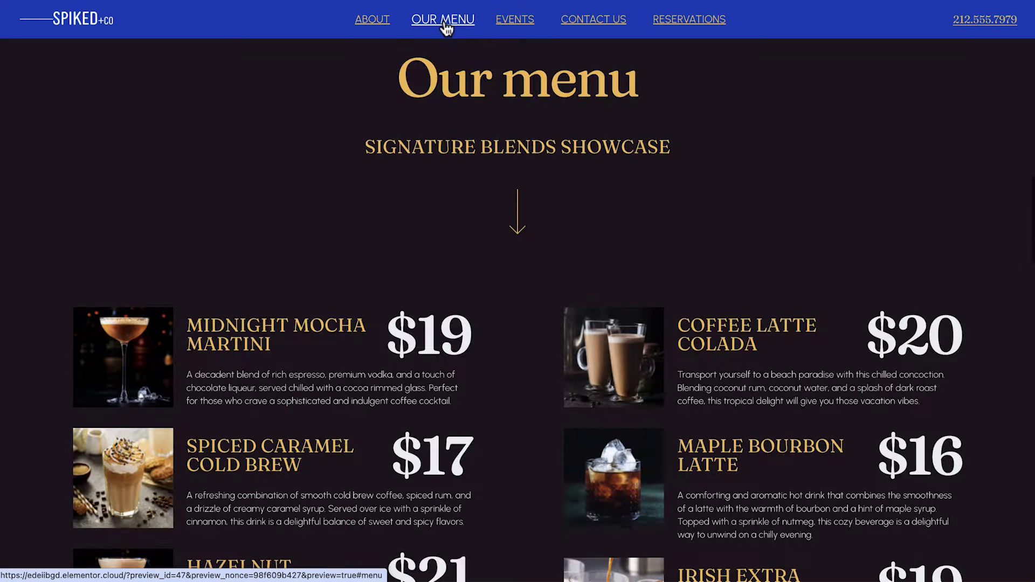
scroll(518, 310, "down", 4)
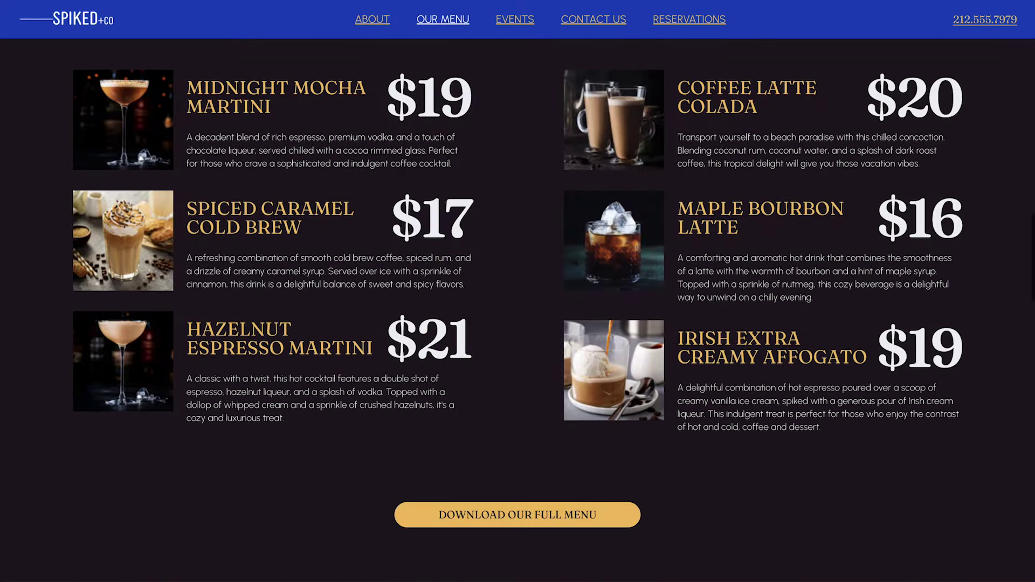
left_click(506, 517)
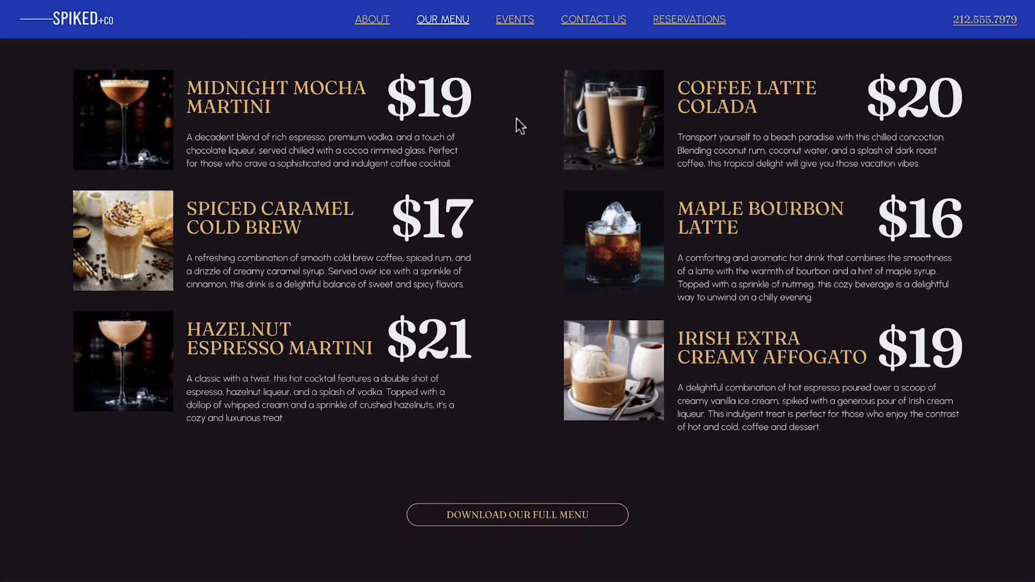
Step: Test the EVENTS, CONTACT US and RESERVATIONS links, ending on the reservation form
left_click(516, 28)
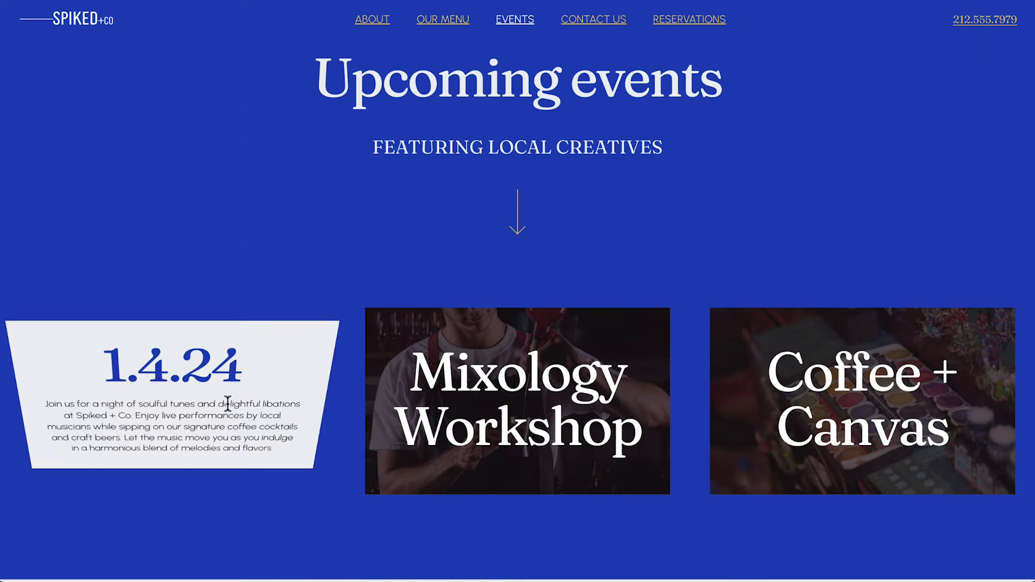
mouse_move(518, 400)
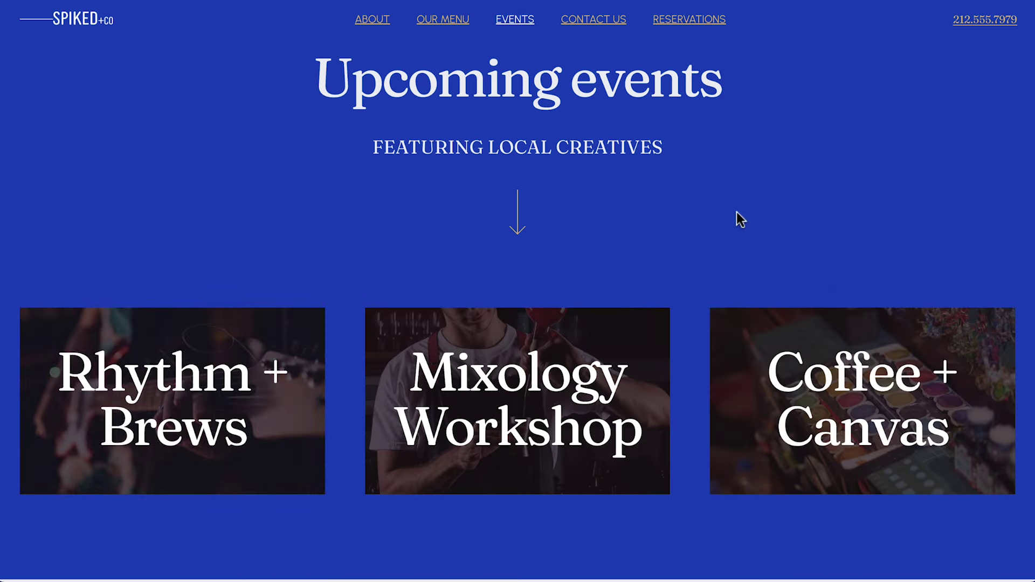
left_click(603, 22)
left_click(685, 31)
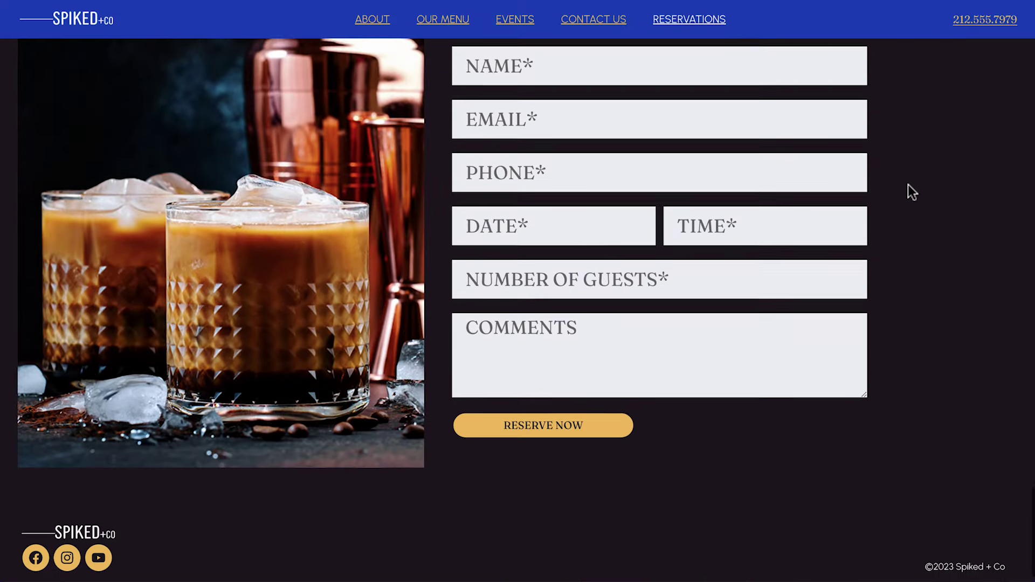